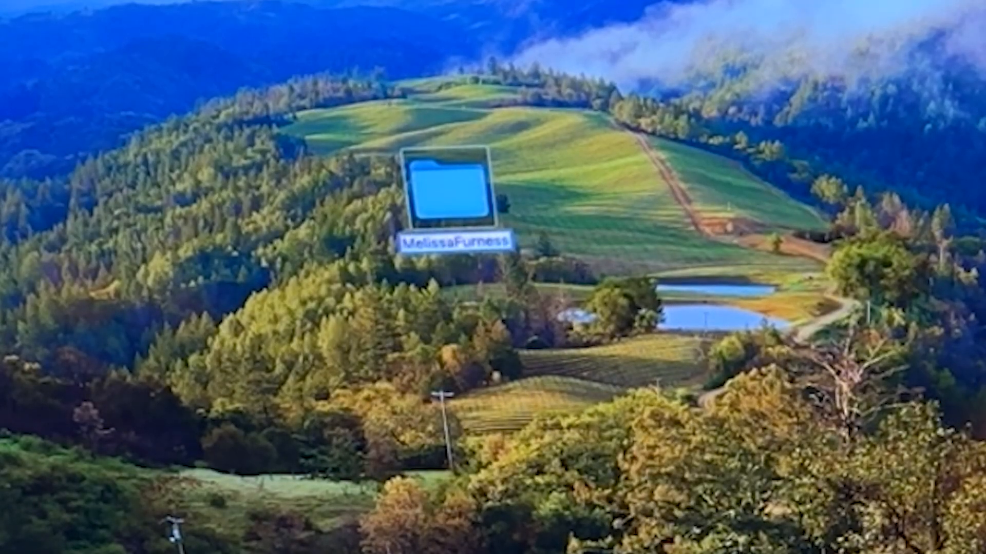
- Append _VIA_LynxCamp to the desktop folder's name after the owner's name and commit it
text(_)
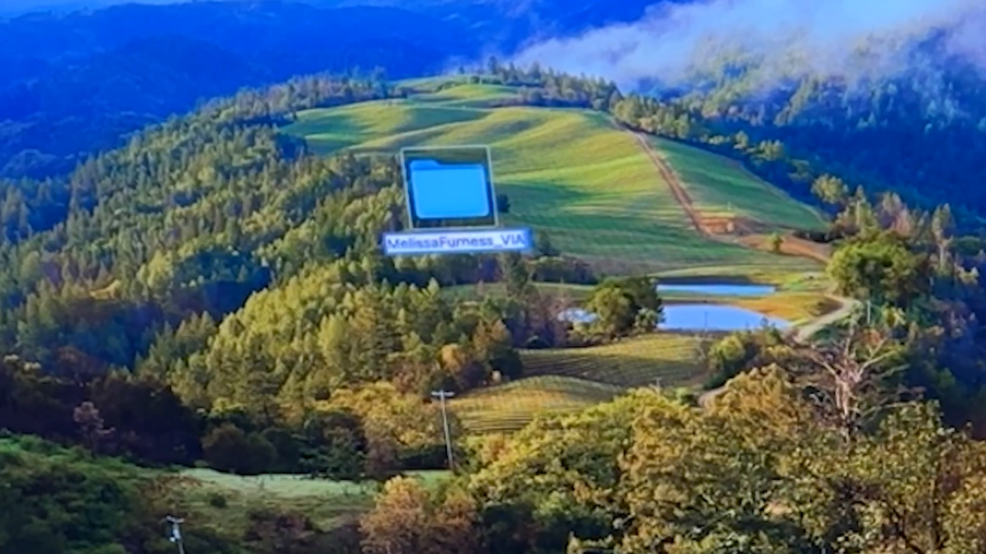
text(VIA_)
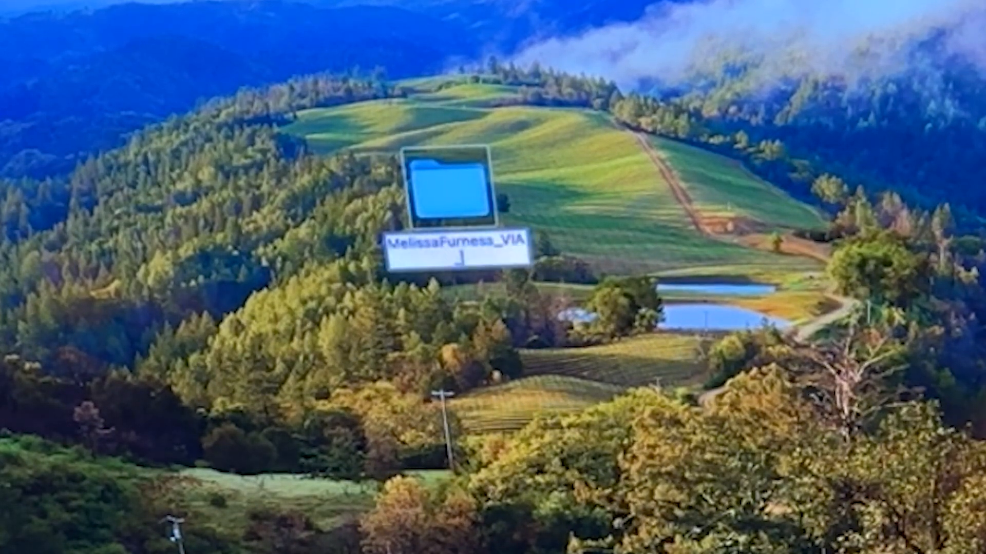
text(LynxCamp)
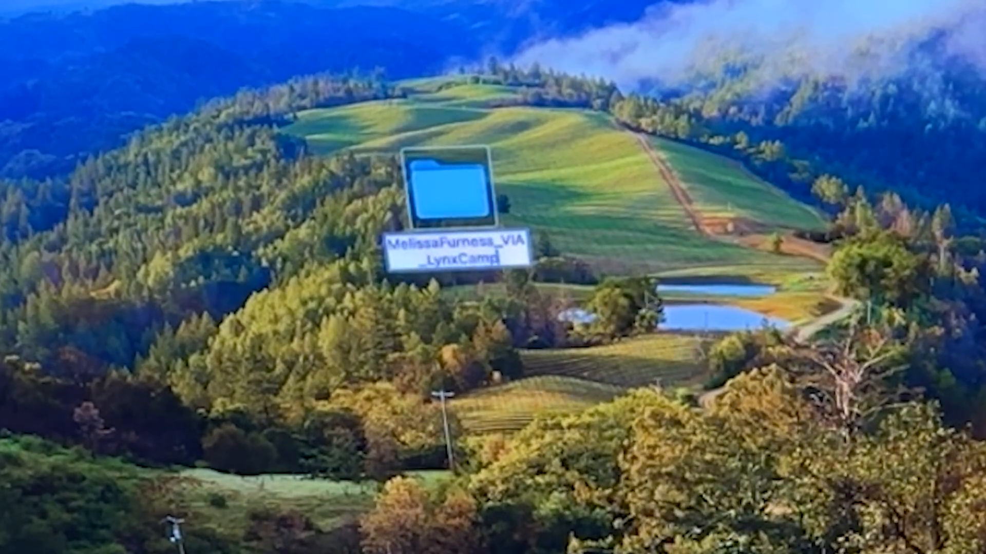
key(Return)
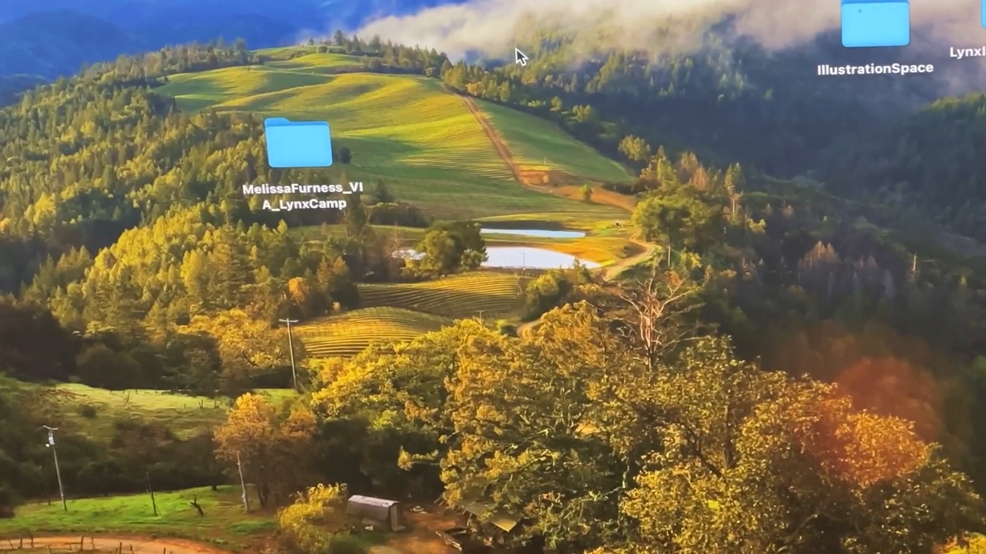
- Open the camp folder, then move and resize its Finder window to fill most of the screen
double_click(293, 137)
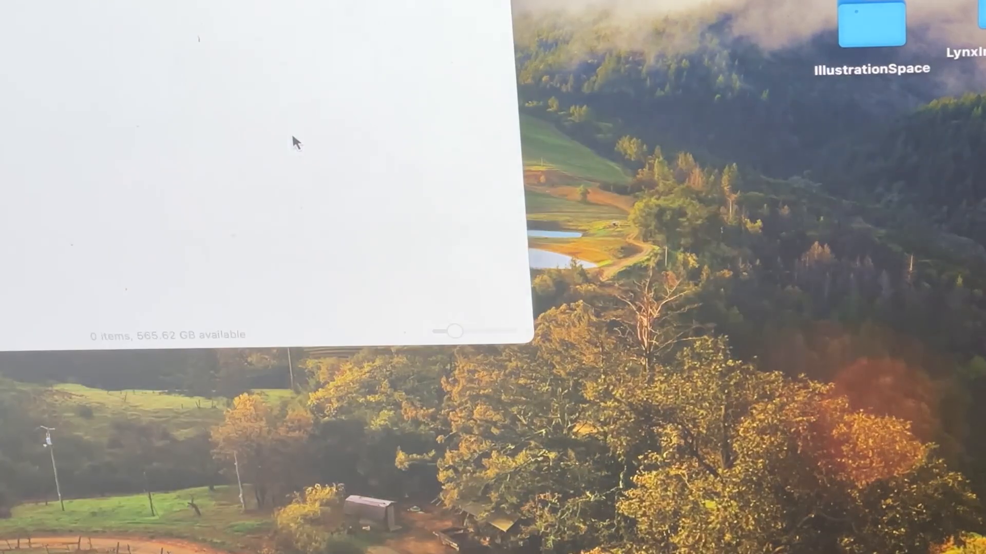
drag(308, 0, 490, 0)
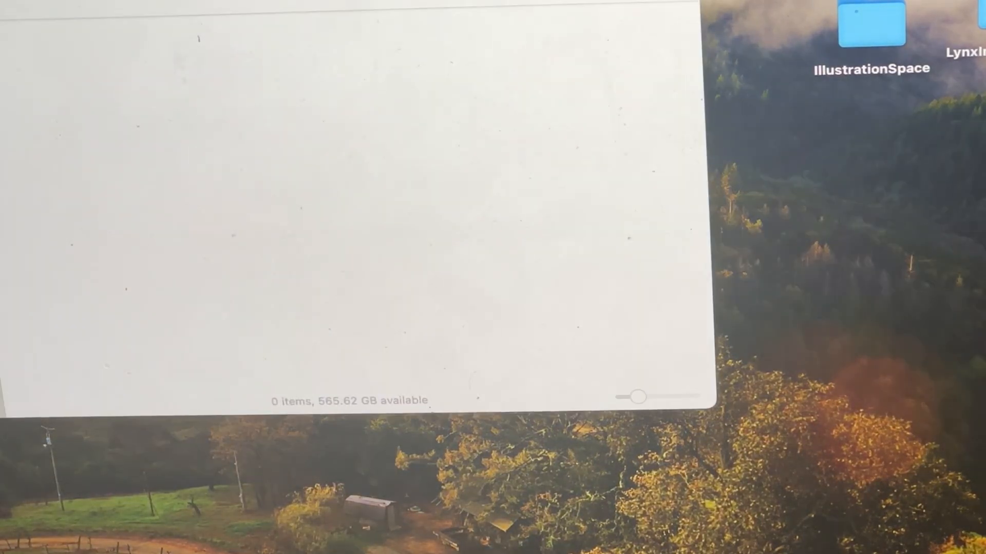
drag(716, 408, 905, 553)
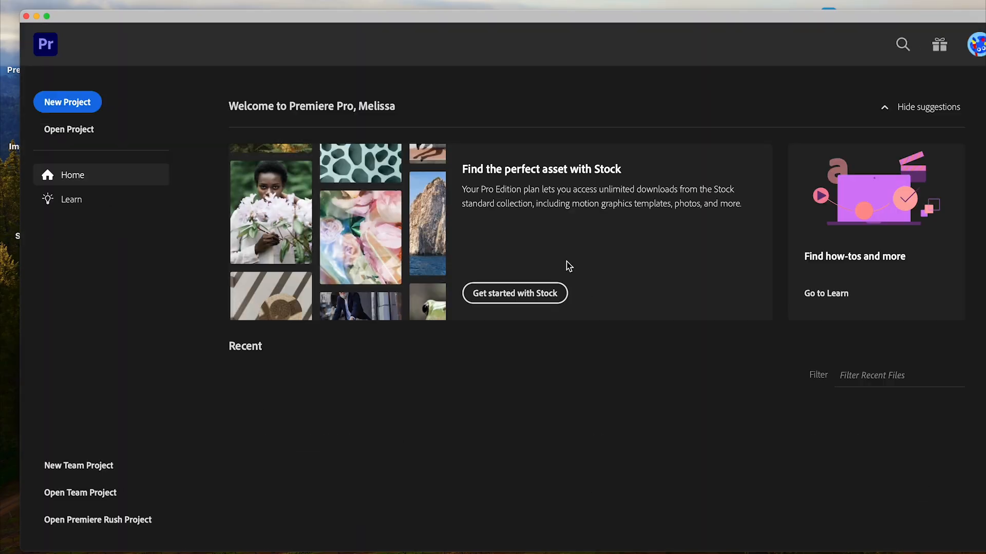
- Start a new project and replace 'Untitled' with the owner's full name followed by _LynxVideo
drag(512, 18, 494, 4)
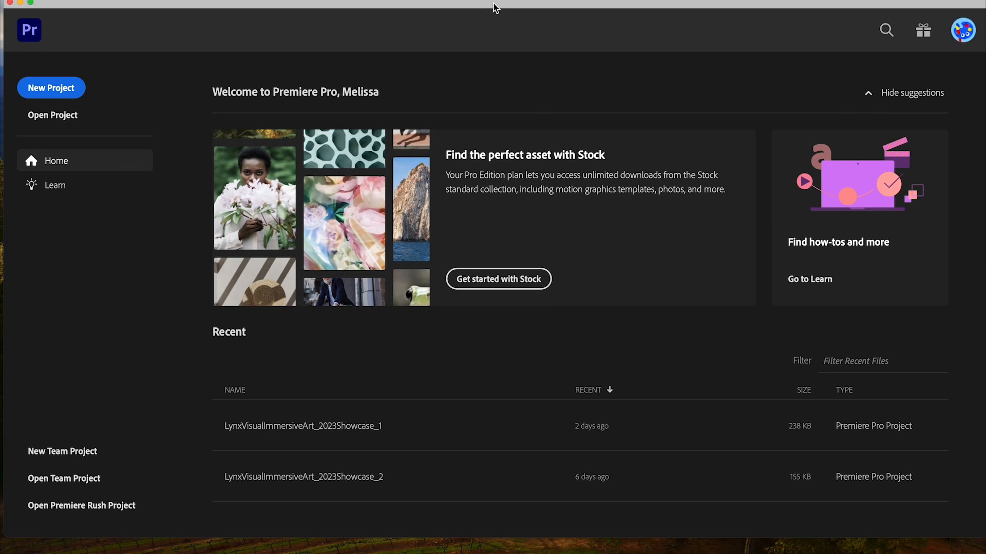
click(75, 89)
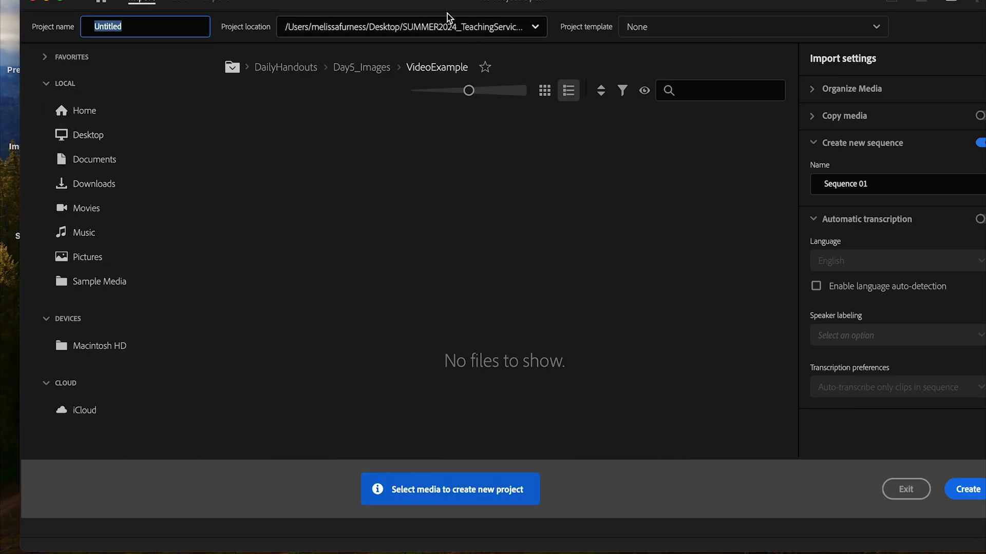
drag(436, 5, 435, 15)
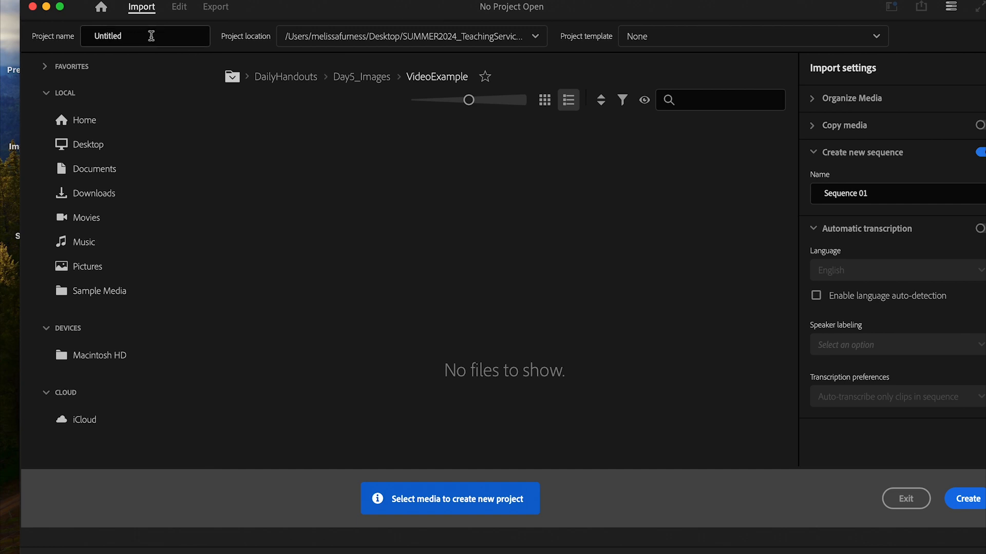
drag(151, 35, 99, 26)
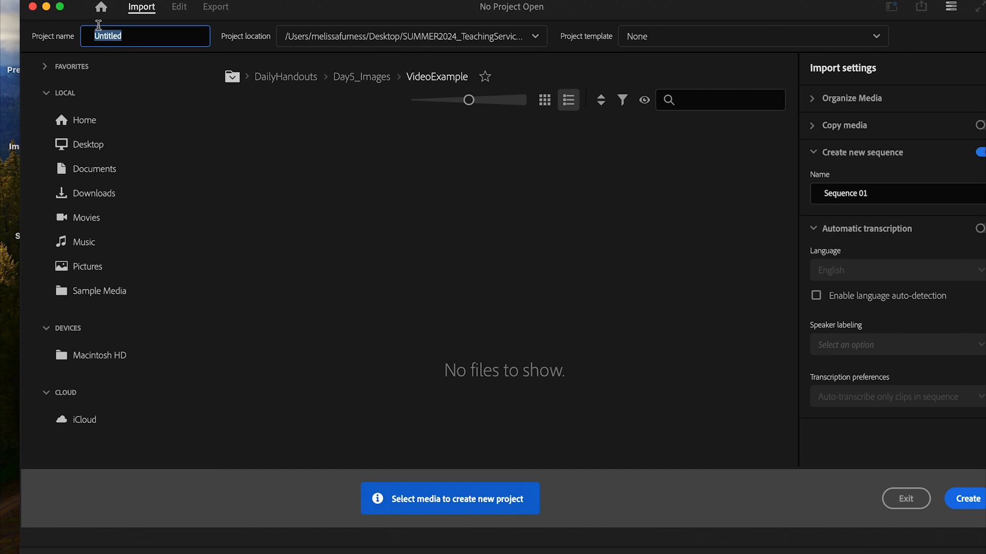
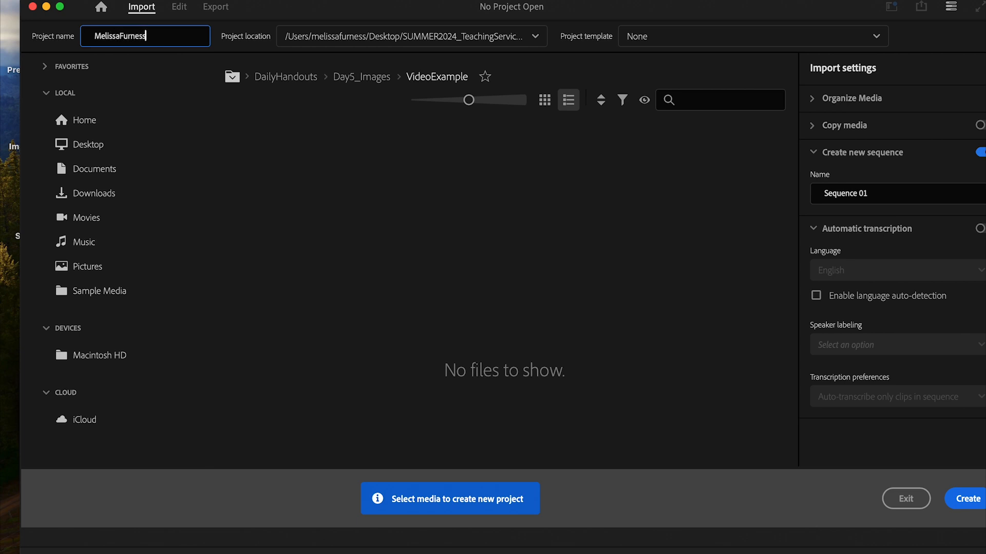
text(_LynxVideo)
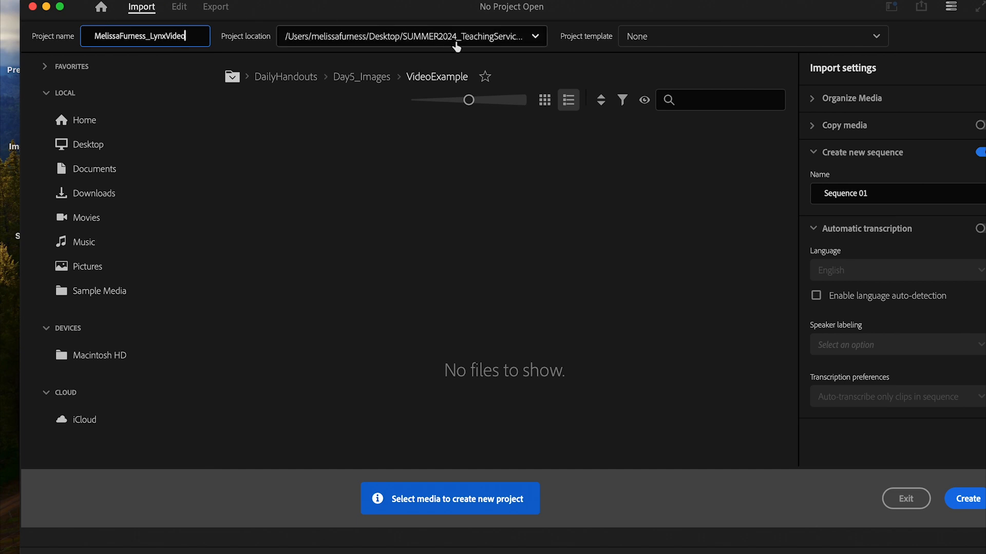
- Set the project location to the VIA_LynxCamp folder on the Desktop
click(537, 37)
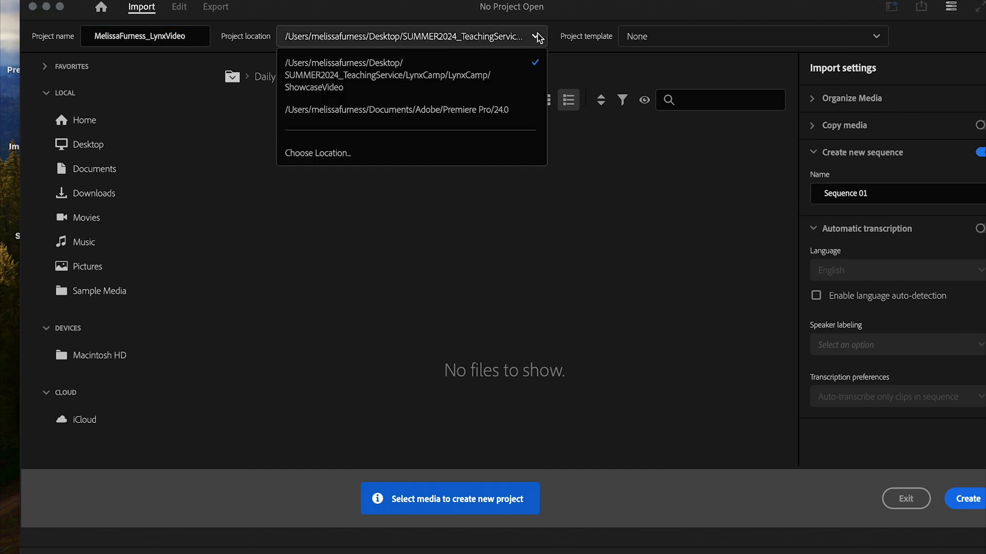
click(308, 153)
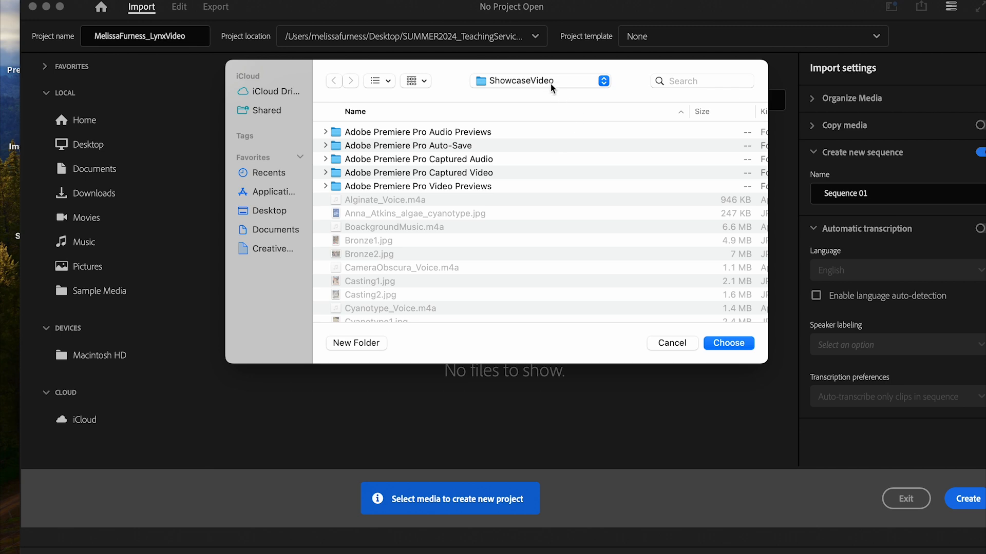
click(549, 81)
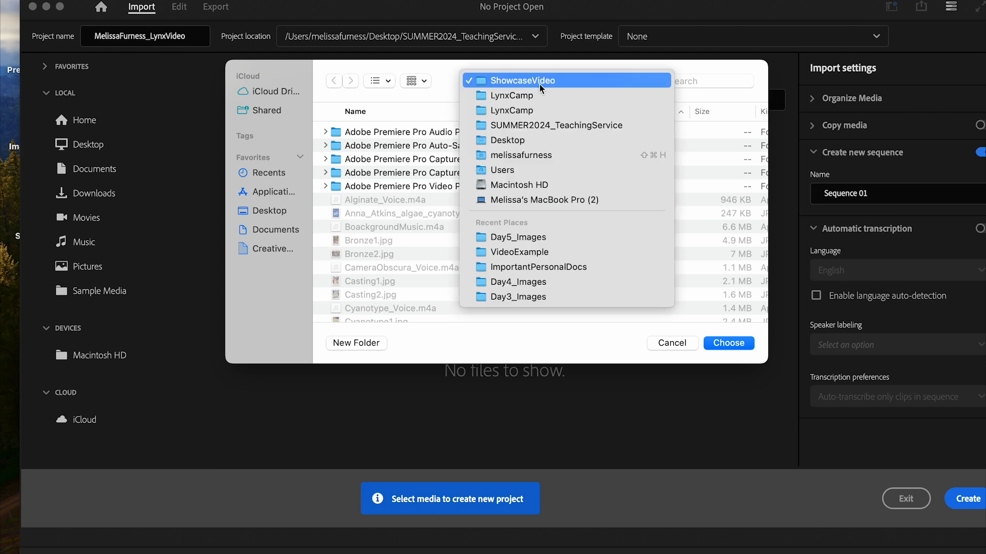
click(527, 139)
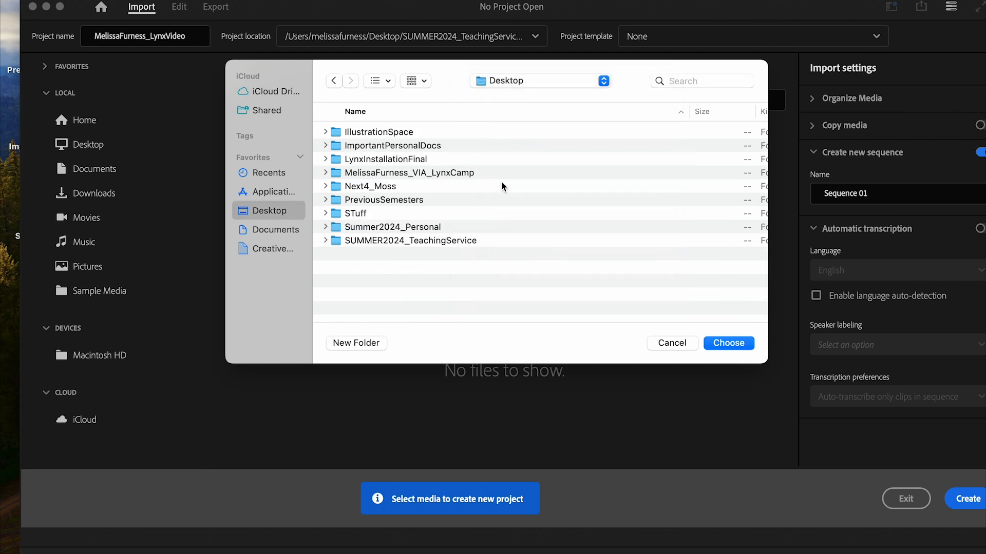
click(422, 173)
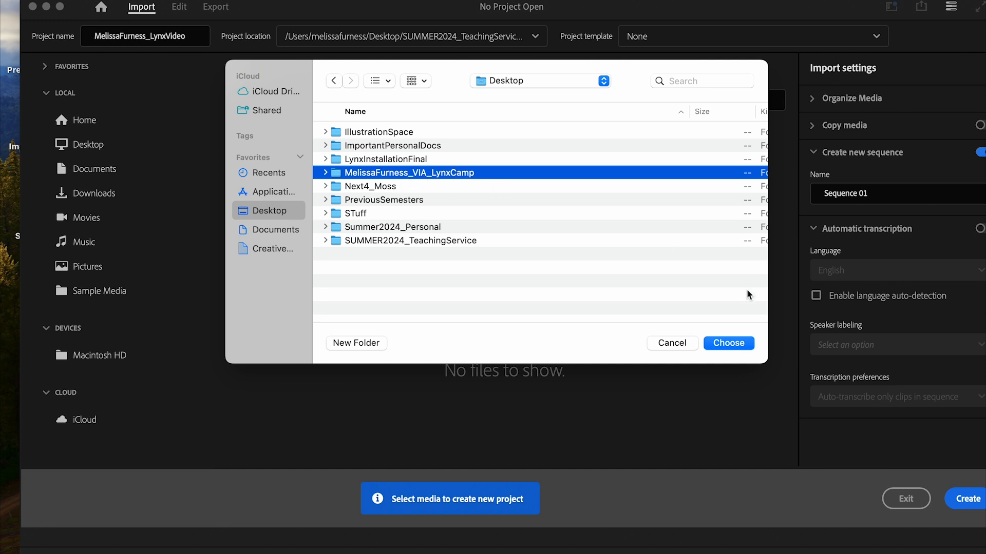
click(728, 343)
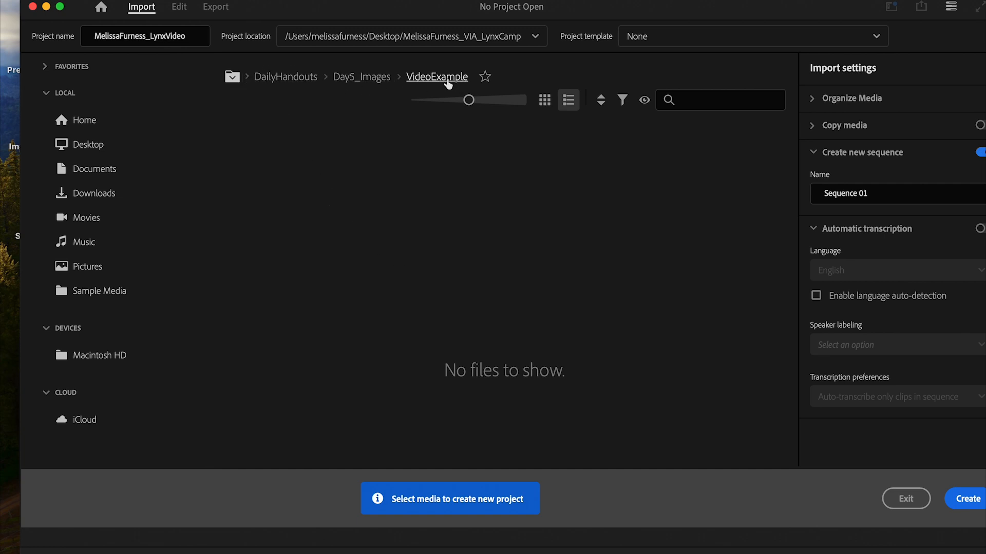
- Browse the media import panel to the camp folder on the Desktop
click(235, 81)
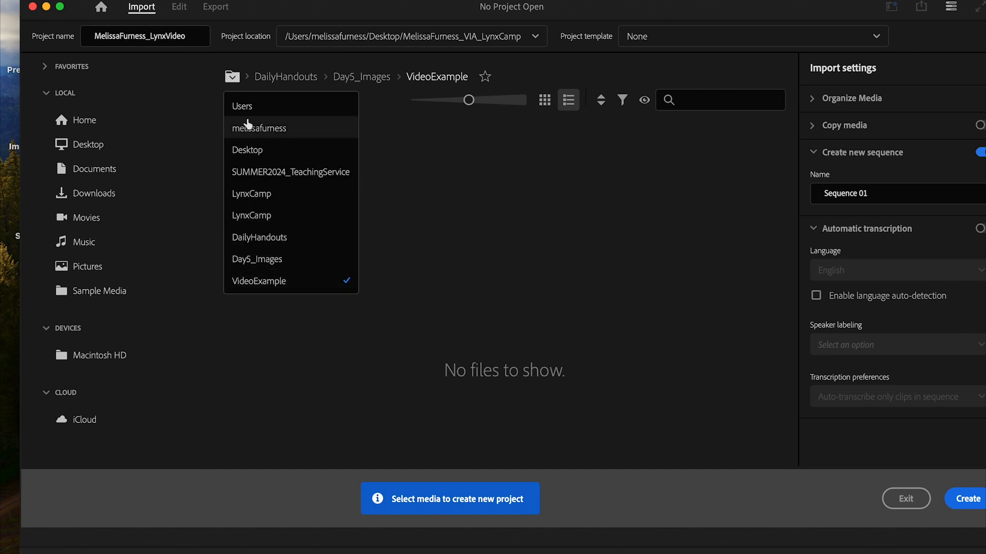
click(252, 160)
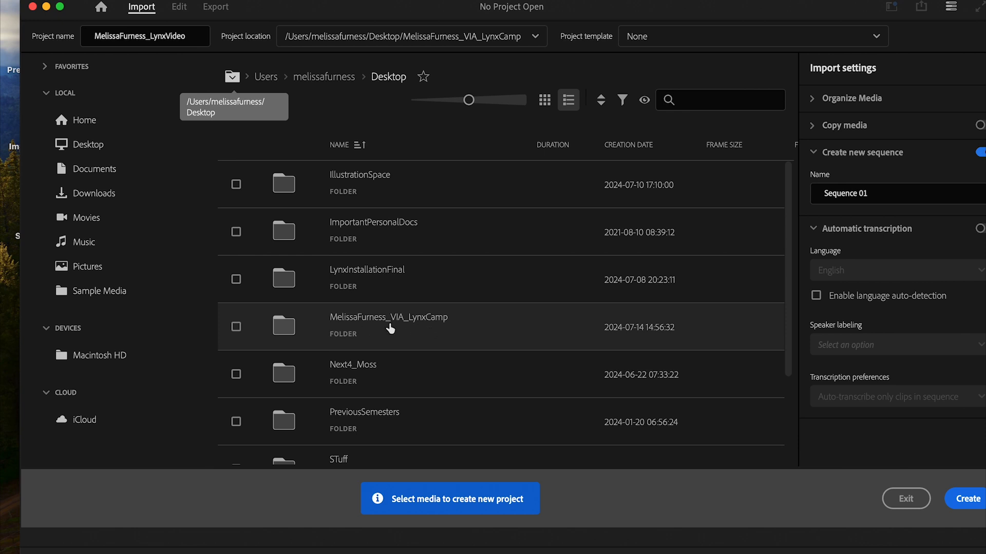
double_click(423, 323)
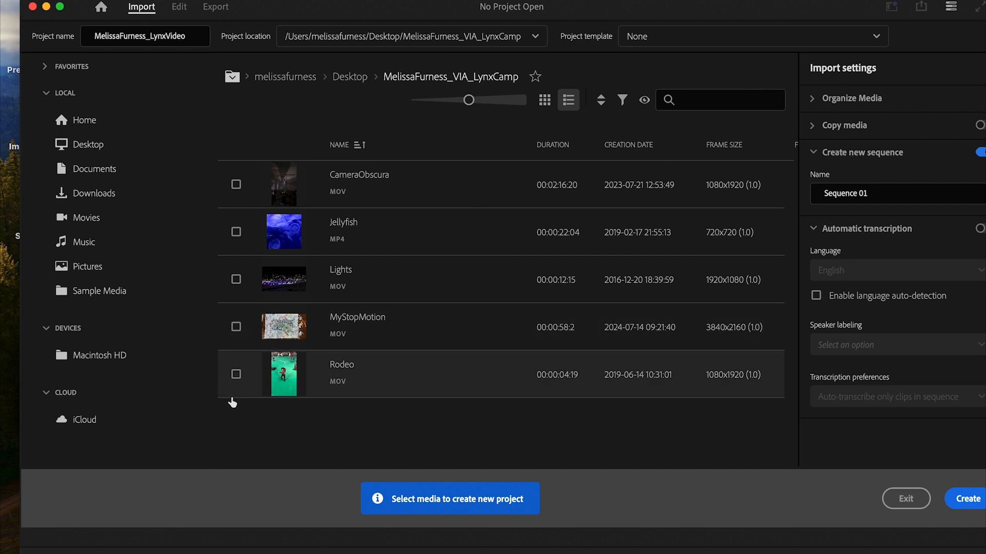
- Check Rodeo, MyStopMotion, Lights, CameraObscura and Jellyfish for import
click(236, 375)
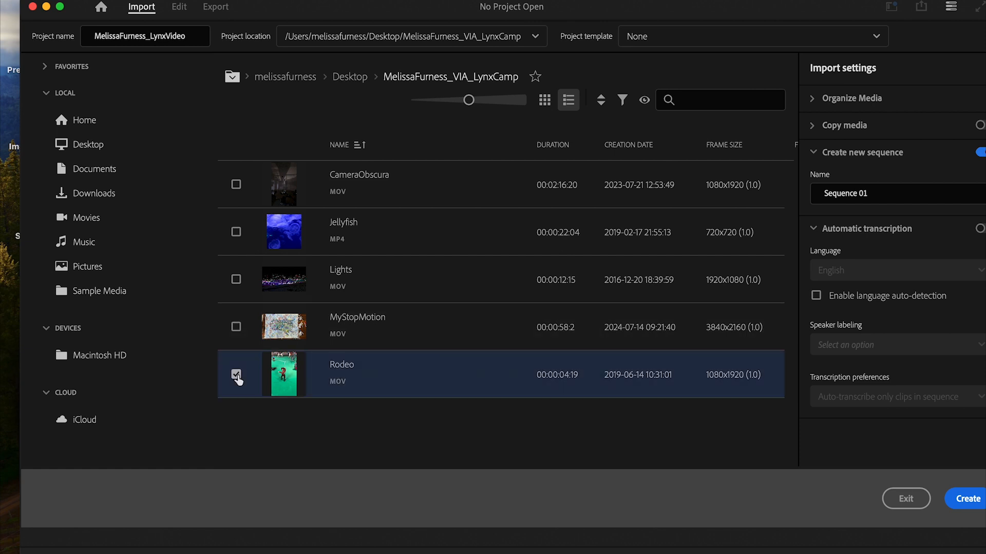
click(236, 327)
click(236, 279)
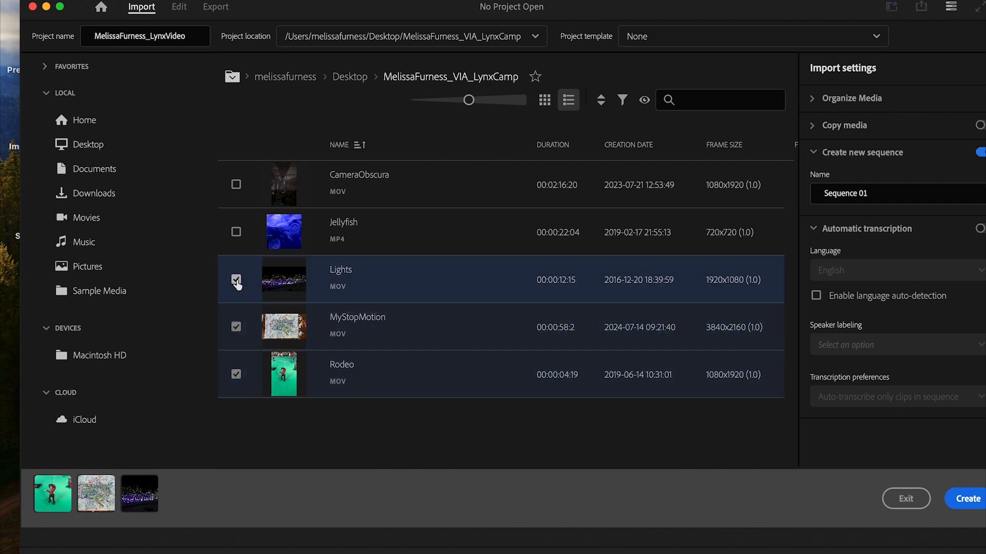
click(236, 184)
click(236, 232)
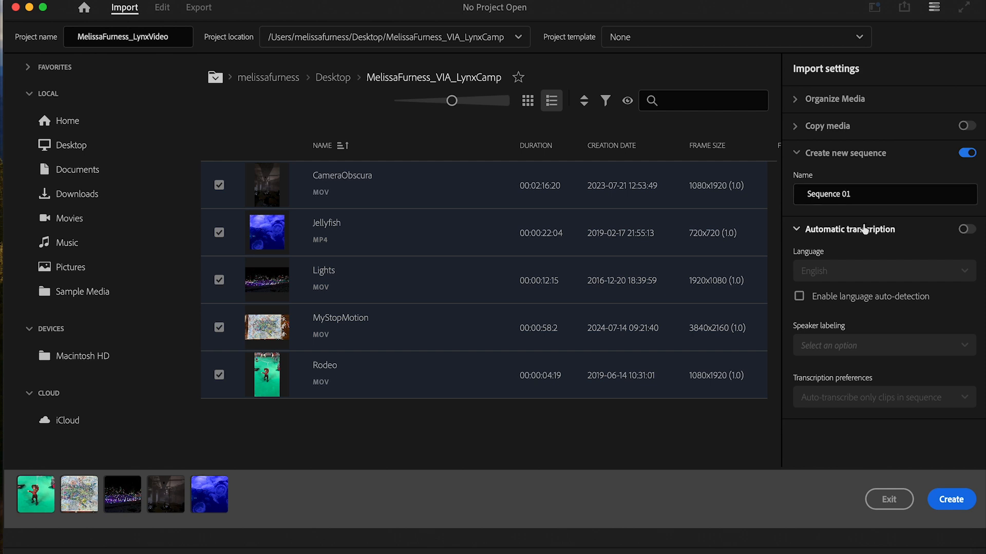
- Replace the Sequence 01 name with the owner's name and create the project
drag(862, 193, 818, 191)
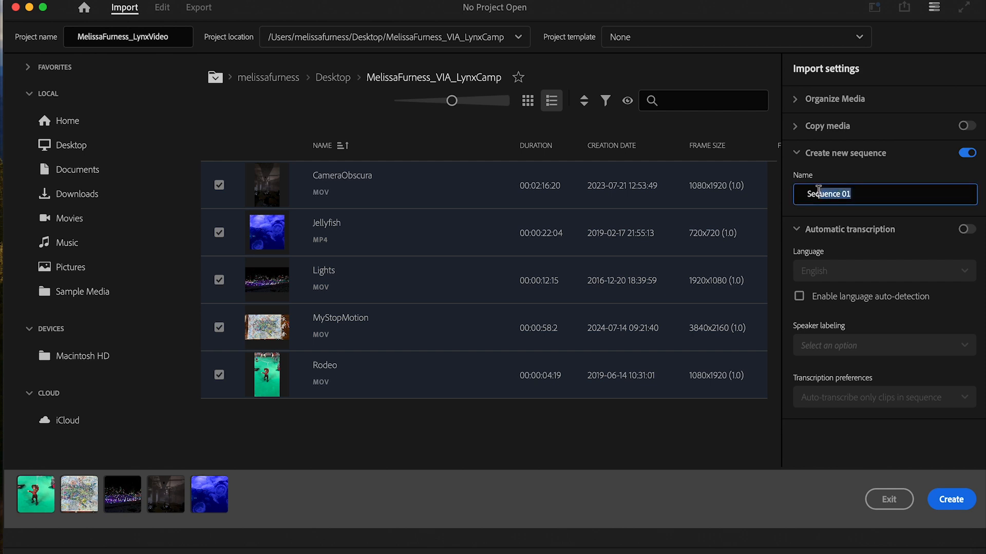
drag(817, 190, 810, 191)
key(BackSpace)
key(BackSpace)
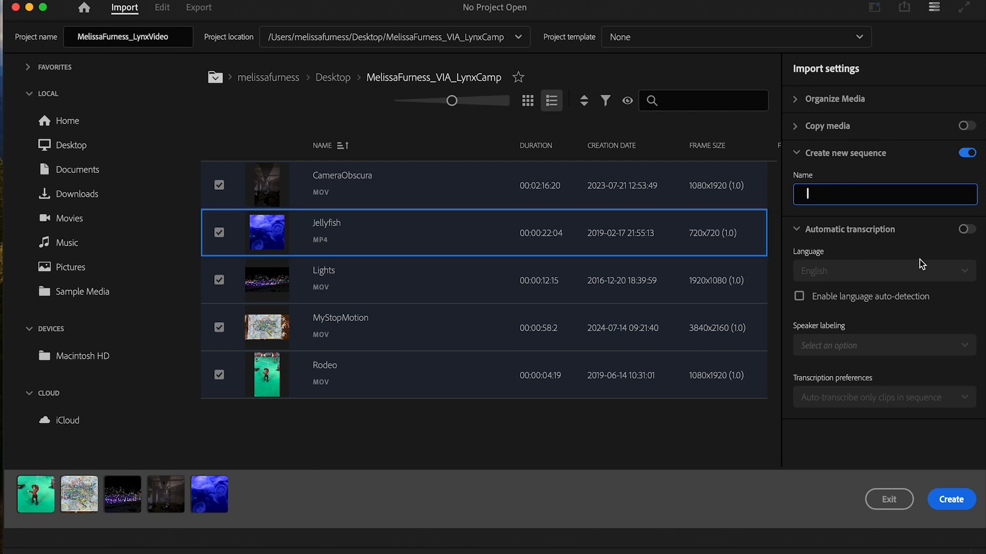
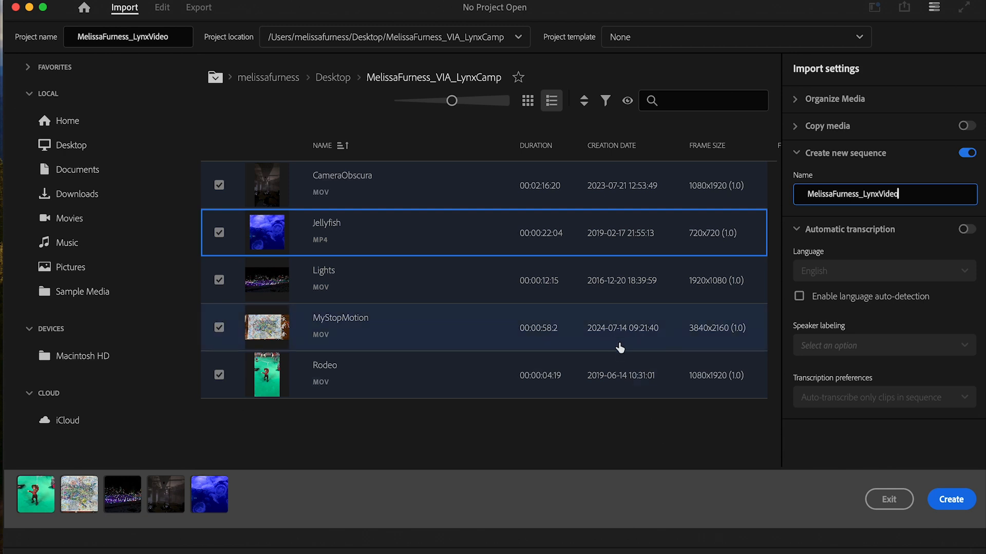
click(952, 501)
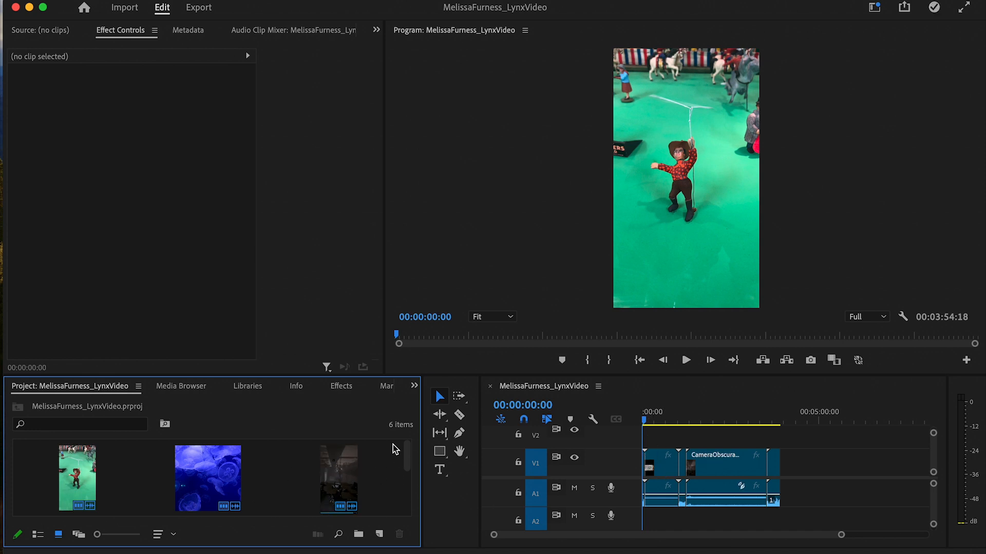
drag(409, 462, 397, 409)
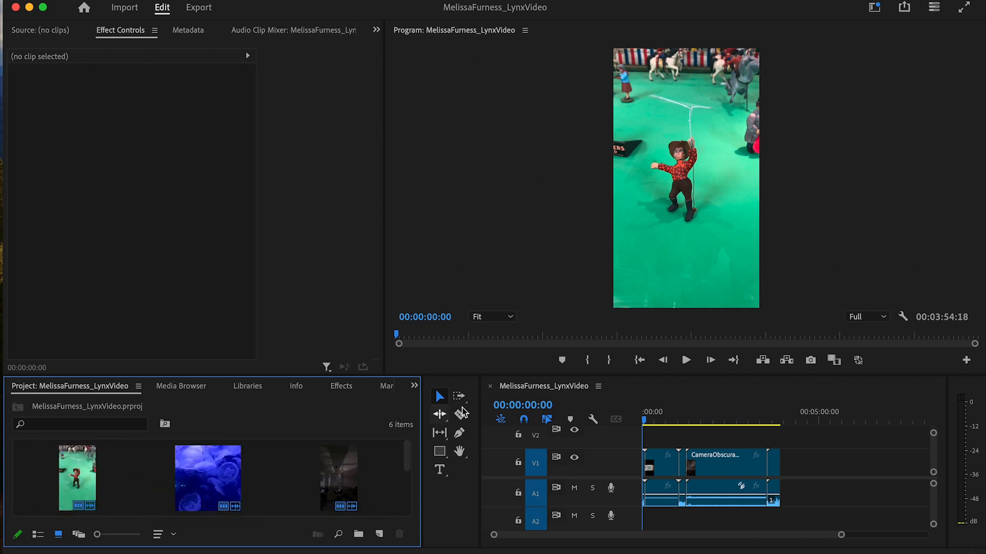
click(673, 397)
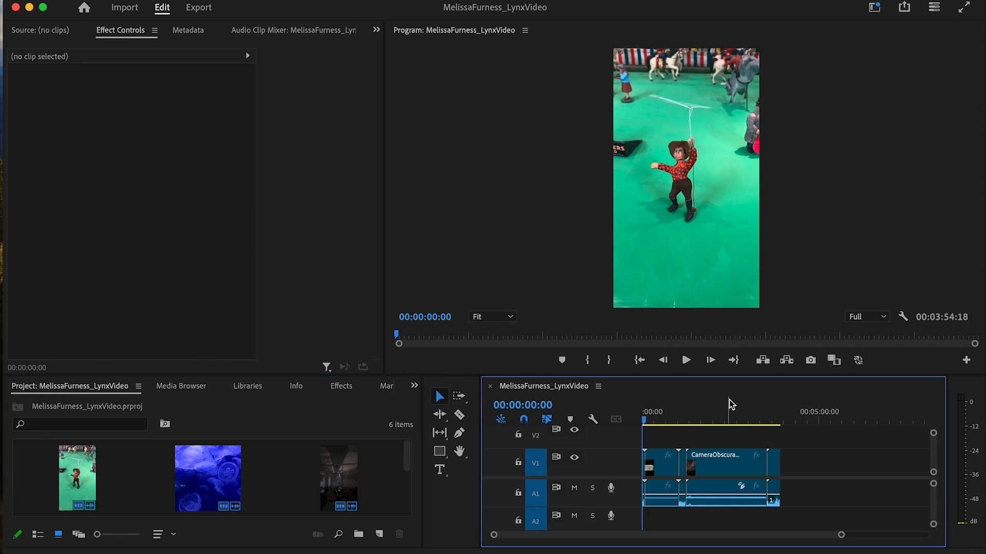
mouse_move(648, 424)
mouse_down()
mouse_move(787, 440)
mouse_move(630, 445)
mouse_move(736, 446)
mouse_up()
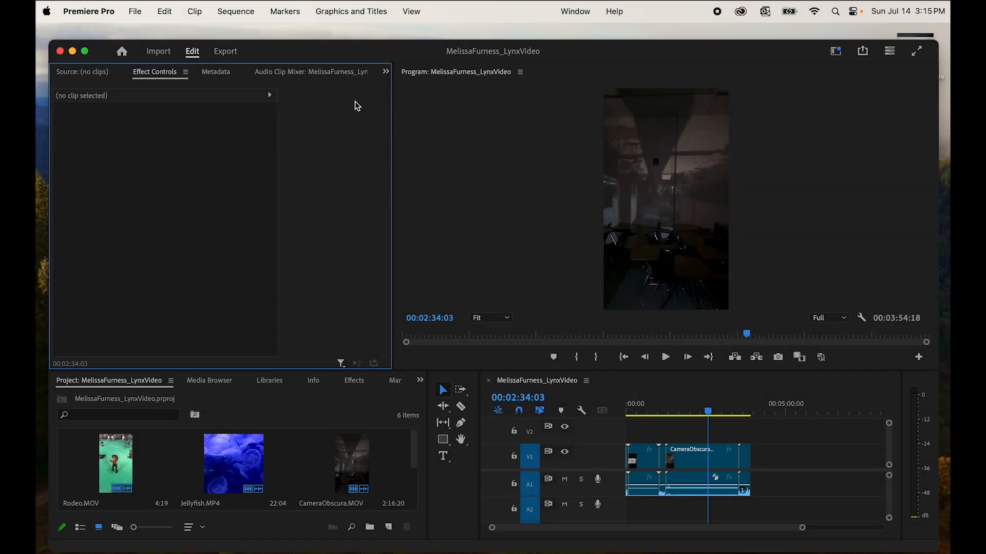
- Set the sequence frame size to 1920×1080 in Sequence Settings, accepting deletion of previews
click(234, 11)
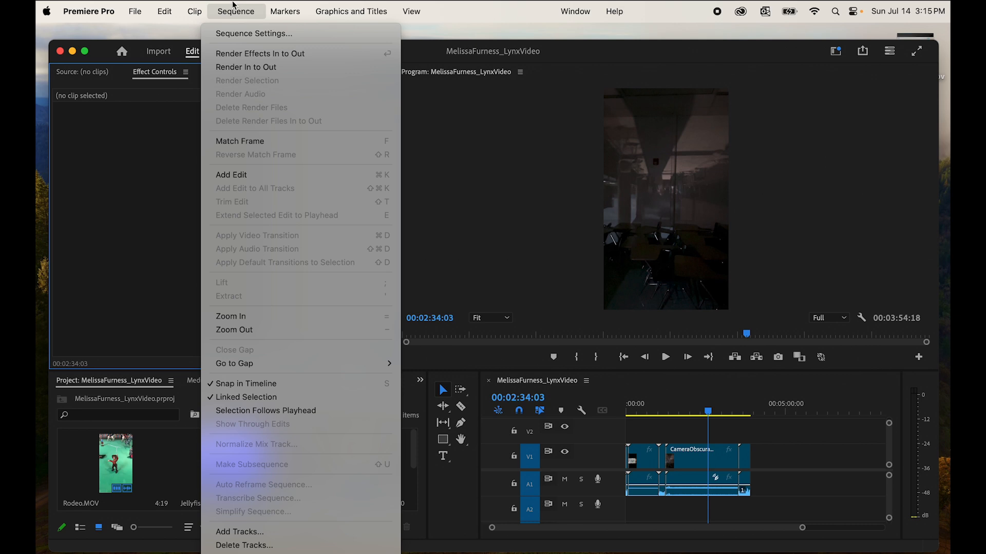
click(237, 35)
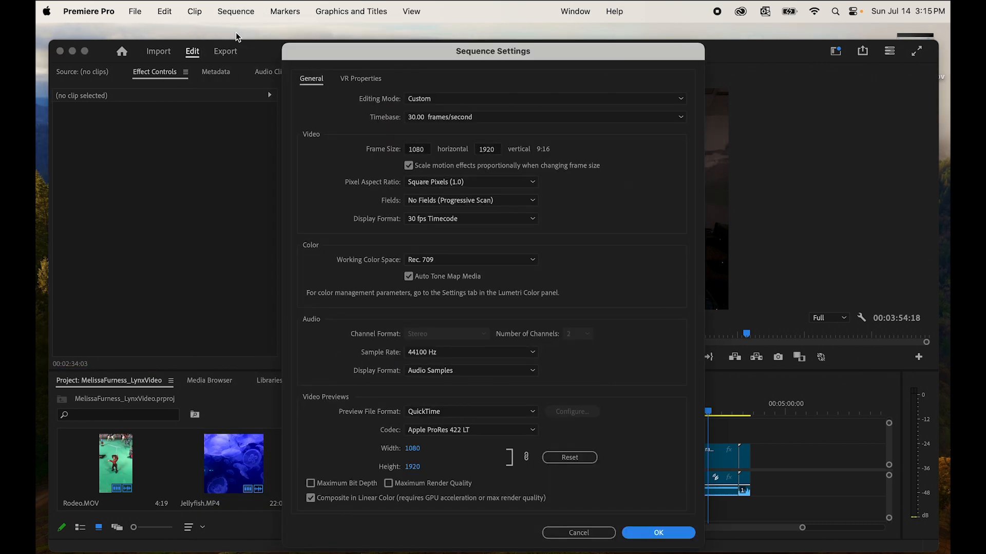
click(426, 151)
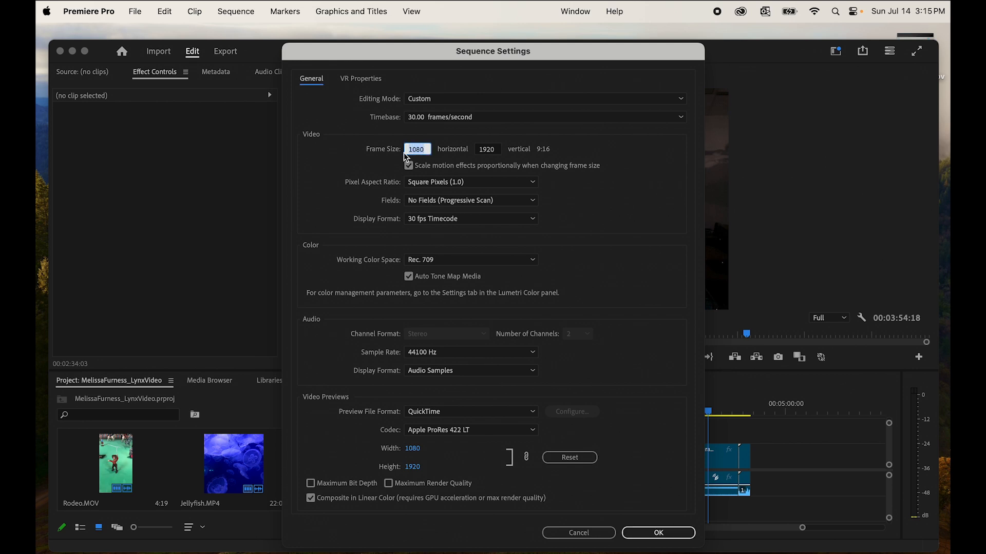
text(1920)
click(498, 150)
text(1)
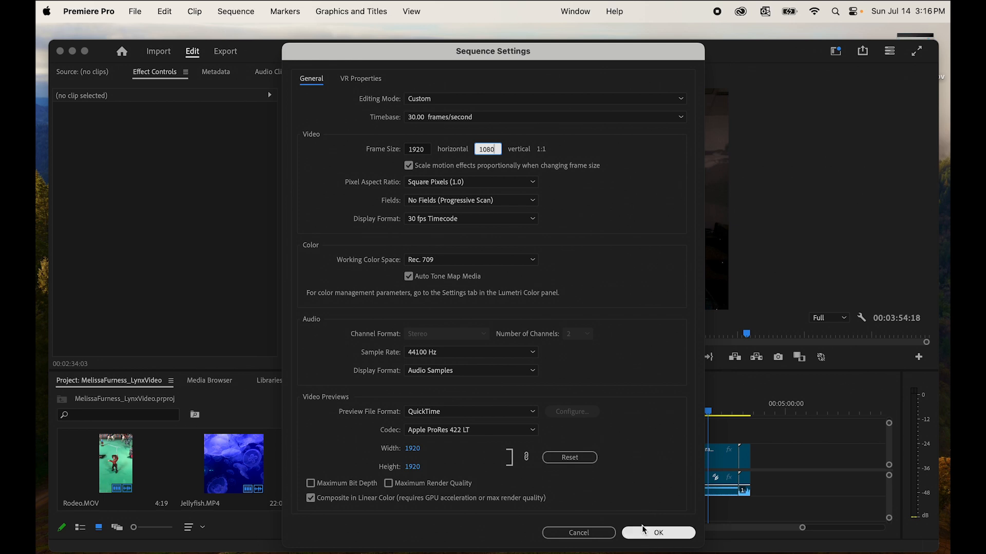
click(665, 534)
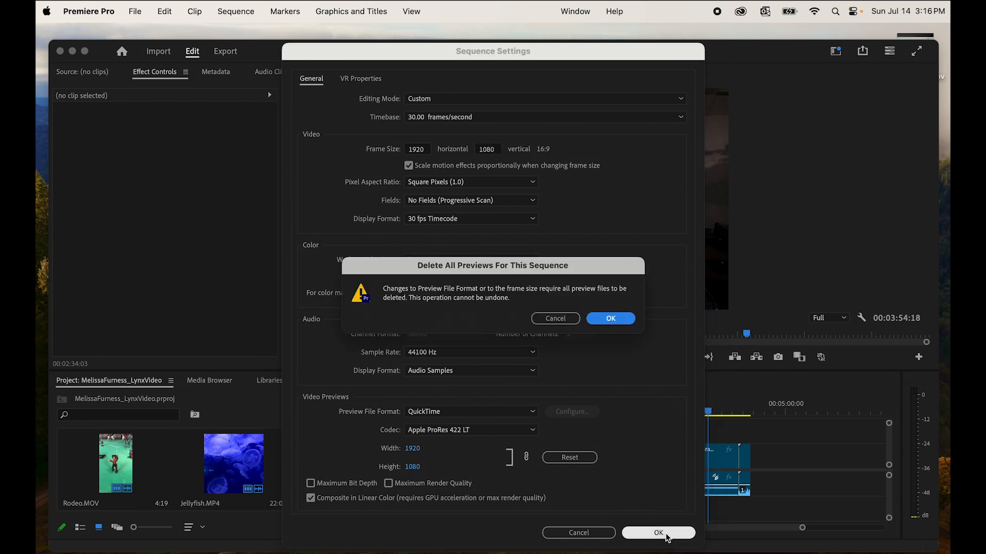
click(611, 318)
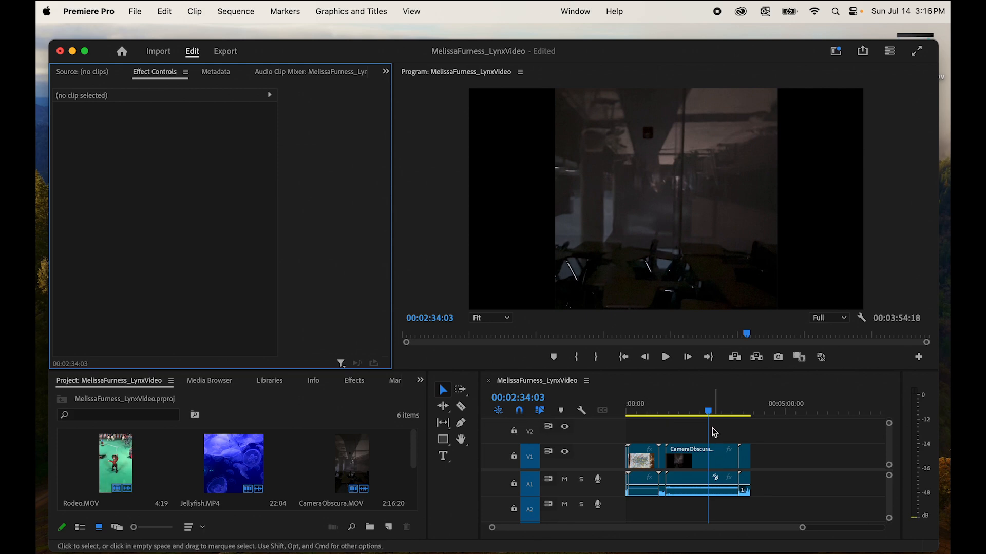
- Lock track V1, delete both audio clips on A1, then unlock V1
drag(708, 412, 597, 430)
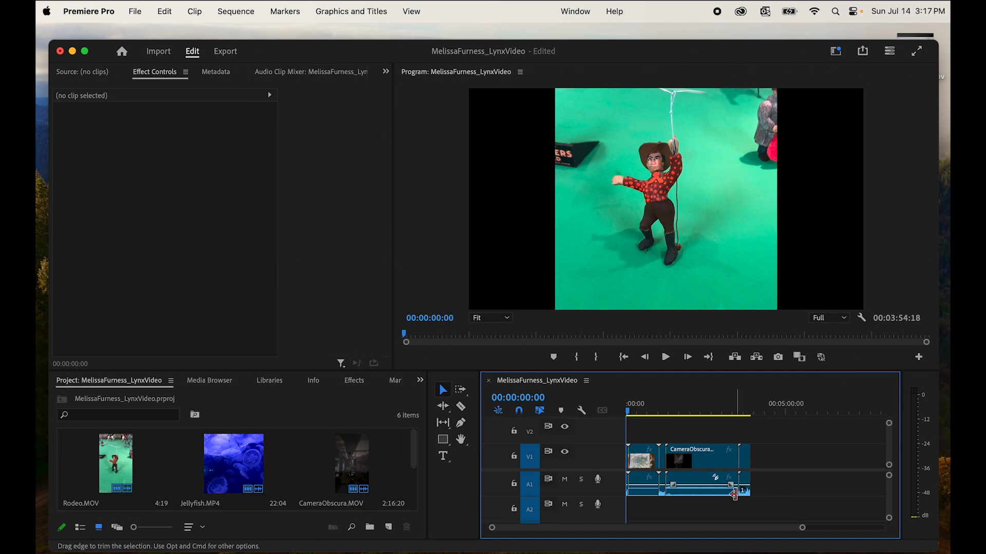
drag(888, 465, 890, 473)
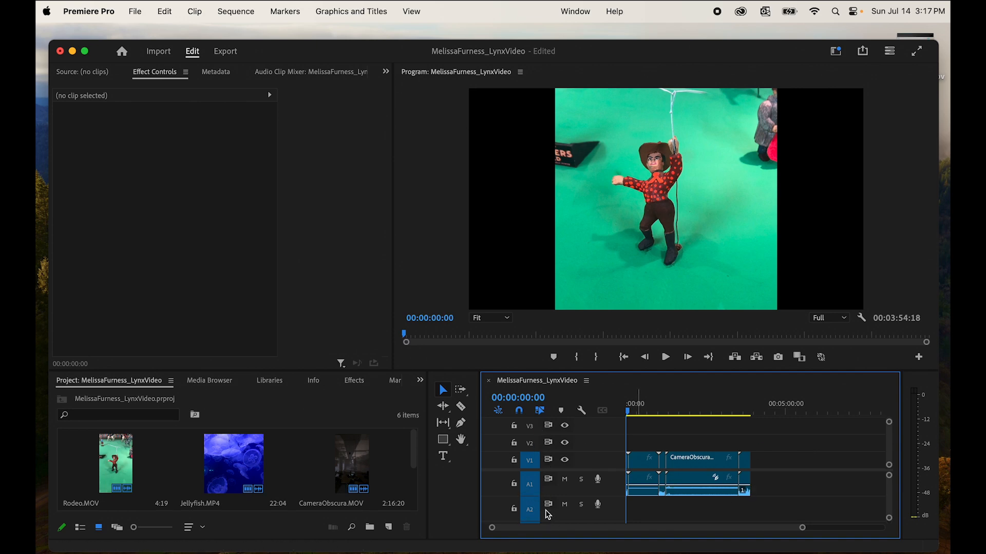
drag(889, 518, 889, 529)
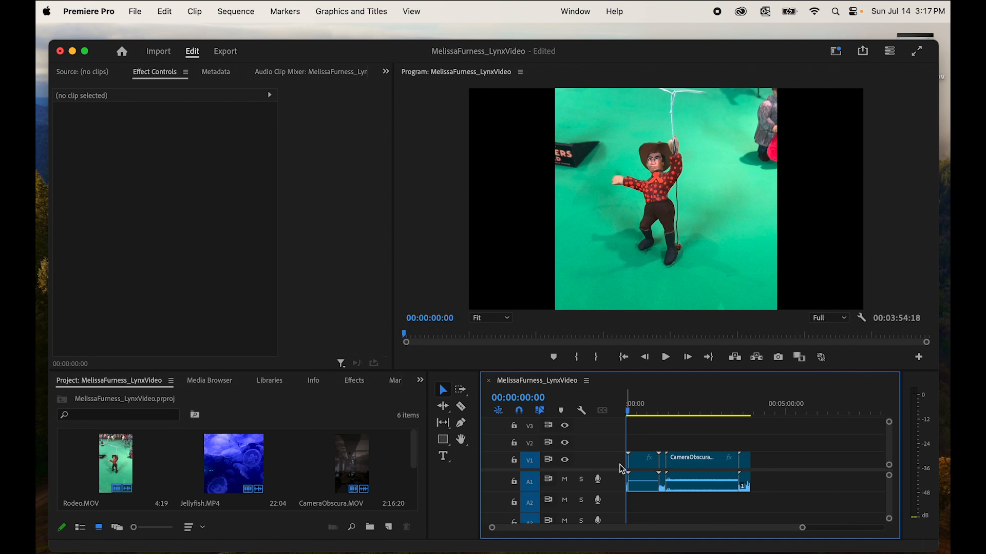
click(514, 462)
click(702, 486)
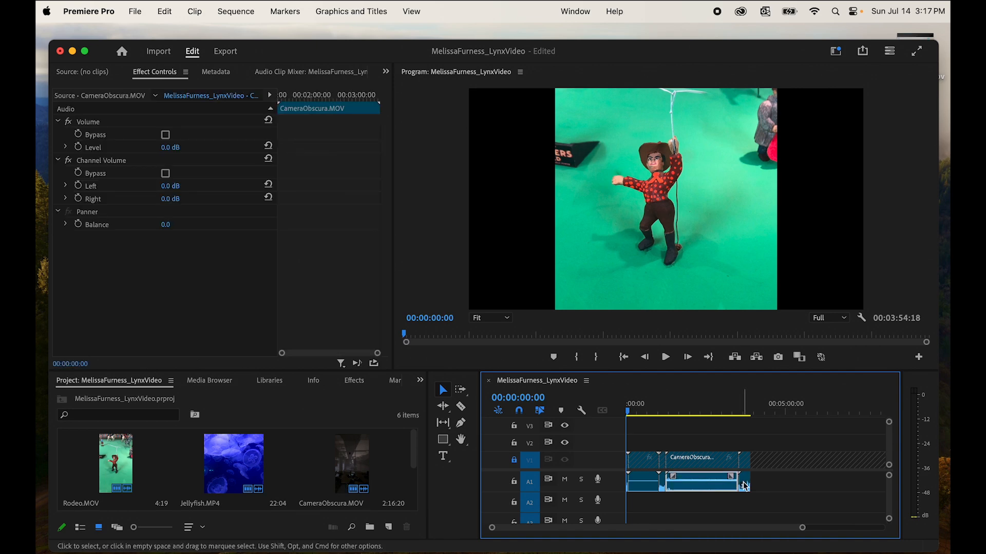
key(Delete)
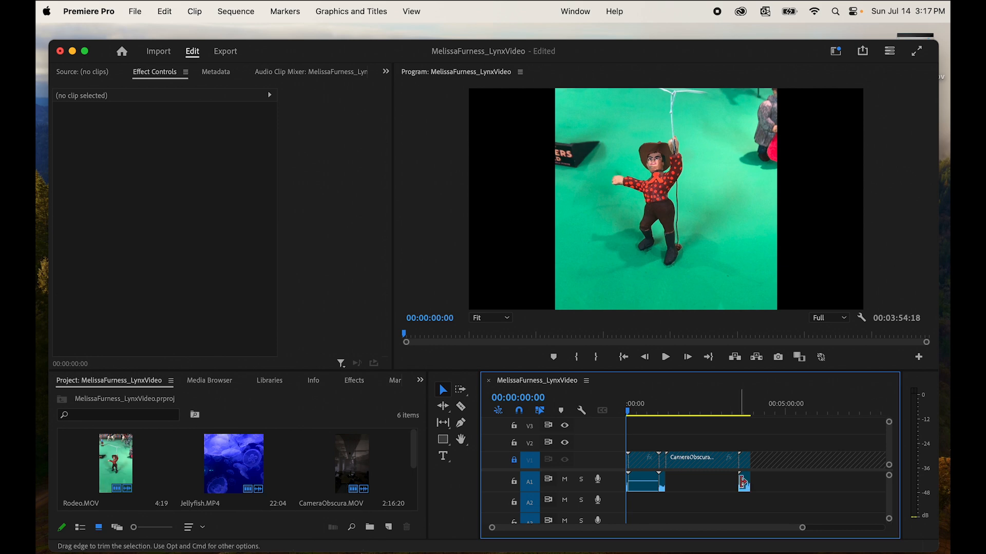
drag(694, 483, 622, 488)
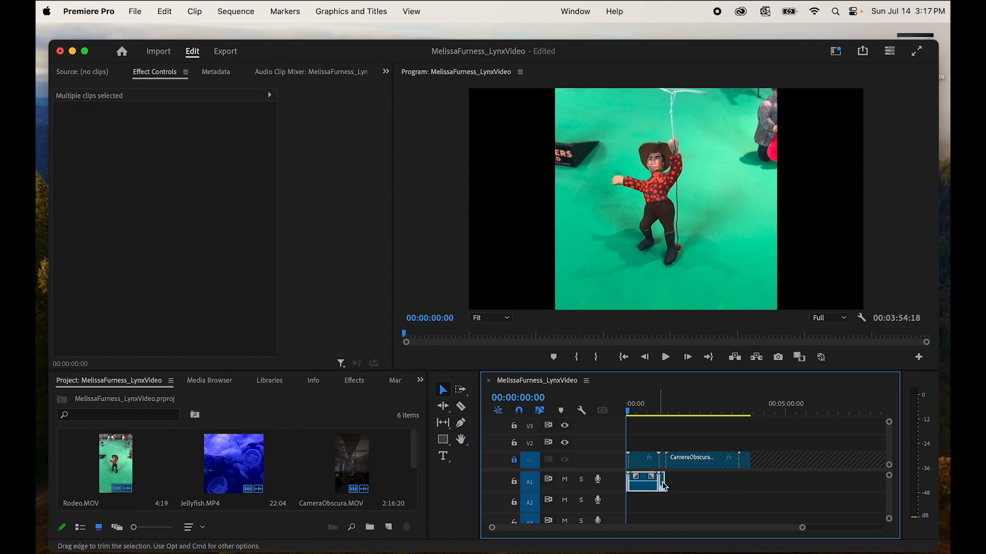
key(Delete)
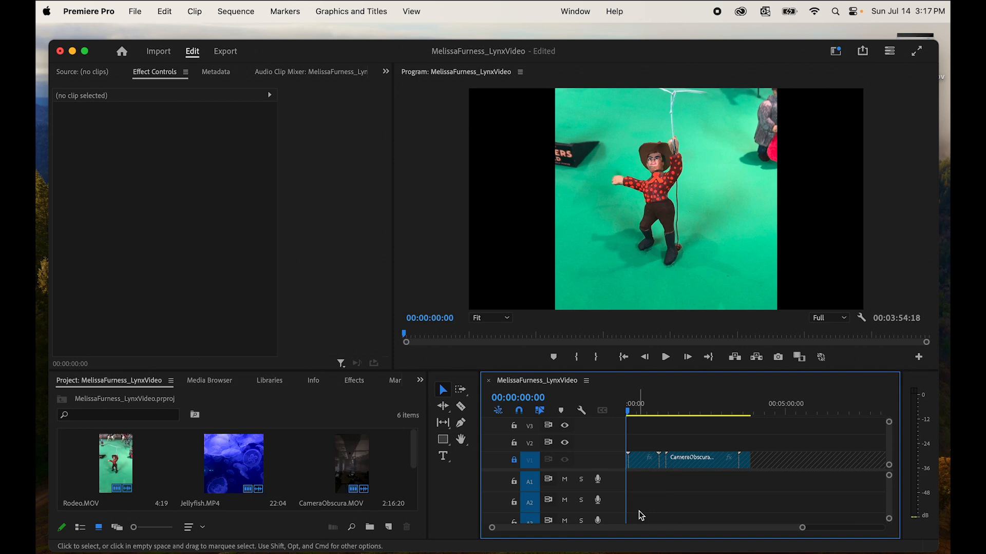
click(514, 461)
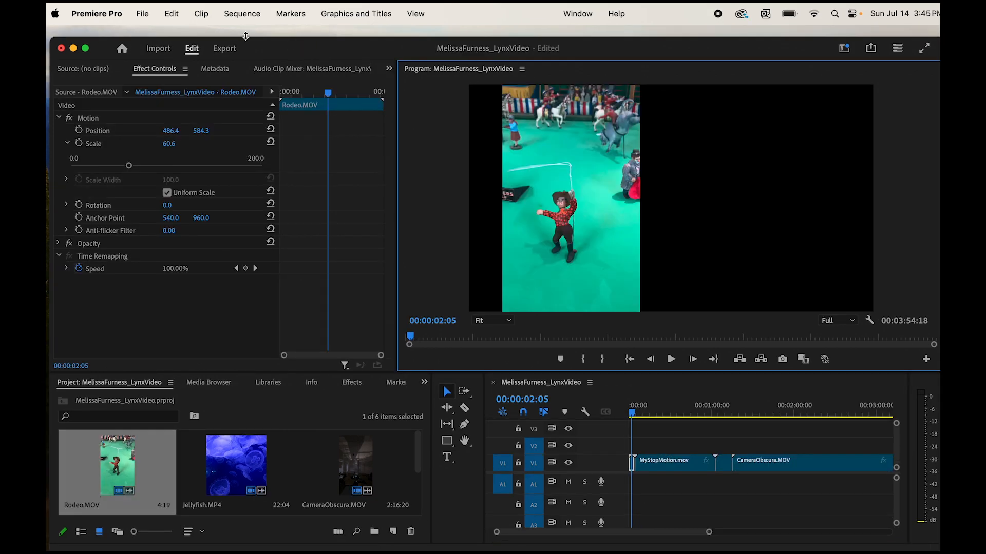
- Save the project with File > Save
click(138, 10)
click(154, 188)
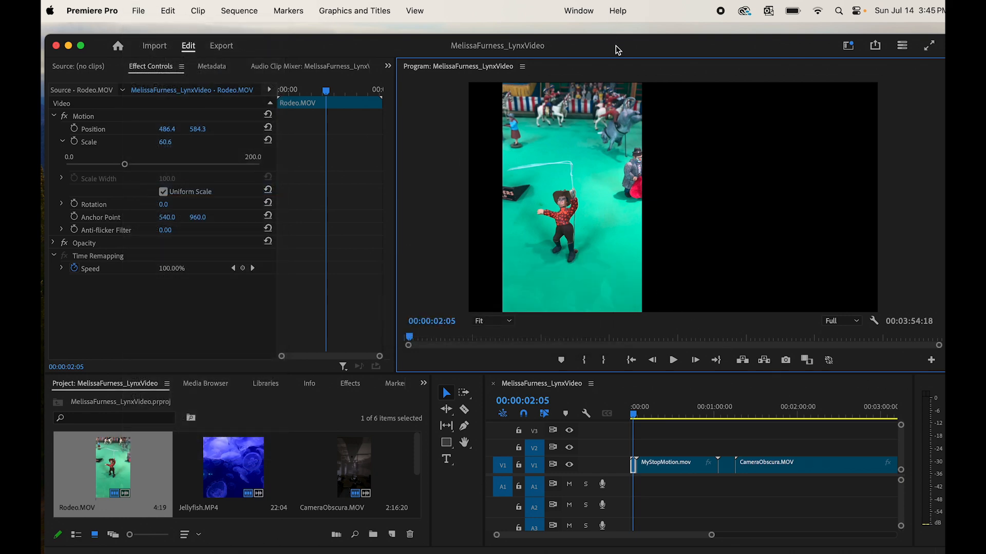
drag(615, 45, 617, 48)
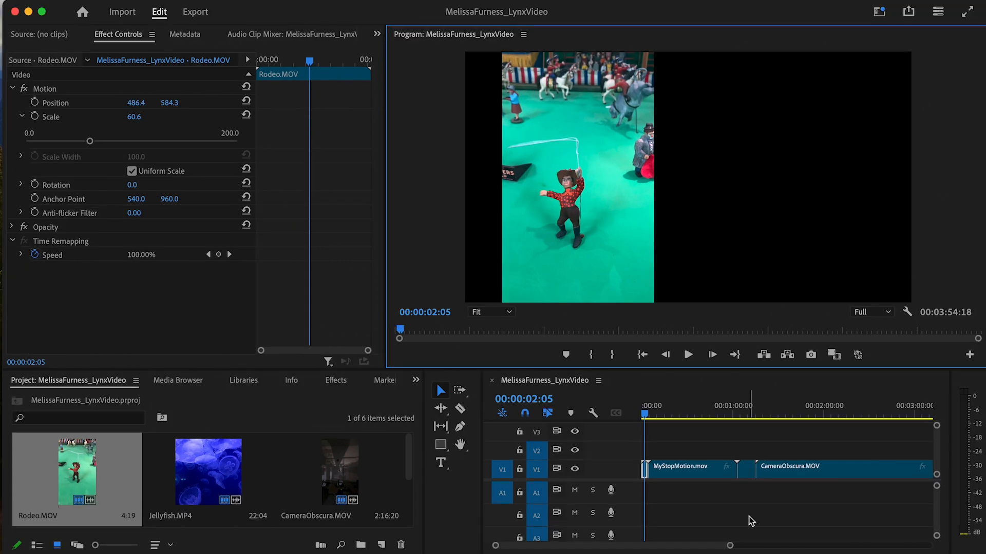
- Scrub the sequence from the Rodeo opening onward, then select the MyStopMotion clip
drag(730, 548, 701, 550)
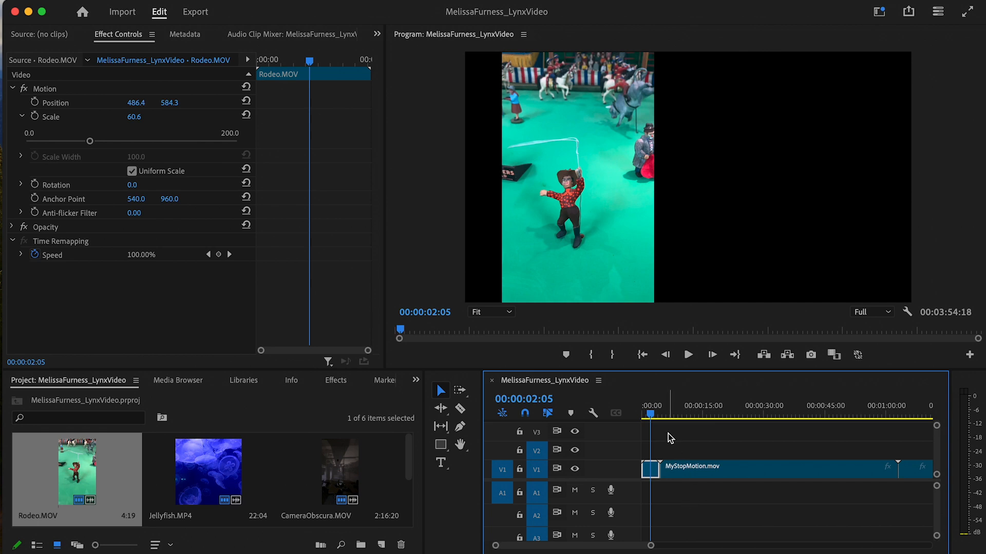
click(642, 414)
drag(642, 414, 649, 420)
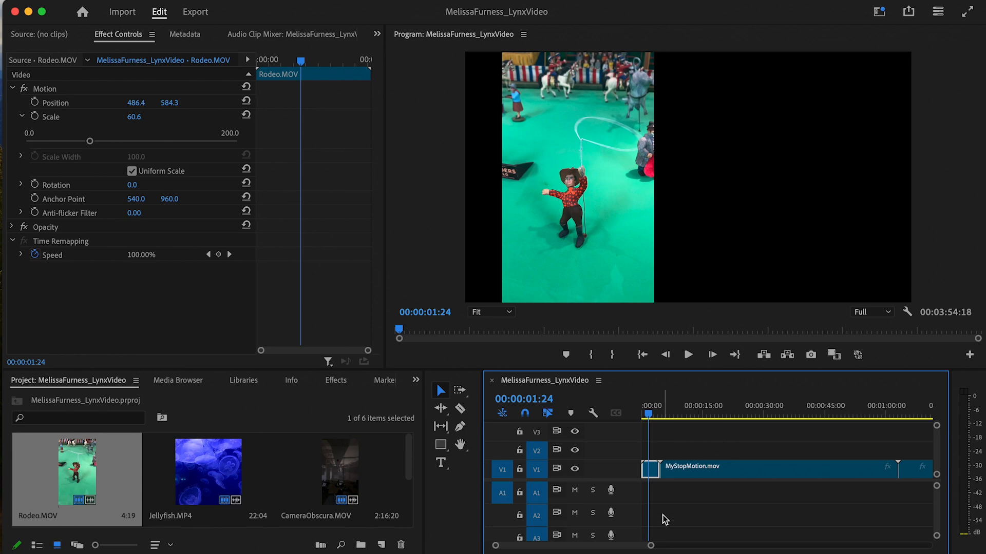
drag(650, 546, 754, 543)
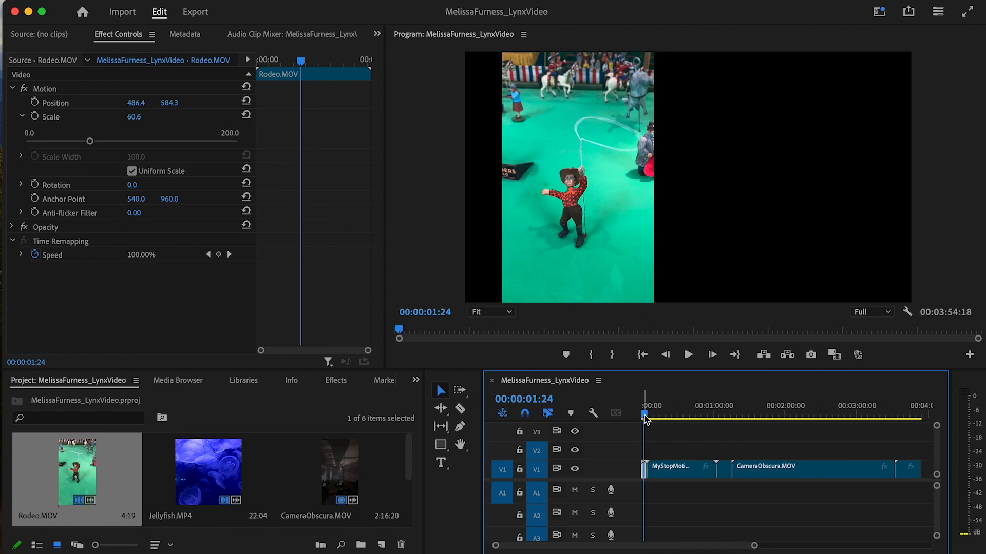
drag(646, 420, 642, 453)
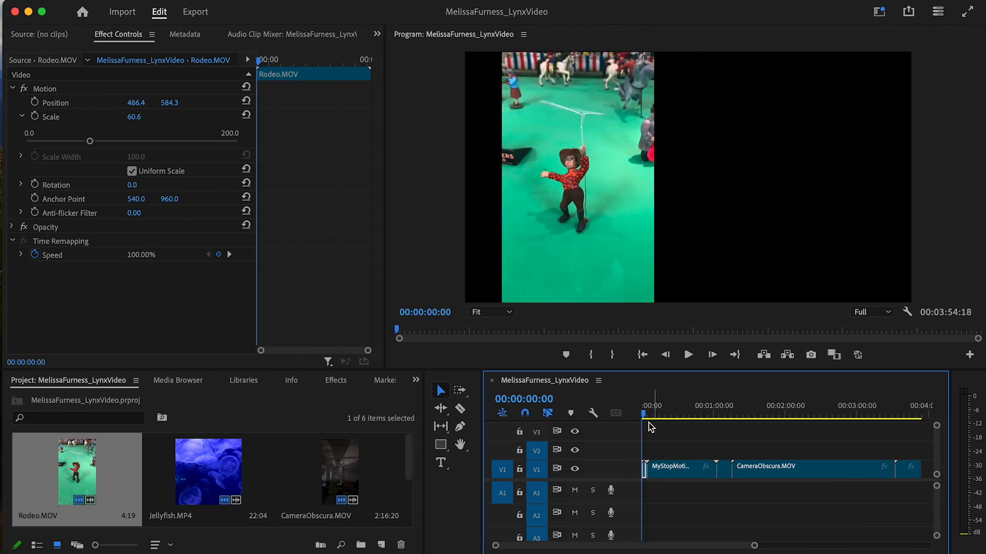
drag(645, 417, 663, 436)
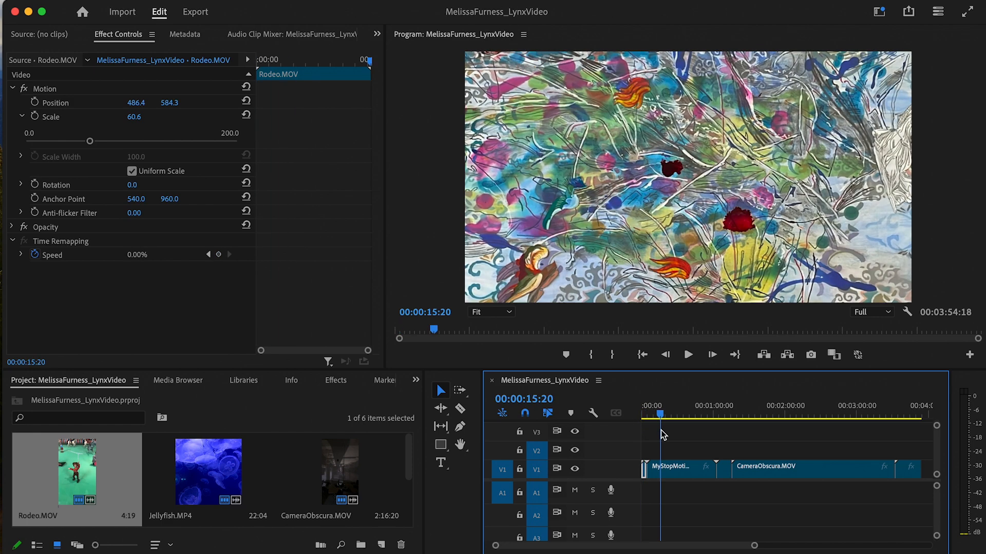
click(678, 473)
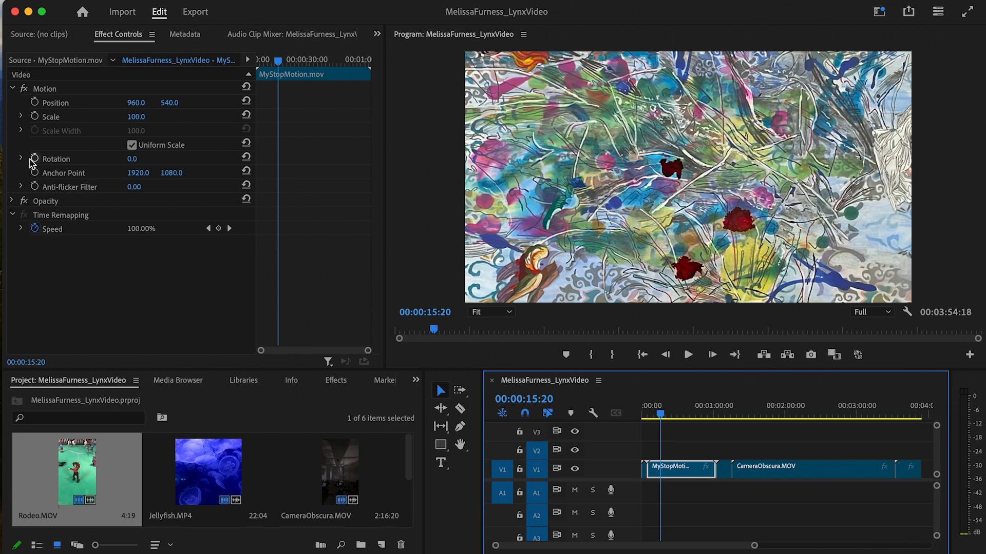
- Scale MyStopMotion to 52.4 and drag it in the Program monitor to position 983, 571.6
click(21, 117)
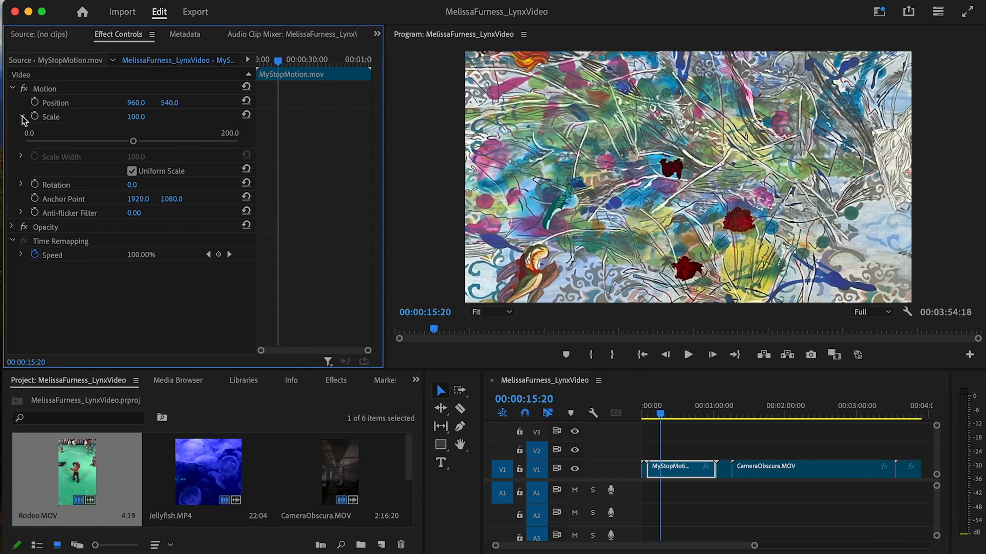
drag(133, 141, 78, 144)
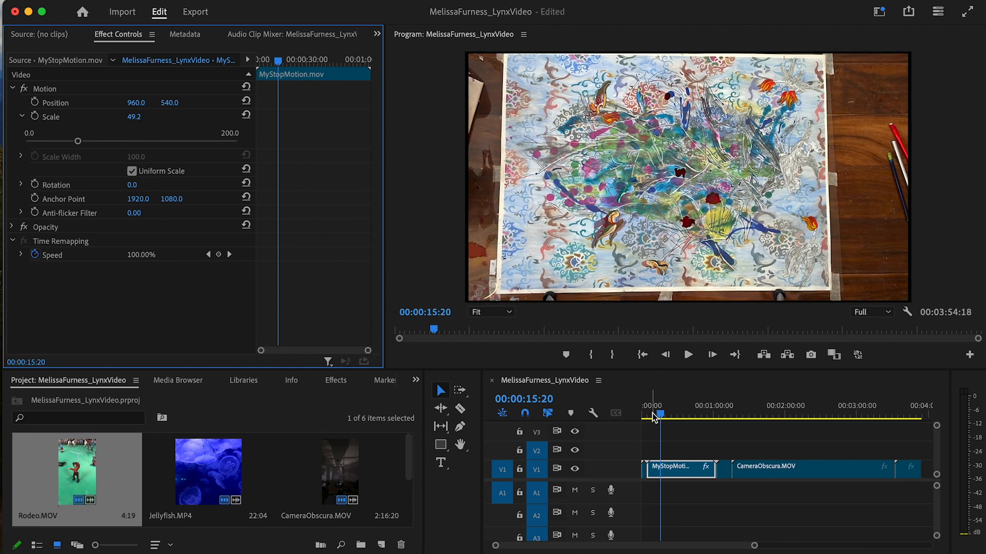
drag(660, 415, 689, 430)
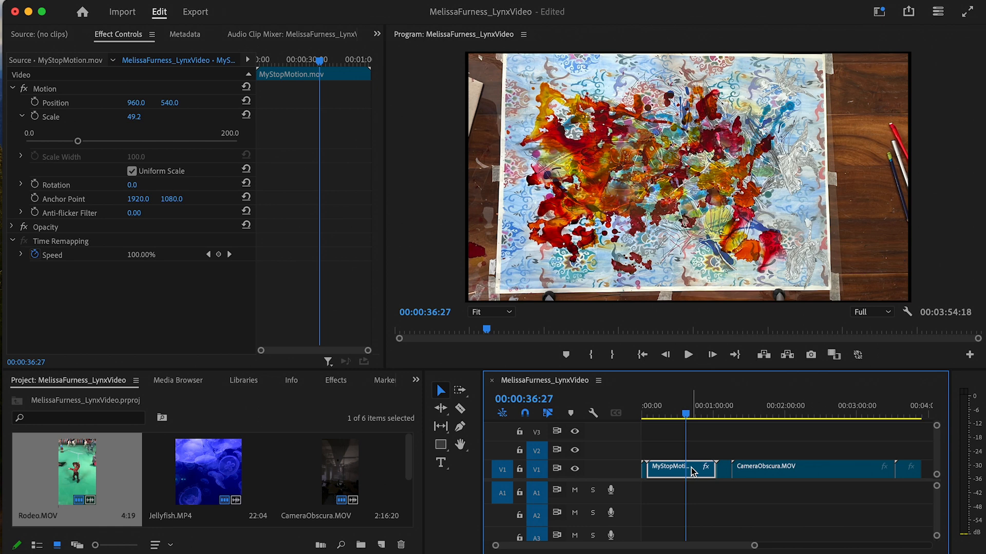
mouse_move(692, 471)
click(93, 106)
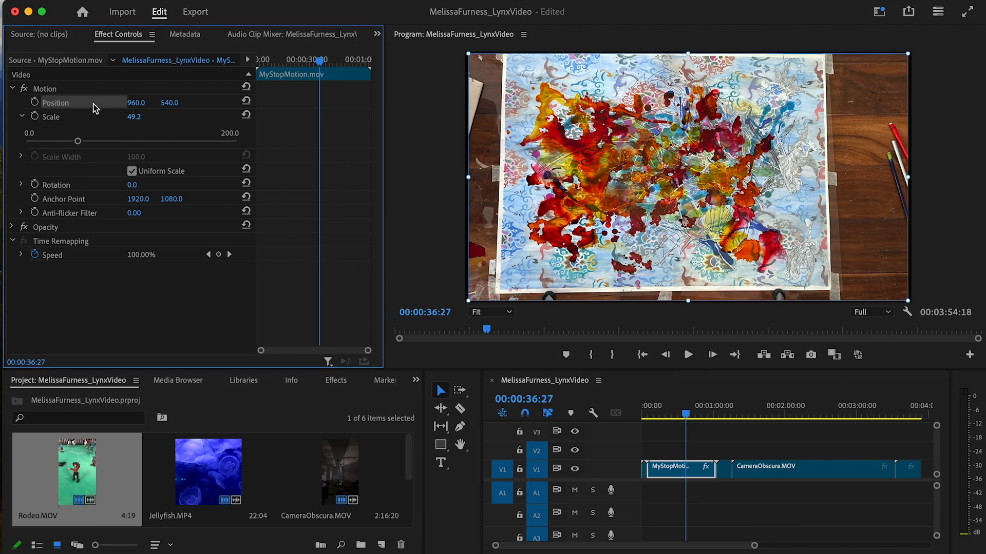
drag(599, 162, 602, 191)
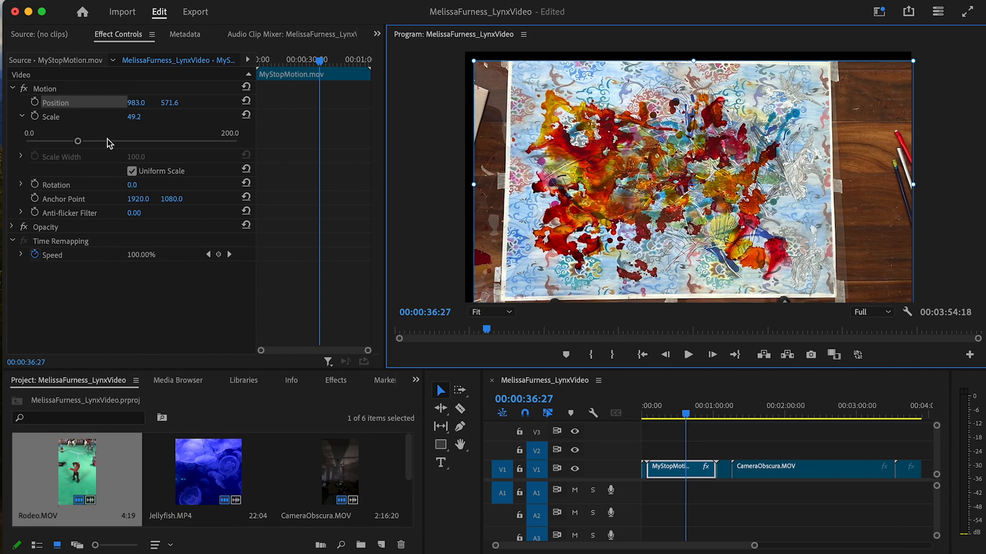
mouse_move(78, 141)
mouse_down()
mouse_move(103, 143)
mouse_move(73, 143)
mouse_move(81, 142)
mouse_up()
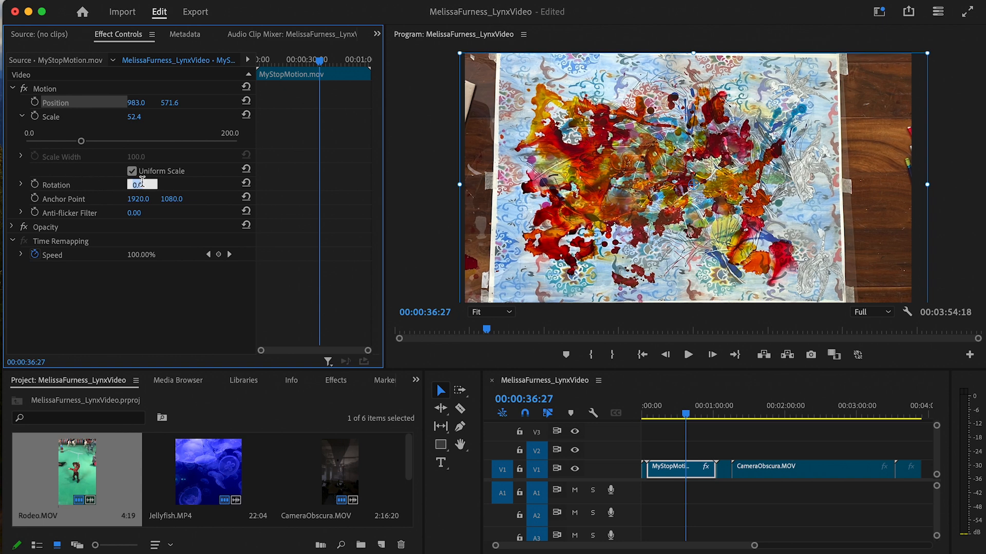
- Rotate the MyStopMotion clip to -90° and re-center it in the frame
click(21, 184)
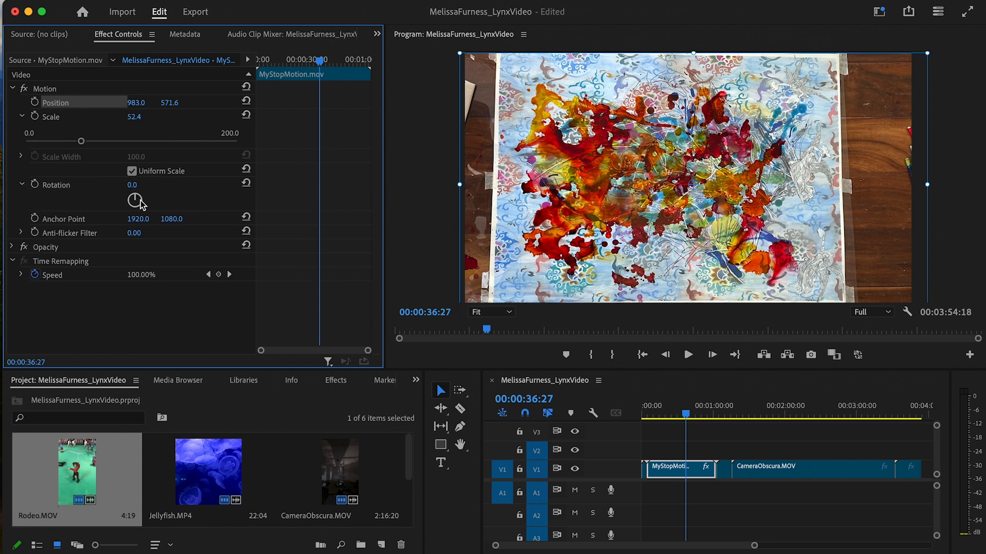
click(23, 185)
click(22, 185)
mouse_move(136, 199)
mouse_down()
mouse_move(143, 205)
mouse_move(145, 186)
mouse_move(123, 200)
mouse_up()
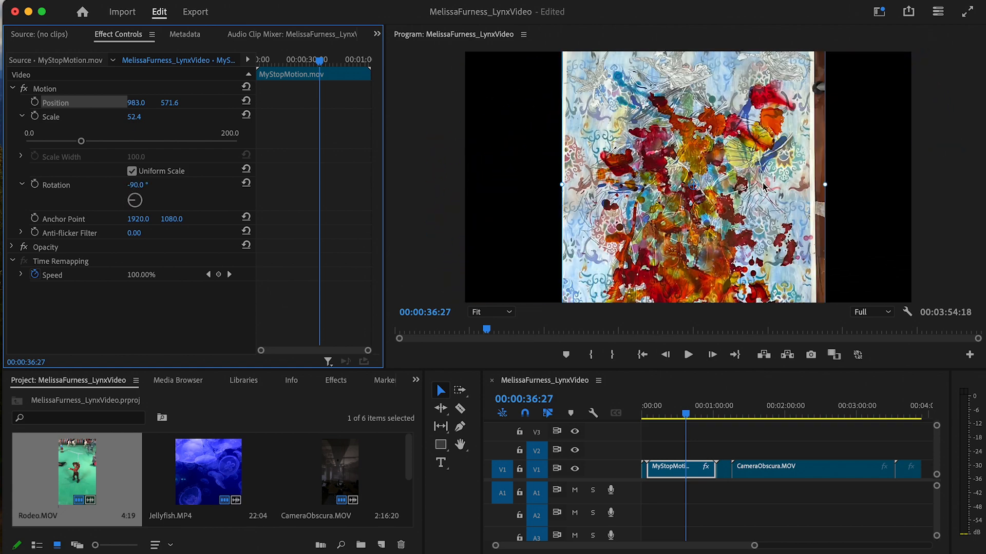
mouse_move(755, 185)
mouse_down()
mouse_move(760, 195)
mouse_move(741, 195)
mouse_move(771, 192)
mouse_up()
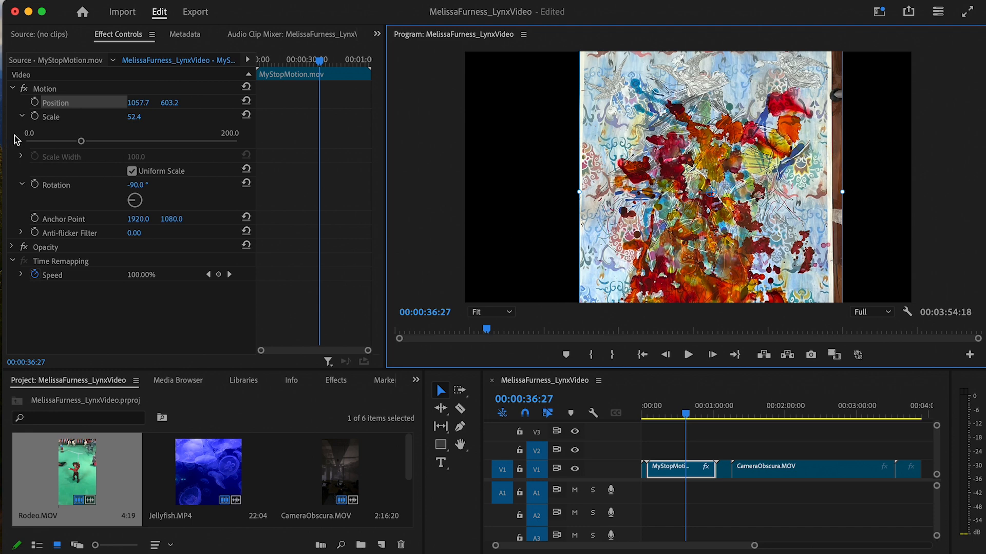
- Shrink the MyStopMotion clip to 45.4 scale and raise it to position 1000.2, 419.4
drag(81, 141, 74, 142)
click(799, 165)
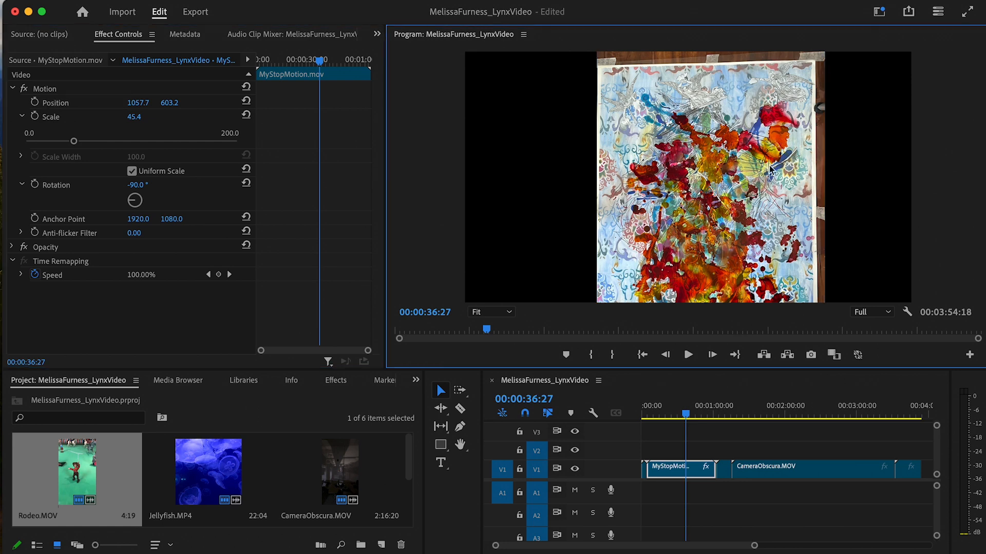
click(105, 114)
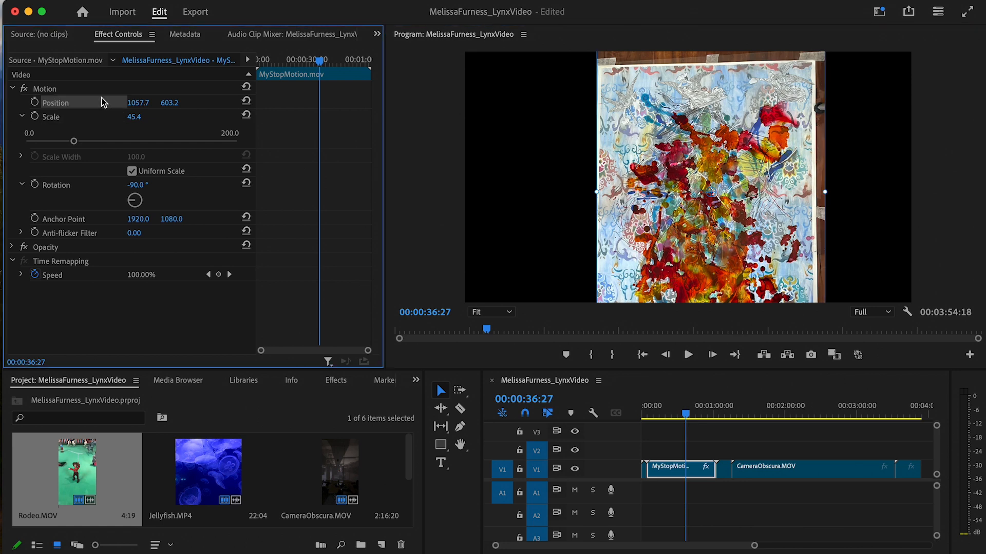
drag(694, 160, 701, 116)
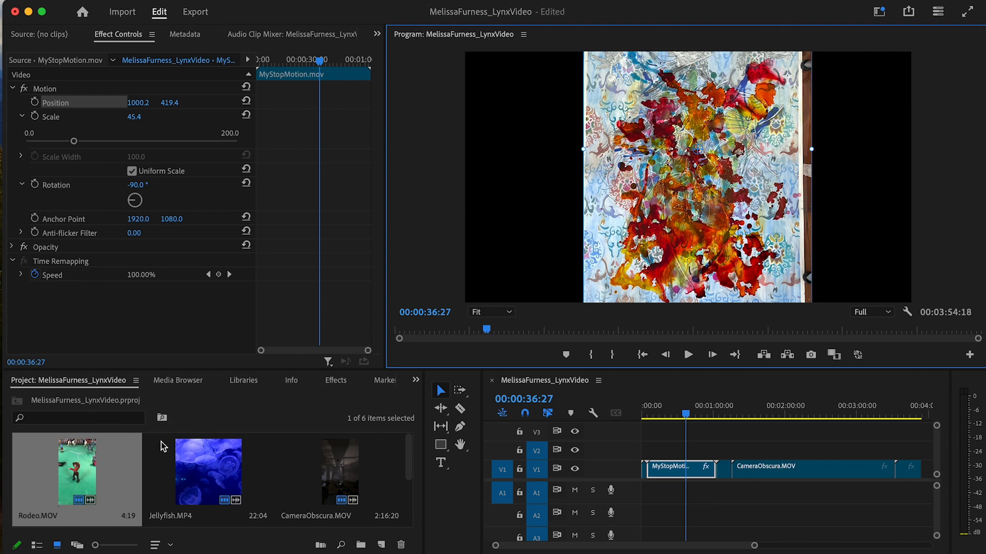
click(335, 380)
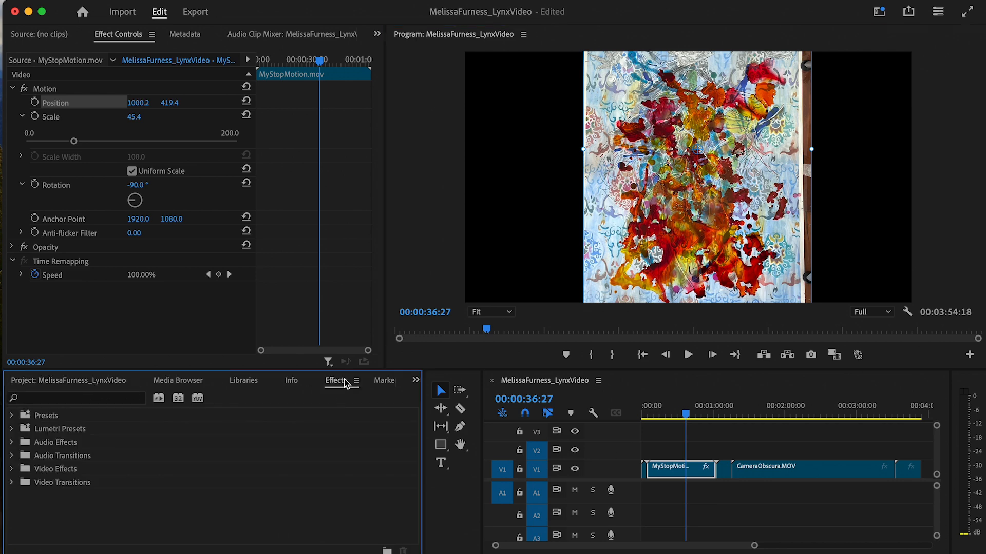
- Browse the Video Effects groups and select Crop in the Transform folder
click(12, 471)
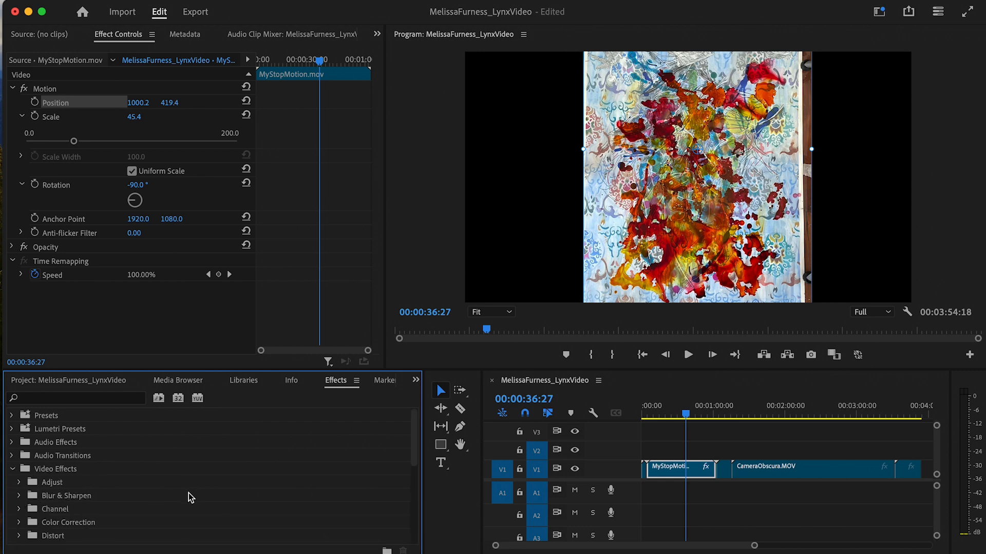
scroll(189, 496, down, 5)
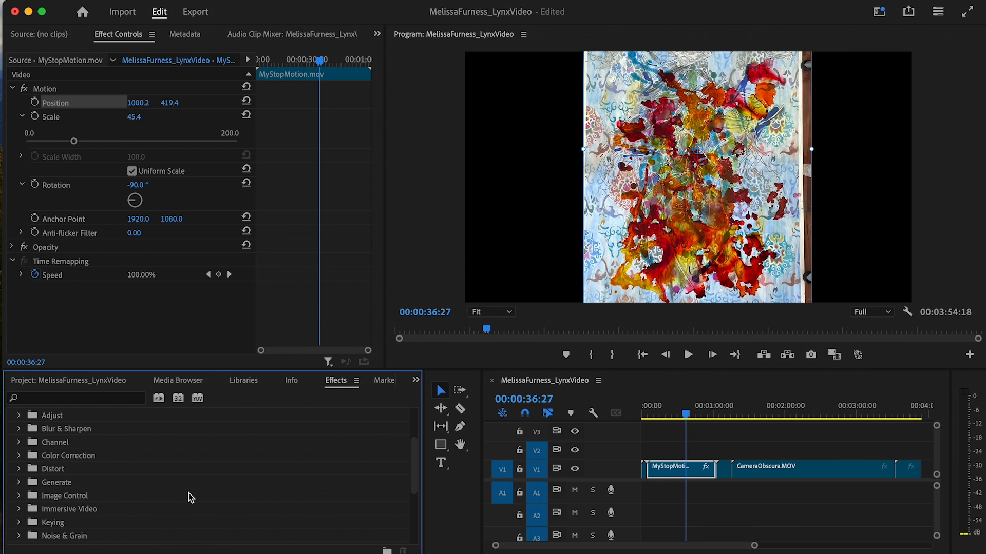
scroll(117, 468, up, 2)
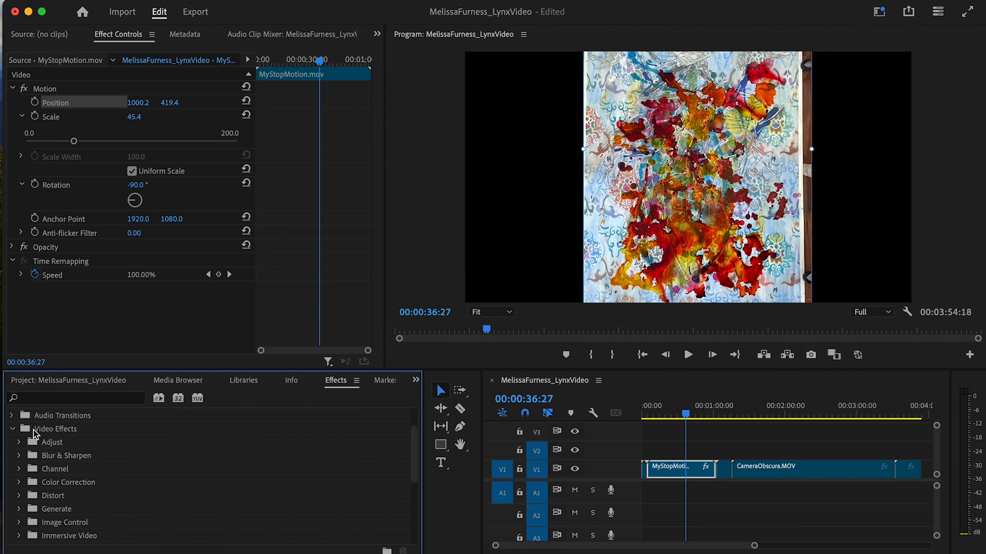
click(17, 443)
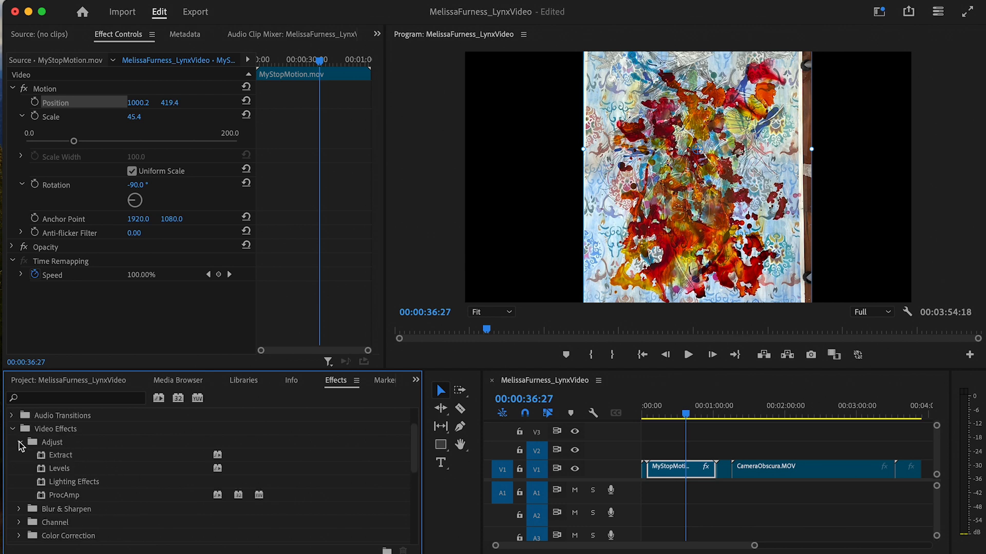
click(18, 443)
click(19, 442)
click(18, 441)
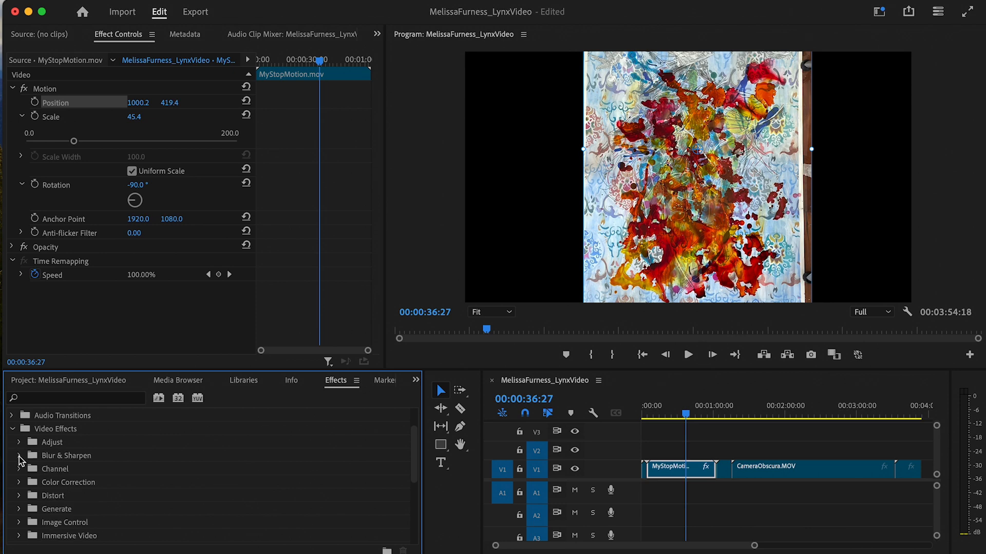
click(19, 455)
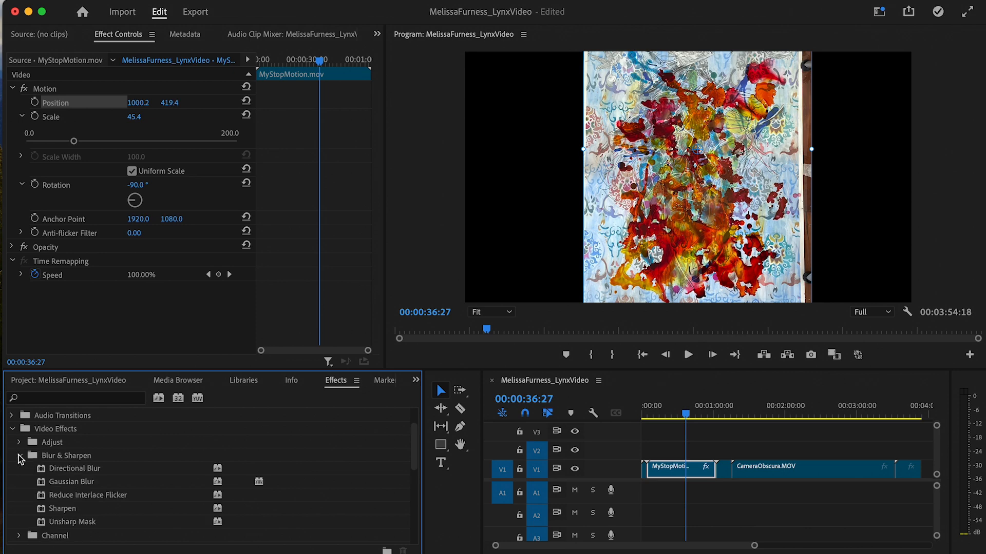
click(19, 456)
click(19, 456)
click(19, 456)
scroll(101, 499, down, 5)
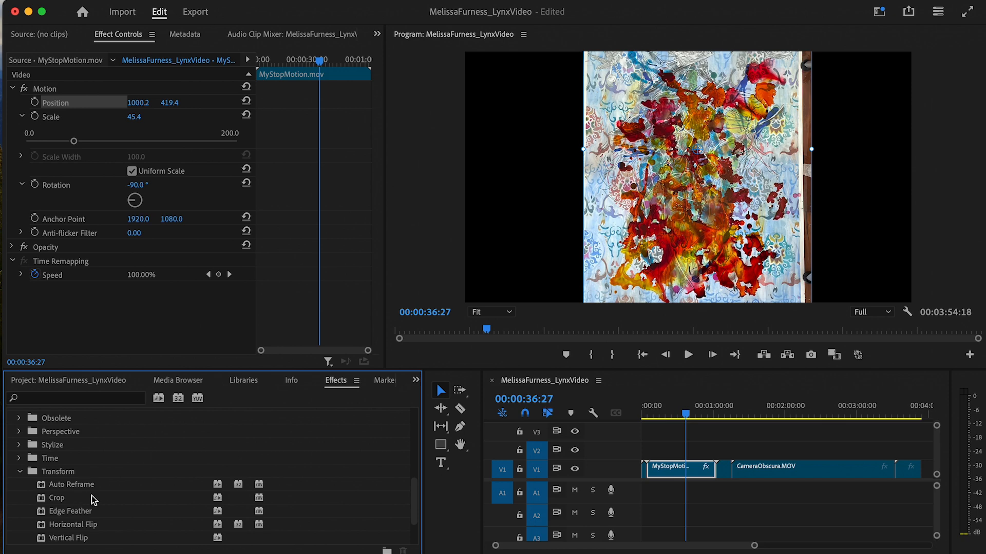
click(91, 498)
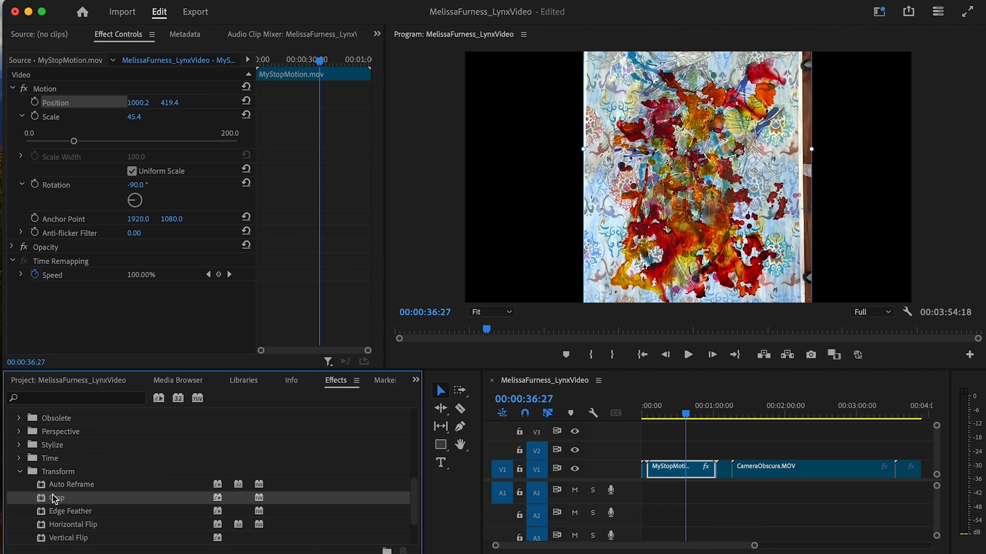
- Apply Crop to the MyStopMotion clip and crop 1.9% off the top
drag(41, 502, 67, 318)
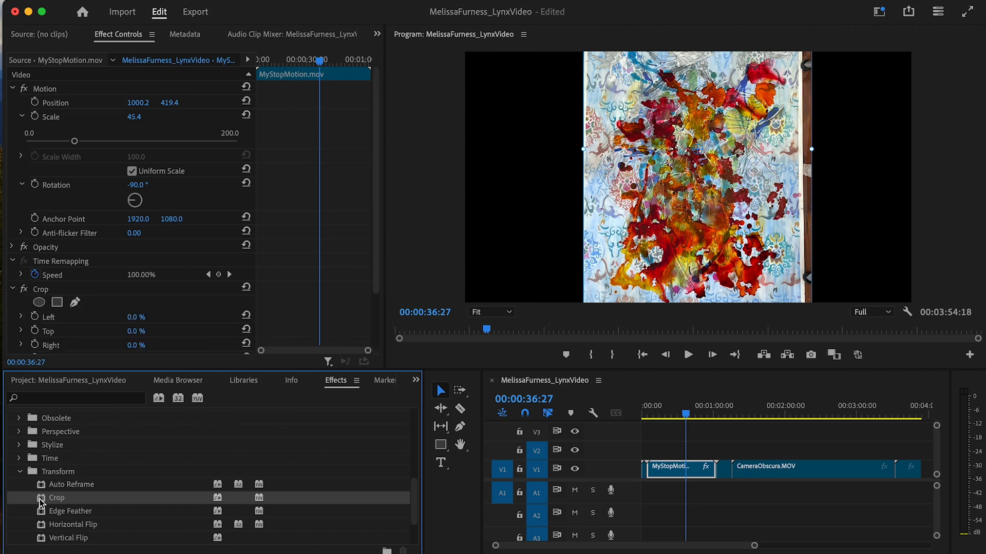
scroll(66, 340, down, 3)
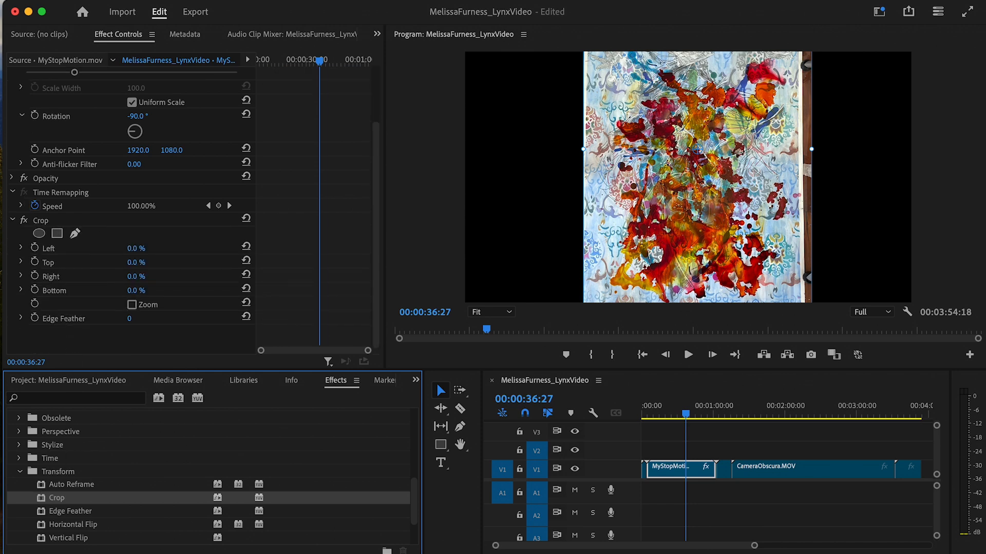
click(21, 248)
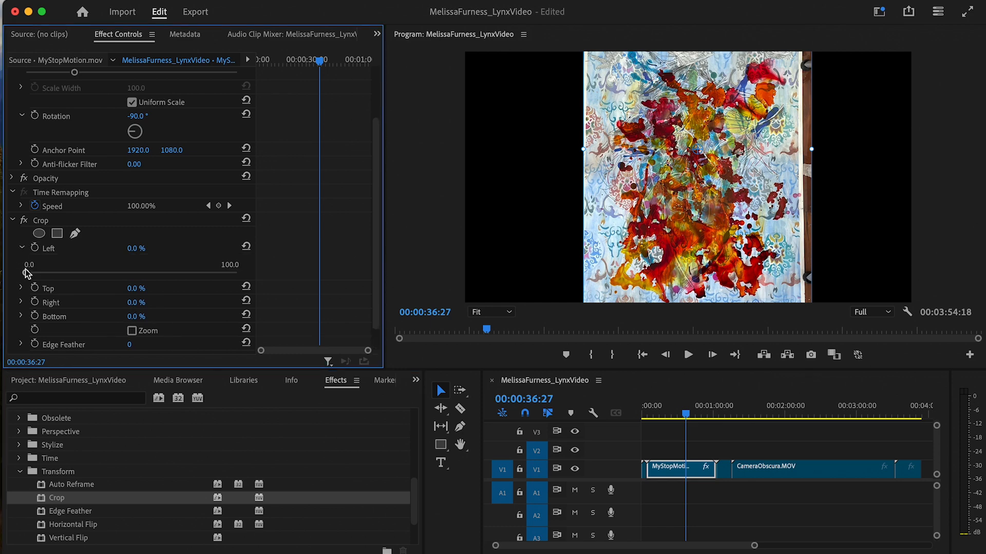
mouse_move(26, 273)
mouse_down()
mouse_move(86, 276)
mouse_move(20, 272)
mouse_up()
click(21, 289)
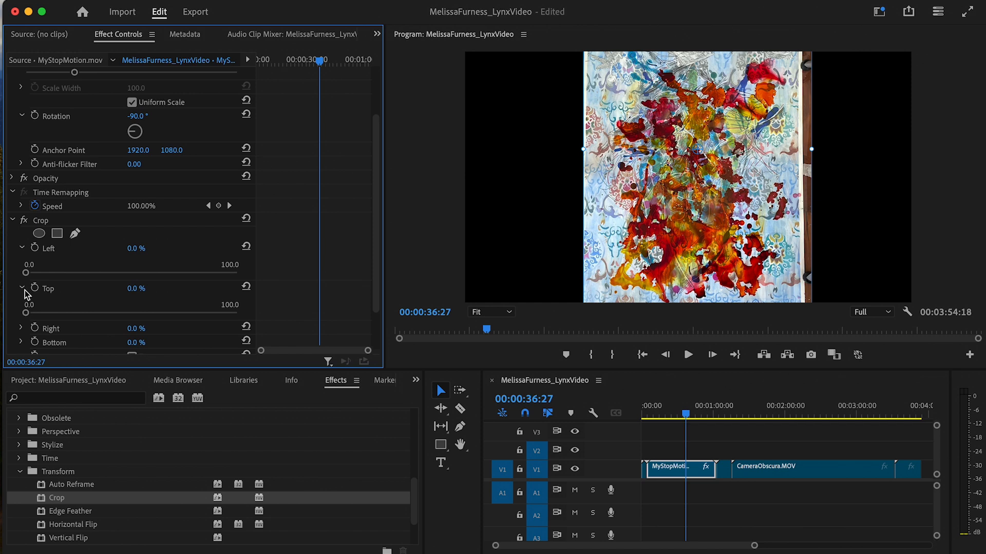
drag(26, 313, 30, 314)
- Crop 6.9% off the clip's bottom and preview the result
scroll(39, 275, down, 3)
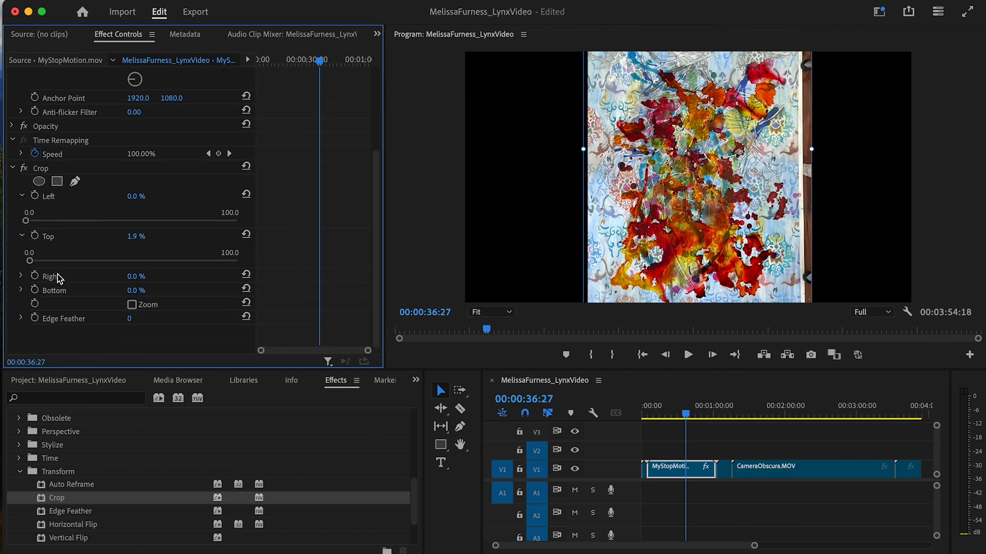
click(21, 276)
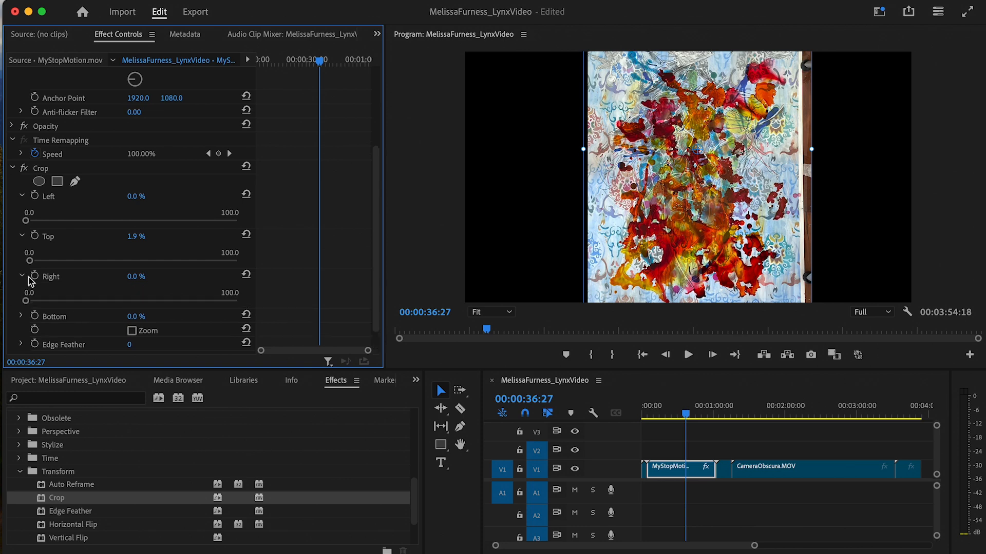
click(21, 276)
click(21, 290)
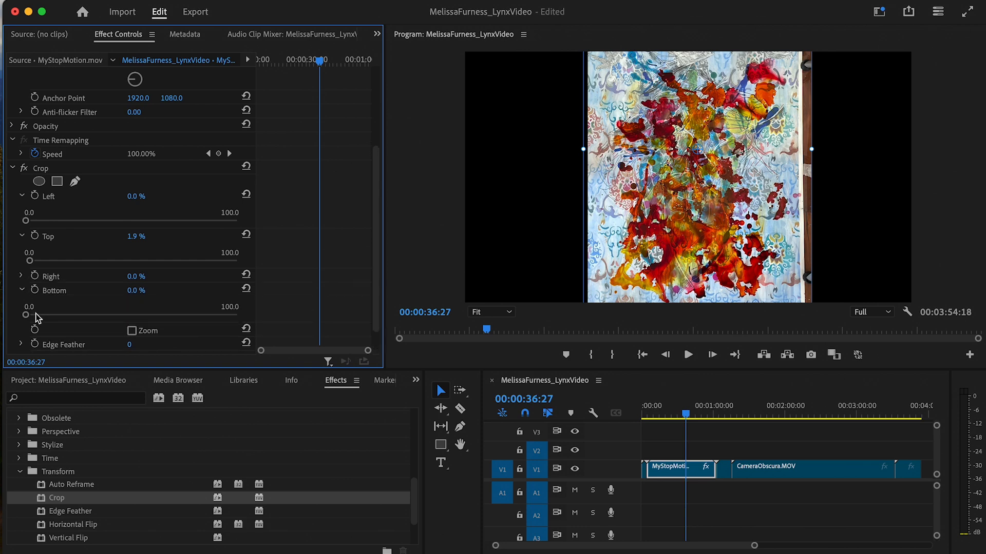
drag(25, 314, 40, 315)
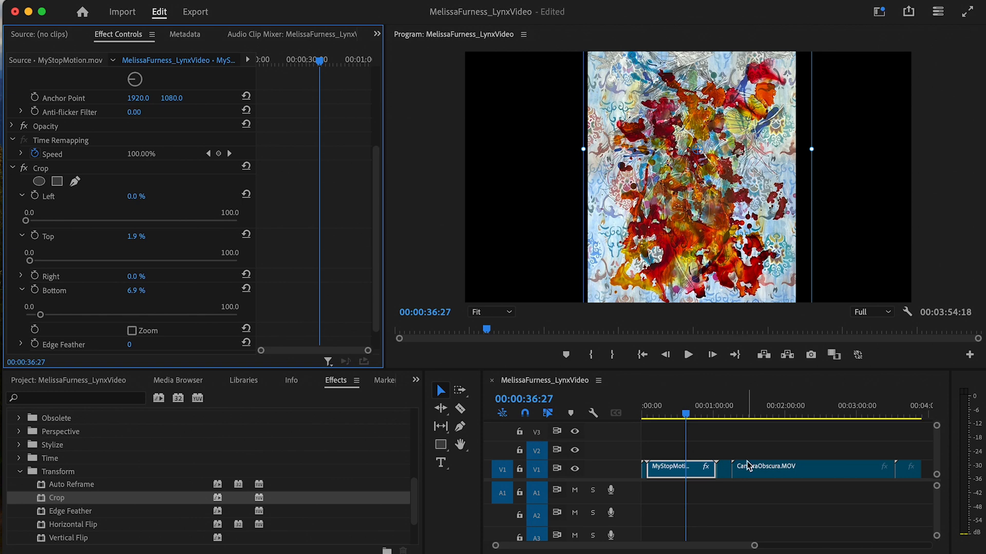
mouse_move(700, 415)
mouse_down()
mouse_move(651, 416)
mouse_move(698, 421)
mouse_move(655, 417)
mouse_move(691, 430)
mouse_move(705, 419)
mouse_move(664, 425)
mouse_move(710, 425)
mouse_move(728, 438)
mouse_move(692, 432)
mouse_up()
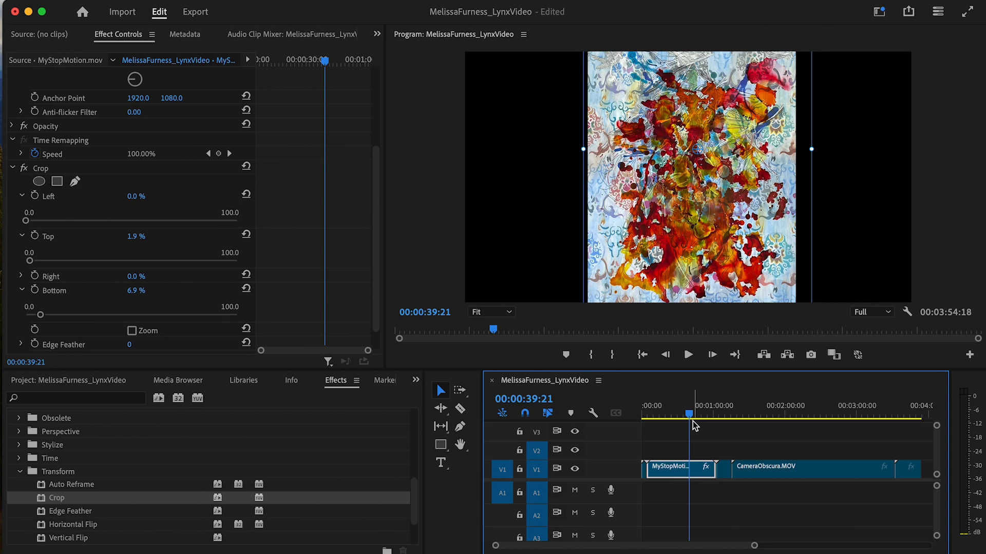
- Collapse the Crop, Motion and Time Remapping settings and move the playhead toward the Lights clip
click(13, 169)
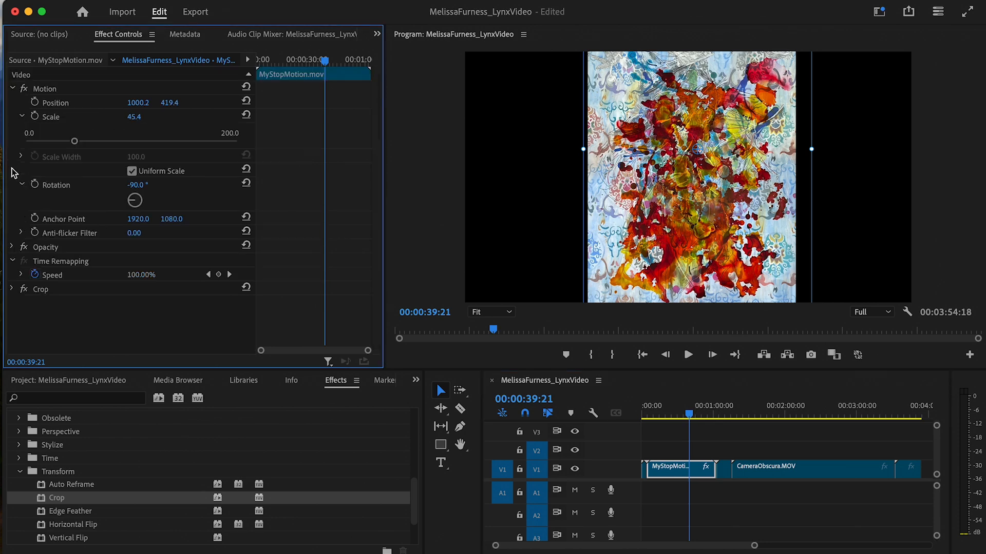
click(12, 90)
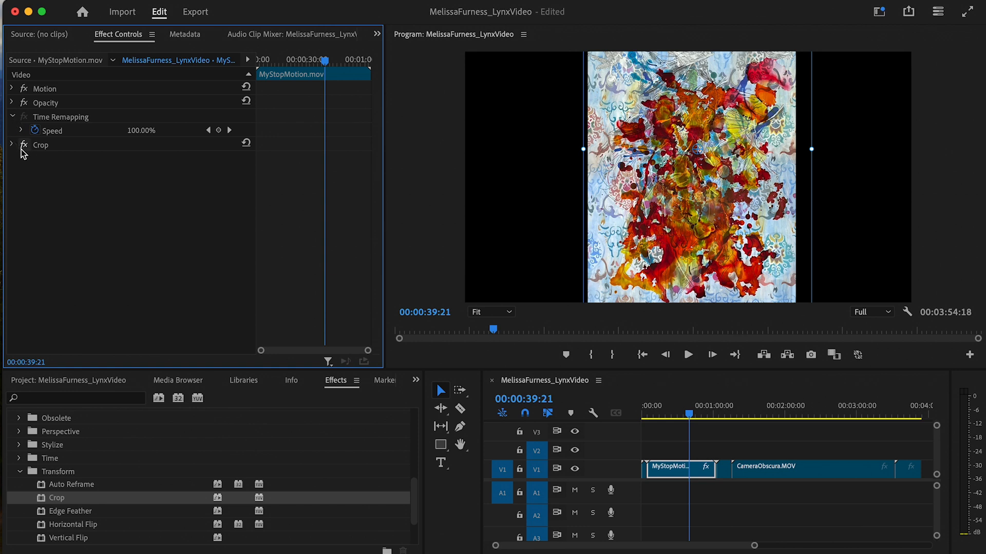
click(12, 117)
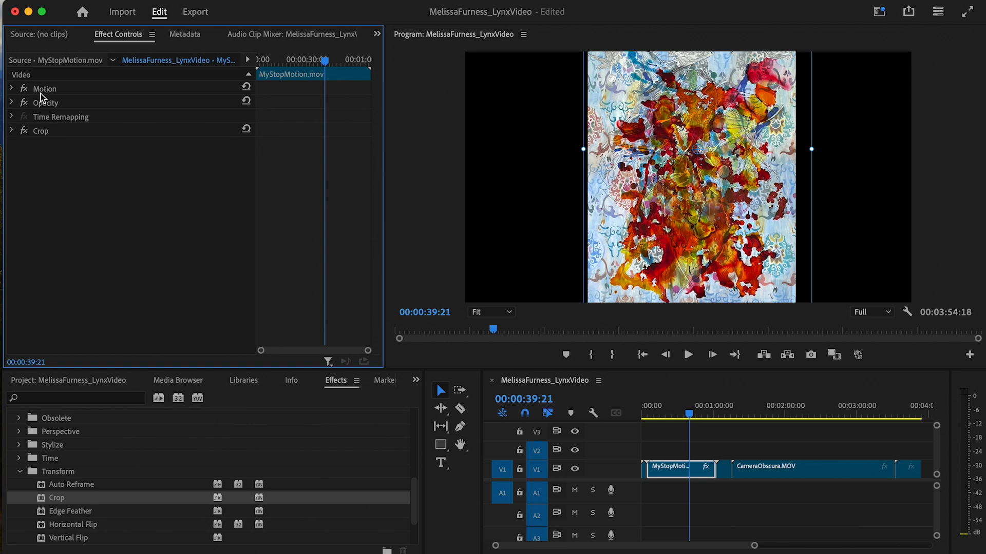
click(13, 89)
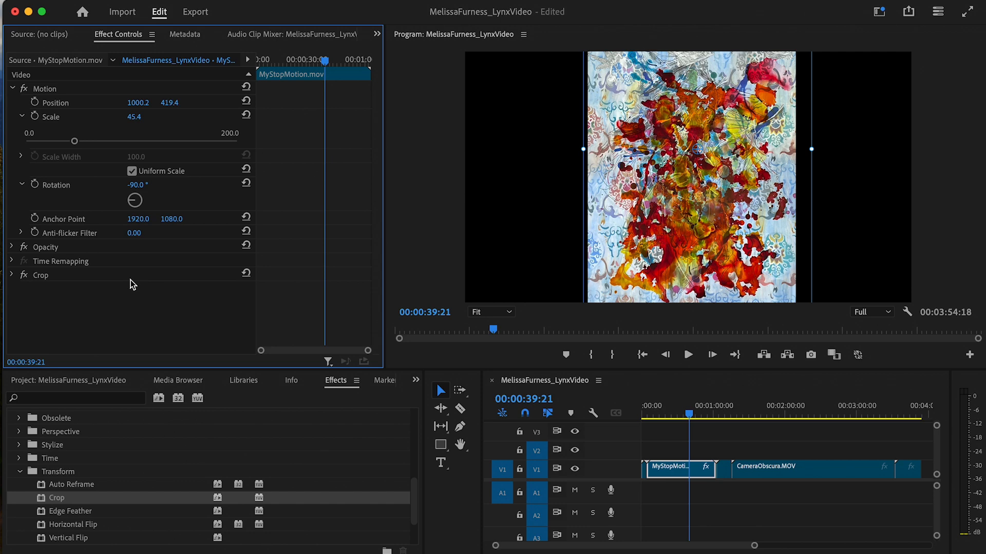
drag(689, 415, 723, 416)
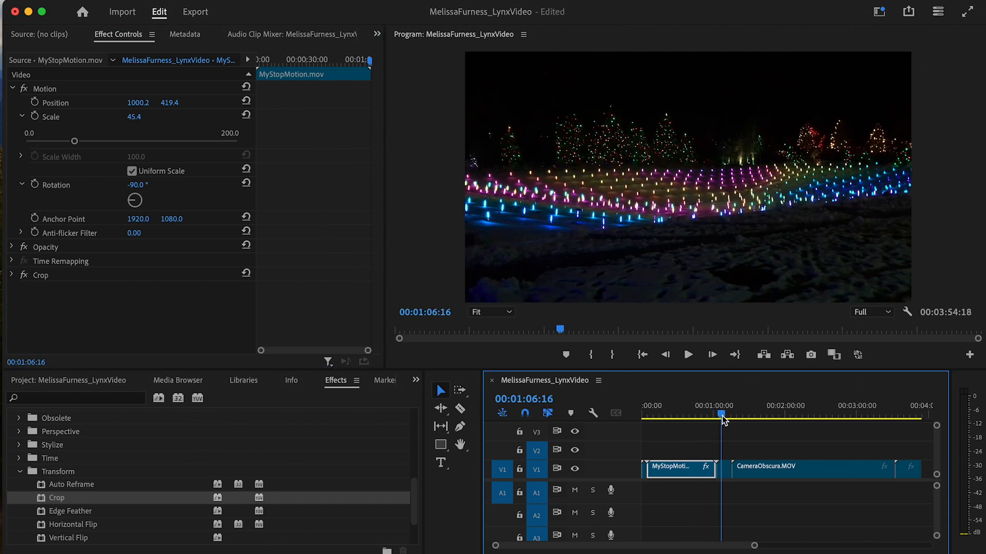
- Scale the Lights clip to 160.9 and move it up to position 985.9, 356.2
click(728, 469)
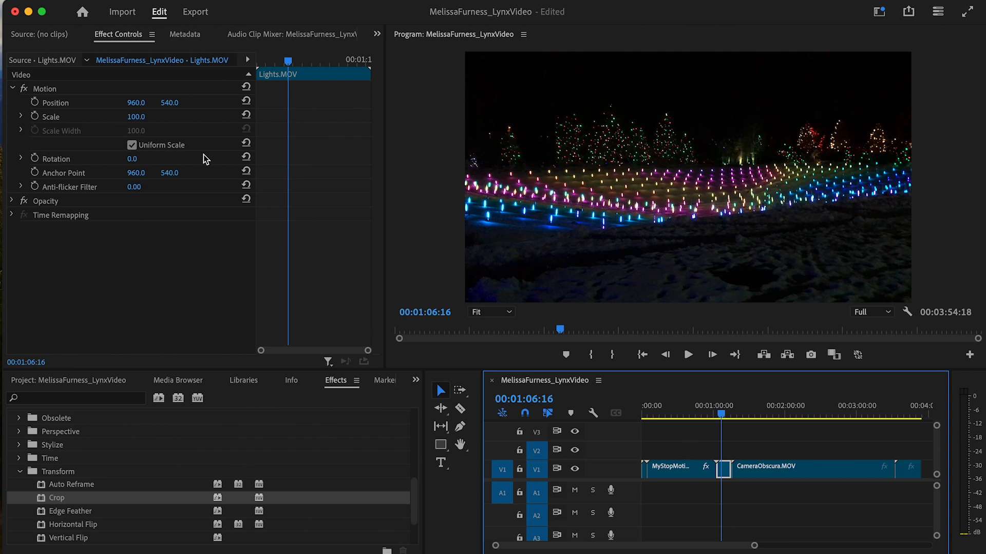
click(22, 117)
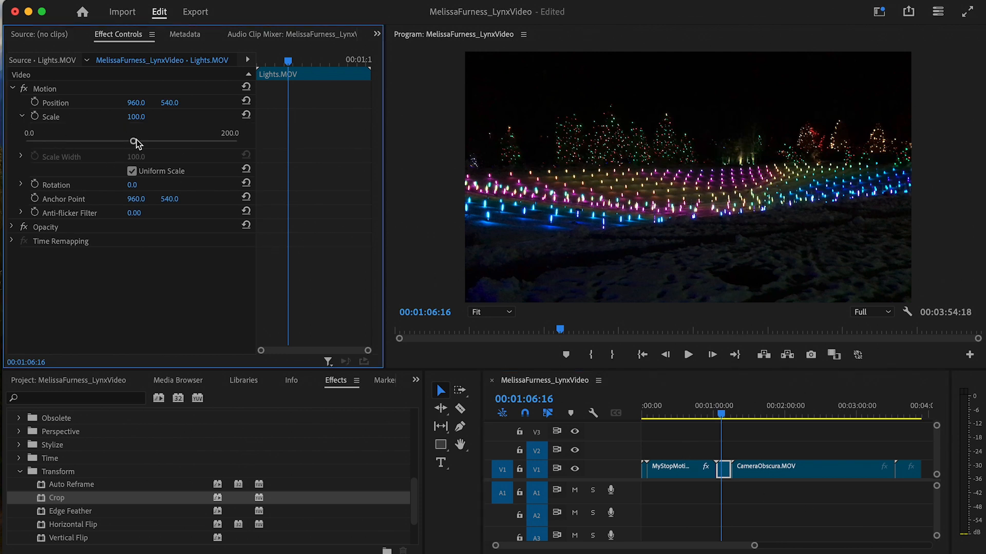
drag(132, 142, 196, 157)
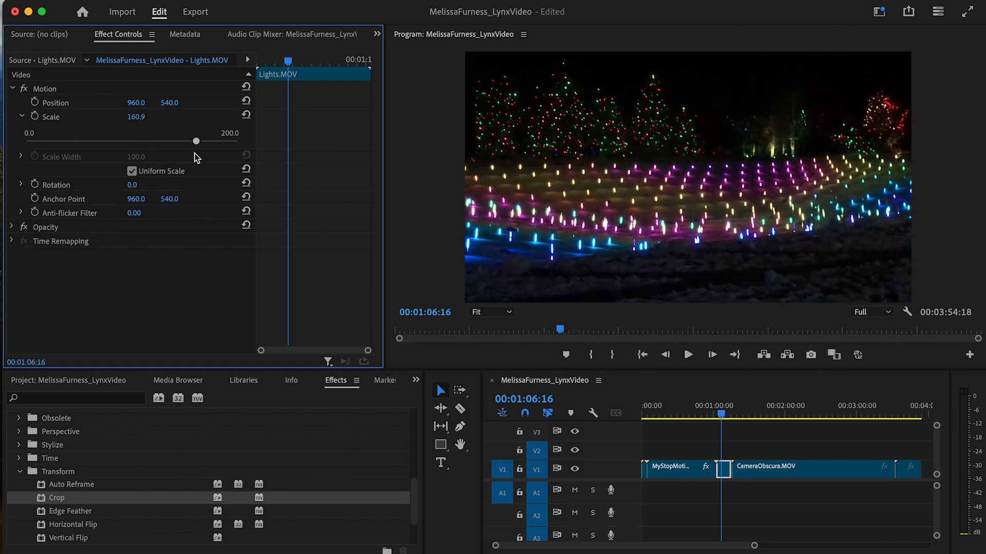
click(99, 102)
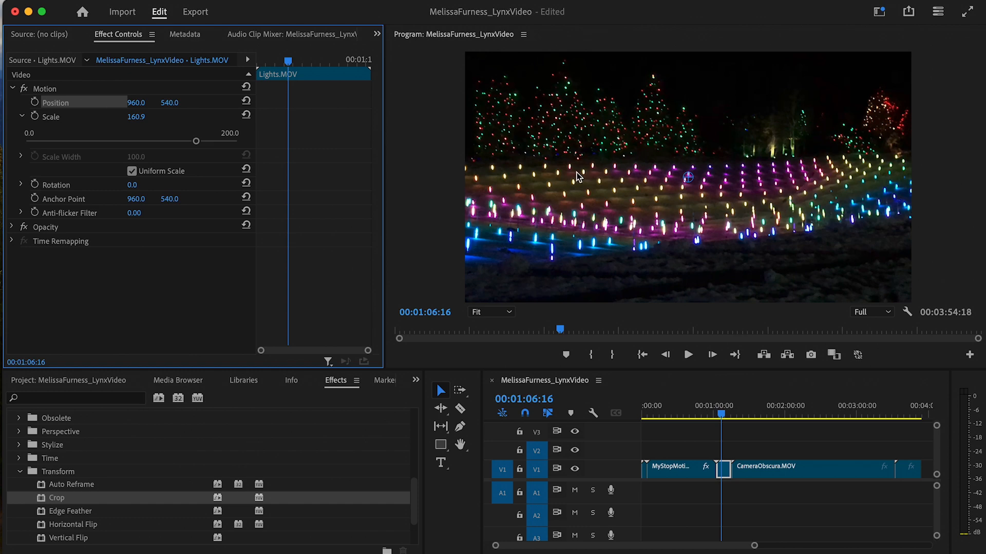
drag(580, 177, 587, 133)
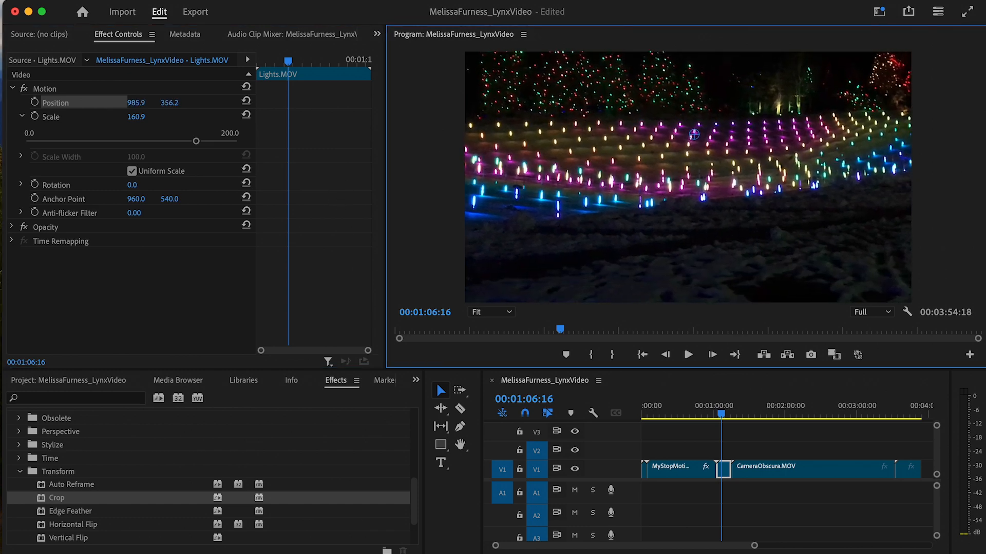
- Apply the Lumetri Color effect to the Lights clip
click(20, 473)
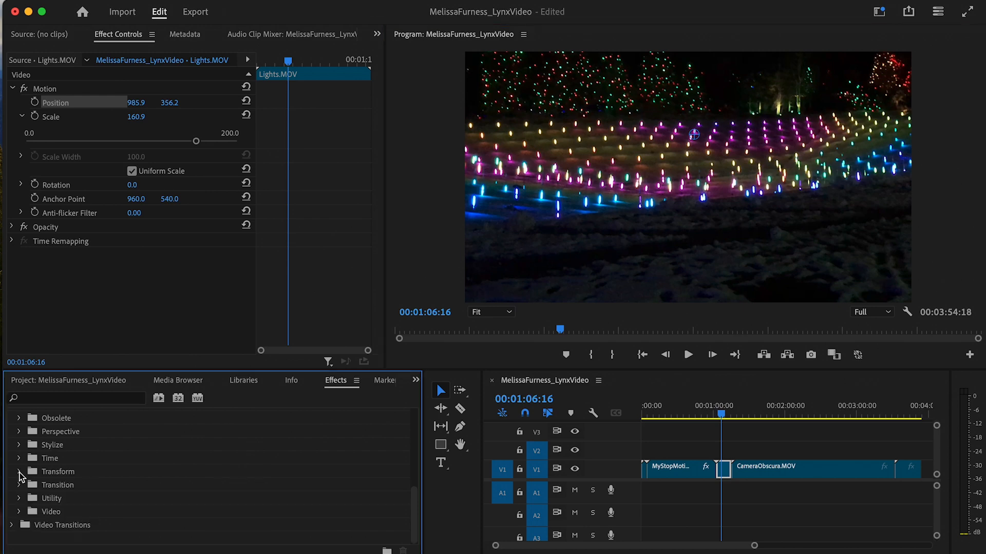
scroll(128, 470, up, 5)
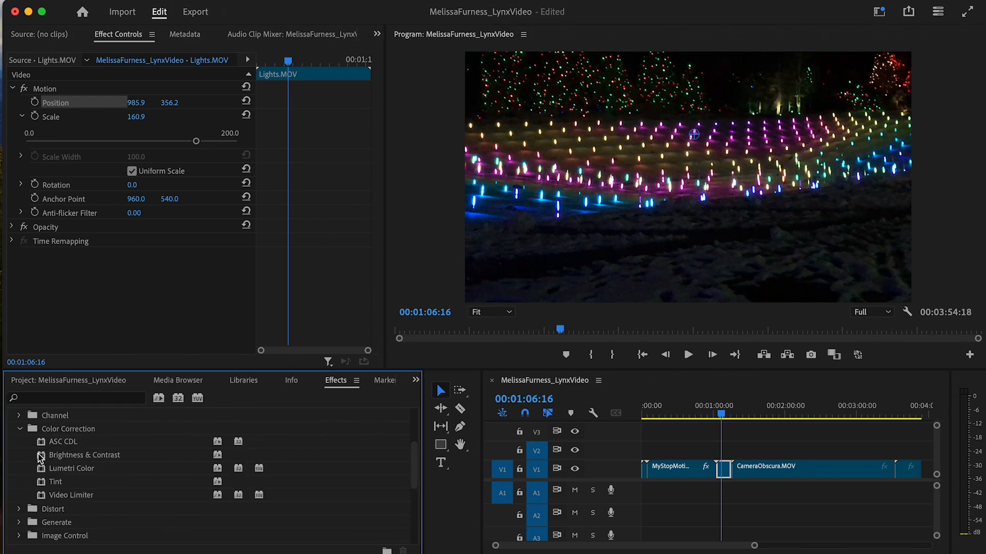
click(95, 473)
double_click(94, 472)
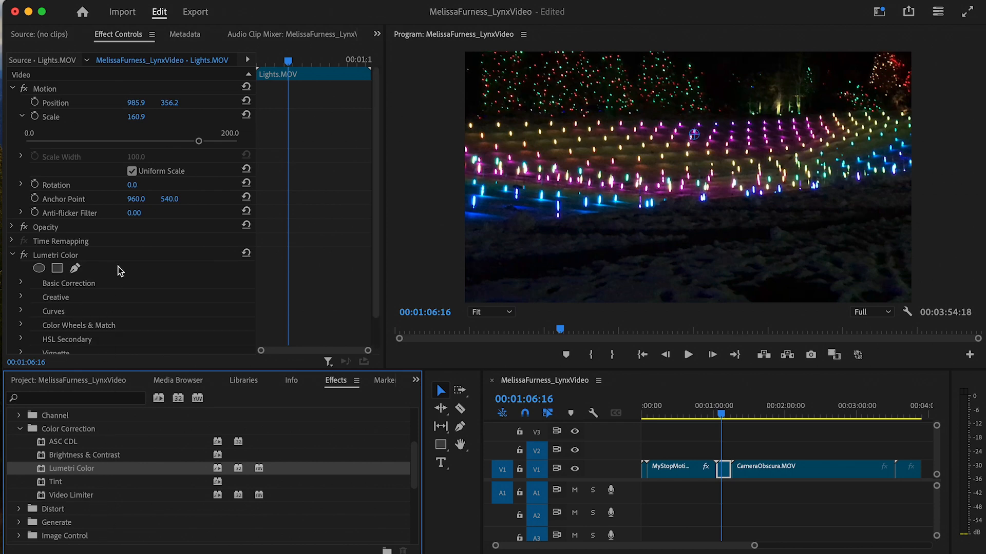
- Expand Lumetri's Curves section to show the RGB curve graph
scroll(119, 272, down, 2)
click(20, 248)
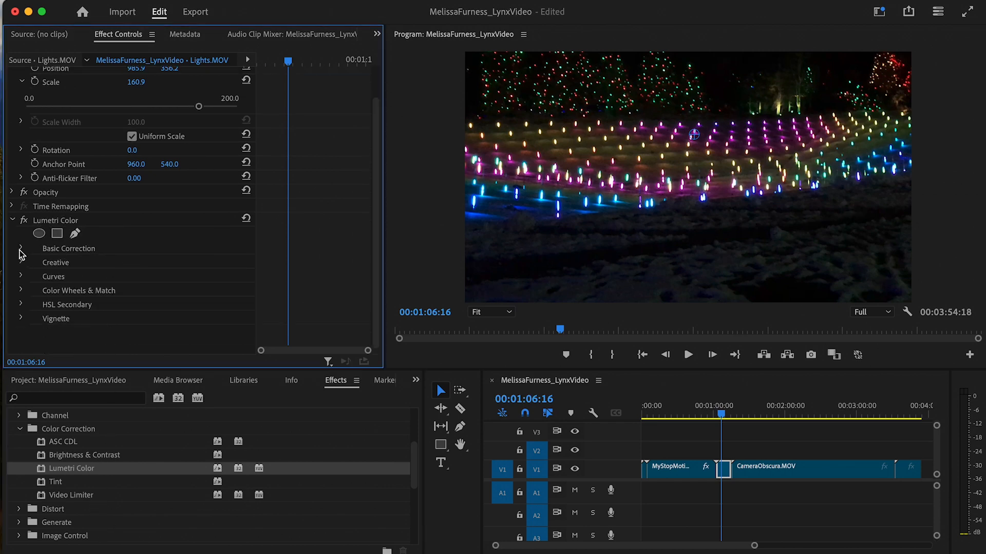
scroll(69, 262, down, 7)
scroll(67, 261, up, 3)
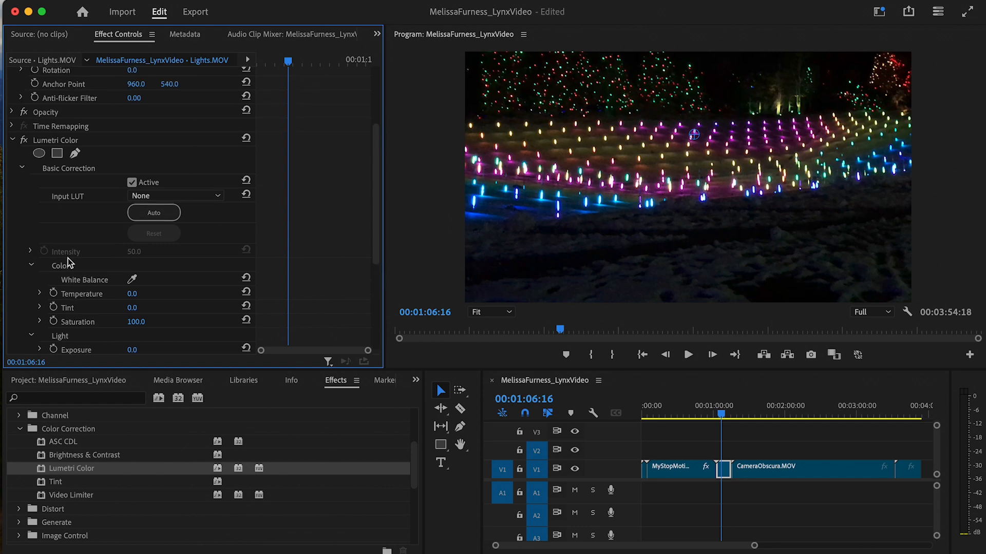
click(21, 170)
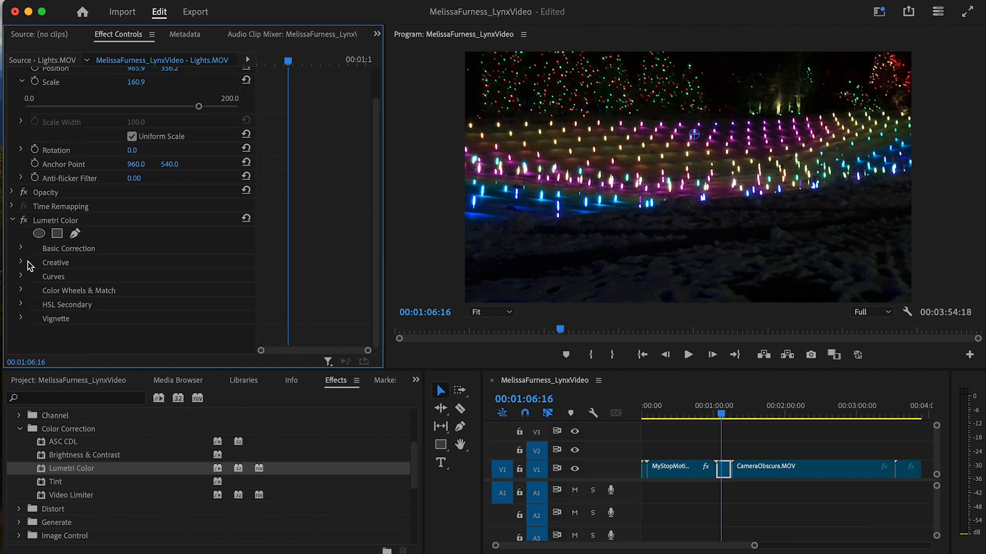
click(22, 277)
scroll(62, 280, down, 10)
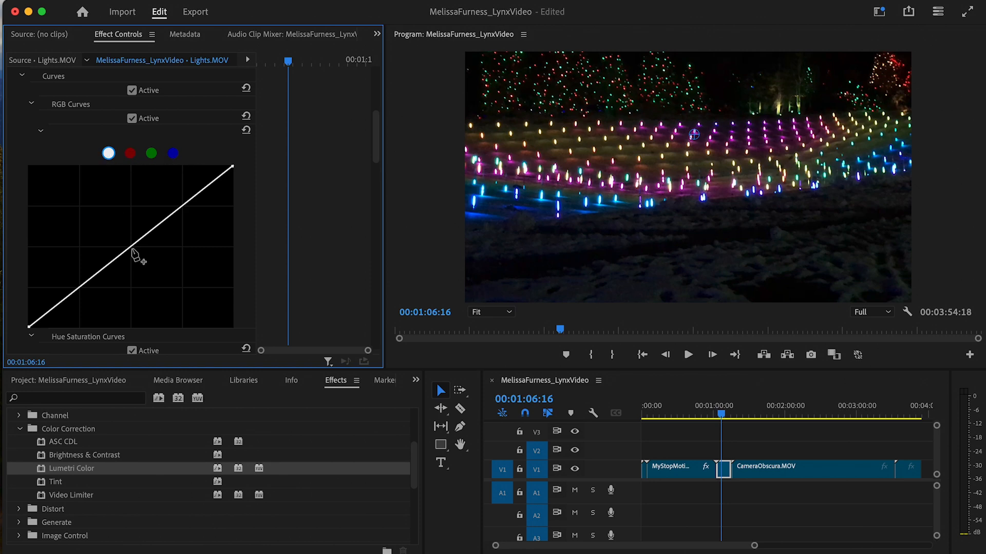
- Raise the red curve, lower the green curve, and adjust the blue curve
click(130, 153)
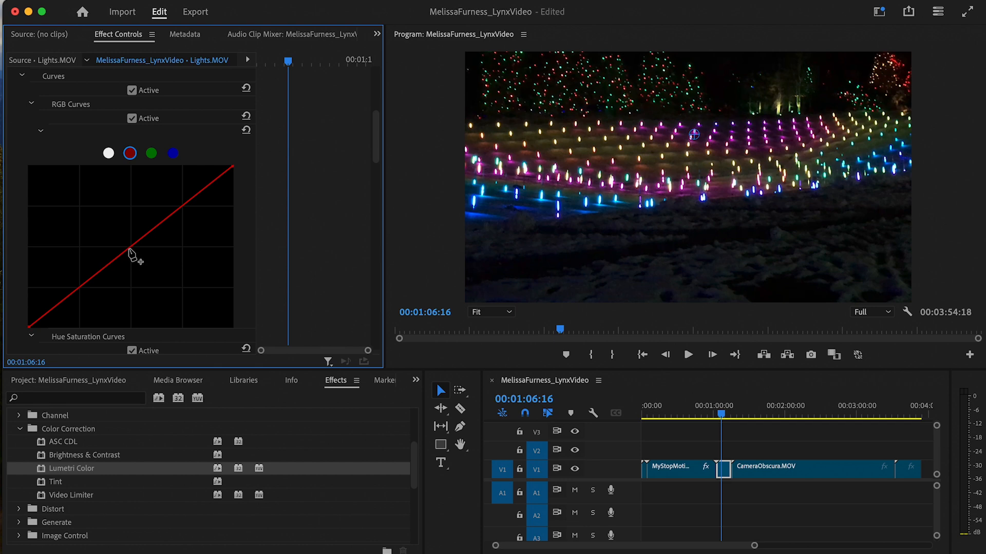
mouse_move(128, 251)
mouse_down()
mouse_move(121, 242)
mouse_move(145, 266)
mouse_move(103, 235)
mouse_move(118, 248)
mouse_up()
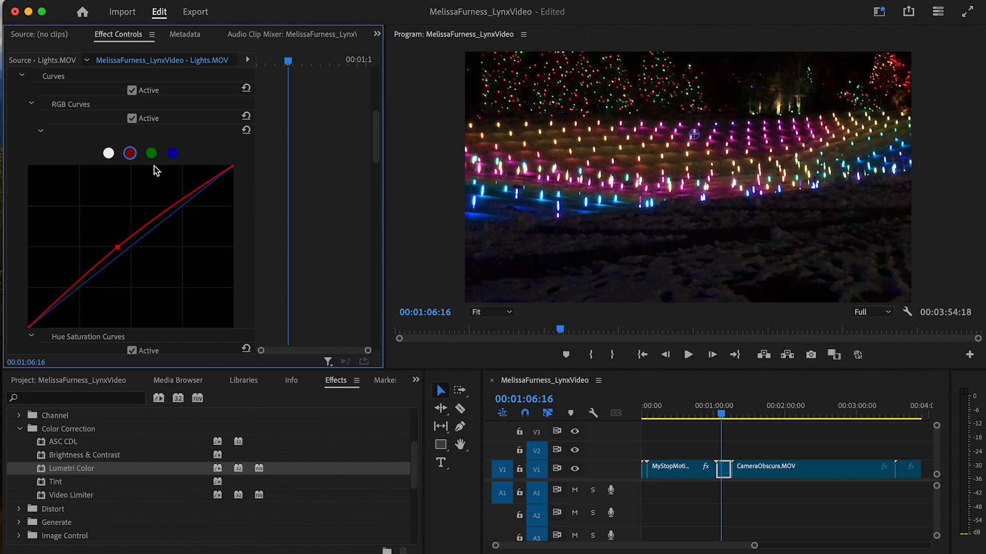
click(151, 153)
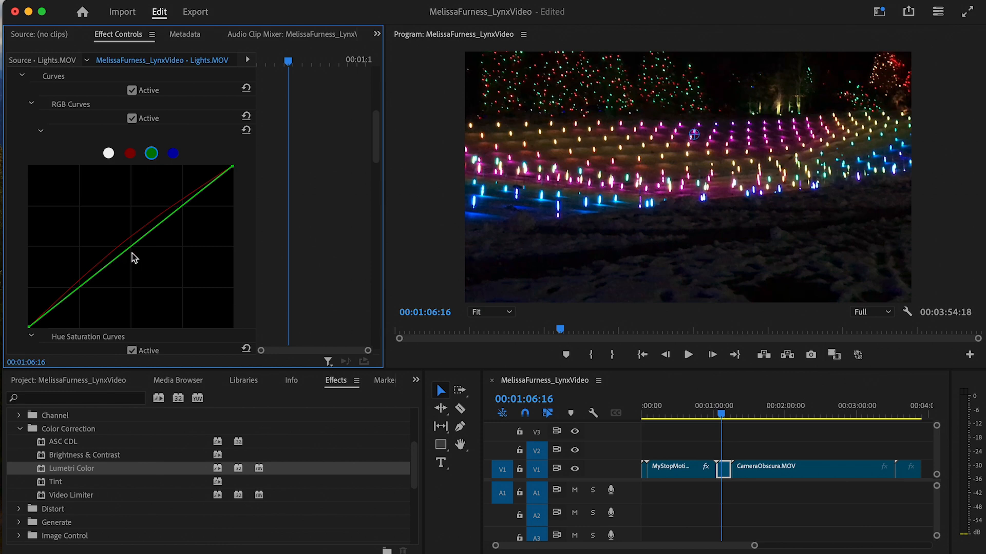
mouse_move(132, 254)
mouse_down()
mouse_move(153, 274)
mouse_move(161, 223)
mouse_move(129, 205)
mouse_move(161, 236)
mouse_move(170, 264)
mouse_move(117, 226)
mouse_move(159, 258)
mouse_move(110, 251)
mouse_move(96, 231)
mouse_move(105, 255)
mouse_move(134, 268)
mouse_up()
click(173, 153)
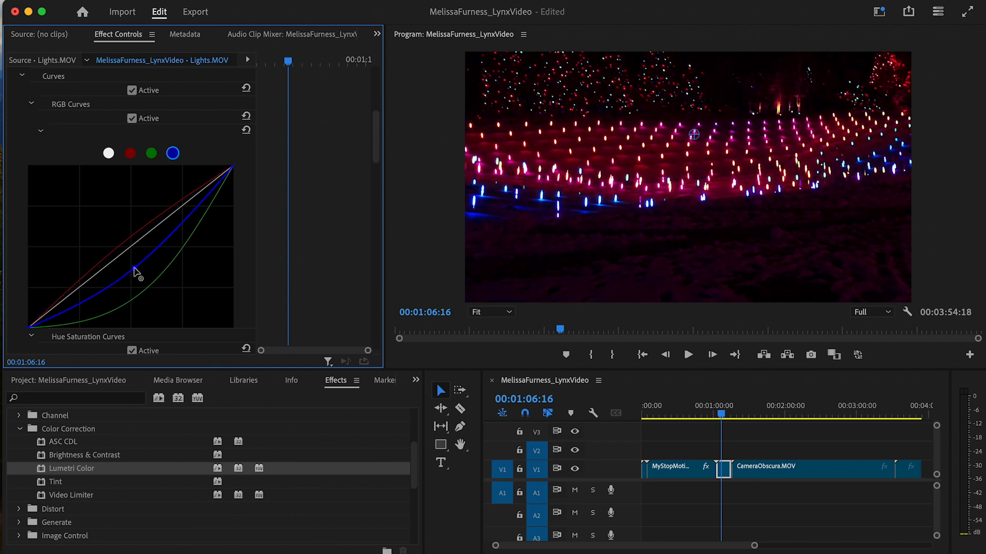
- Raise the Hue vs Sat line to boost the saturation
scroll(133, 267, down, 8)
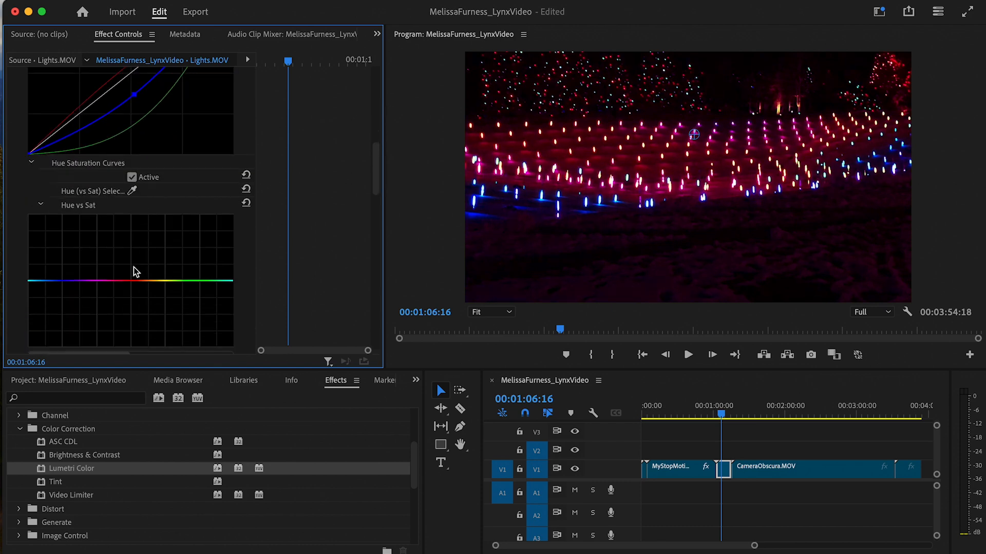
mouse_move(133, 267)
mouse_down()
mouse_move(110, 264)
mouse_move(177, 273)
mouse_move(88, 257)
mouse_move(203, 250)
mouse_move(136, 284)
mouse_move(193, 310)
mouse_move(111, 308)
mouse_move(112, 295)
mouse_move(194, 219)
mouse_up()
scroll(112, 310, down, 5)
scroll(112, 313, up, 5)
scroll(189, 224, down, 5)
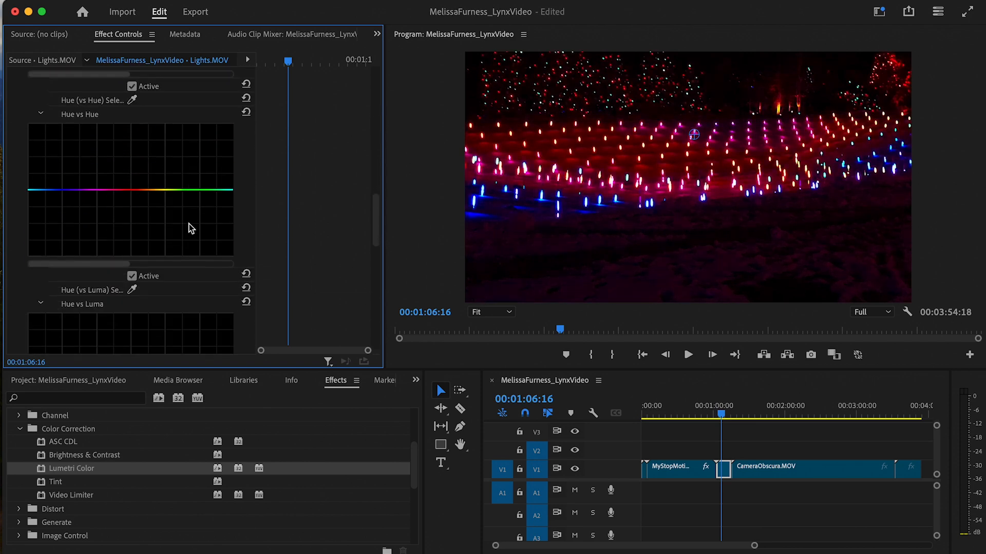
scroll(125, 215, down, 6)
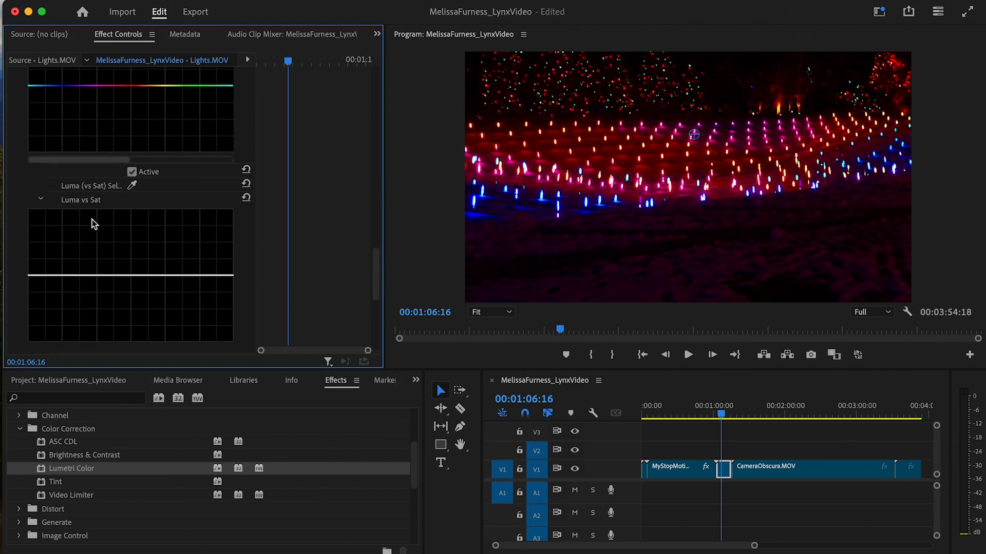
scroll(92, 220, down, 5)
scroll(91, 220, up, 15)
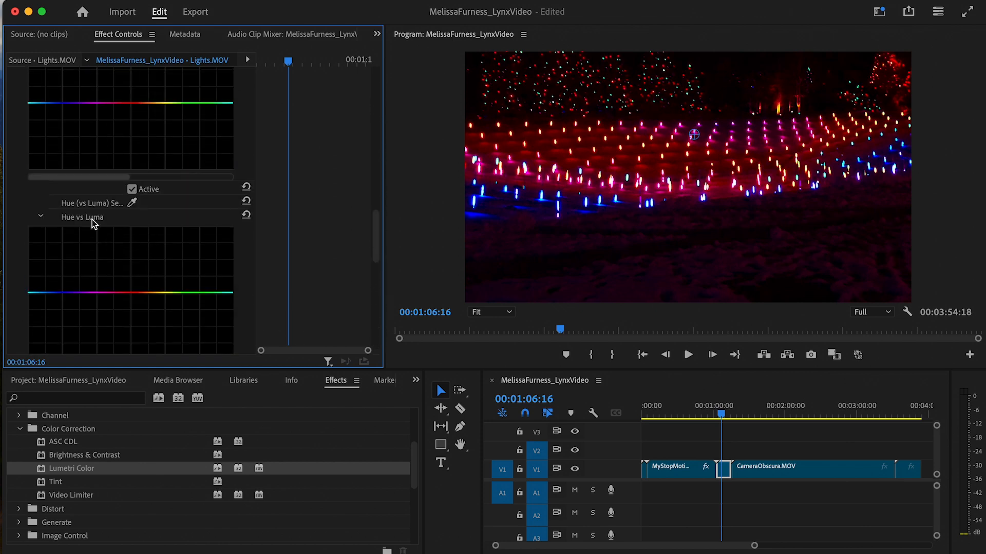
scroll(92, 220, up, 5)
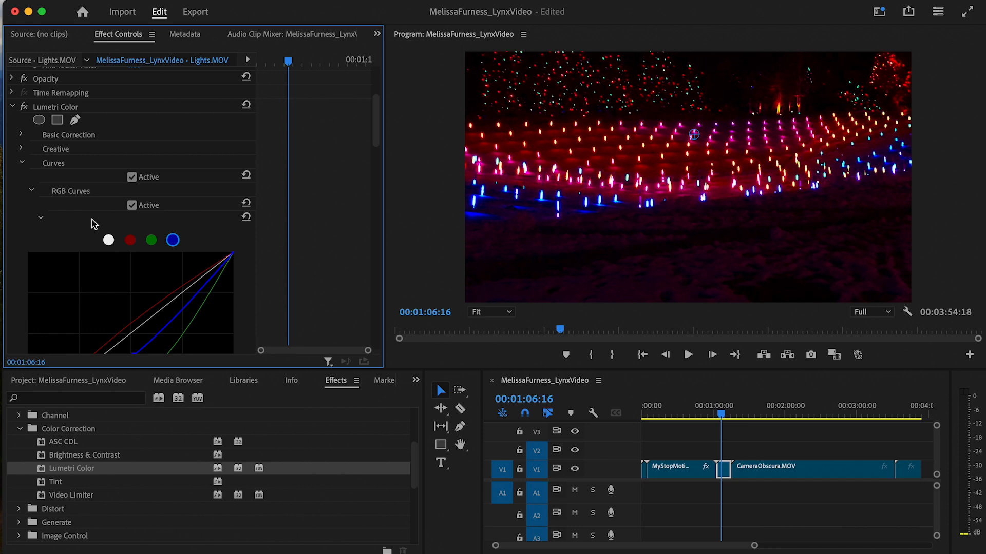
- Scale the Lights clip up to 200 and move the playhead into CameraObscura at 01:36:05
click(22, 164)
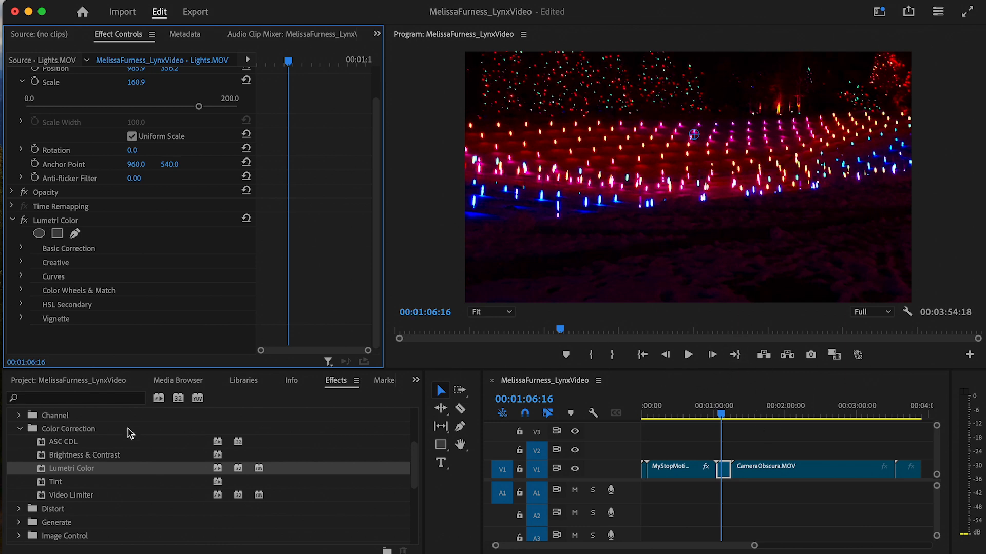
scroll(75, 307, up, 2)
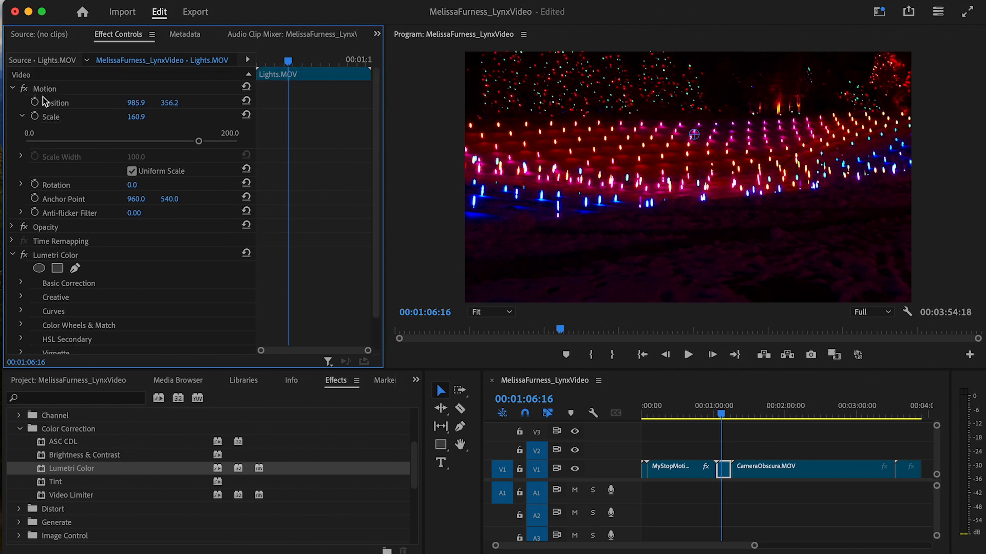
drag(202, 141, 253, 145)
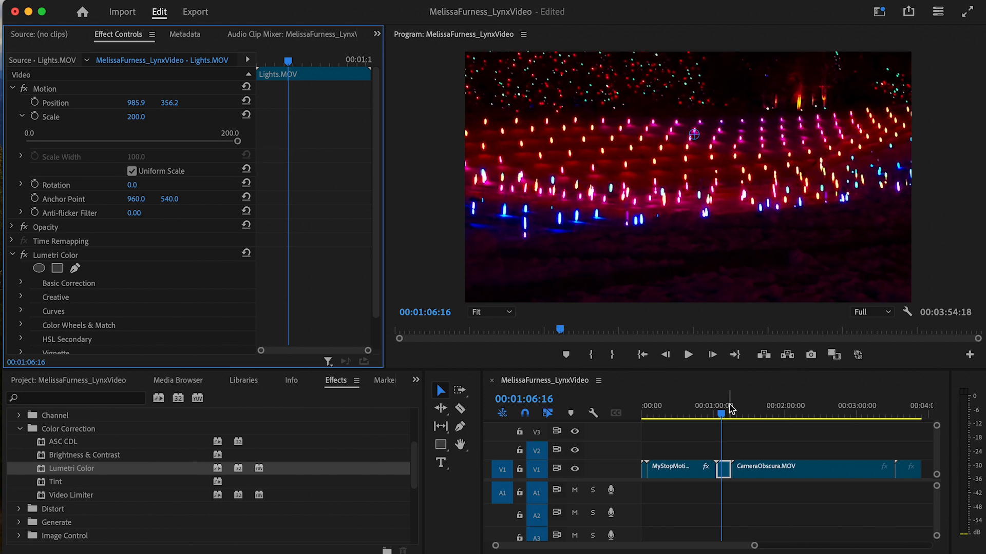
drag(731, 409, 756, 411)
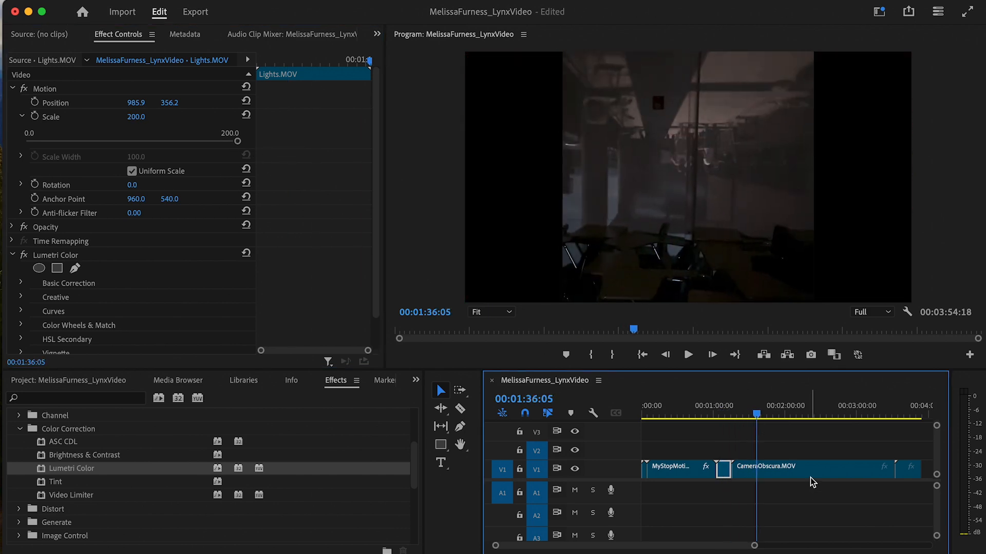
- Scale the CameraObscura clip to 180.4 and move it down to position 942.8, 804.3
click(812, 474)
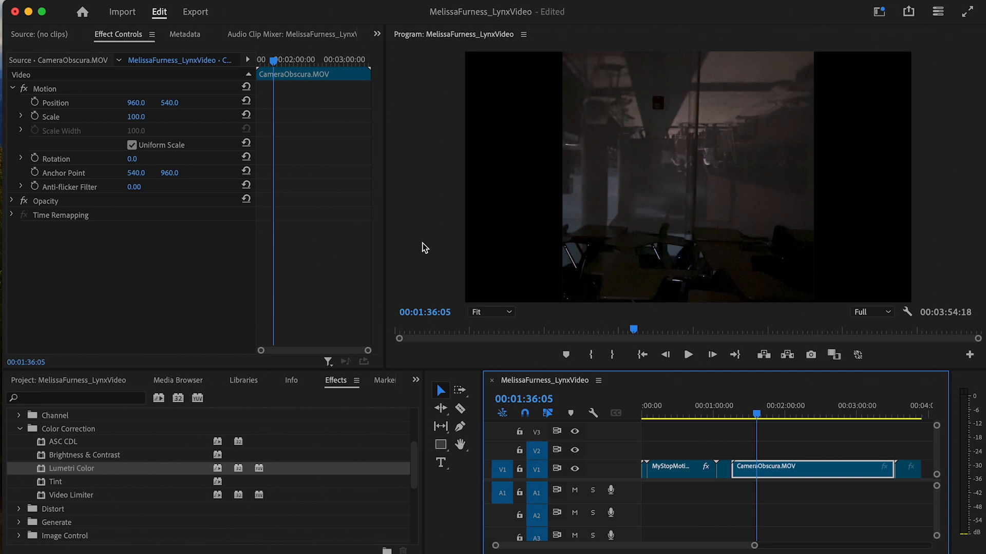
click(20, 116)
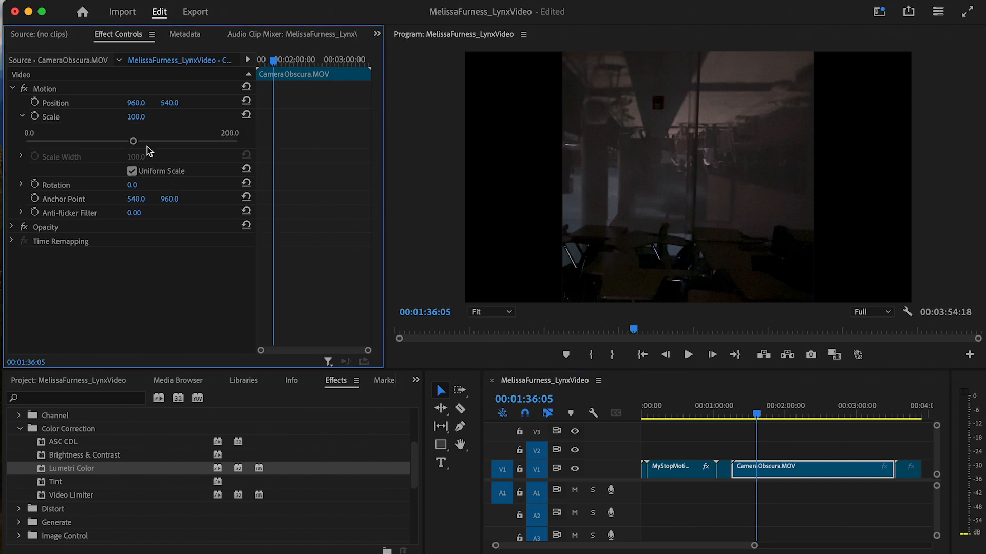
click(136, 140)
drag(137, 141, 186, 141)
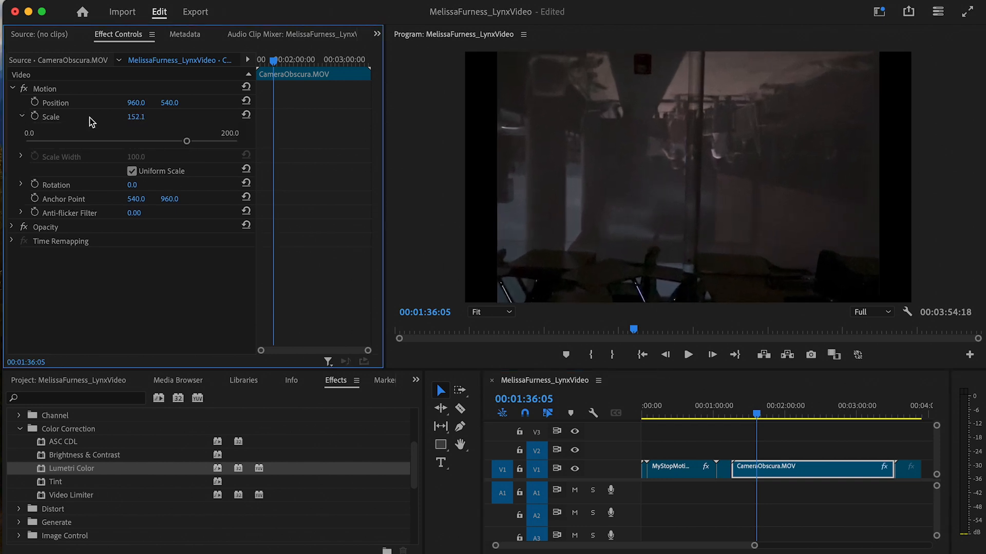
click(107, 104)
drag(586, 175, 587, 236)
drag(188, 141, 217, 142)
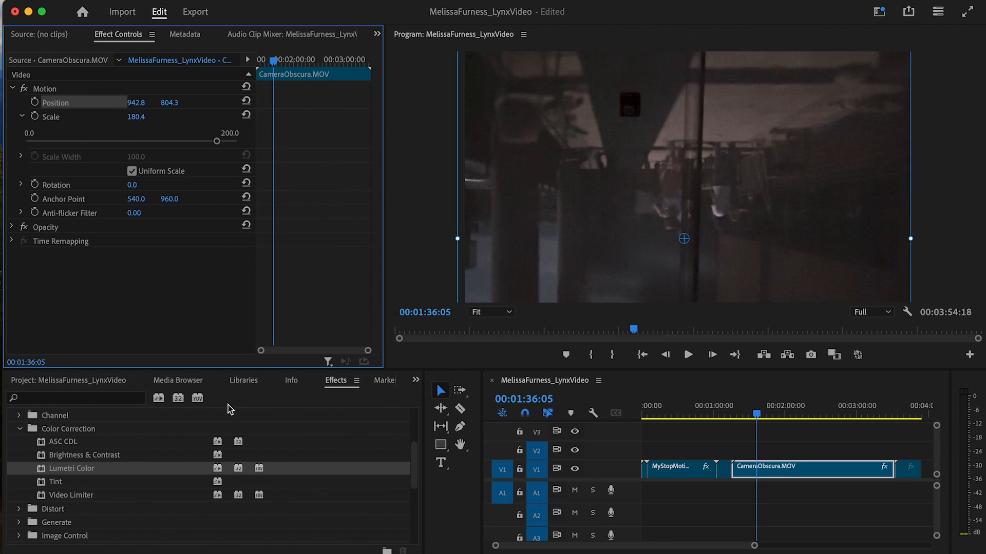
- Apply Brightness & Contrast to CameraObscura with brightness 11.0 and contrast 17.4
click(127, 456)
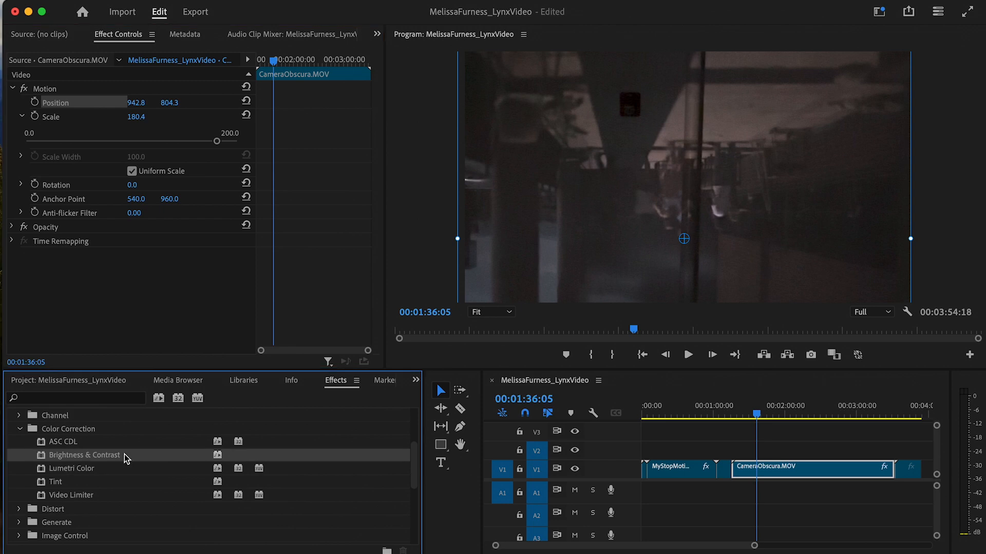
double_click(105, 456)
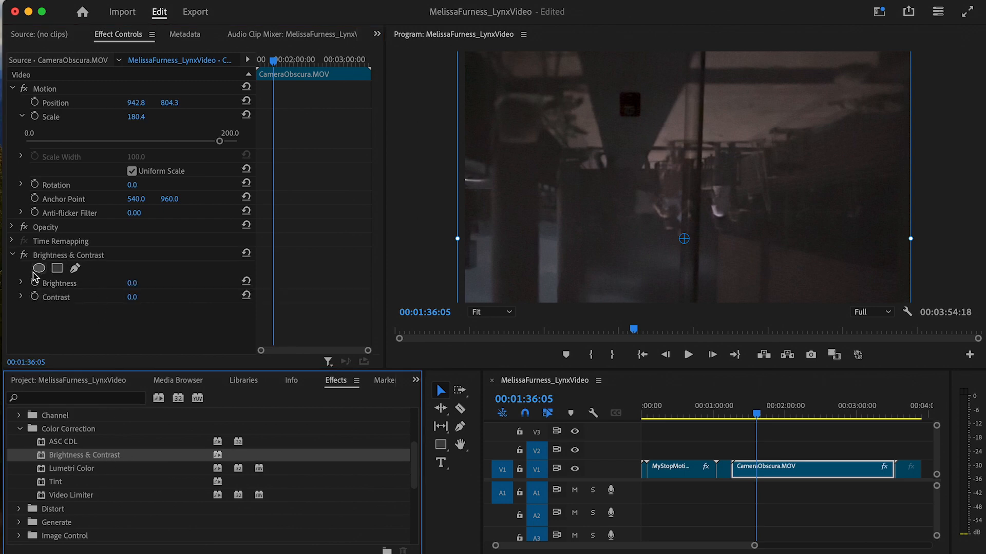
click(21, 283)
mouse_move(132, 308)
mouse_down()
mouse_move(154, 312)
mouse_move(145, 318)
mouse_up()
click(20, 323)
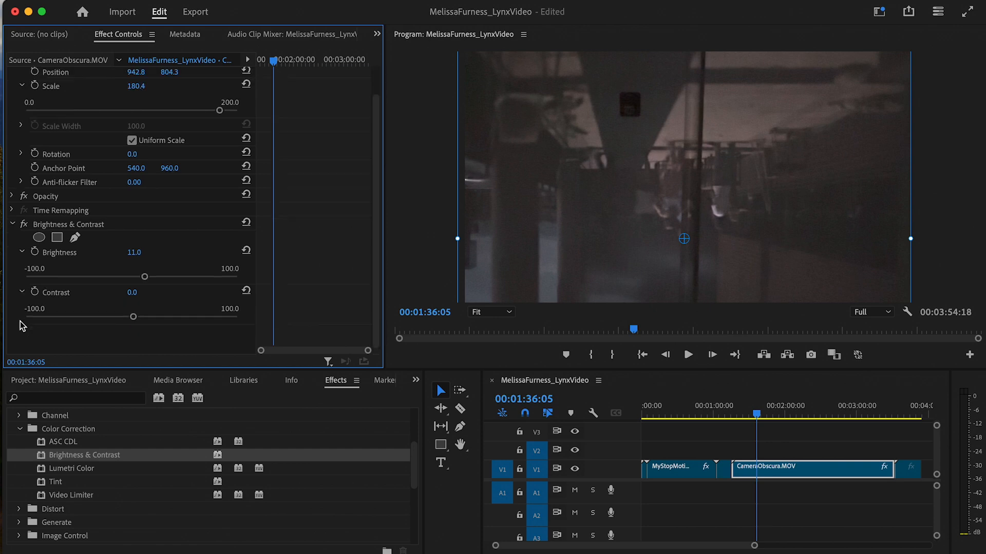
drag(133, 319, 149, 321)
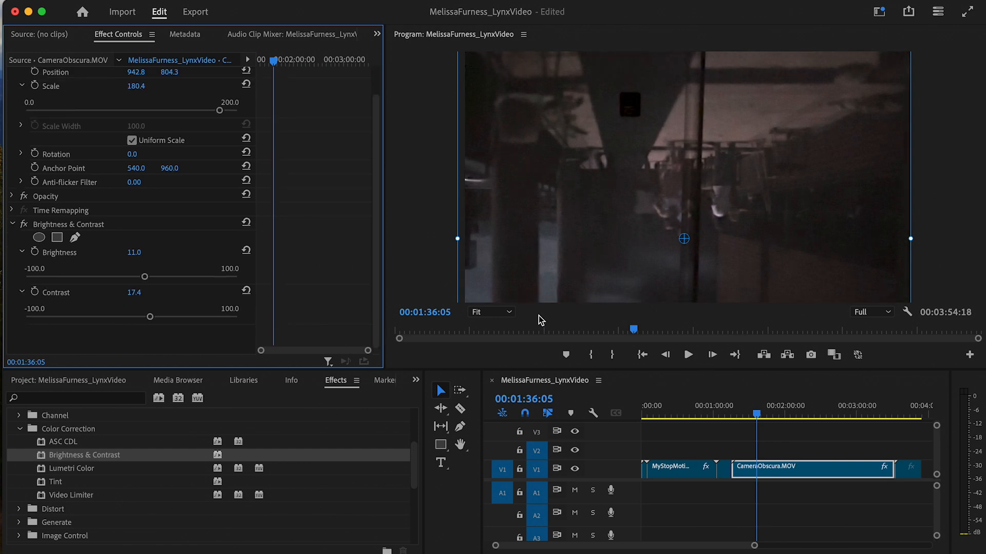
- Preview the CameraObscura clip from 01:28:27 through 02:14:05 and beyond
click(435, 271)
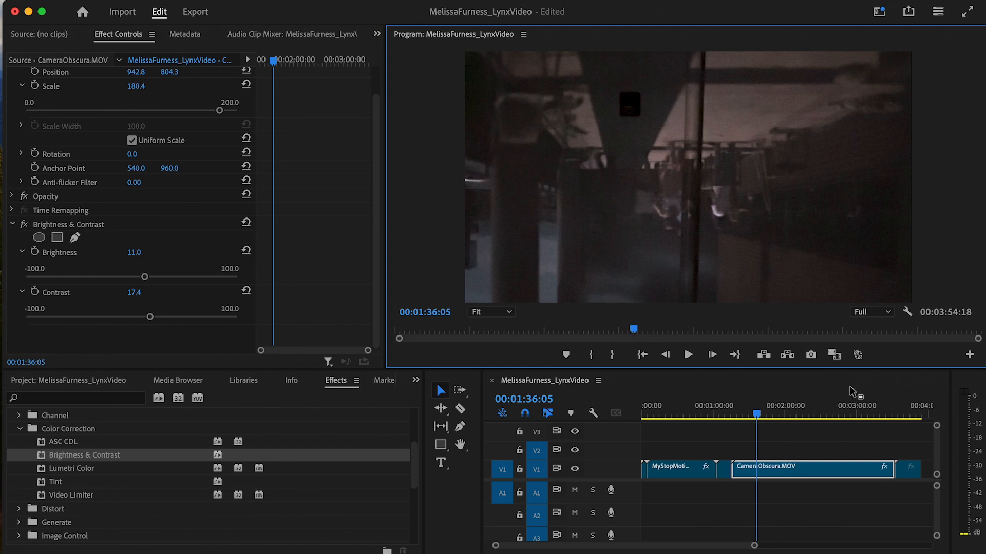
click(749, 415)
drag(750, 415, 809, 424)
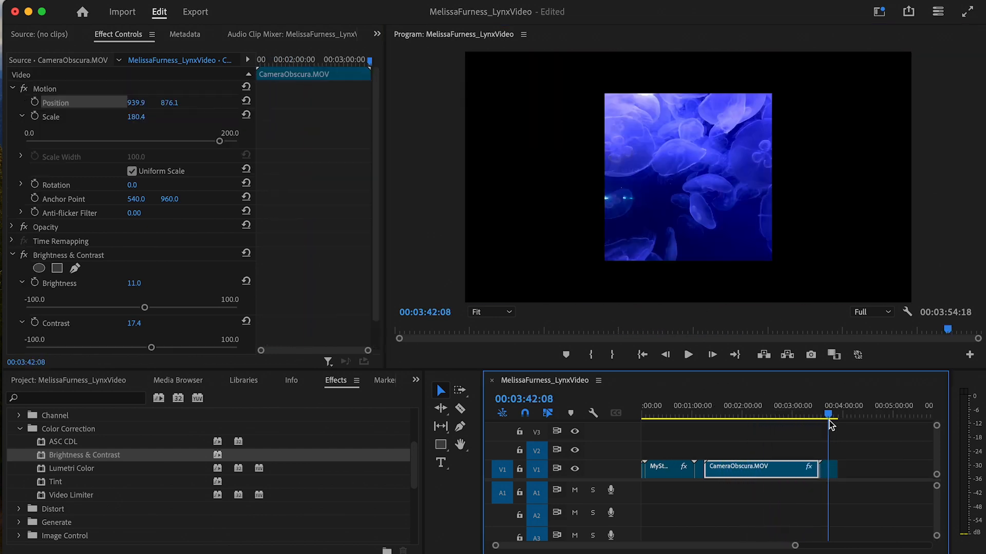
drag(829, 425, 827, 427)
- Enlarge the Jellyfish clip to 149.5 scale
click(828, 469)
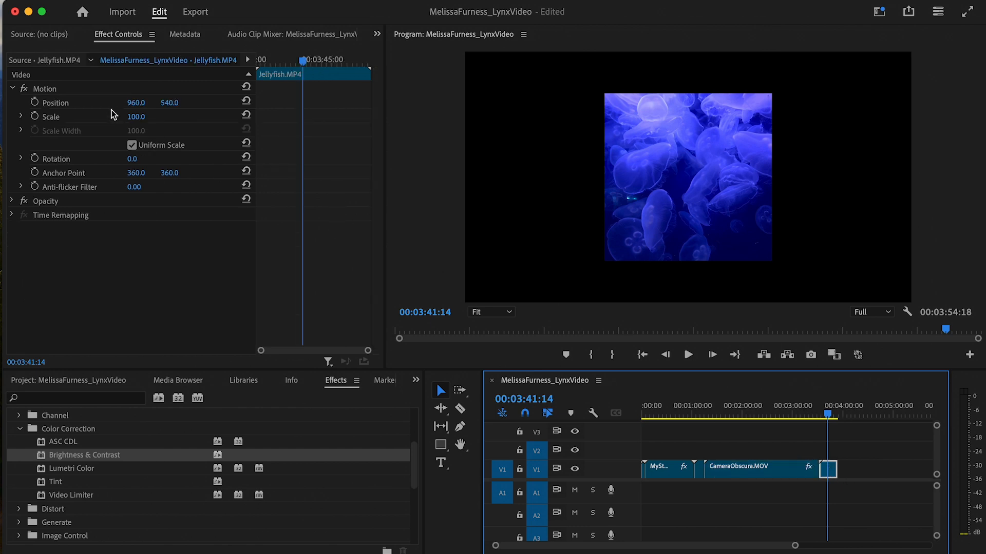
click(19, 118)
click(21, 117)
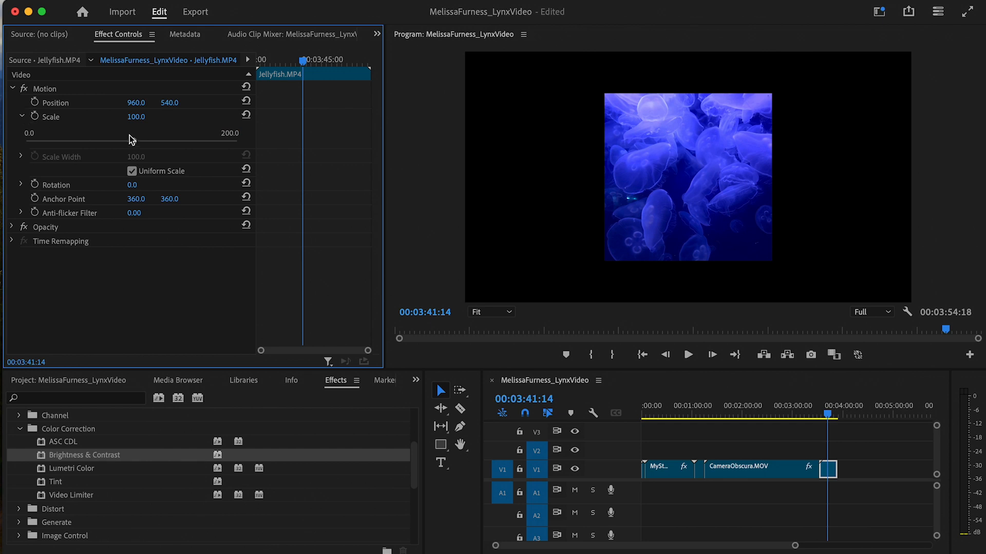
drag(131, 140, 183, 150)
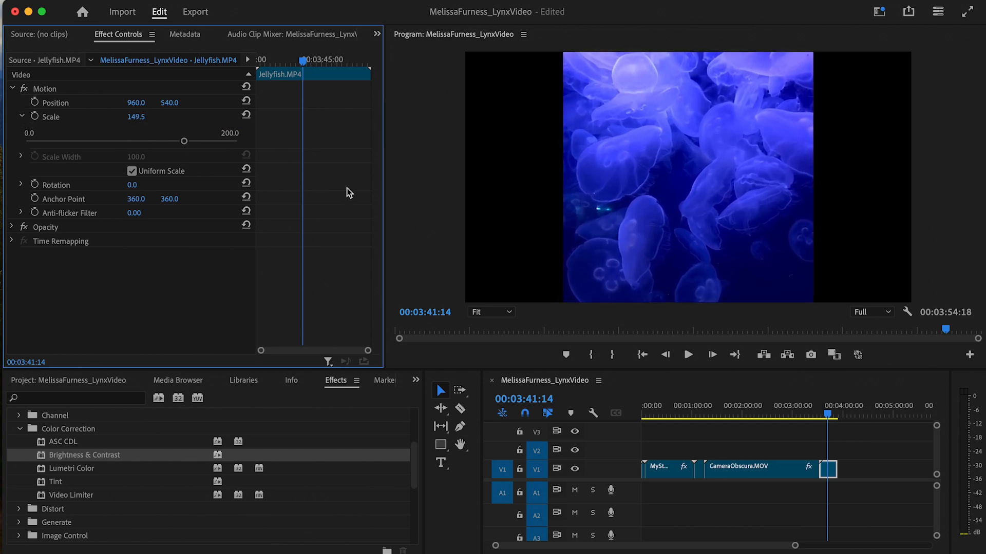
- Move the Jellyfish clip to position 528.9, 545.7 on the left half of the frame
click(830, 472)
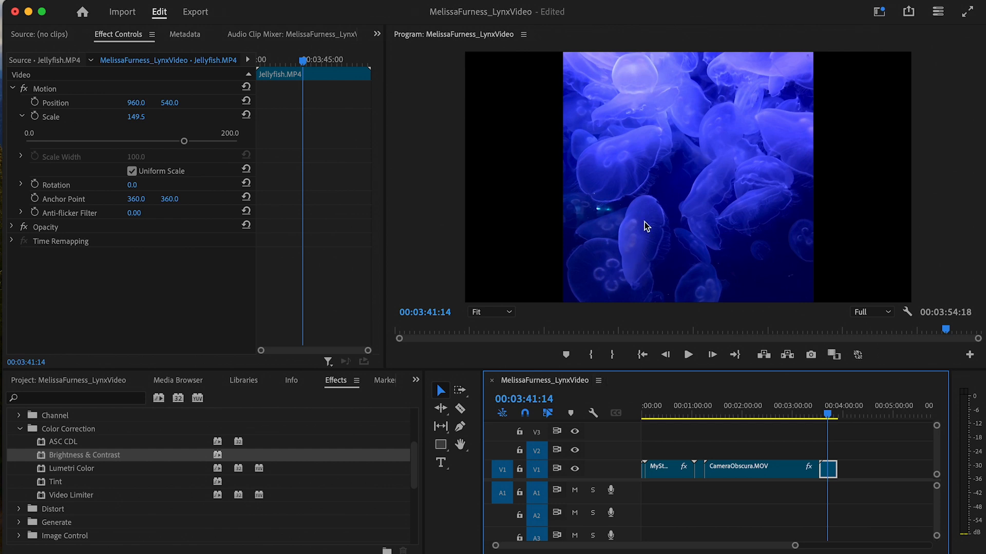
click(88, 106)
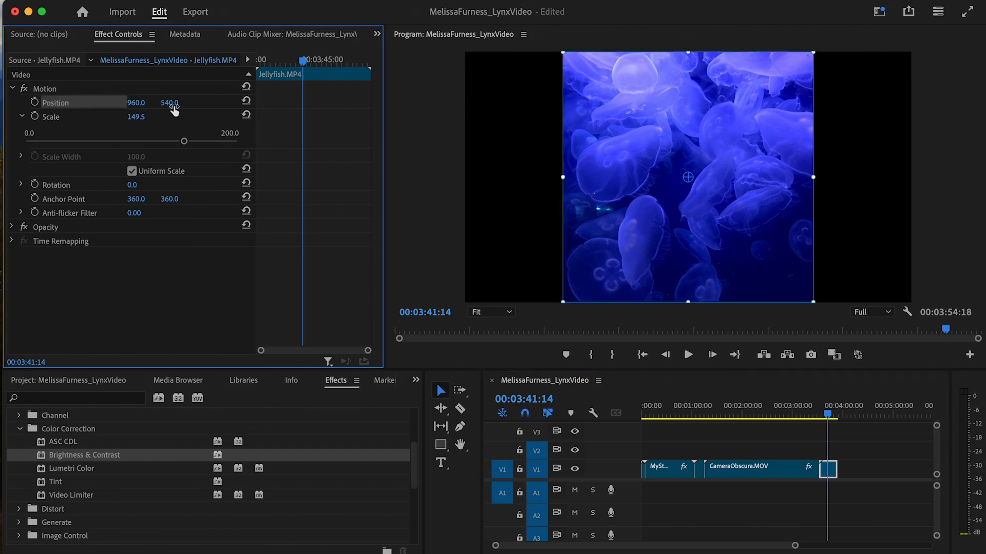
drag(618, 219, 529, 226)
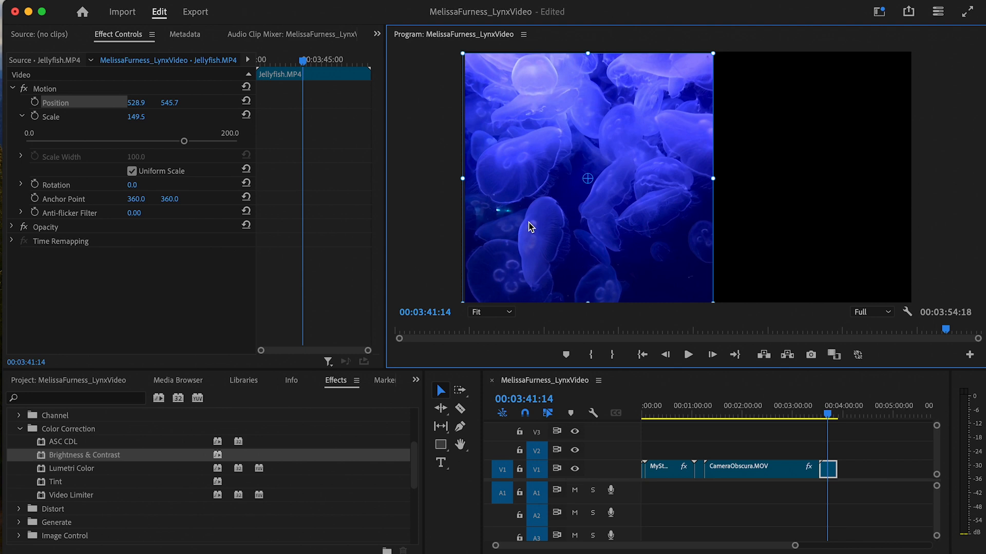
click(829, 470)
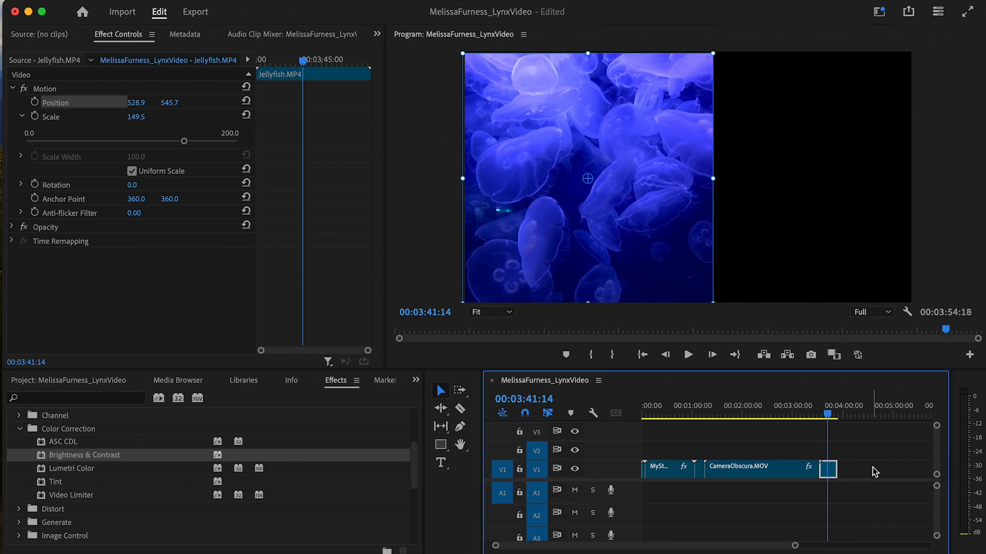
click(855, 410)
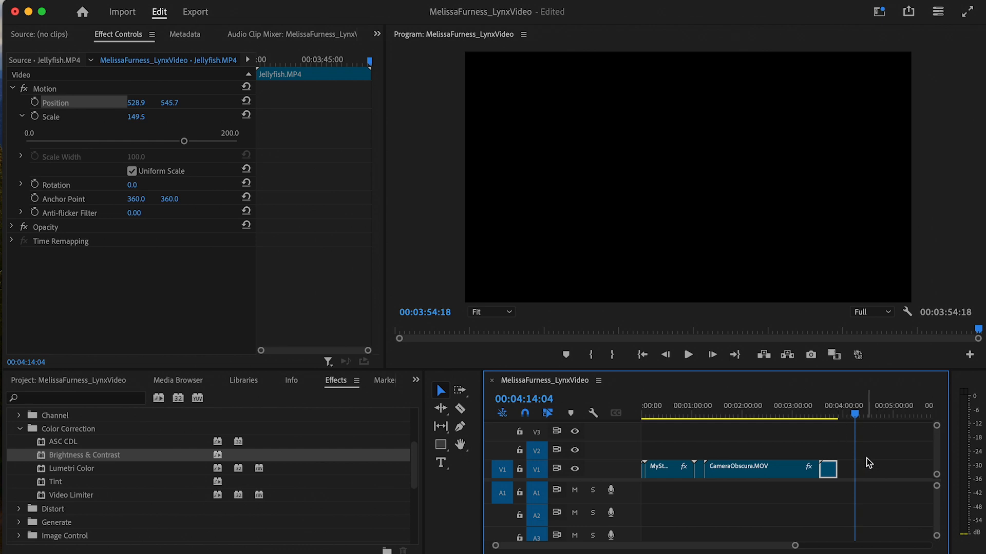
- Paste a Jellyfish copy onto V2 and shift its Position right to 1523.4, 548.6
key(super+v)
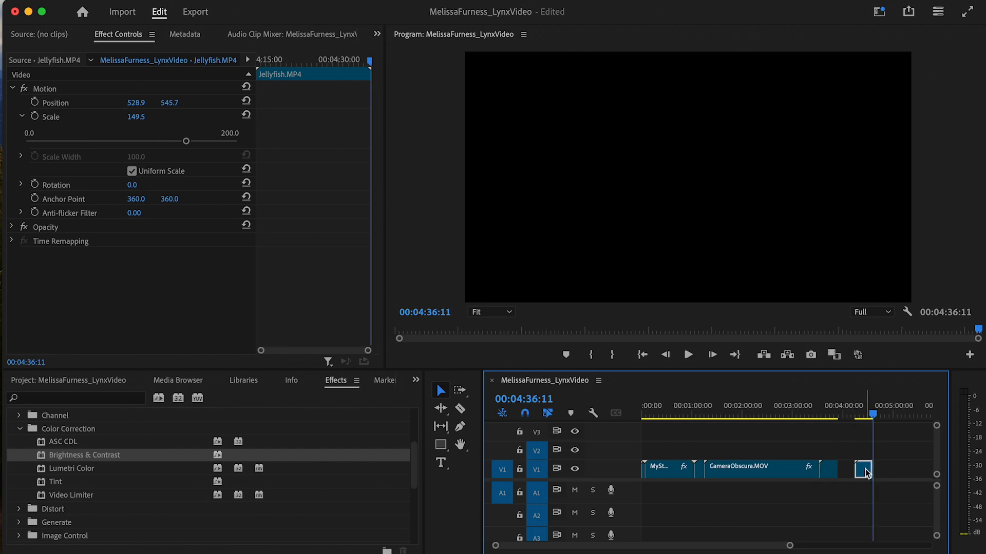
drag(866, 469, 831, 452)
drag(874, 415, 832, 413)
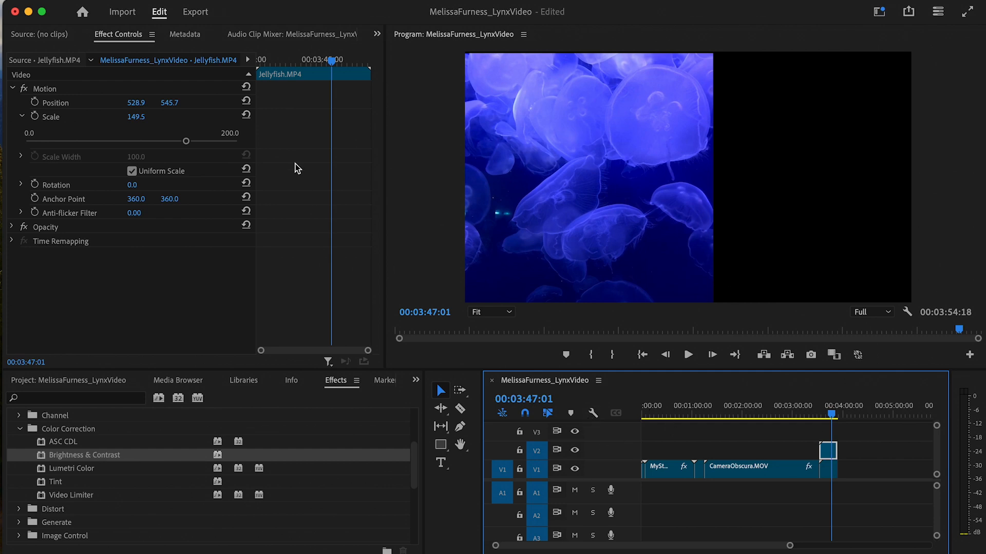
click(67, 101)
drag(549, 173, 780, 168)
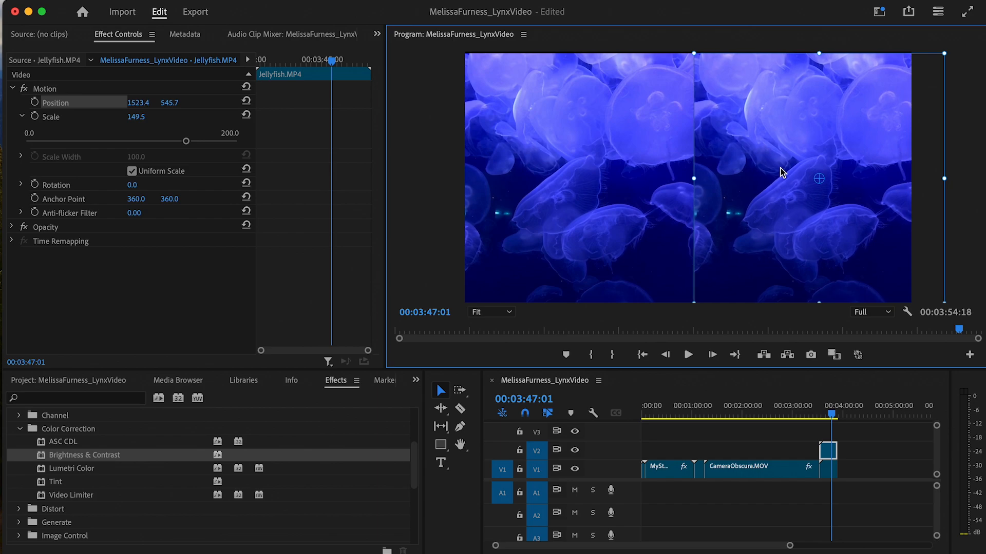
mouse_move(830, 410)
mouse_down()
mouse_move(841, 415)
mouse_move(826, 416)
mouse_up()
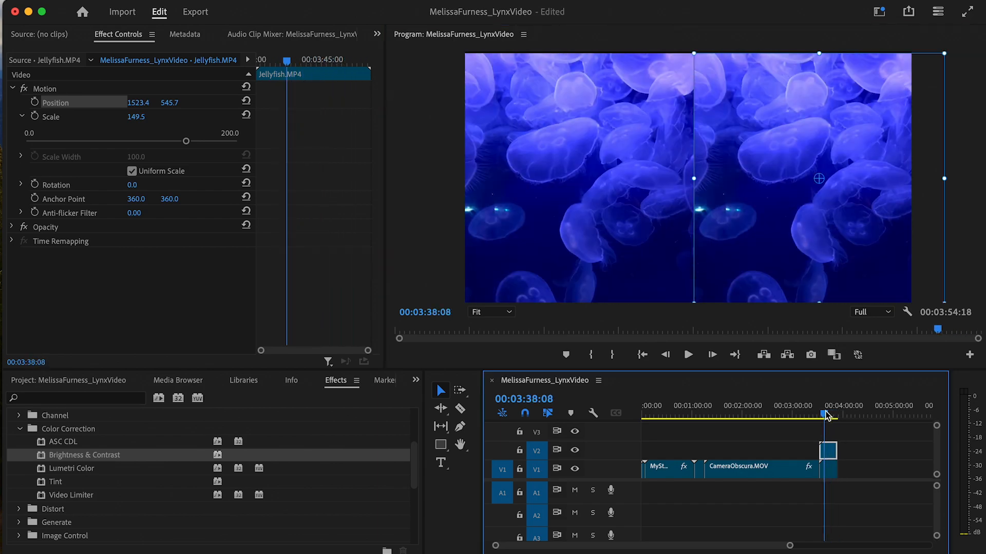
click(824, 318)
drag(919, 231, 919, 232)
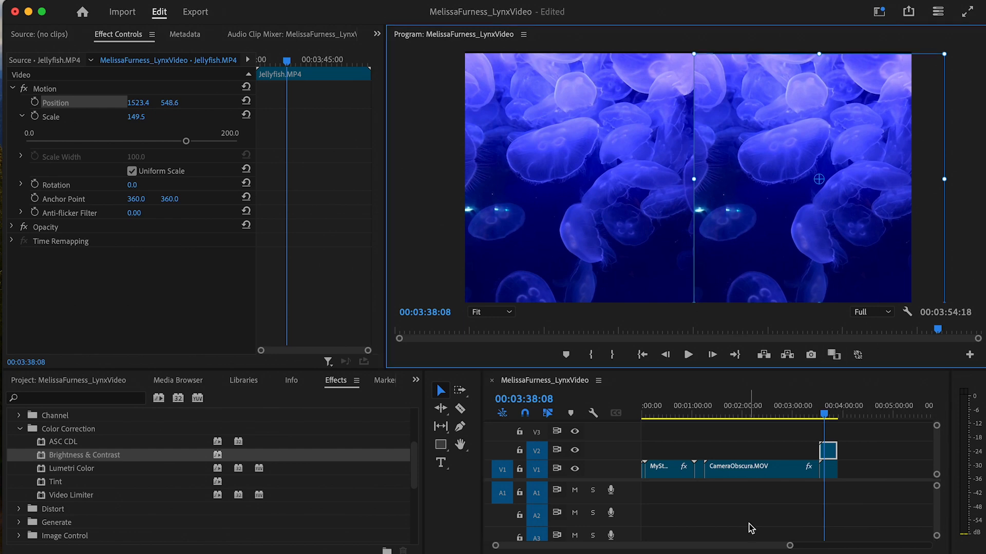
- Return to the sequence start, zoom the timeline in, and select the opening Rodeo clip
drag(835, 417, 546, 408)
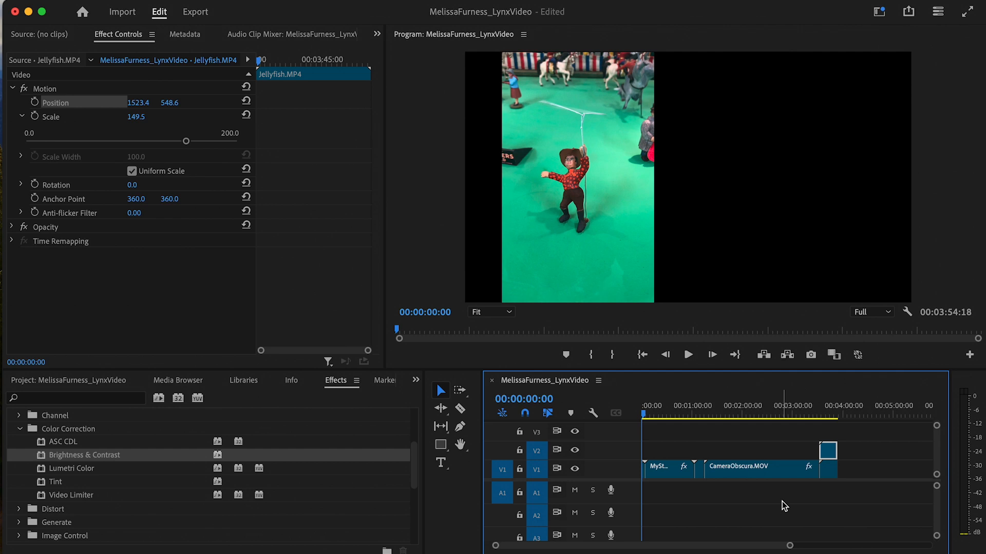
drag(789, 546, 710, 538)
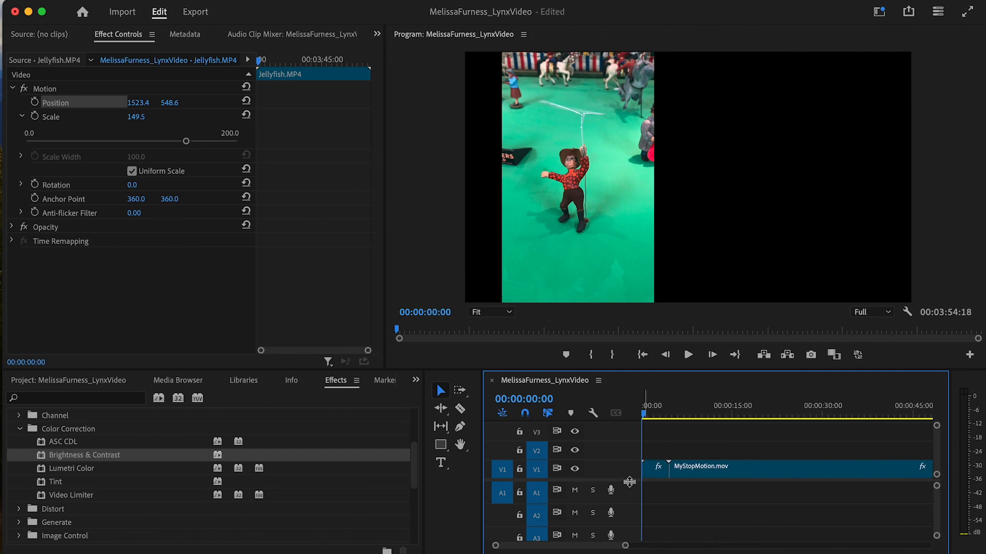
click(654, 472)
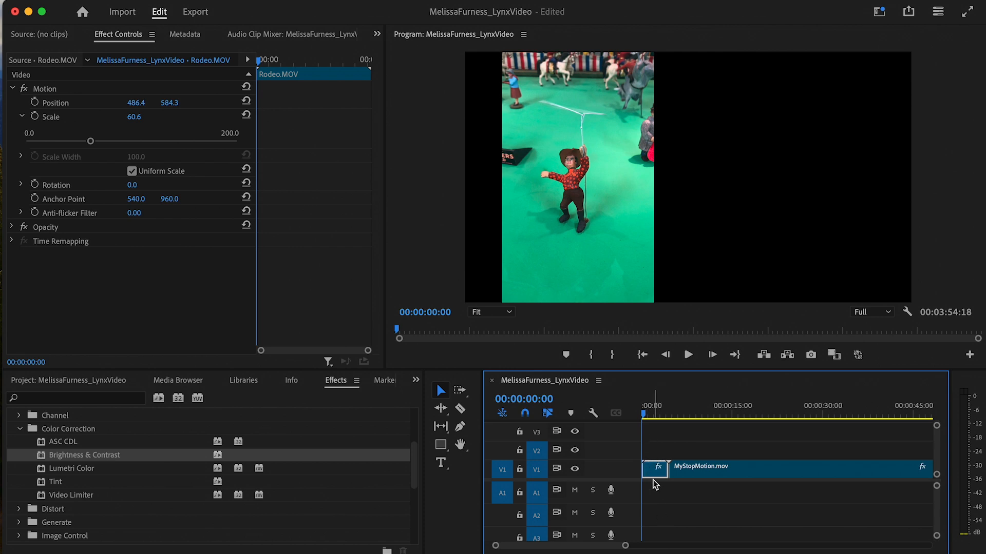
- Drag Rodeo.MOV from the Project bin onto V2 at the sequence start
key(Down)
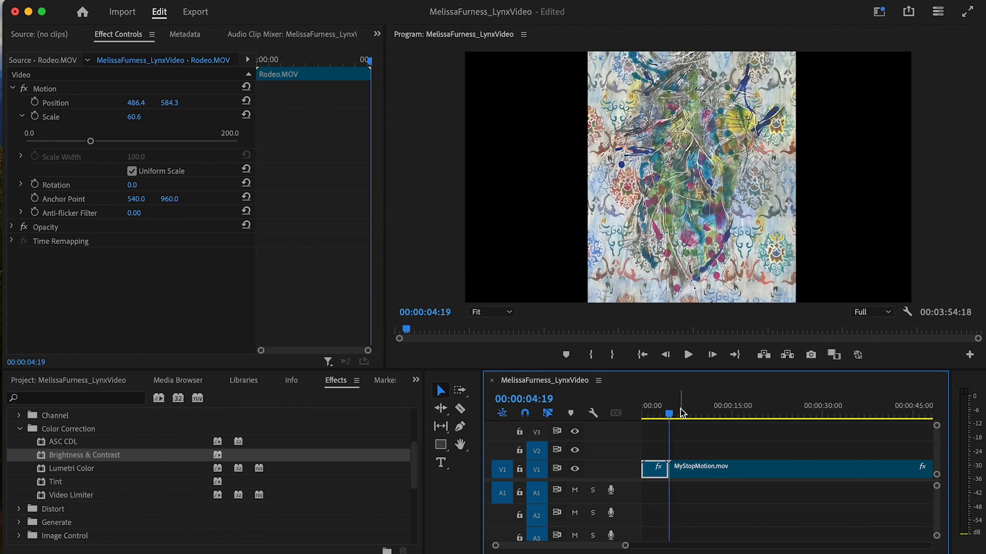
drag(670, 412, 643, 411)
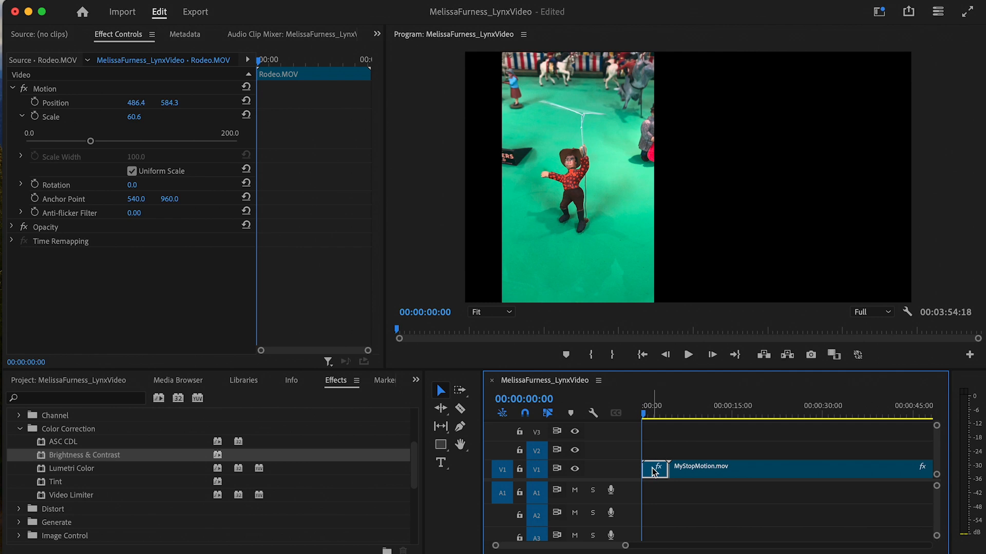
click(21, 429)
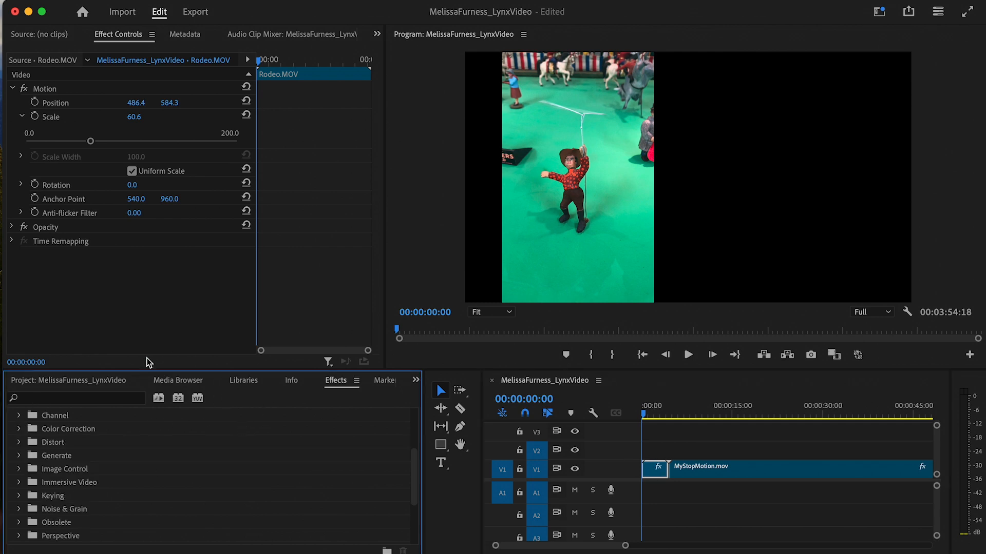
scroll(97, 413, up, 5)
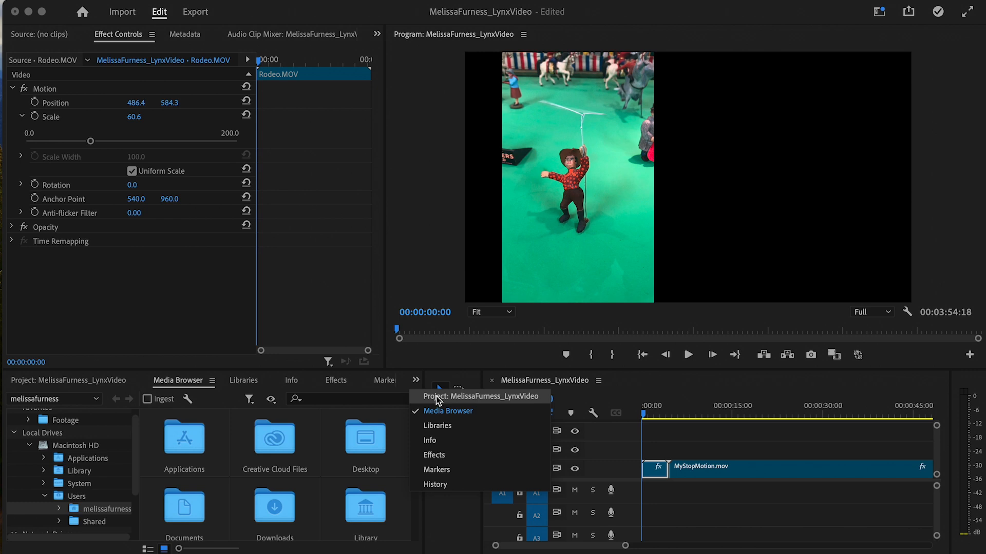
click(437, 397)
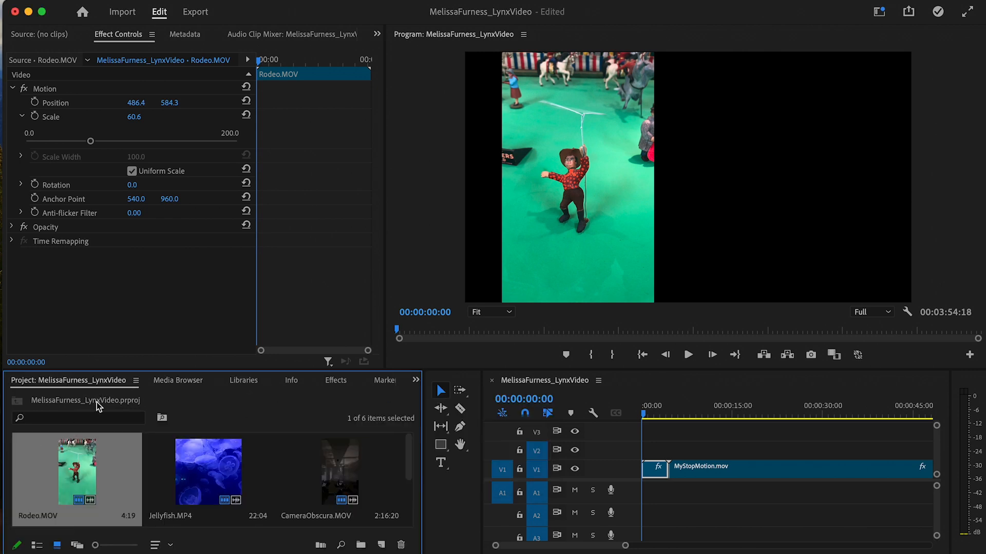
drag(79, 472, 645, 457)
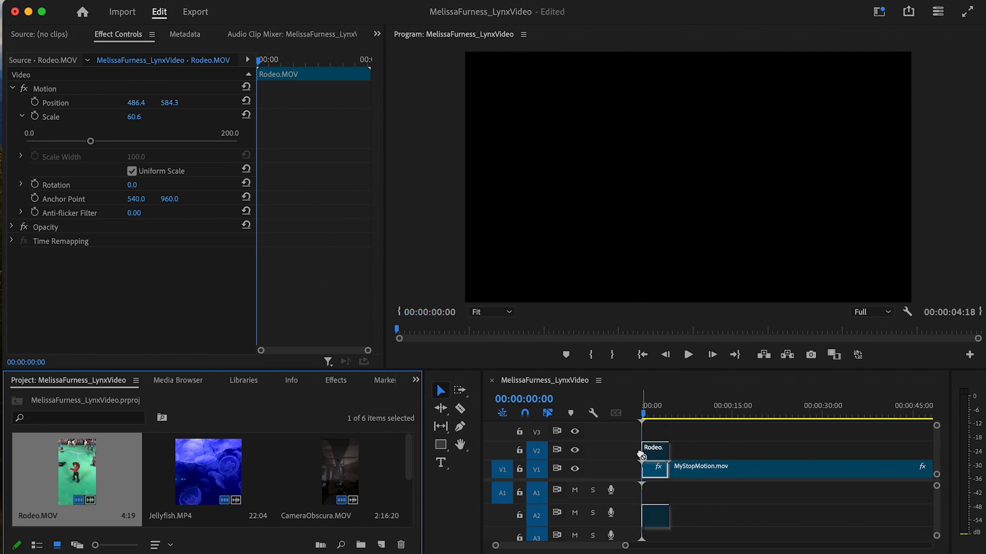
drag(645, 414, 651, 413)
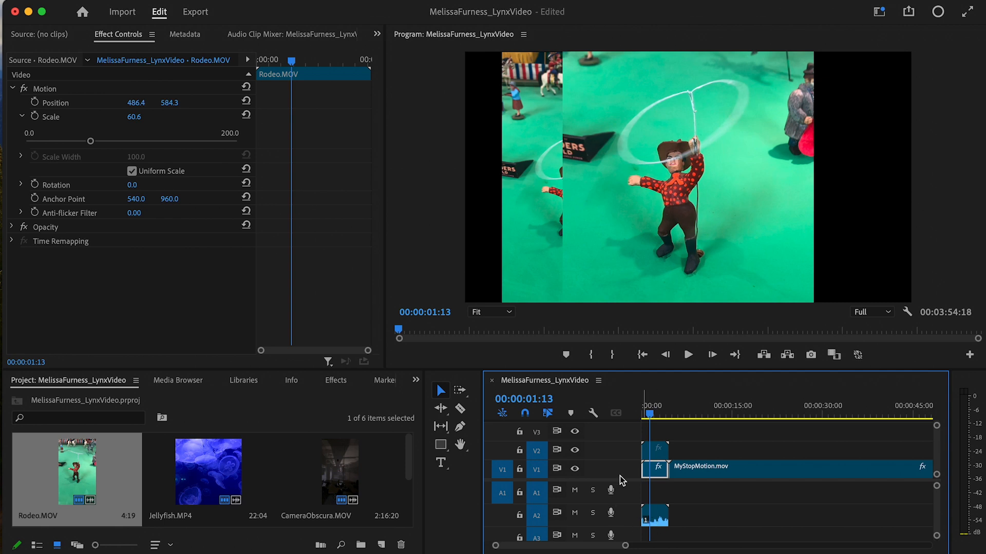
- Lock the video tracks, delete the new Rodeo audio clip, then unlock V2
click(520, 450)
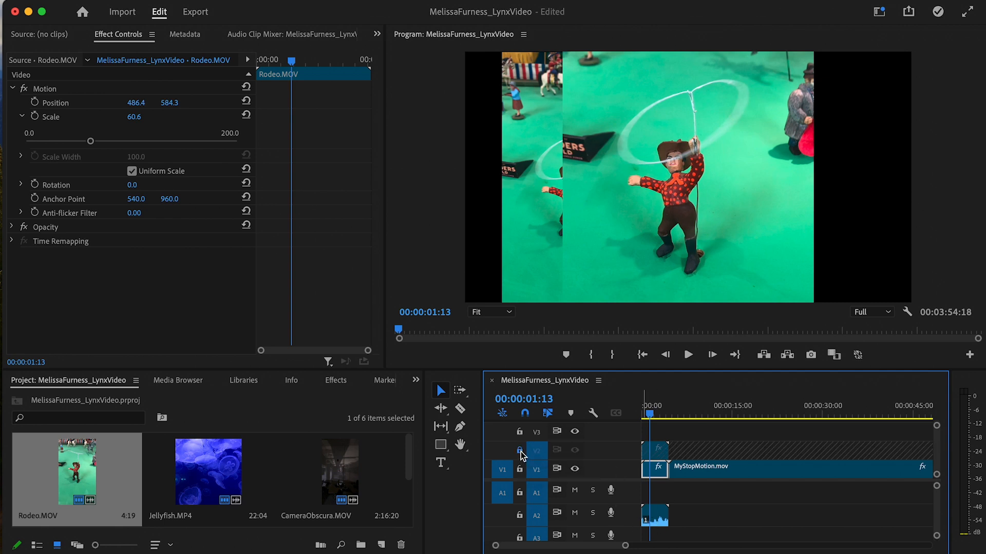
click(520, 470)
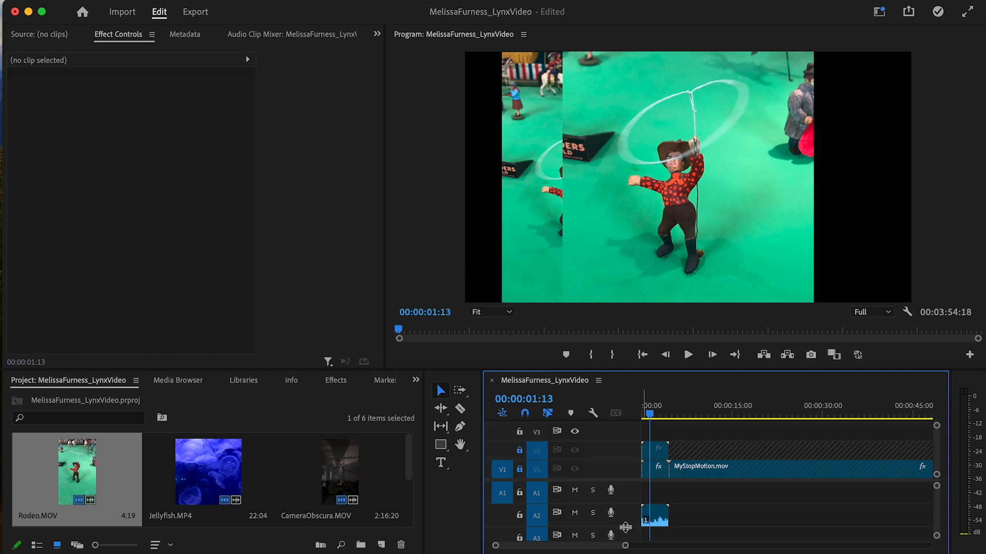
click(656, 516)
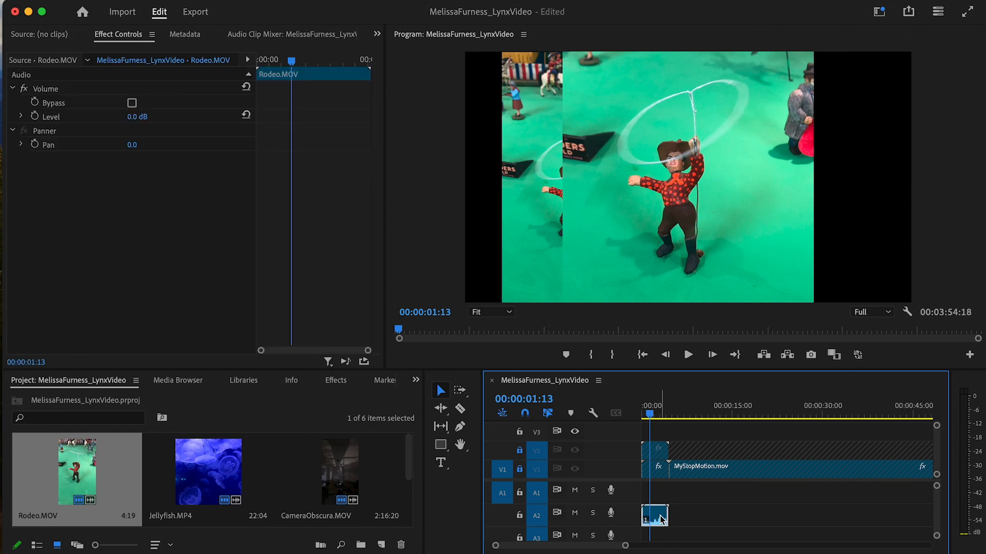
key(Delete)
click(519, 451)
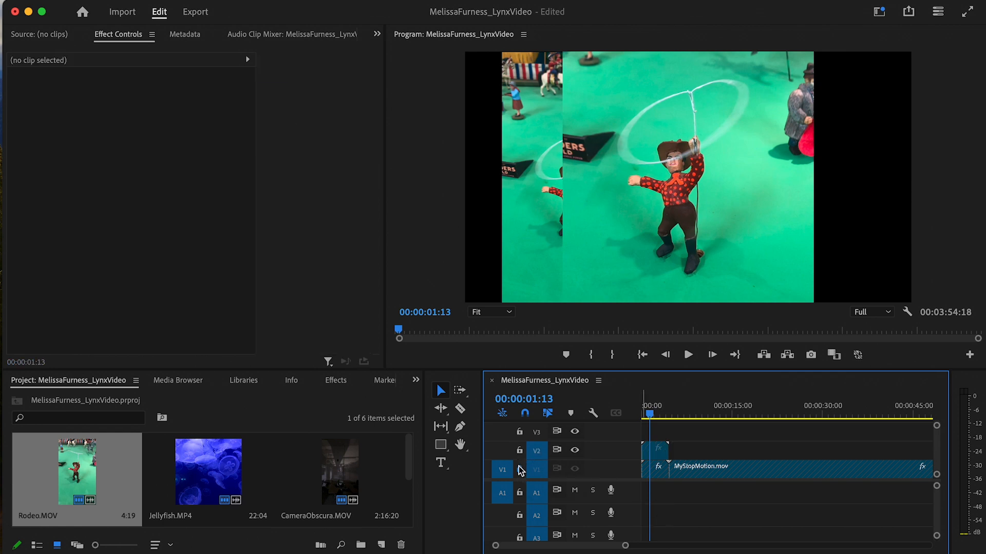
- Shift the V2 Rodeo right and scale the V1 Rodeo to 94.6 at position 486.4, 584.3
click(658, 451)
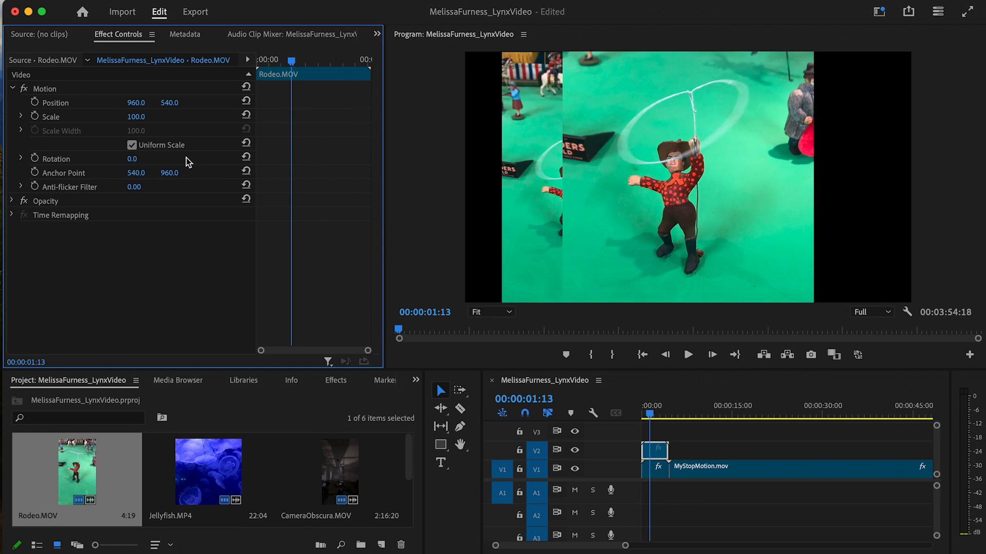
click(87, 107)
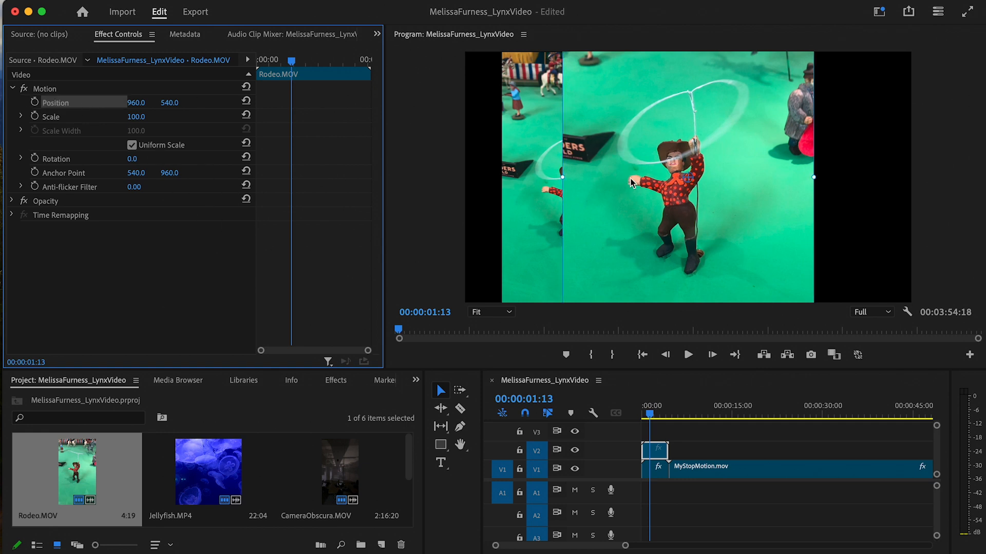
drag(630, 178, 769, 176)
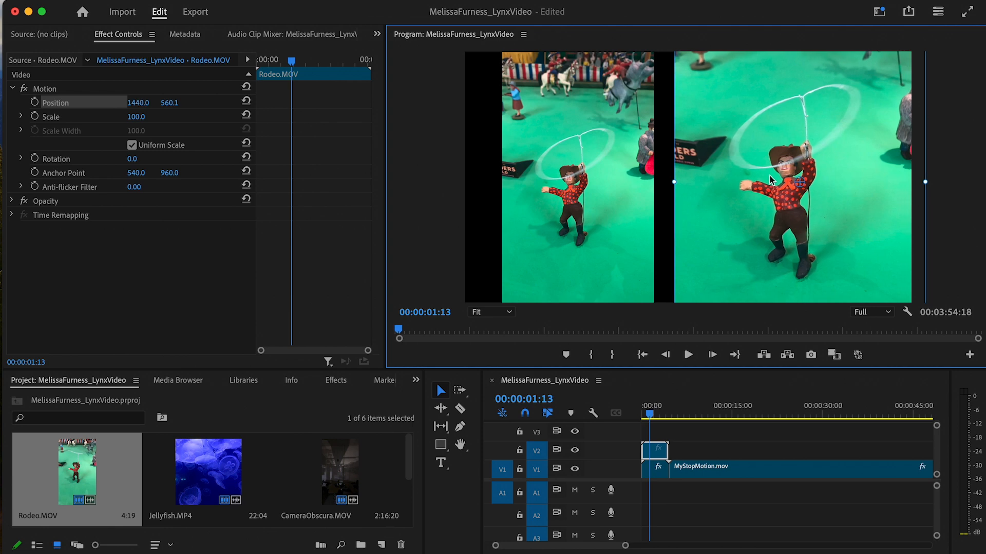
click(657, 470)
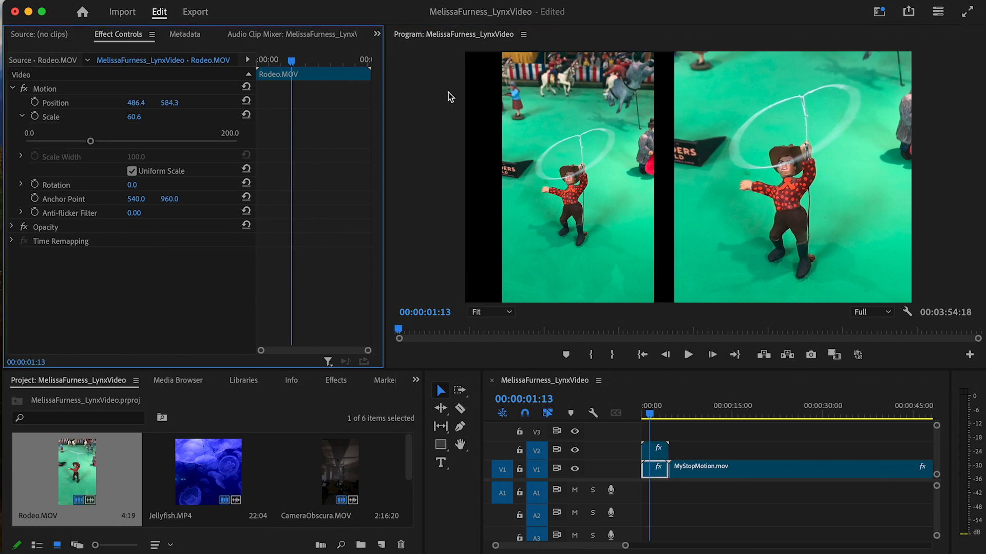
drag(90, 142, 124, 147)
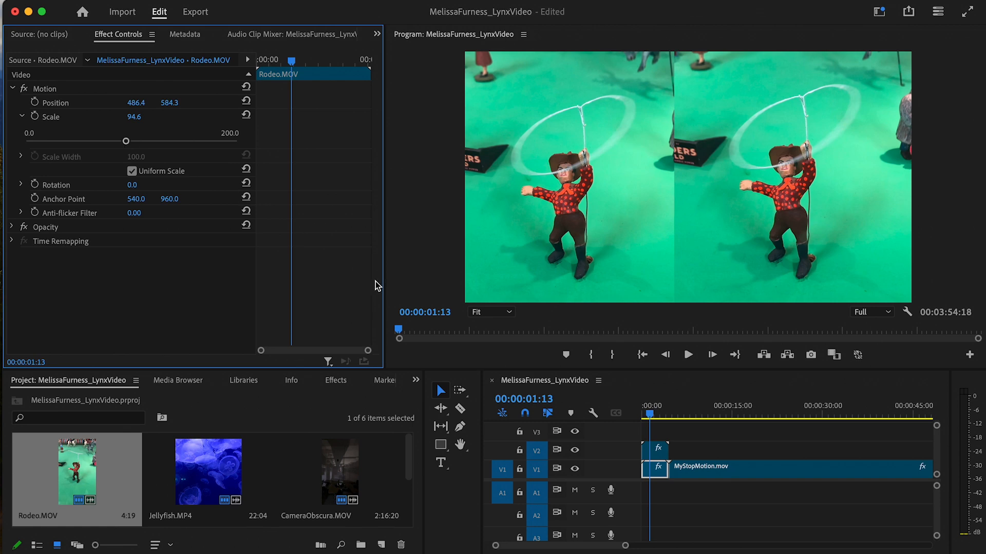
drag(658, 414, 755, 483)
- Paste a MyStopMotion copy onto V2 at the sequence start and shift it right
drag(626, 546, 714, 545)
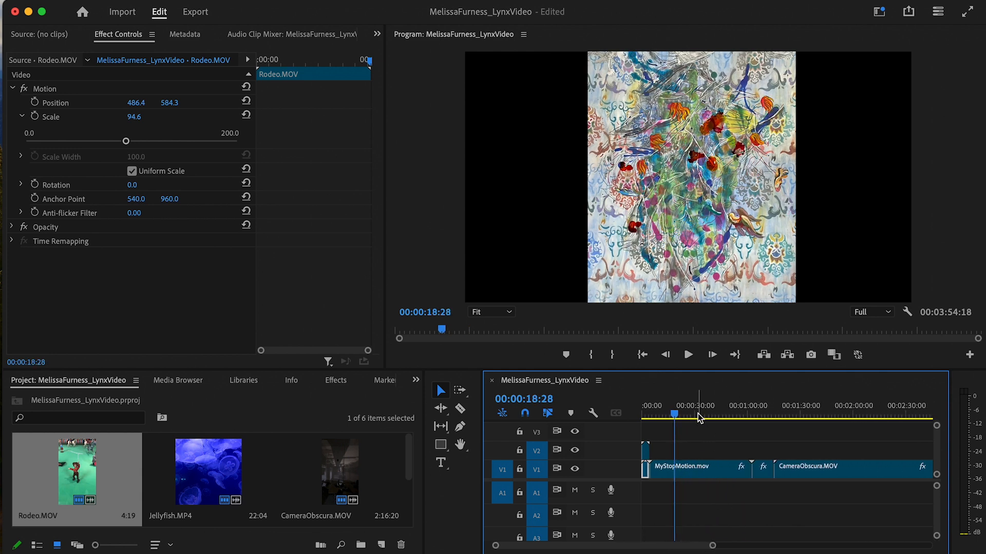
click(713, 469)
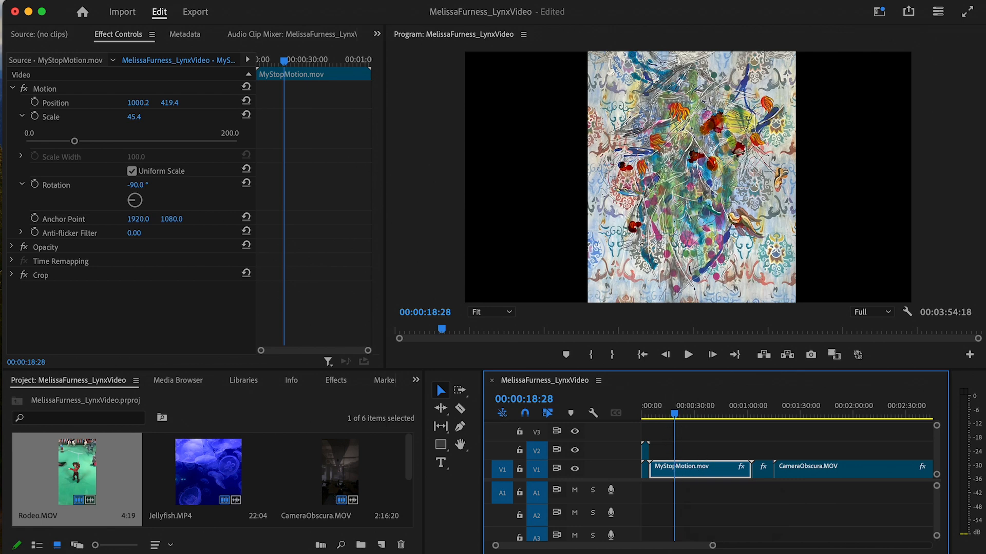
drag(713, 547, 884, 544)
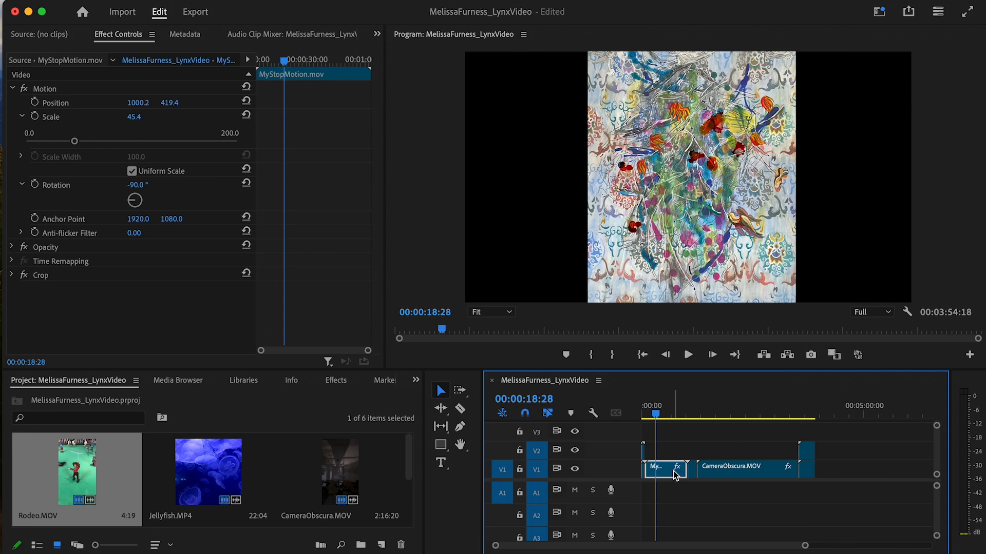
drag(658, 415, 835, 421)
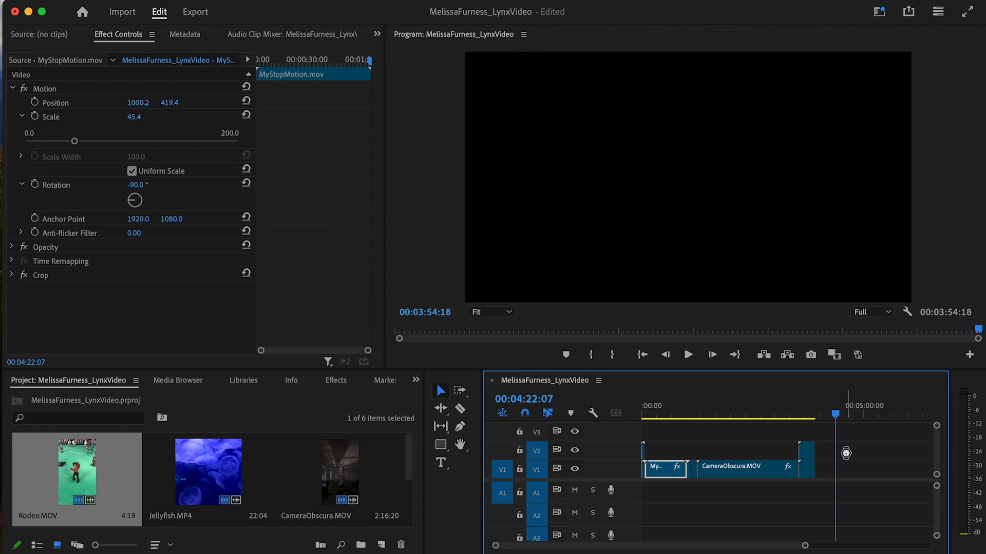
key(super+v)
drag(845, 472, 664, 454)
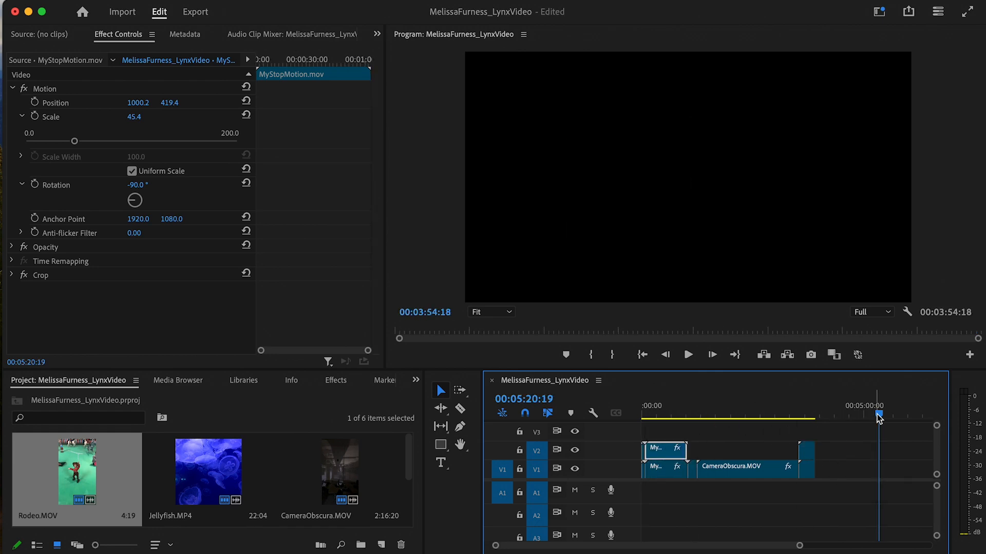
drag(878, 415, 657, 414)
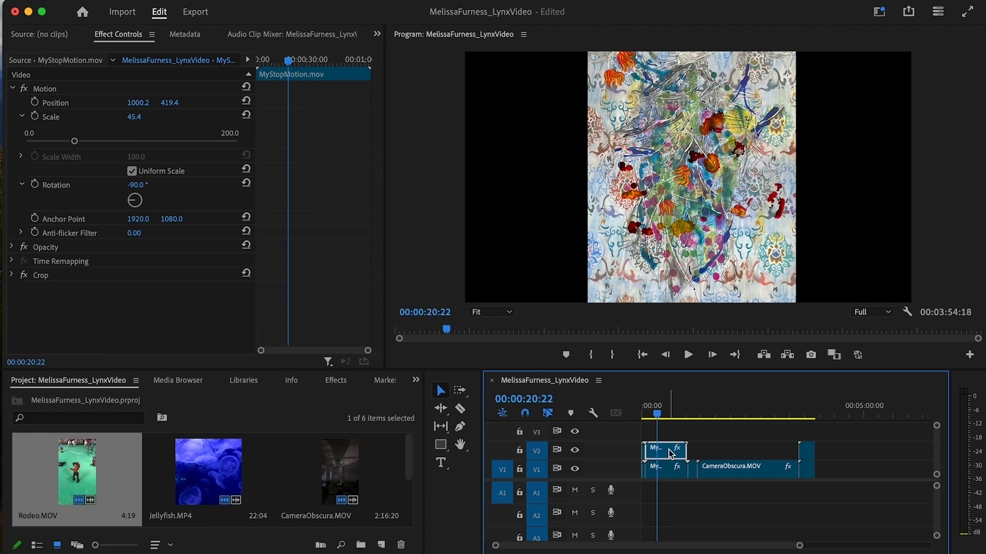
click(77, 103)
drag(737, 172, 845, 189)
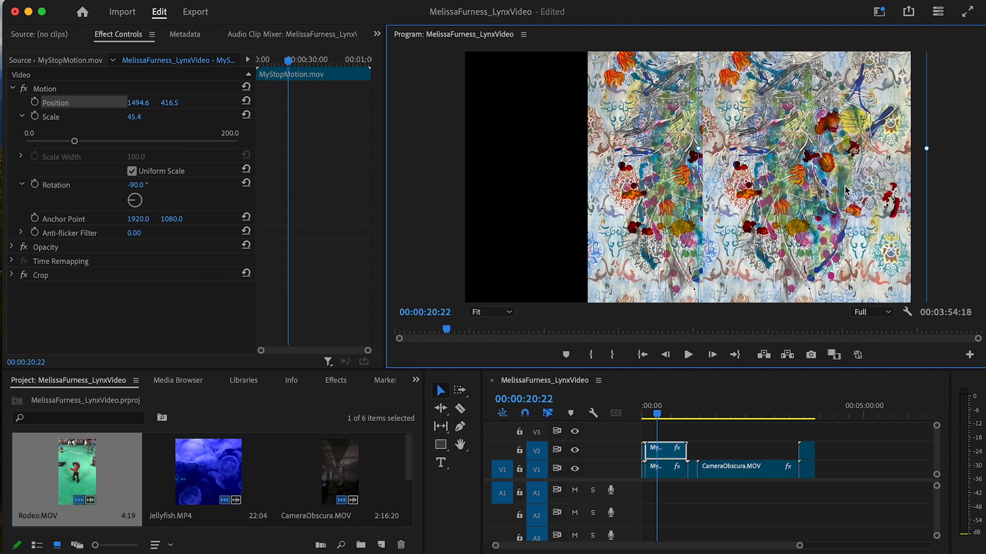
- Move the V1 MyStopMotion clip toward the left half and set its scale to 50
click(676, 475)
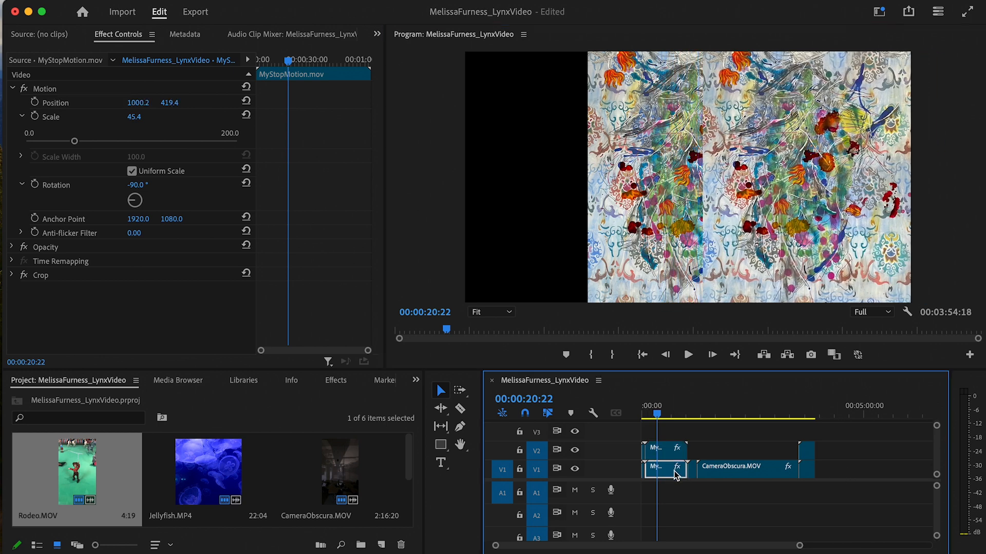
click(101, 107)
drag(667, 194, 533, 220)
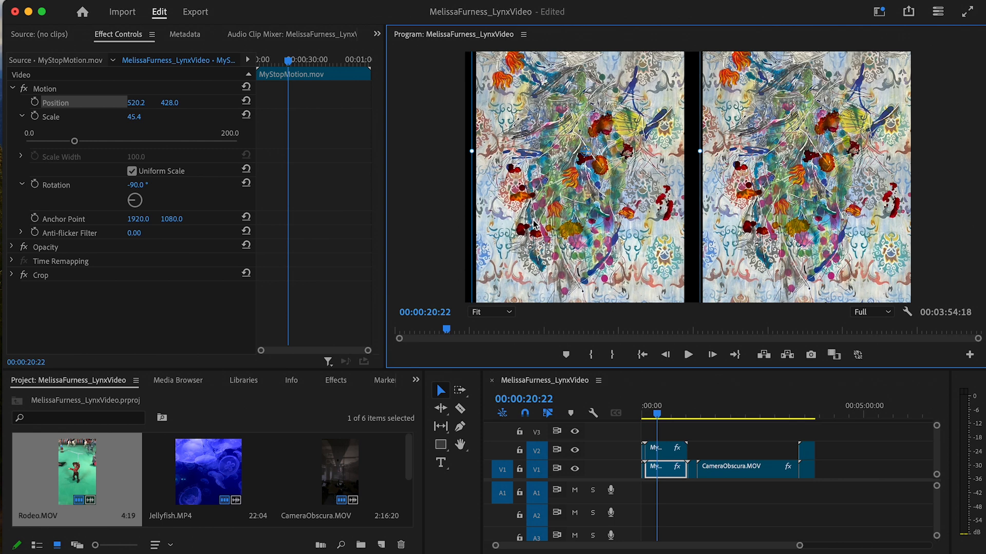
click(137, 118)
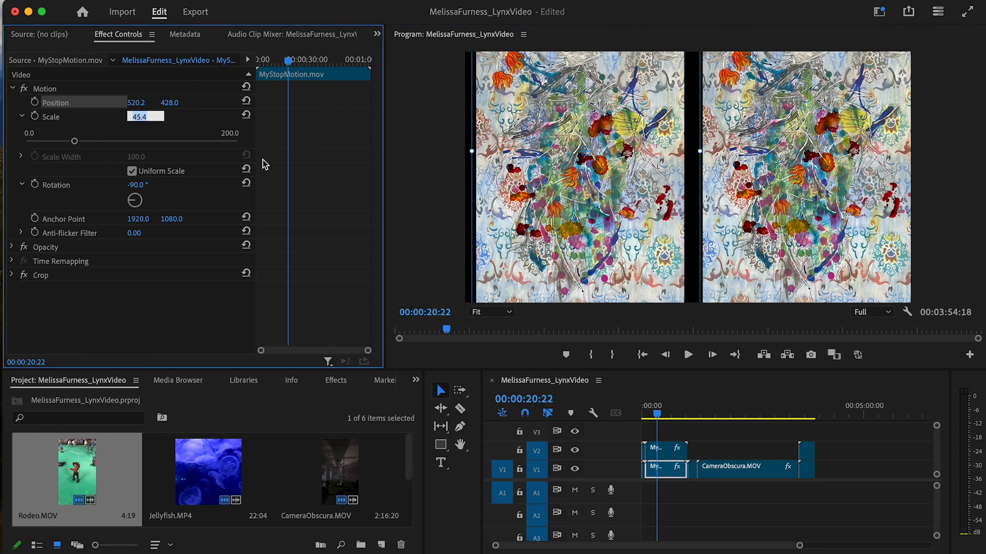
key(Return)
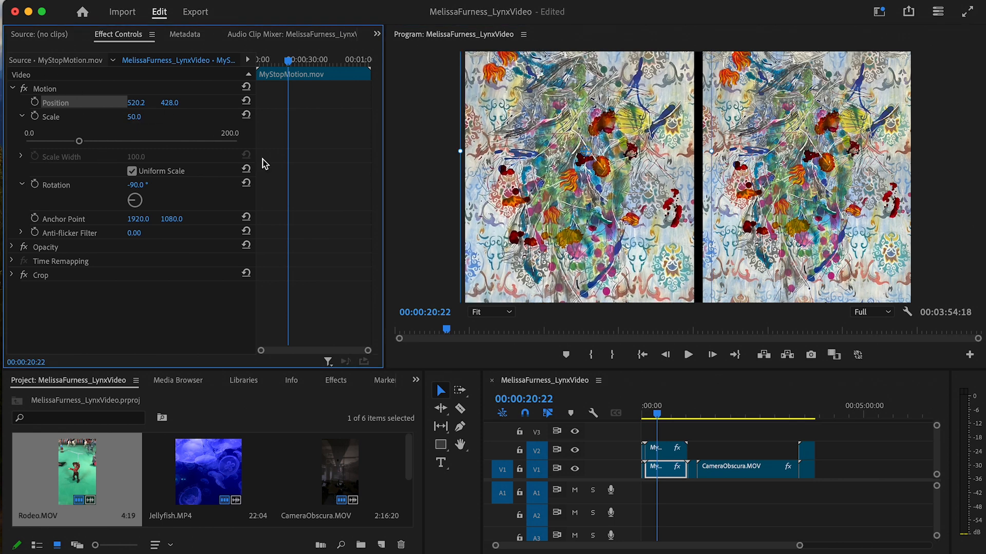
- Set the V2 MyStopMotion copy's scale to 50 and preview the side-by-side panels
click(671, 464)
click(671, 454)
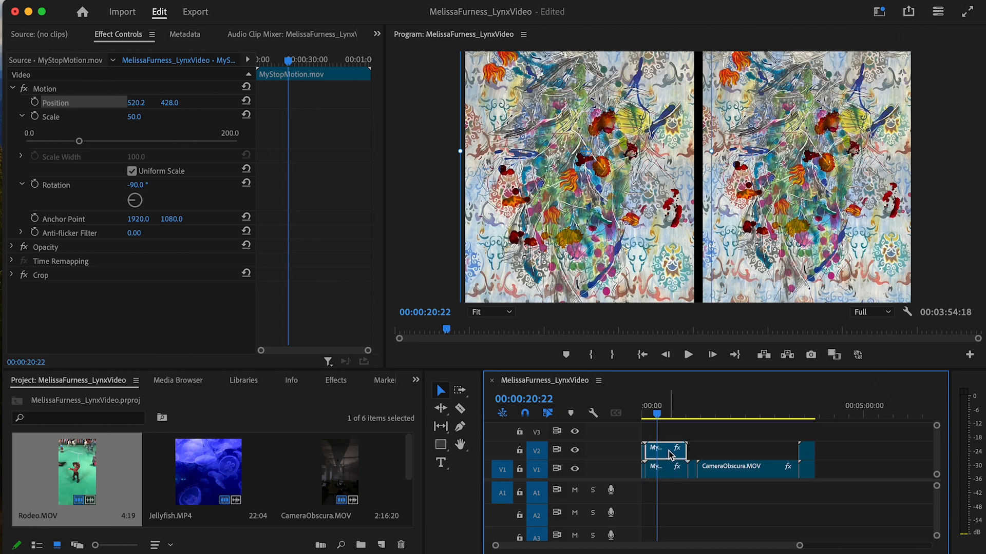
click(826, 235)
click(675, 456)
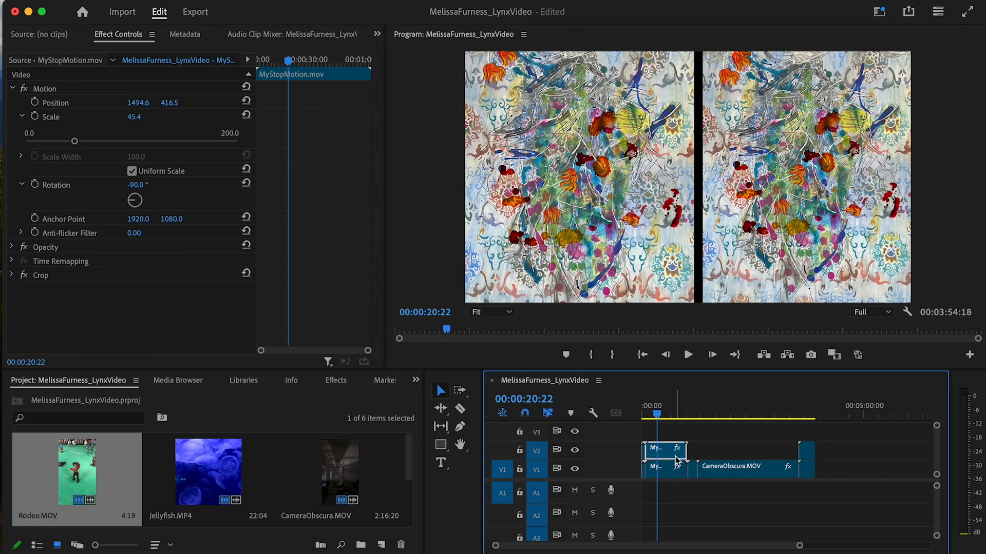
click(133, 117)
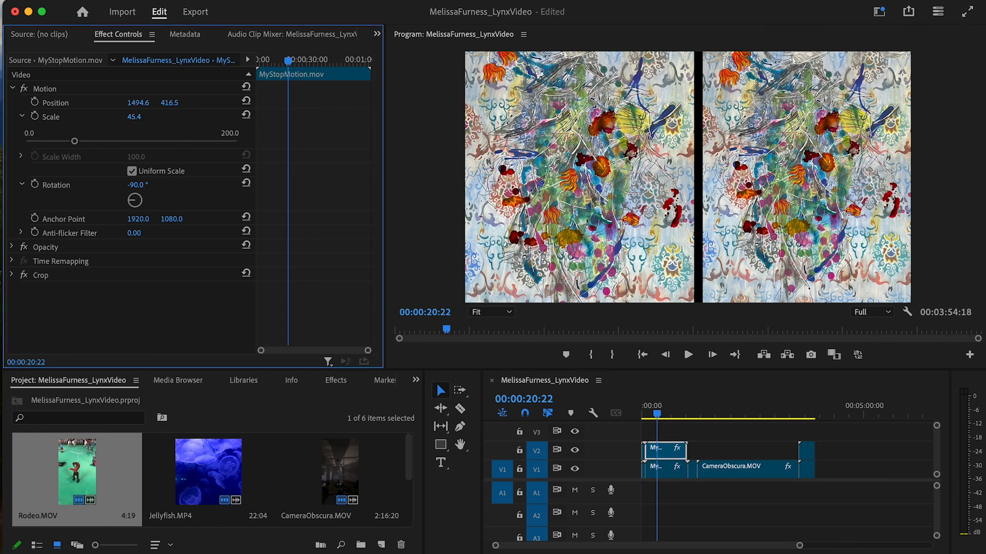
text(50)
key(Return)
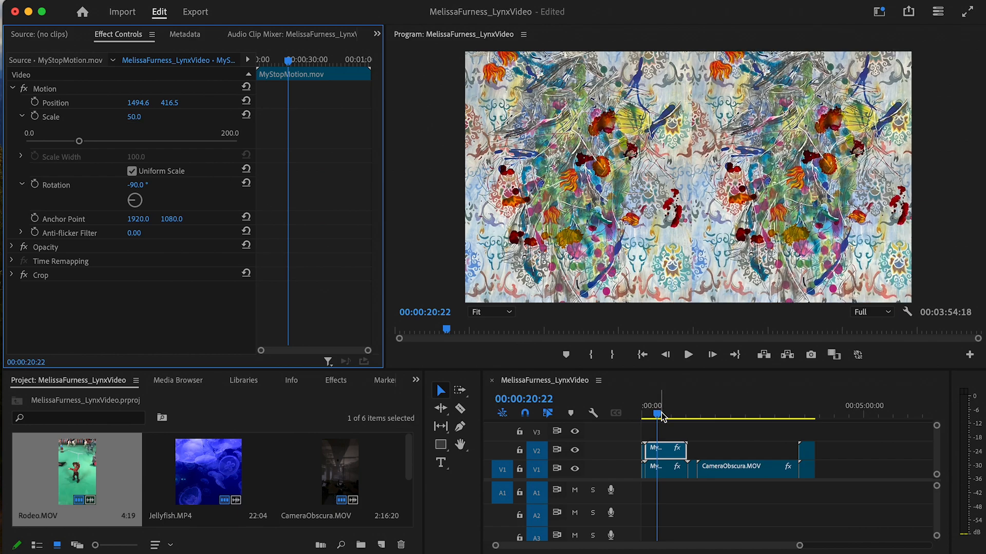
drag(662, 417, 737, 480)
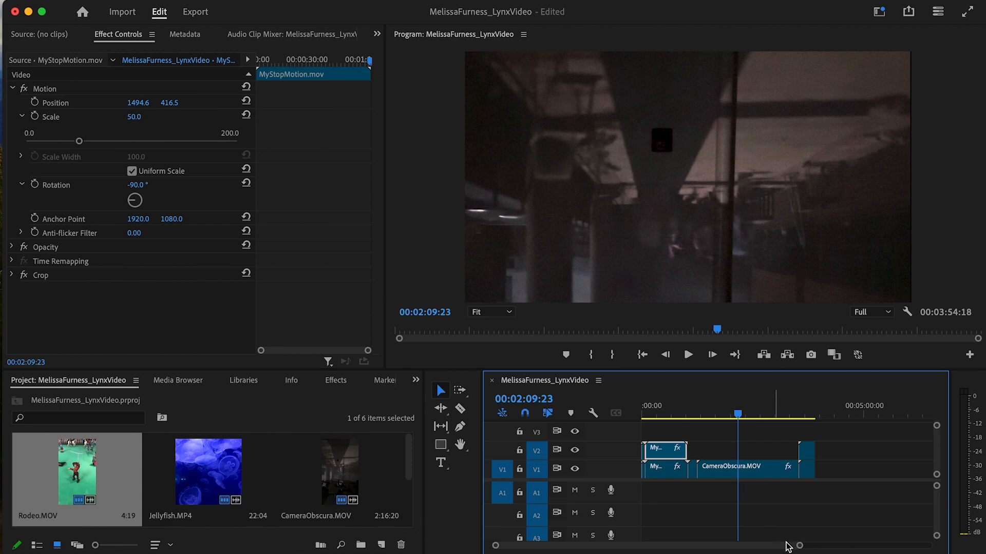
drag(799, 545, 698, 546)
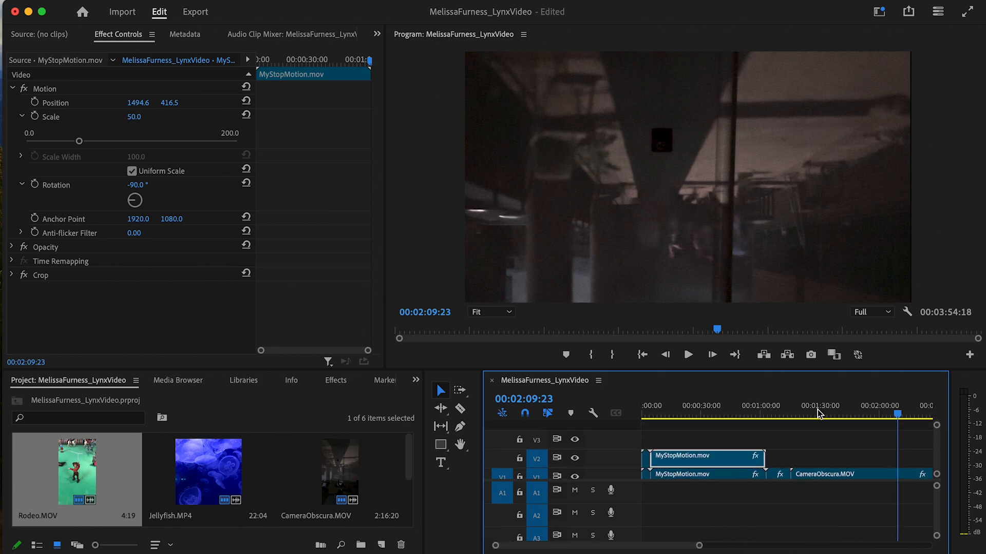
drag(892, 425, 645, 413)
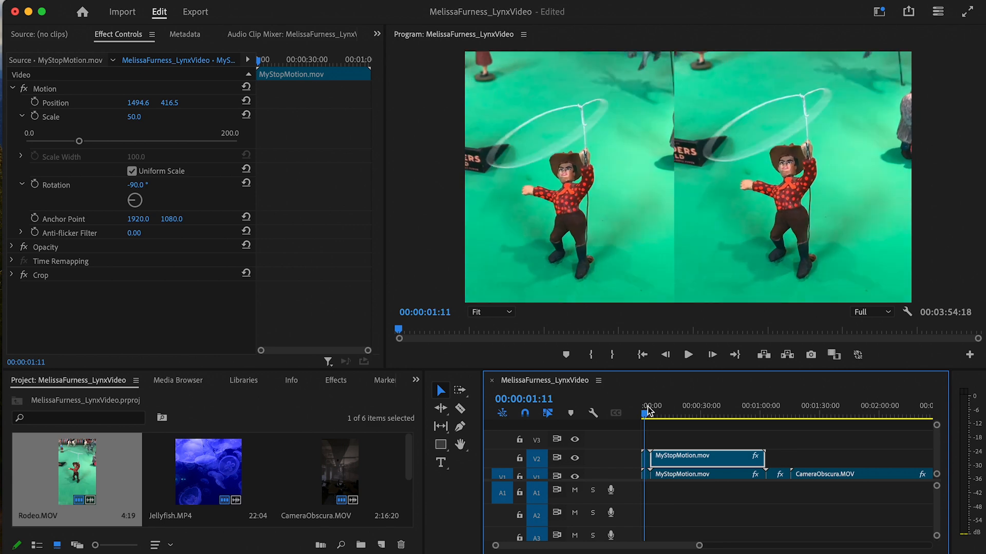
drag(696, 544, 610, 546)
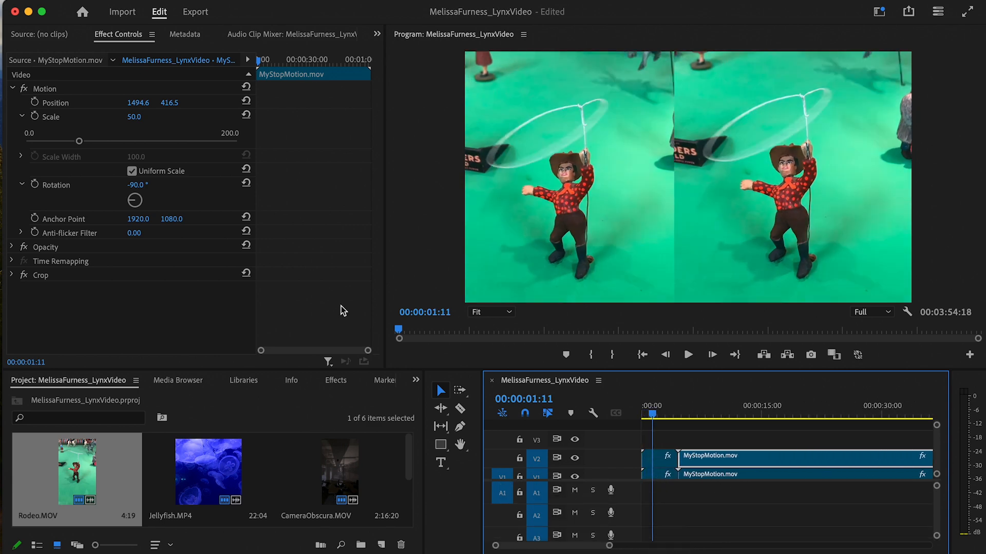
- Add an Additive Dissolve at the start of the V2 MyStopMotion clip
click(336, 380)
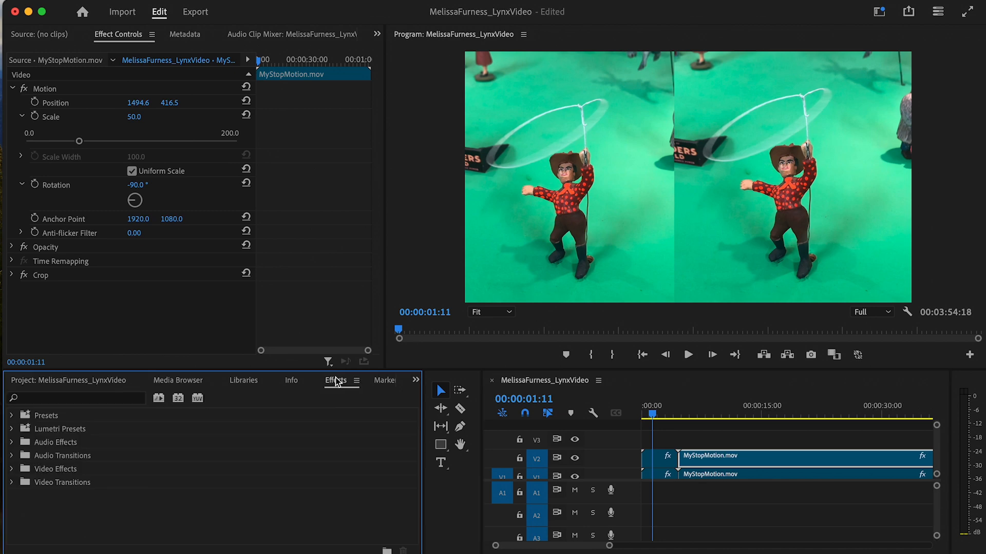
click(10, 483)
scroll(114, 498, down, 3)
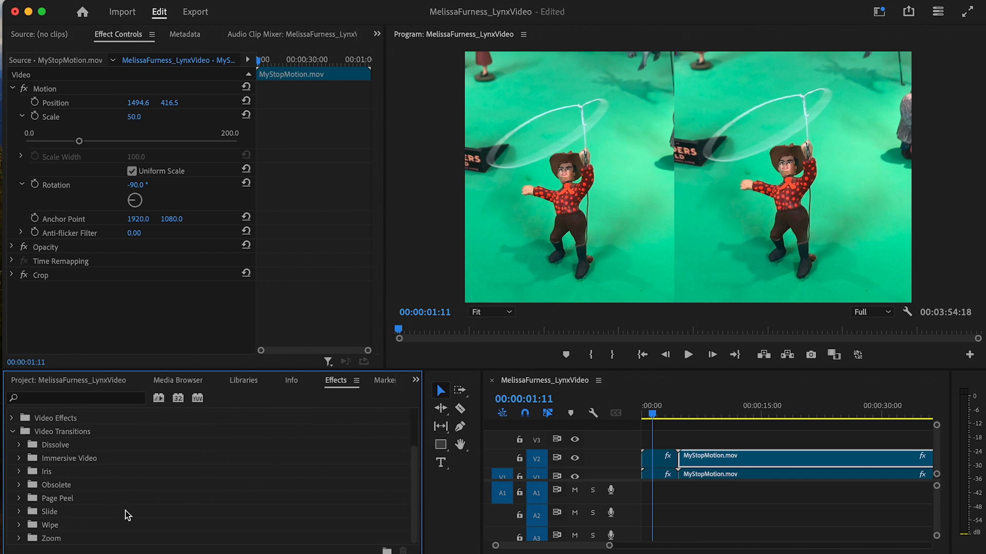
scroll(77, 518, up, 1)
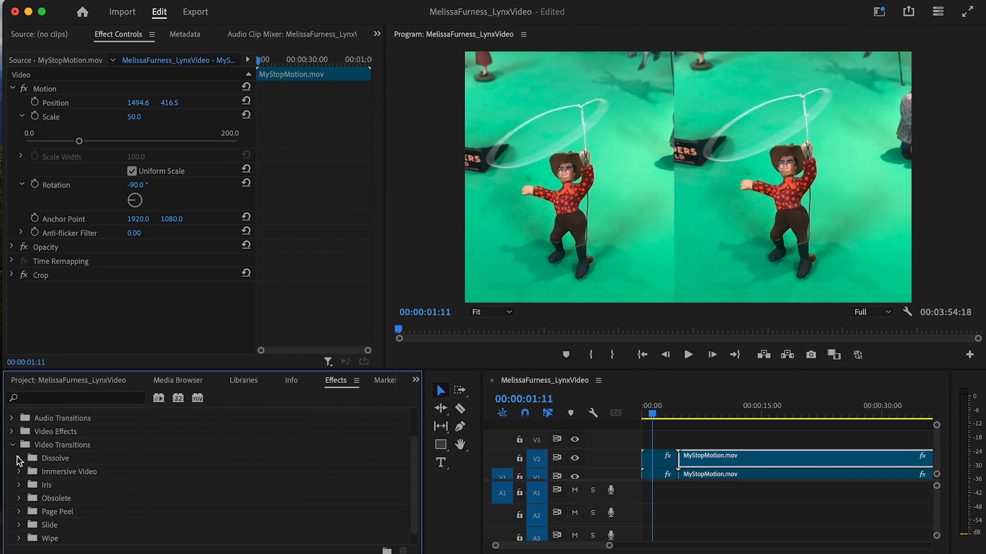
click(18, 459)
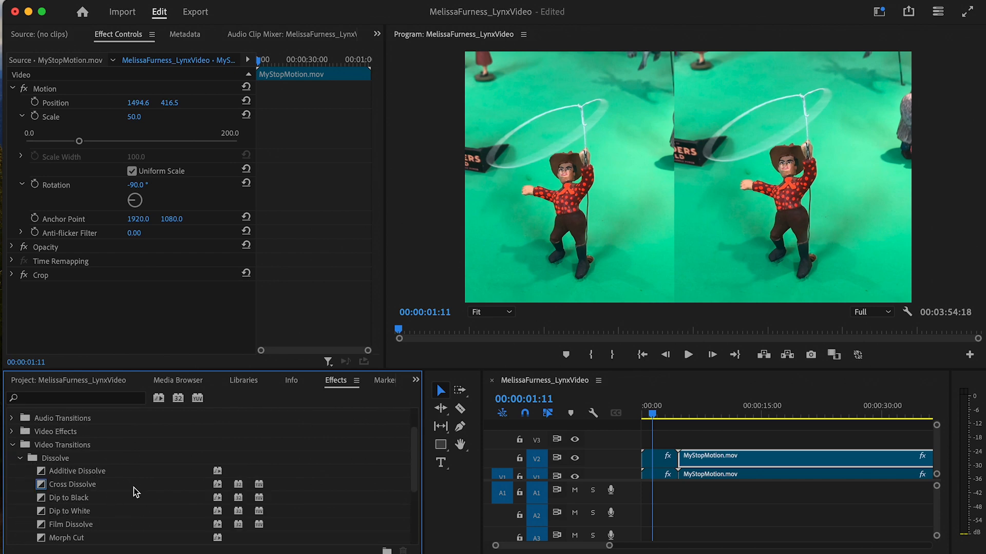
scroll(131, 491, down, 1)
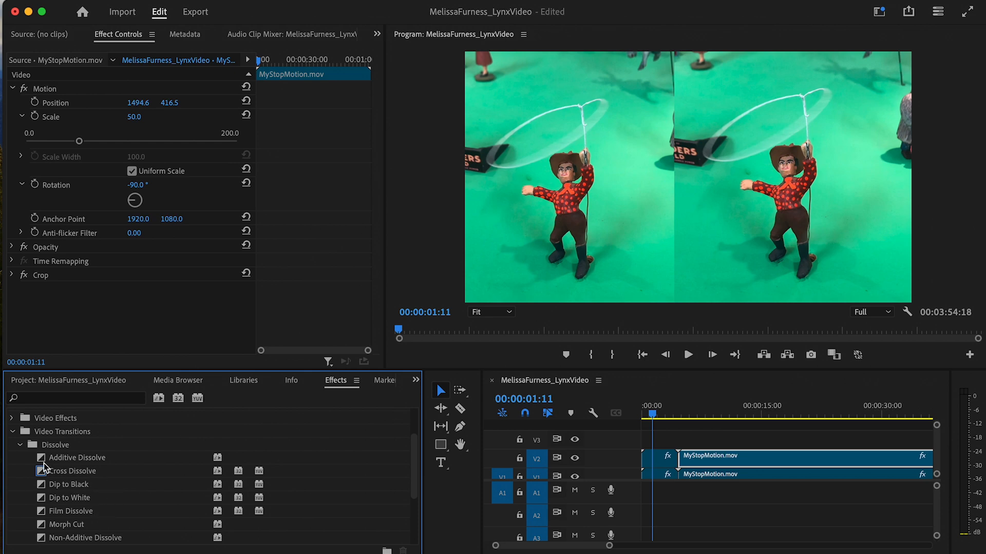
scroll(72, 467, down, 3)
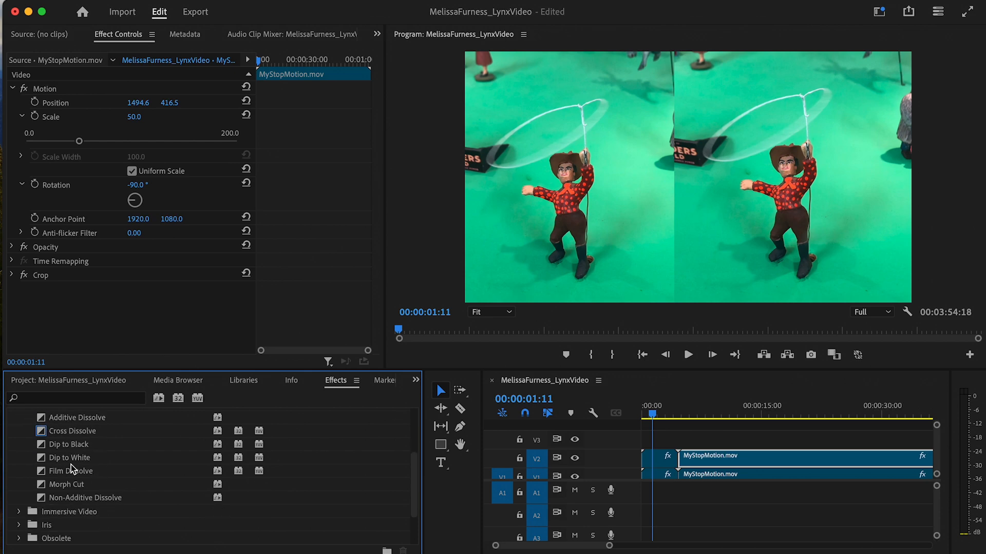
scroll(71, 464, up, 2)
click(76, 444)
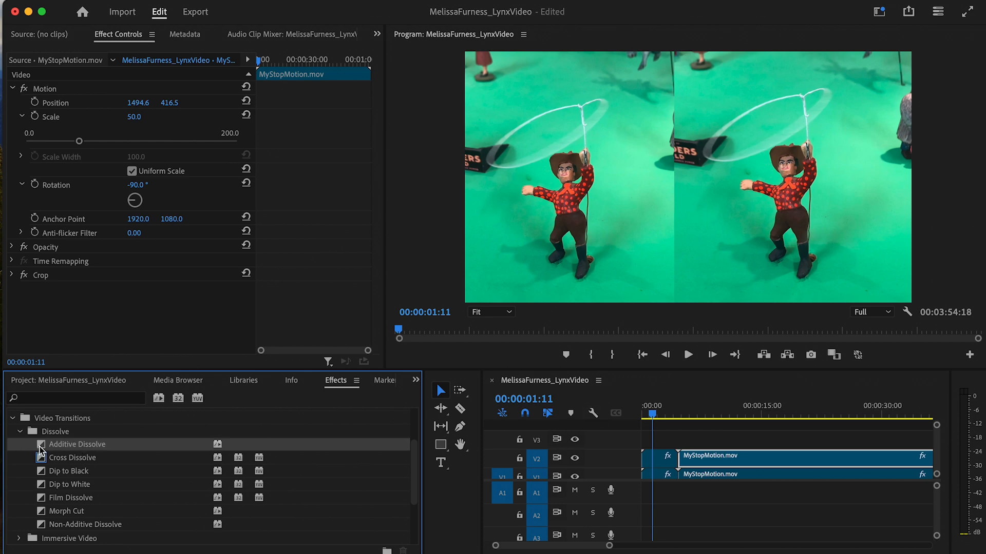
drag(482, 444, 678, 458)
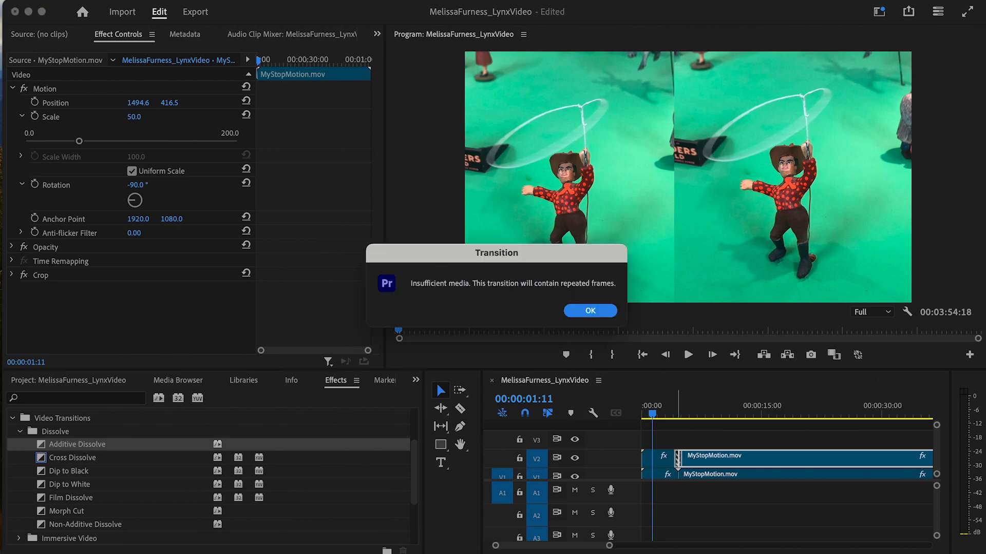
click(589, 311)
- Preview the Additive Dissolve around four seconds, then delete it
drag(604, 548, 541, 547)
scroll(909, 518, down, 5)
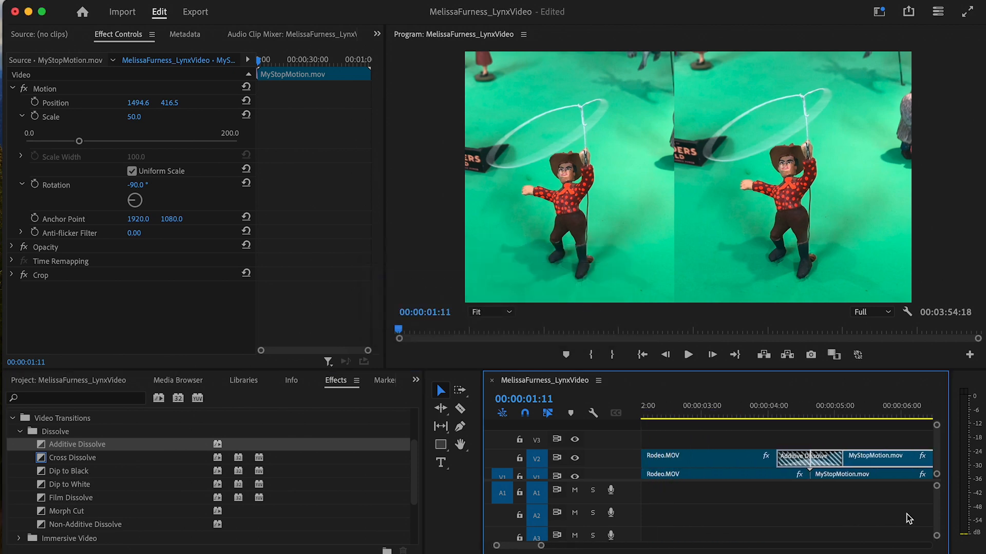
click(703, 406)
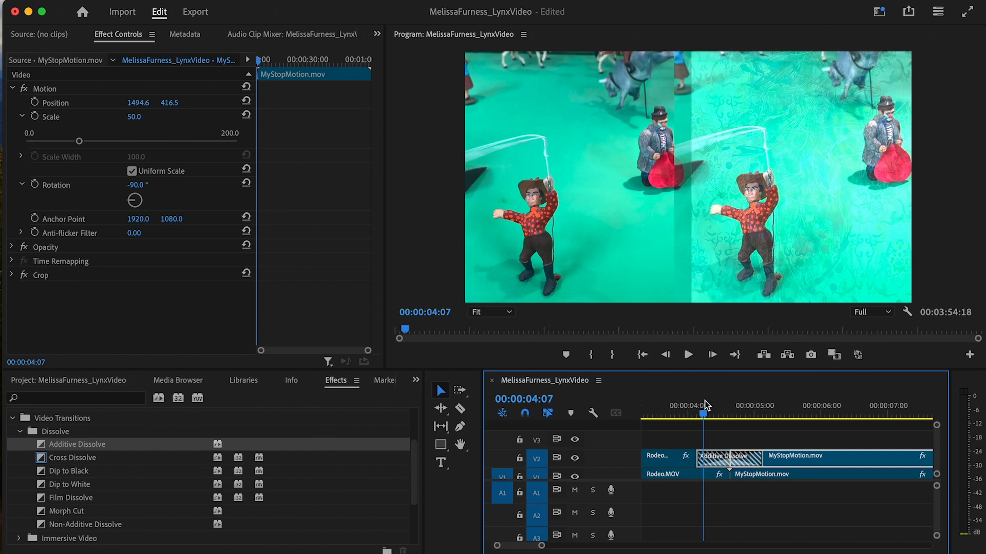
drag(705, 406, 696, 427)
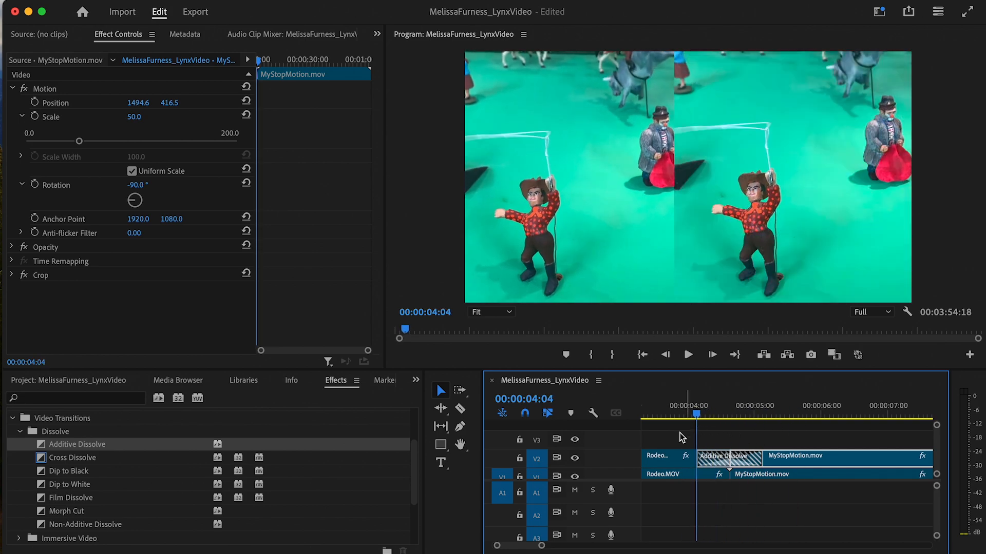
click(745, 456)
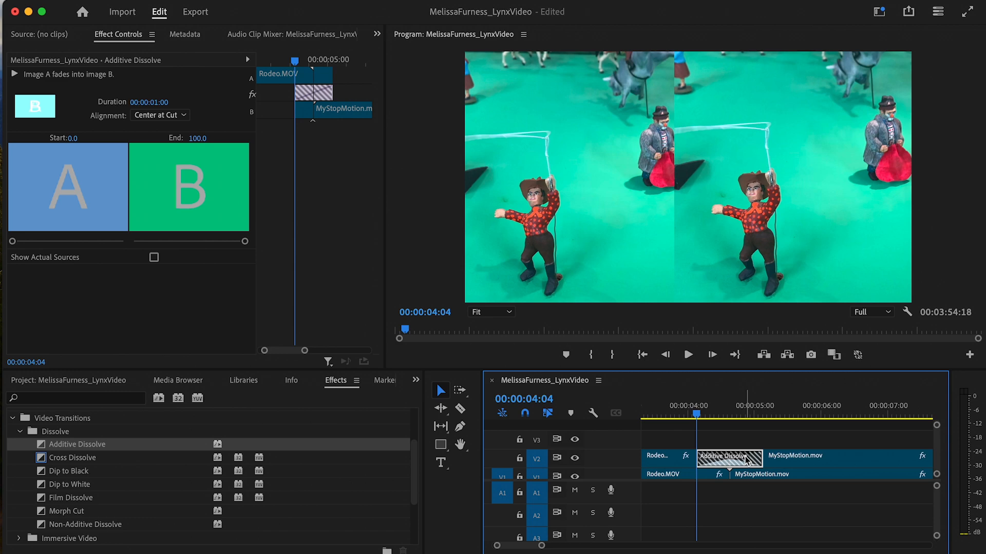
key(Delete)
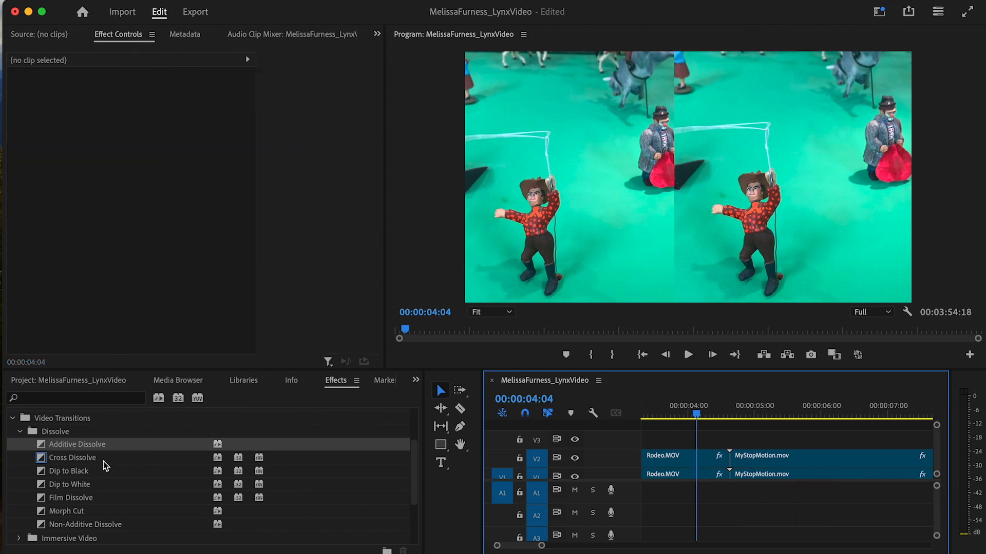
- Add Cross Dissolves at the Rodeo/MyStopMotion cuts on V2 and V1 and play them back
click(103, 461)
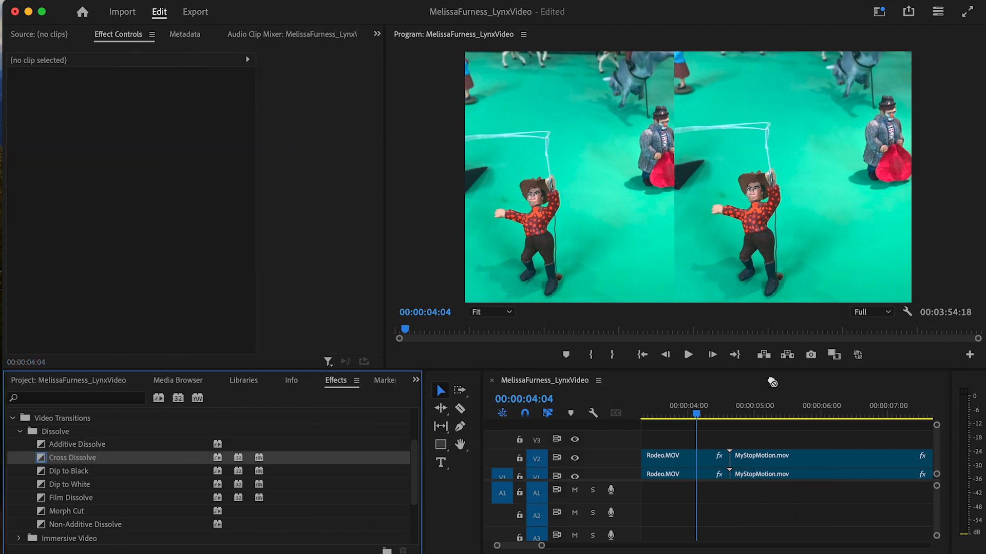
drag(772, 382, 720, 462)
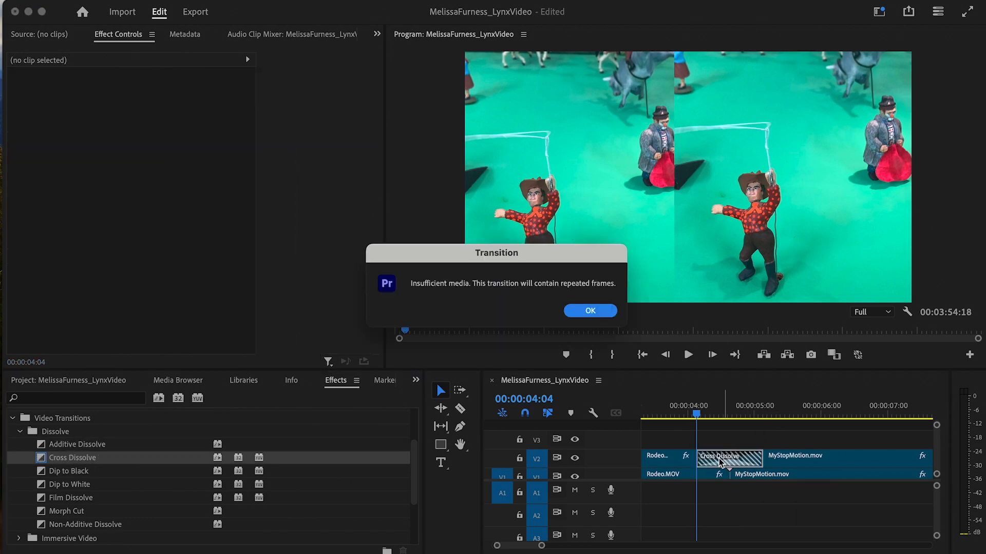
click(598, 311)
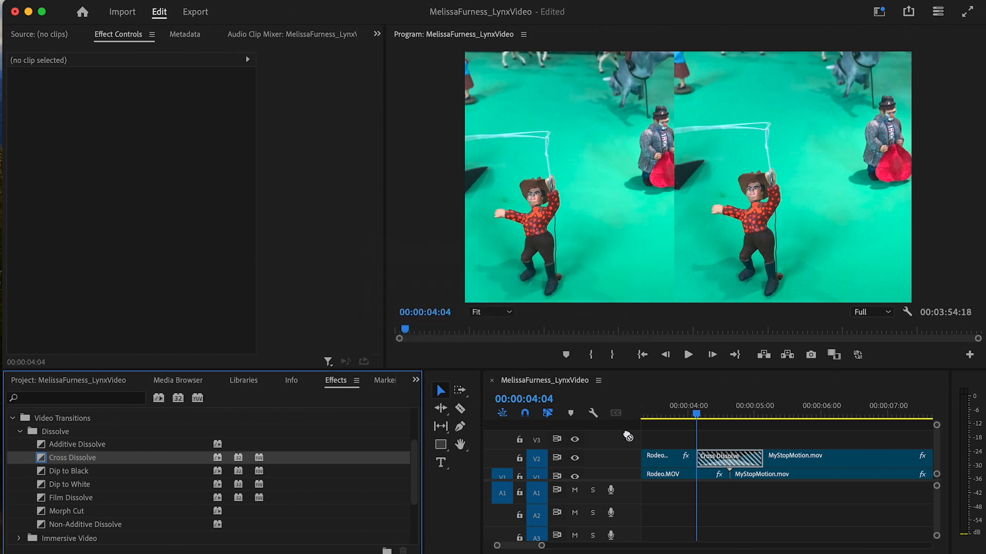
drag(628, 436, 724, 474)
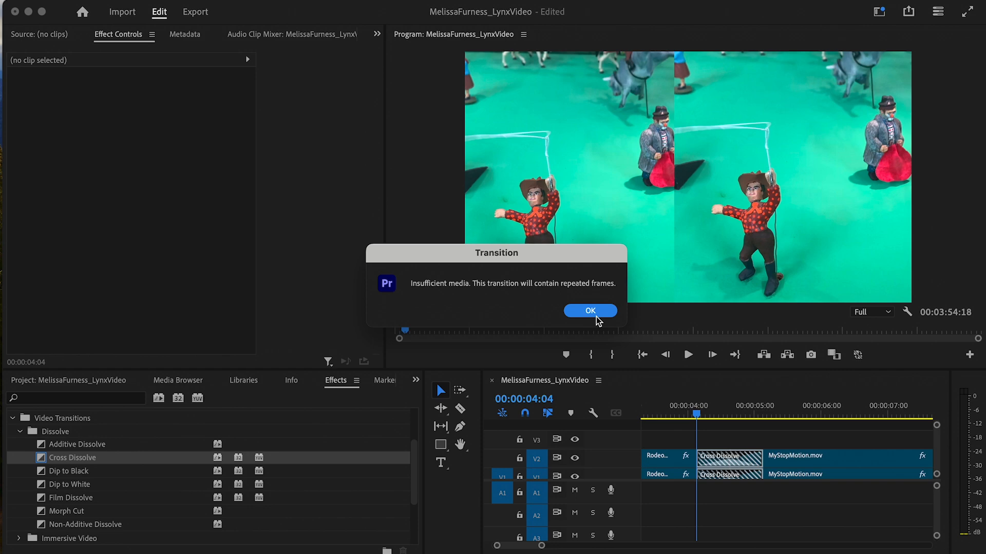
click(596, 314)
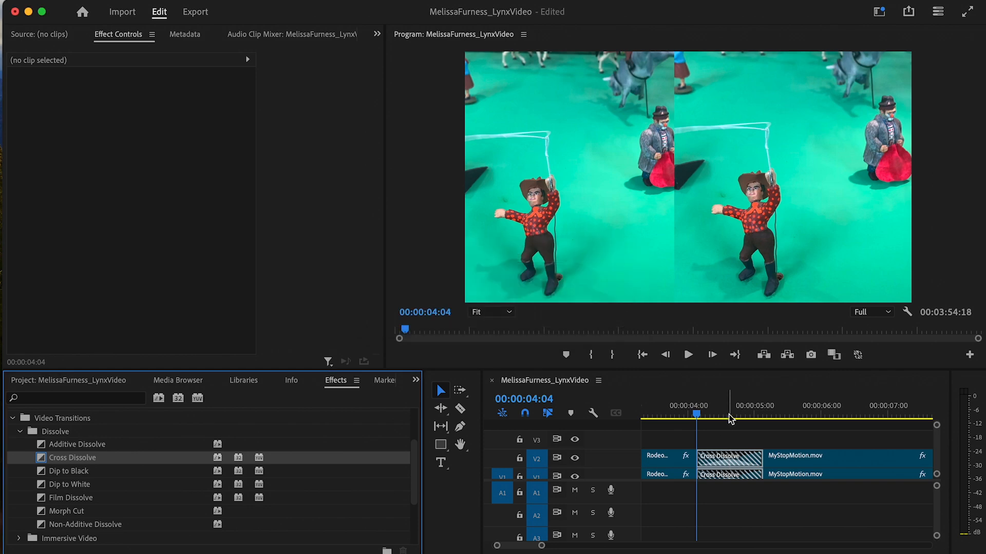
drag(697, 411, 678, 410)
key(space)
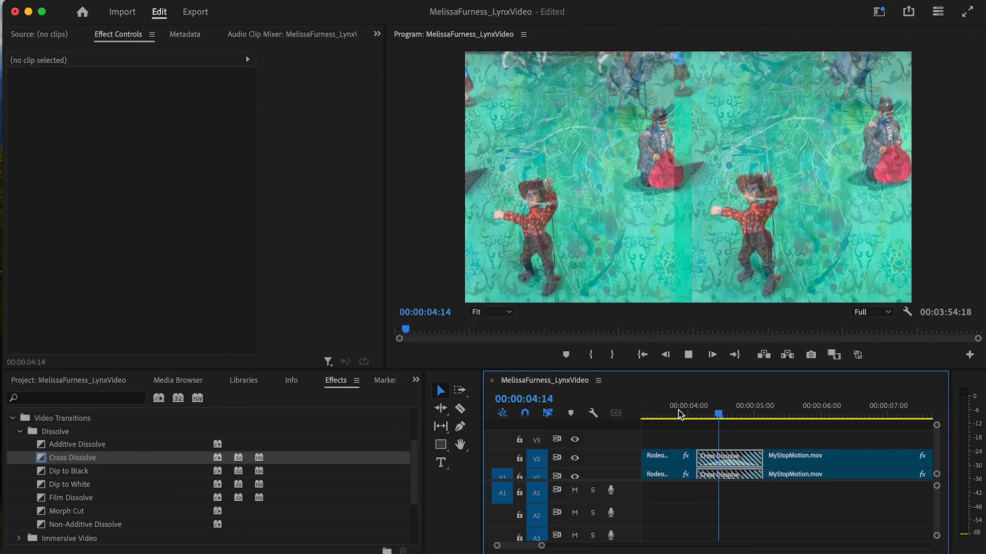
key(space)
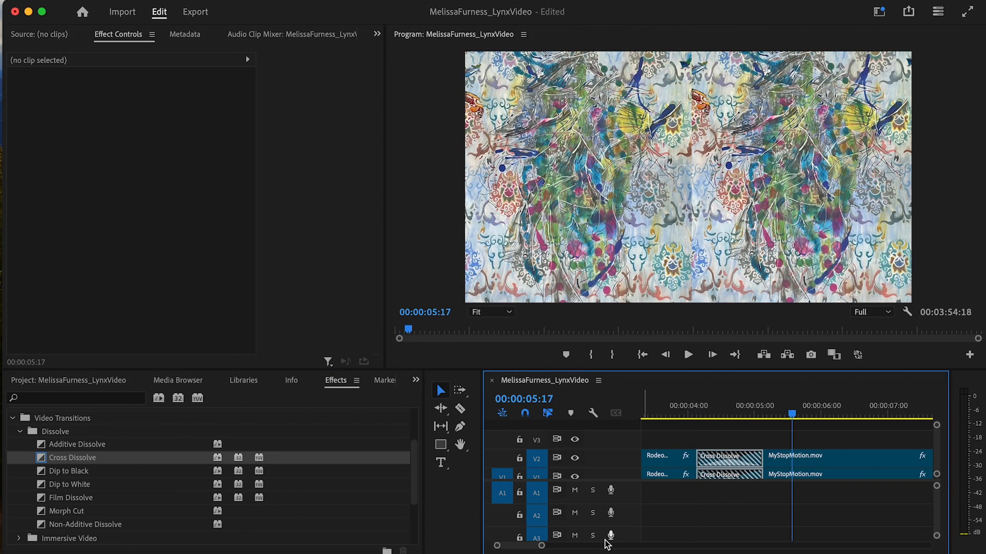
drag(542, 546, 623, 547)
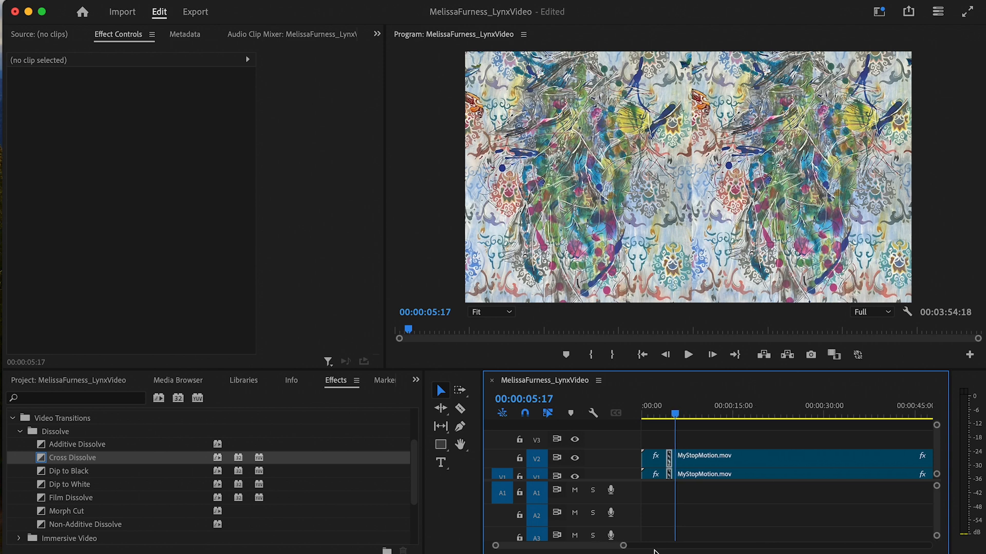
scroll(811, 512, right, 8)
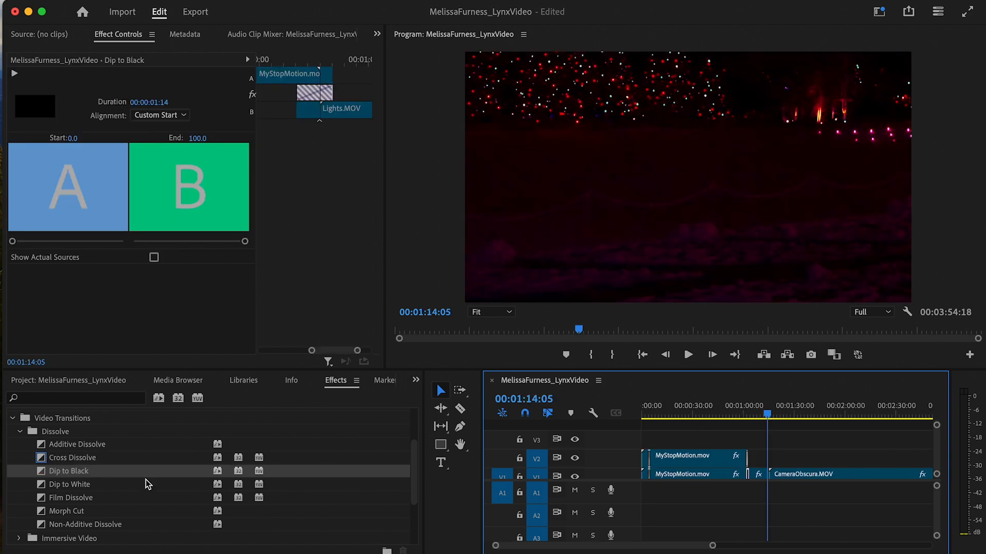
- Drop a Page Peel transition on the Lights/CameraObscura cut and play it back
click(23, 432)
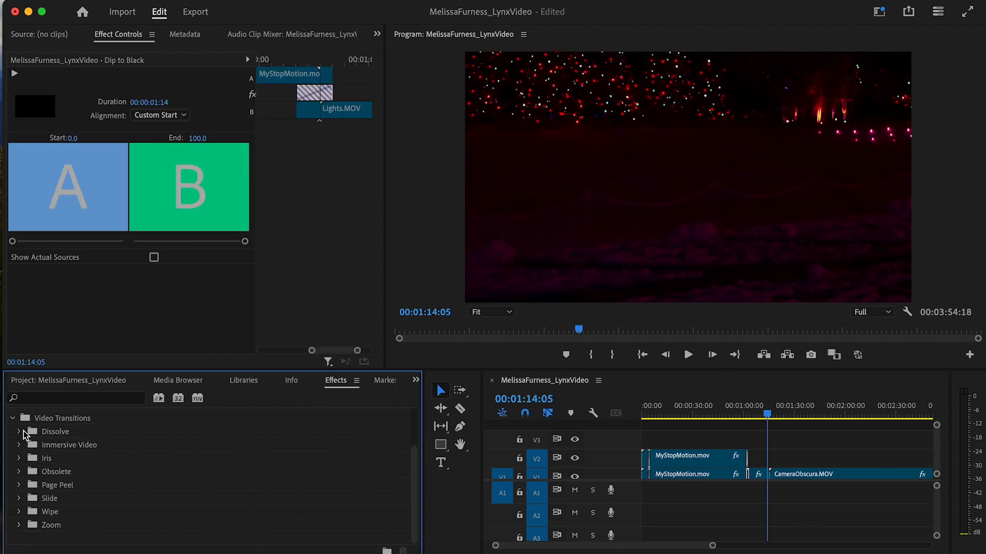
click(19, 486)
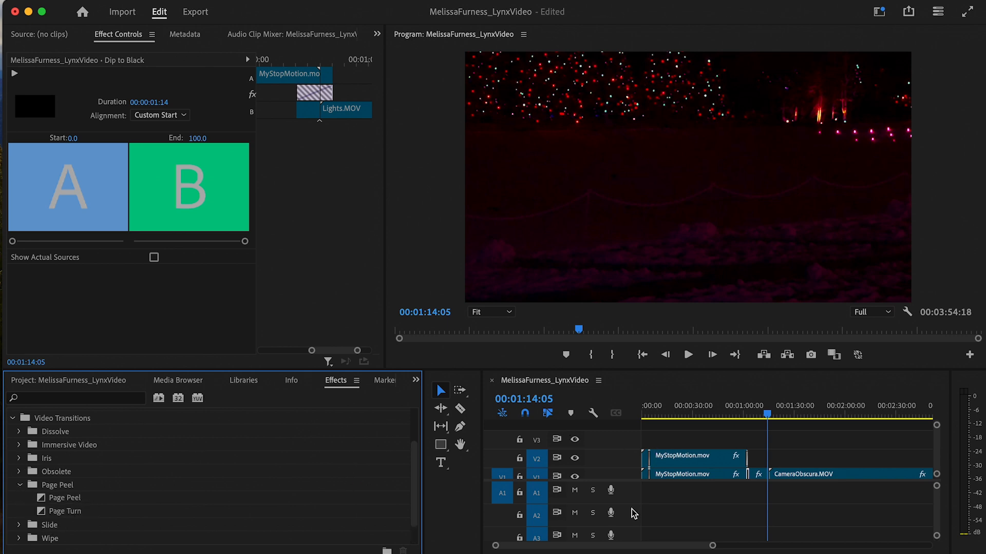
drag(712, 546, 639, 545)
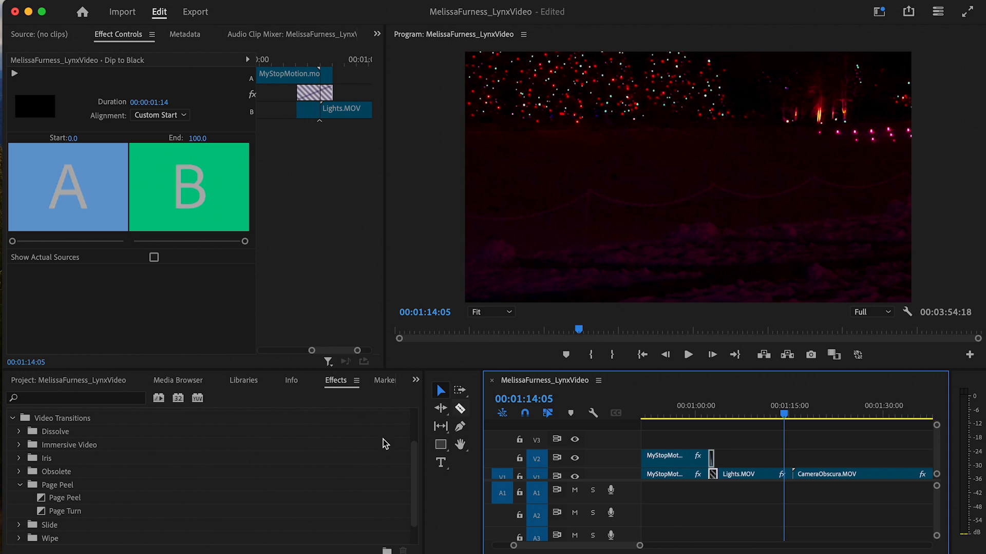
drag(41, 501, 40, 505)
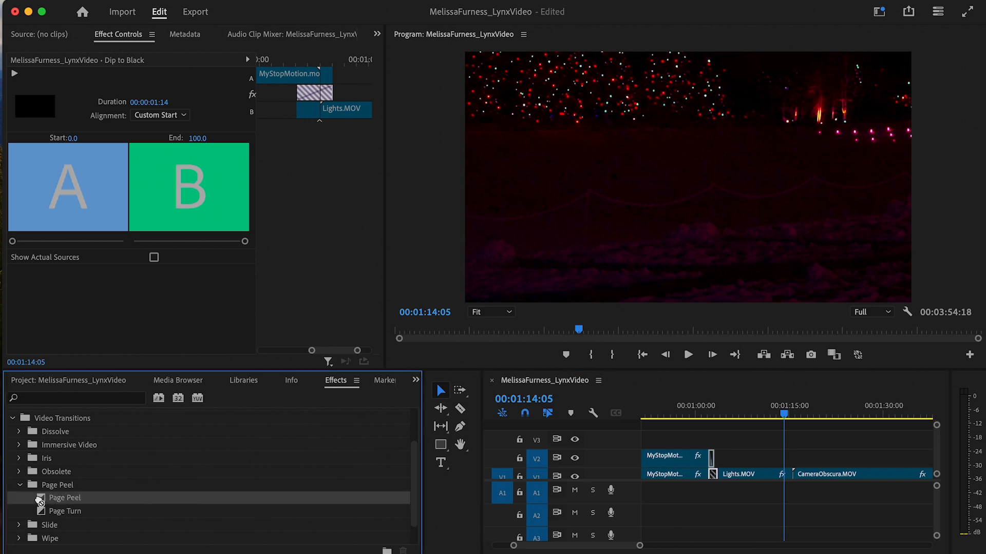
drag(389, 493, 795, 475)
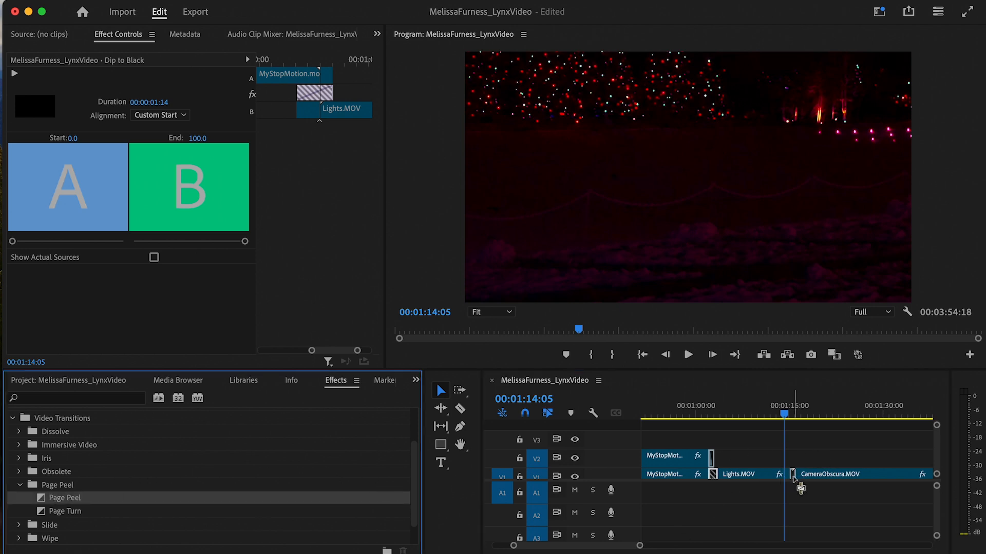
click(590, 312)
drag(640, 547, 593, 547)
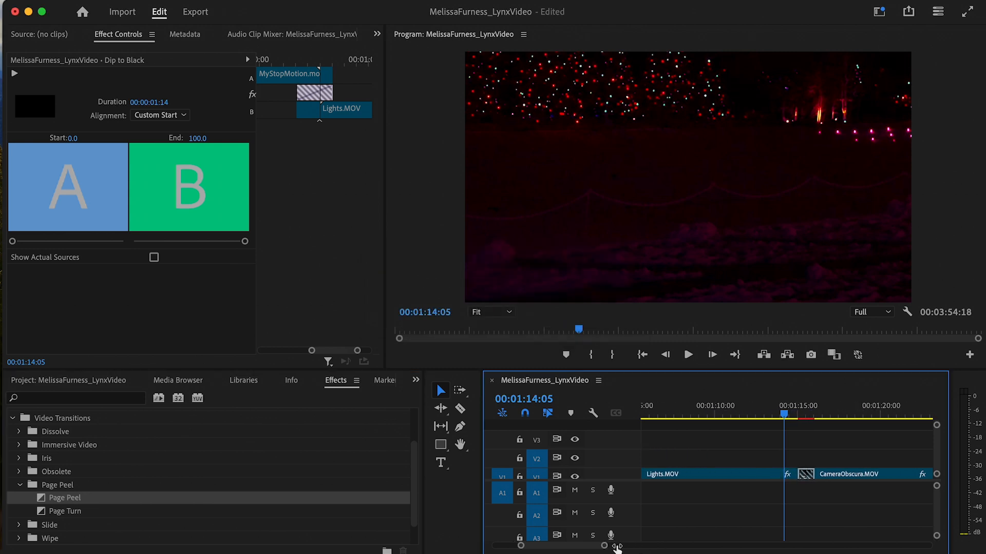
click(792, 414)
key(space)
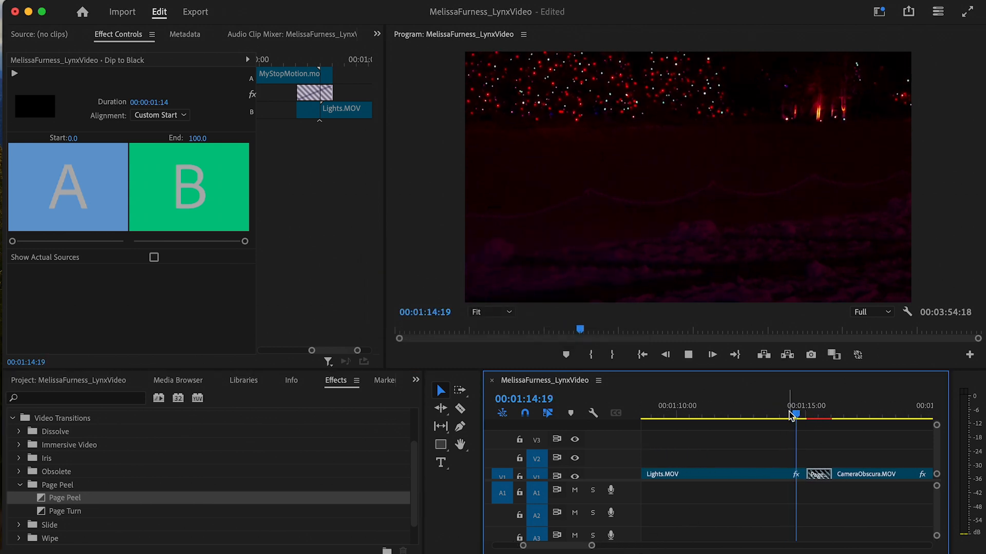
key(space)
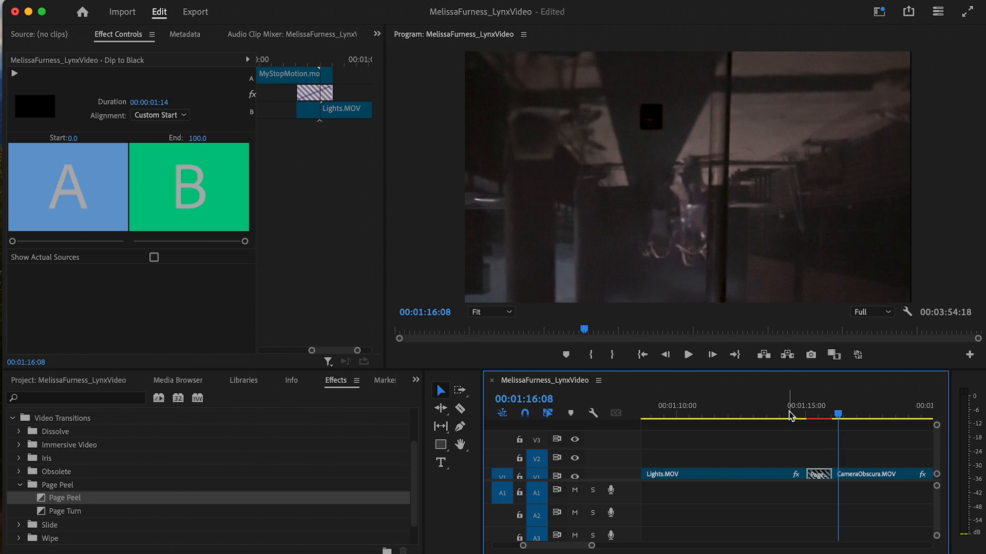
key(minus)
key(minus)
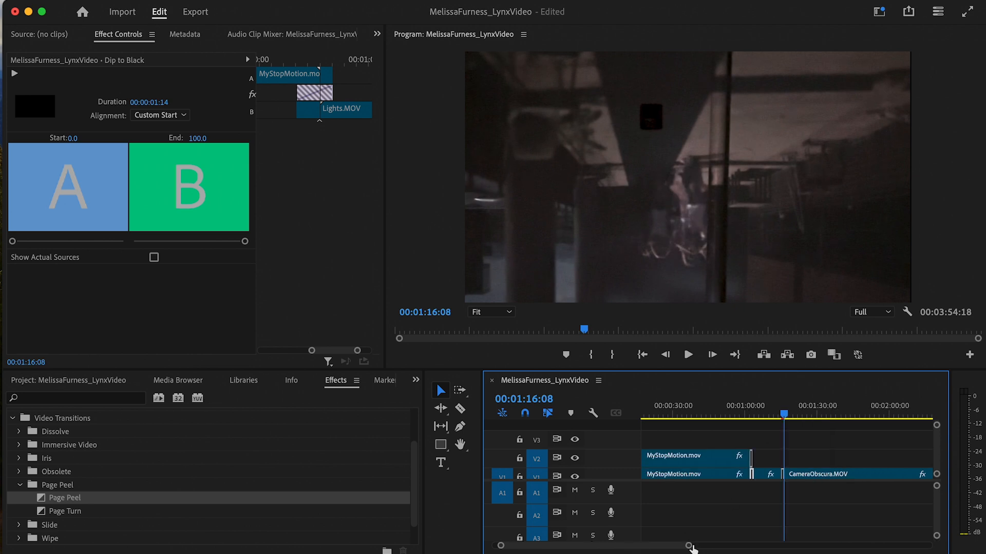
- Locate and select the Jellyfish clip following the CameraObscura footage
drag(689, 547, 795, 547)
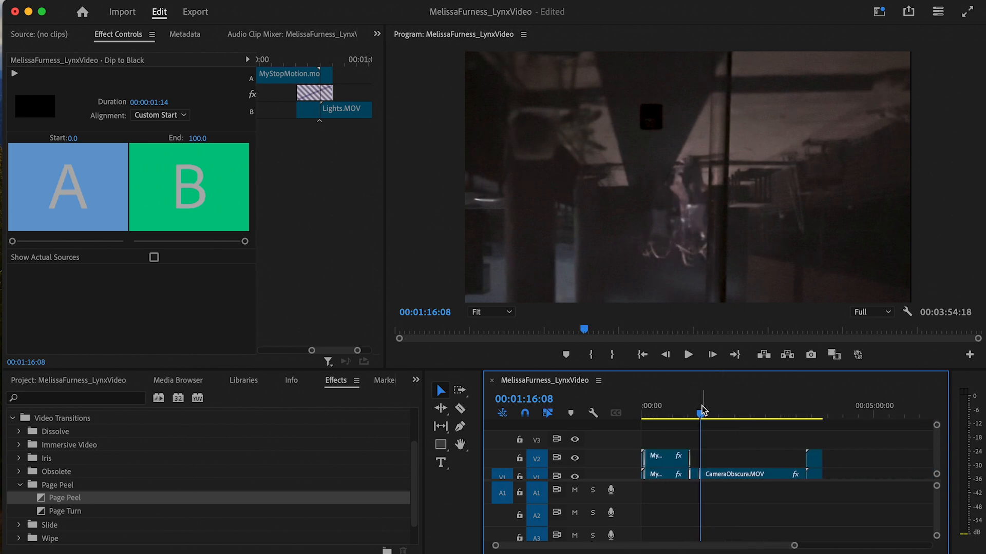
drag(702, 410, 777, 433)
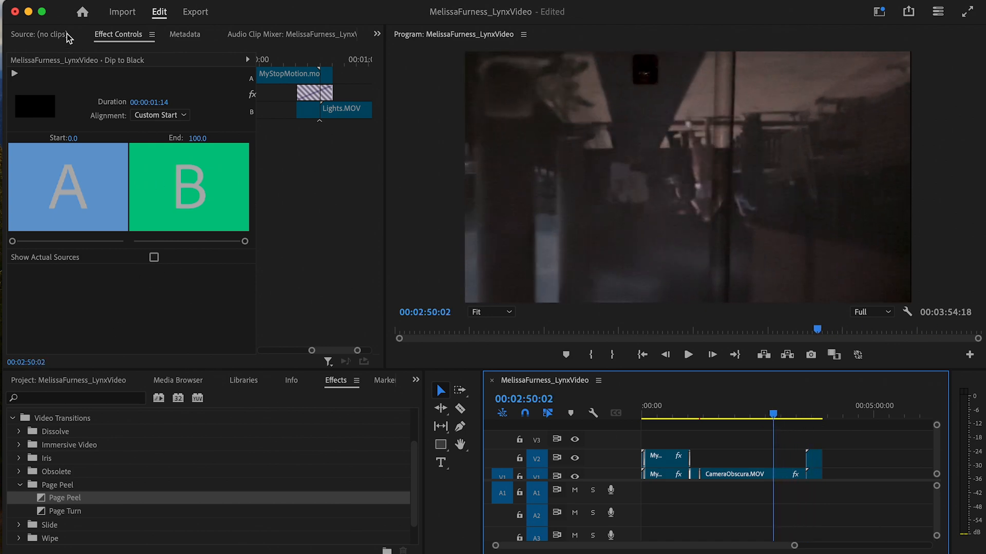
click(129, 34)
click(752, 470)
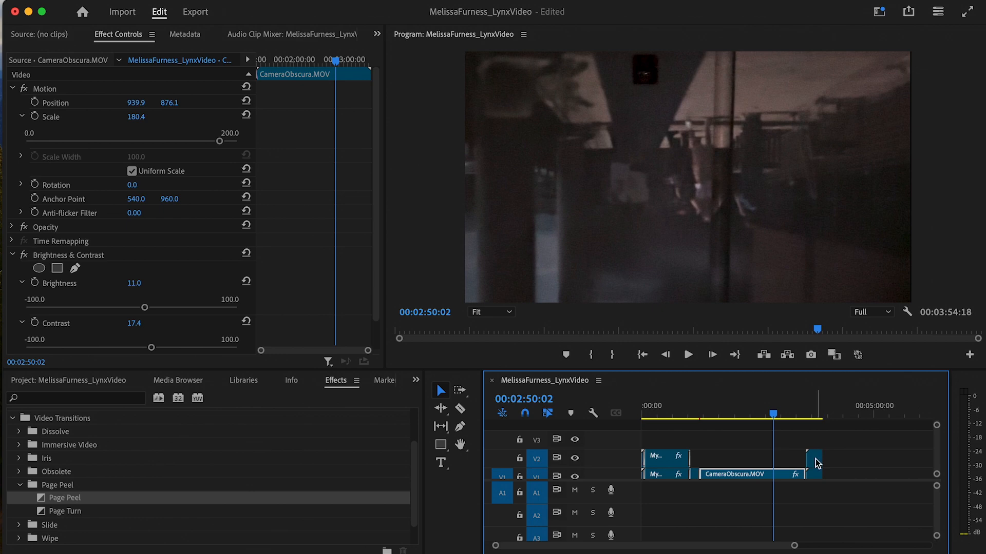
drag(776, 418, 809, 419)
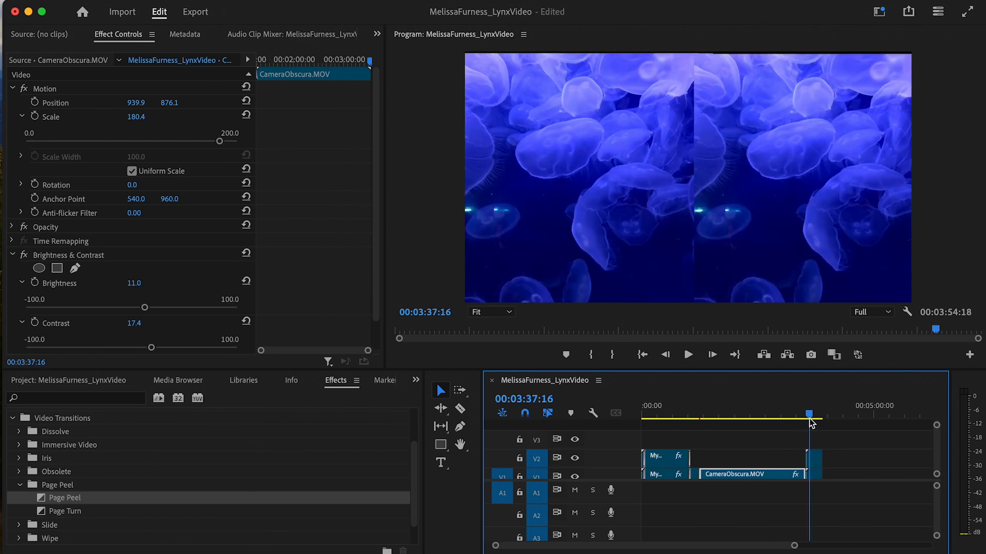
click(815, 462)
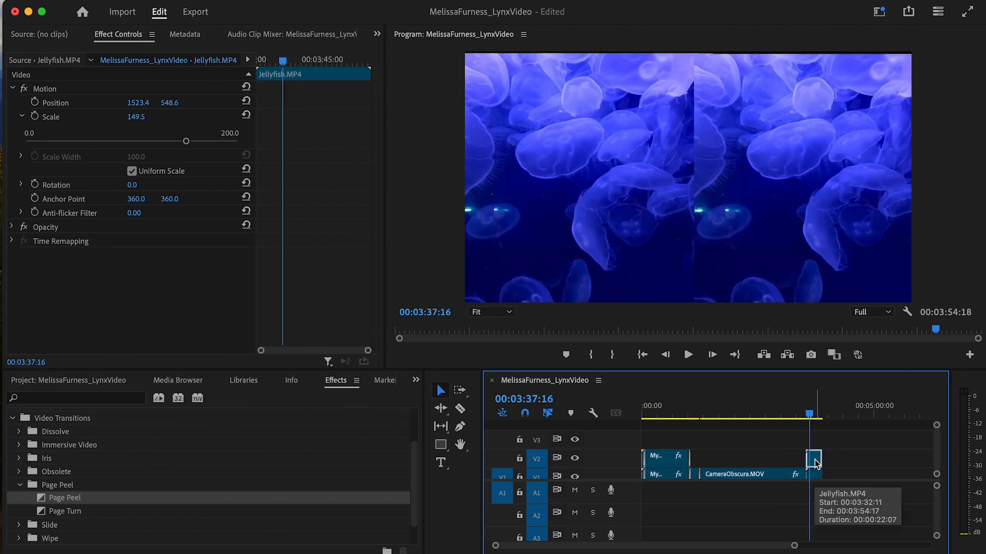
- Paste a Jellyfish copy and move it onto V2 over CameraObscura, starting around 02:08:19
drag(810, 416, 854, 417)
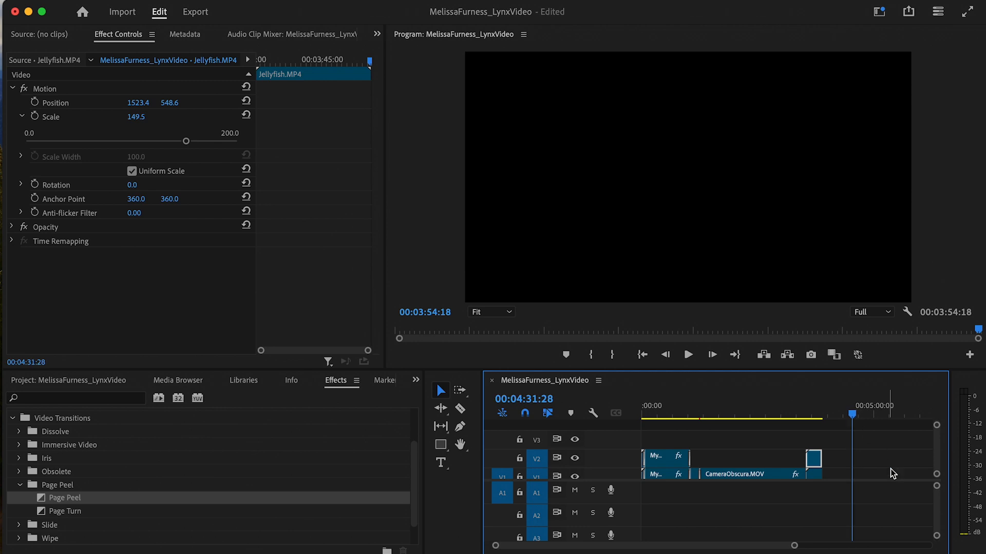
key(super+v)
drag(862, 463, 745, 462)
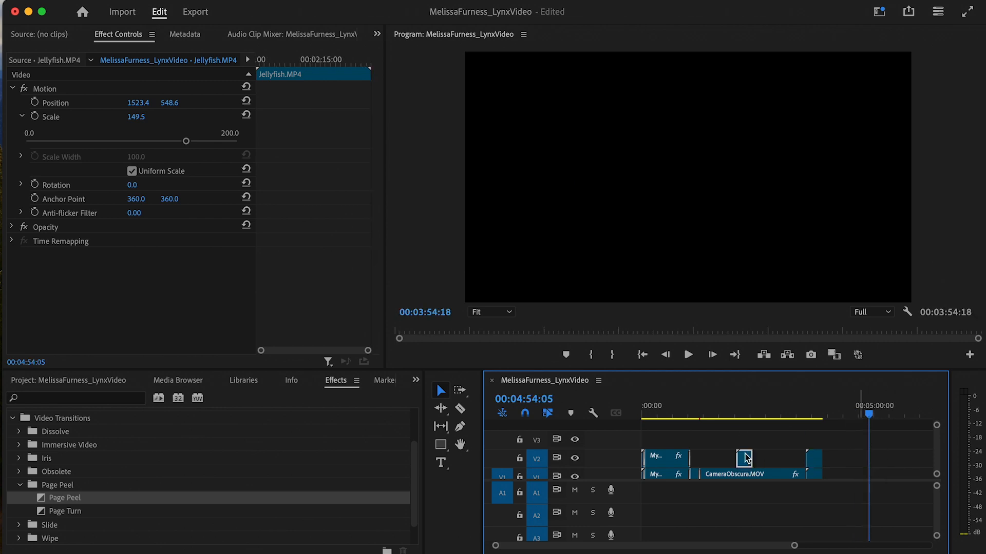
click(752, 416)
drag(752, 416, 741, 414)
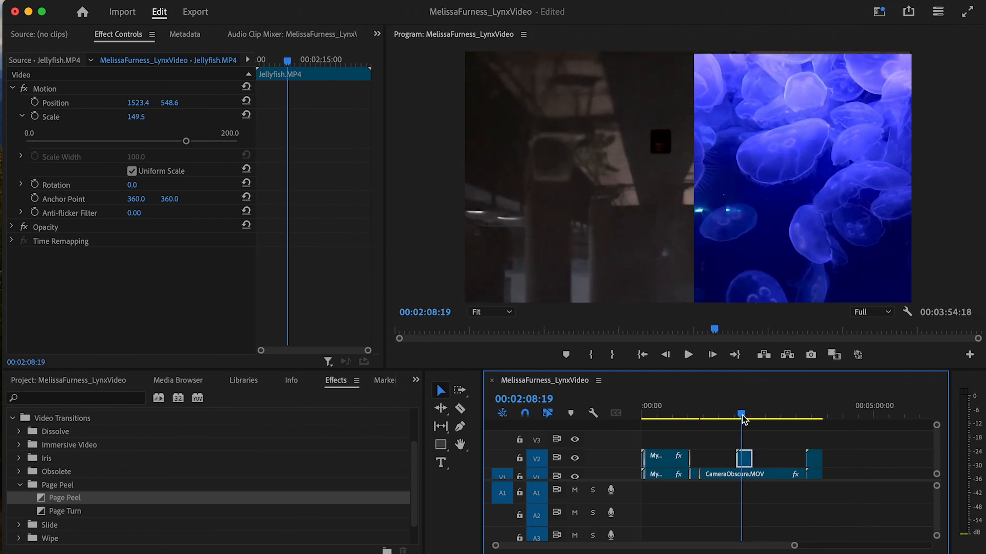
click(741, 459)
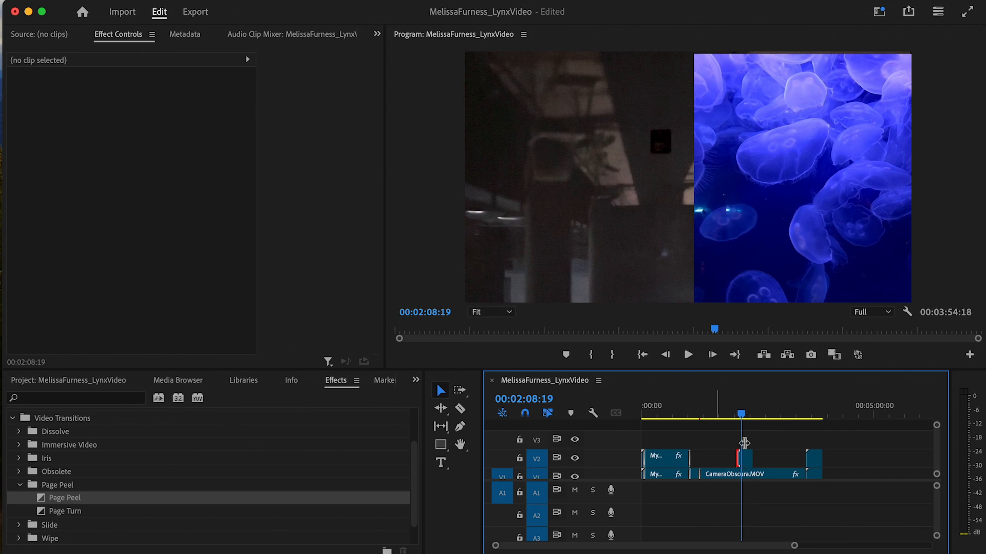
- Shift the V2 Jellyfish overlay left and enlarge it to scale 200
click(744, 459)
click(97, 104)
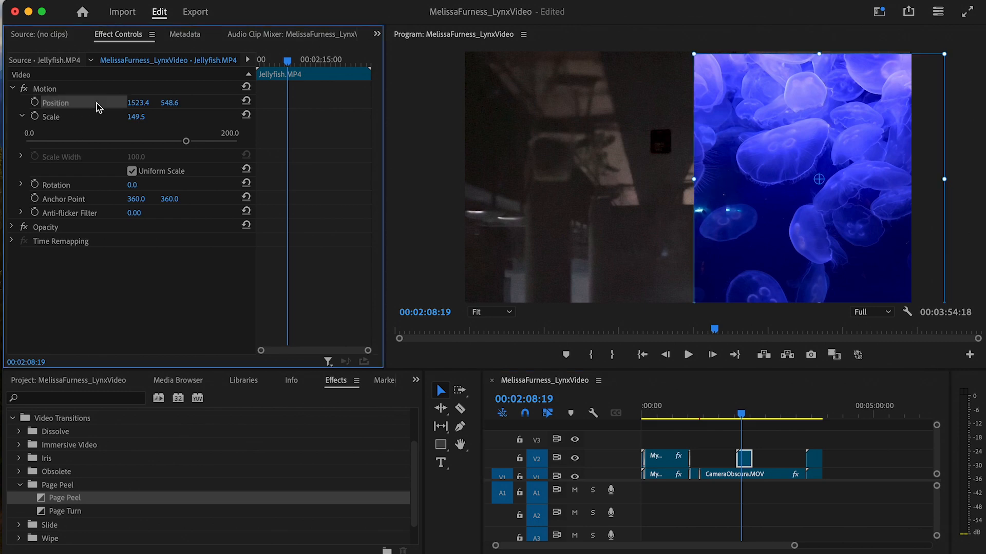
drag(817, 168, 714, 172)
drag(186, 141, 373, 153)
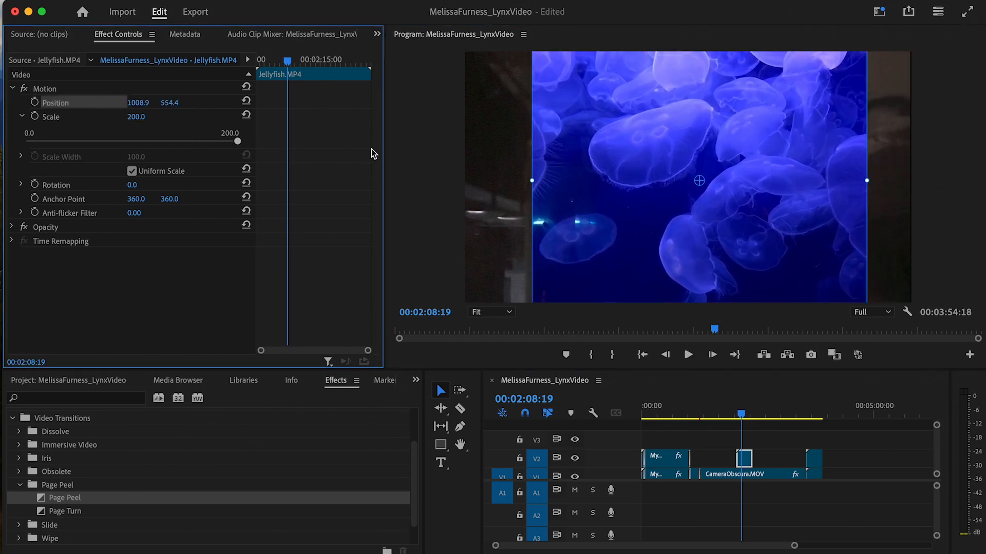
click(508, 312)
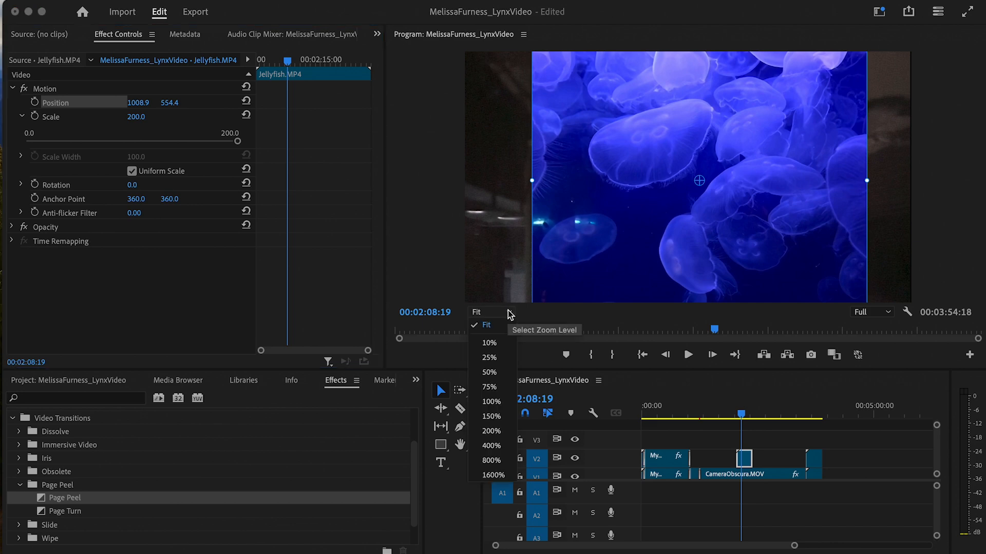
click(592, 312)
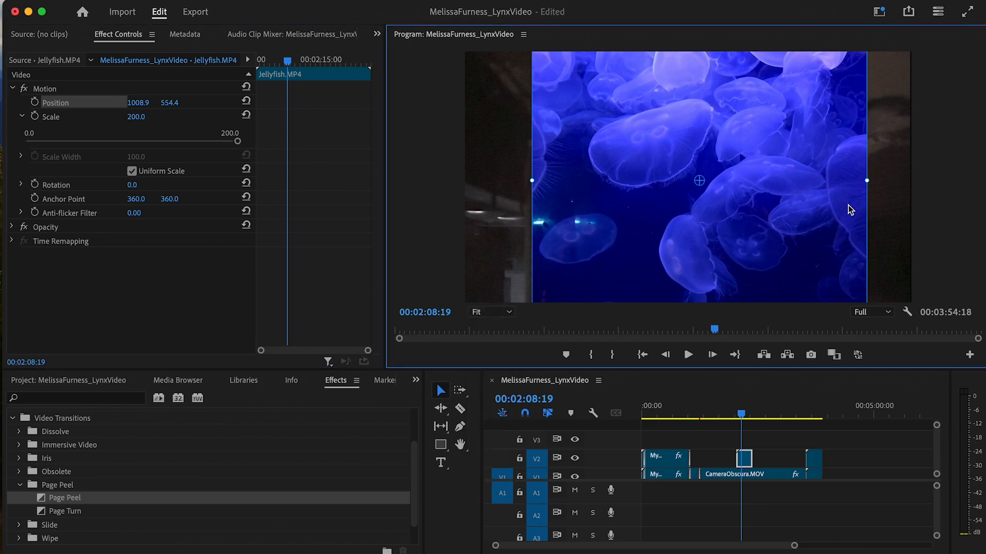
drag(871, 180, 899, 177)
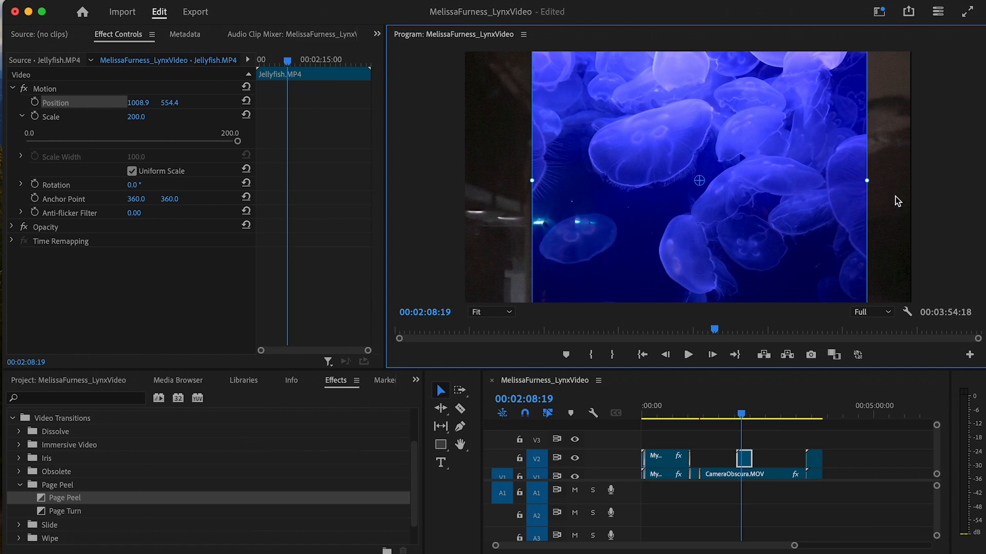
- At 10% monitor zoom, scale the overlay to 305.6, then return the monitor to Fit
click(509, 312)
click(489, 343)
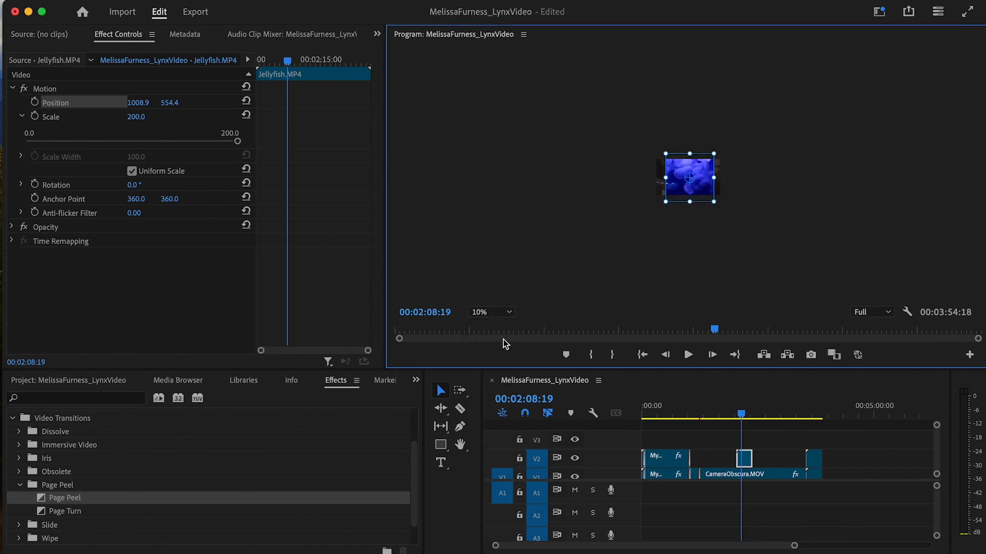
drag(711, 202, 739, 214)
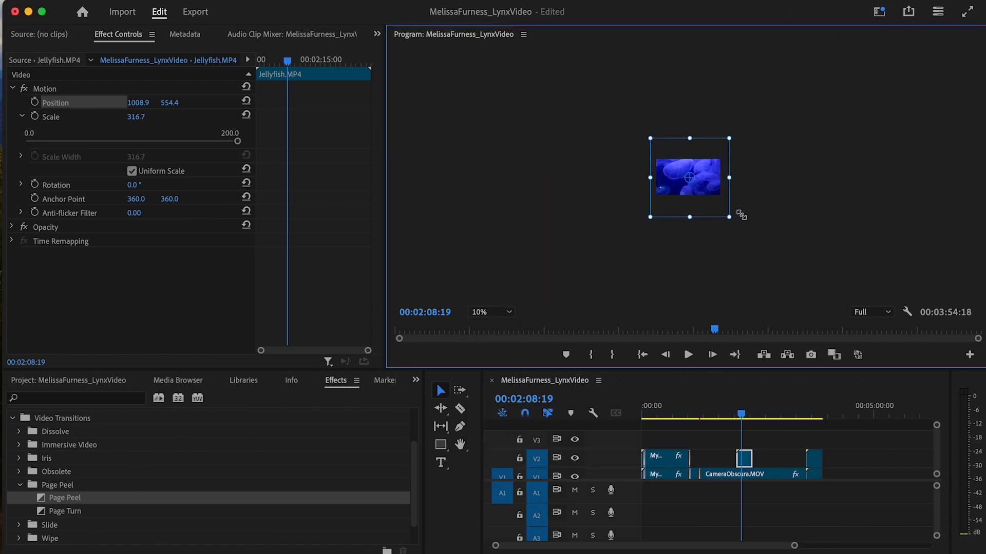
click(504, 312)
click(498, 327)
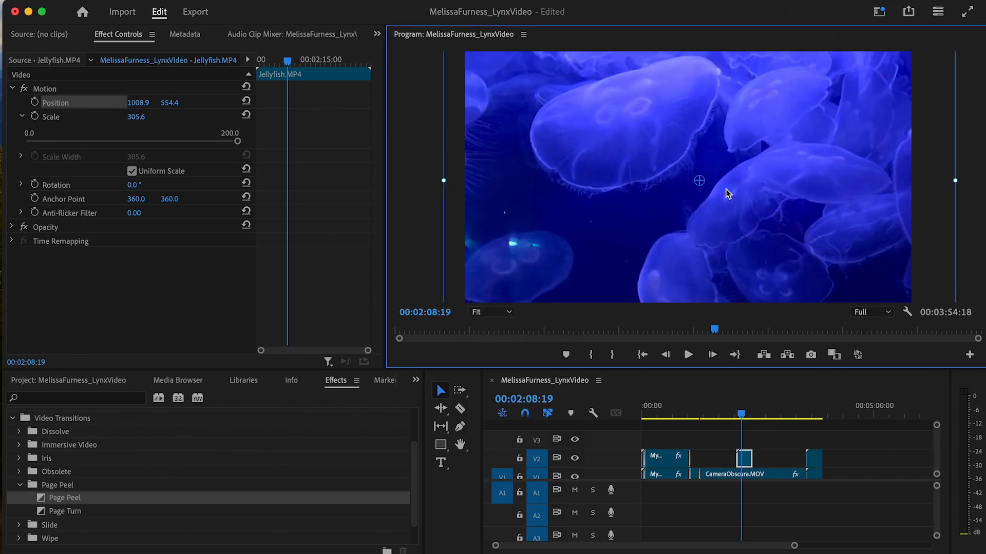
click(506, 313)
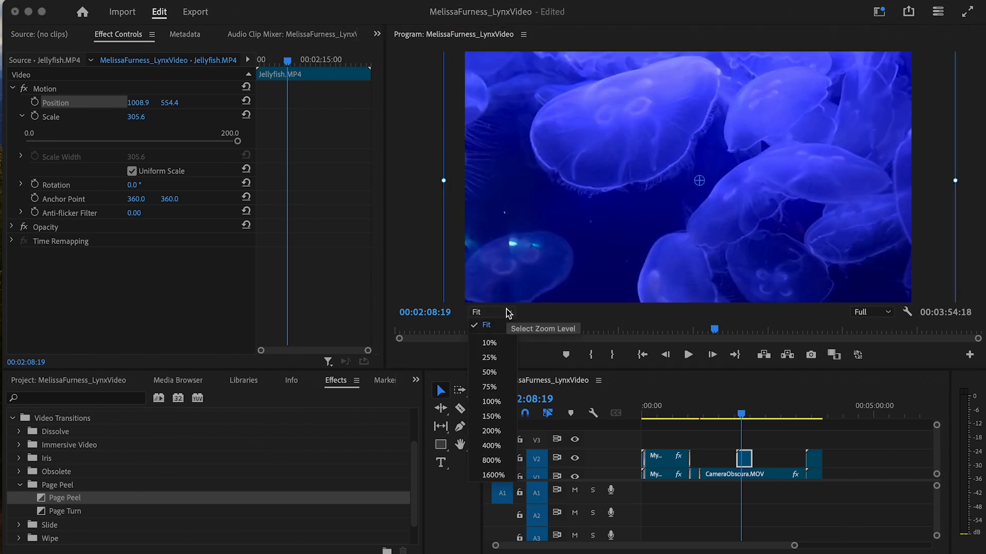
click(489, 386)
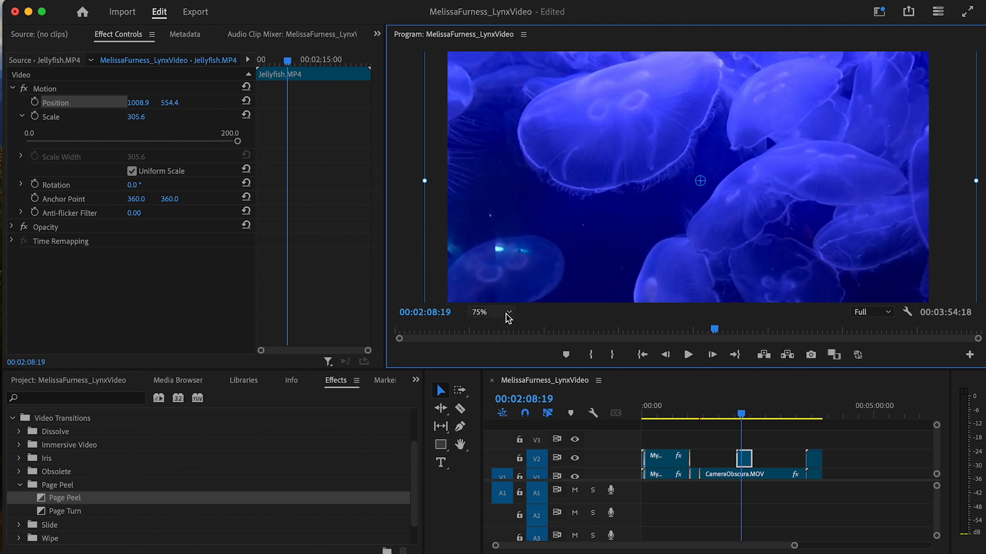
click(505, 314)
click(501, 356)
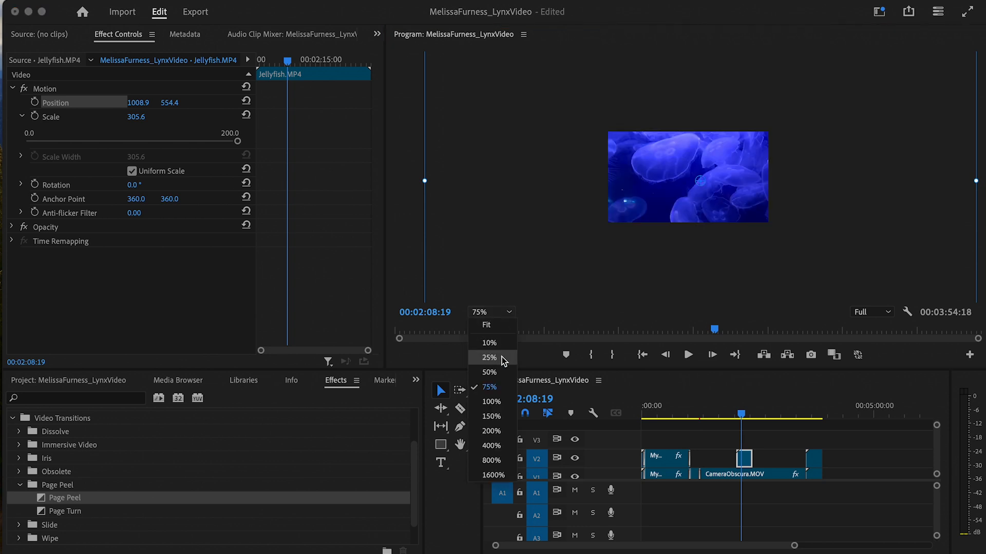
click(511, 313)
click(502, 327)
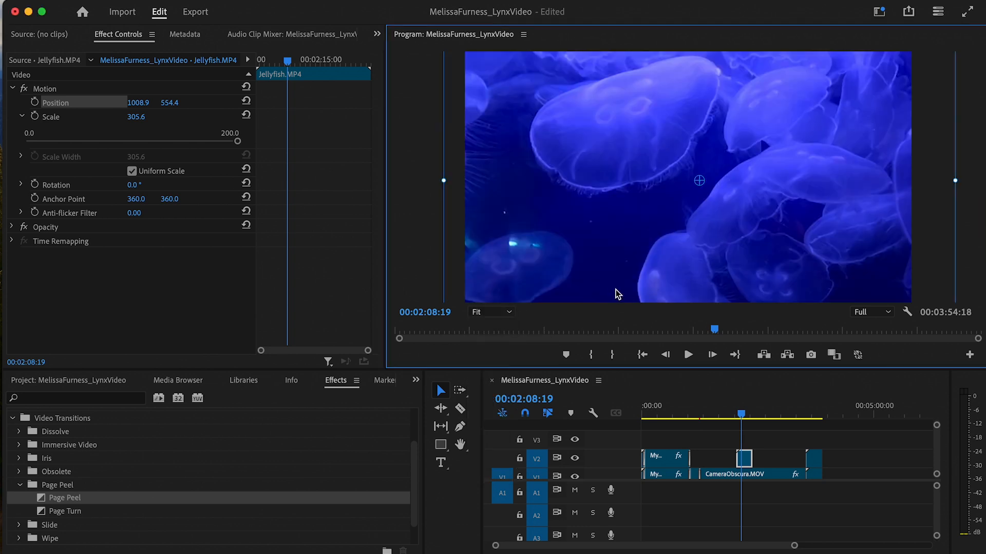
click(745, 462)
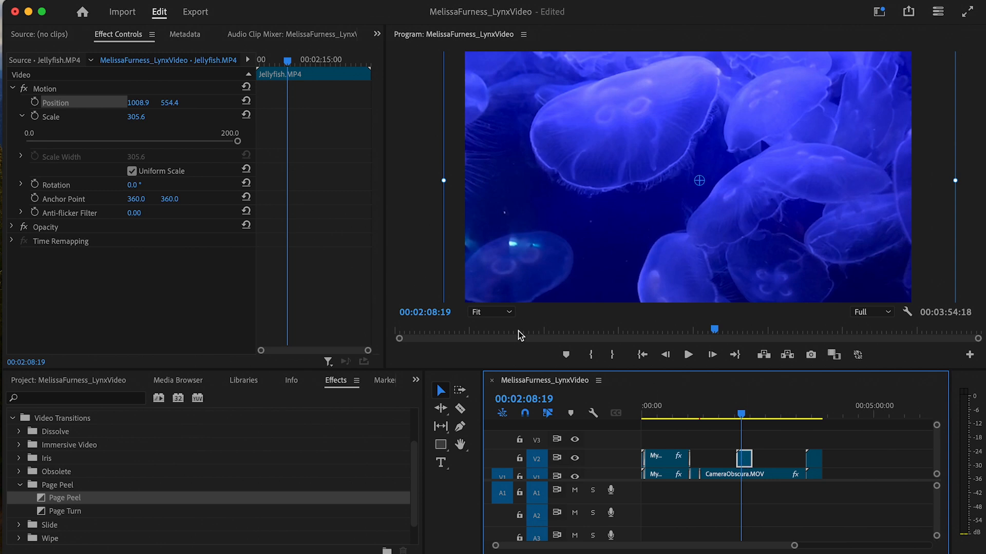
- Lower the Jellyfish overlay's Opacity to 17%
click(12, 90)
click(13, 90)
click(13, 90)
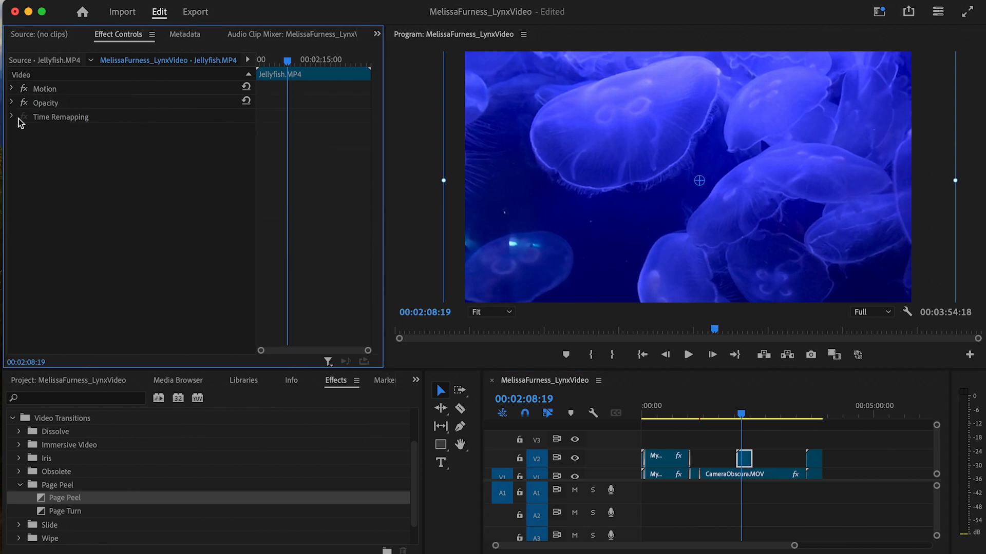
click(13, 103)
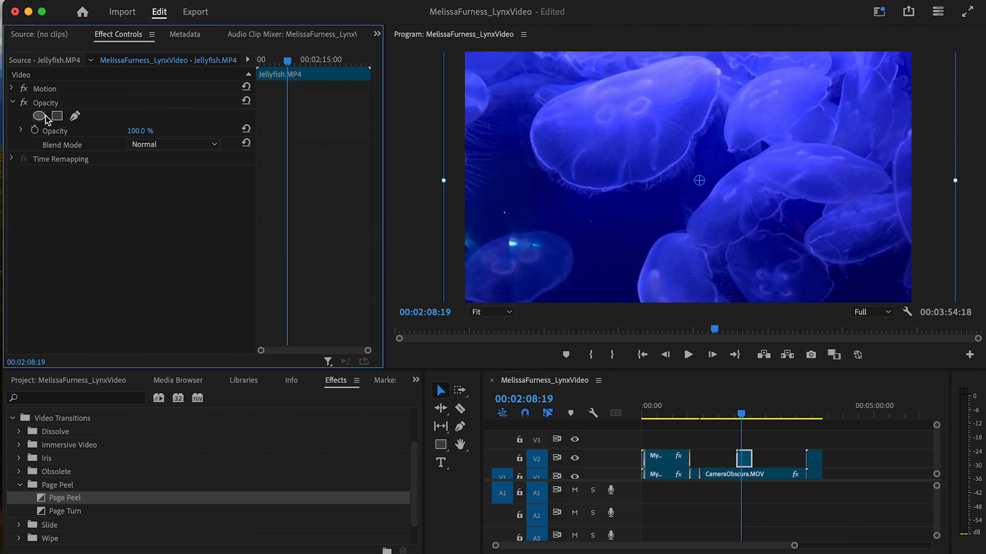
click(22, 131)
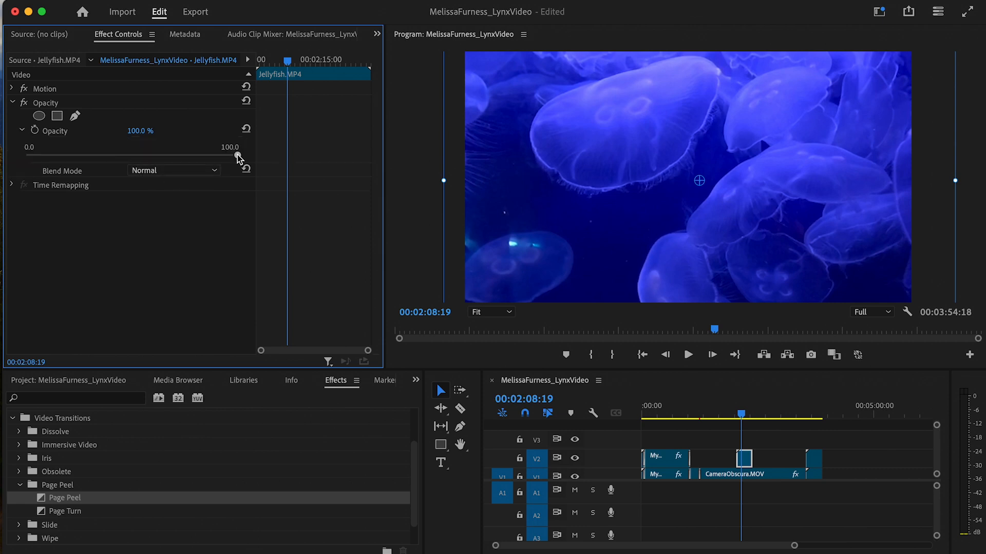
drag(237, 155, 63, 156)
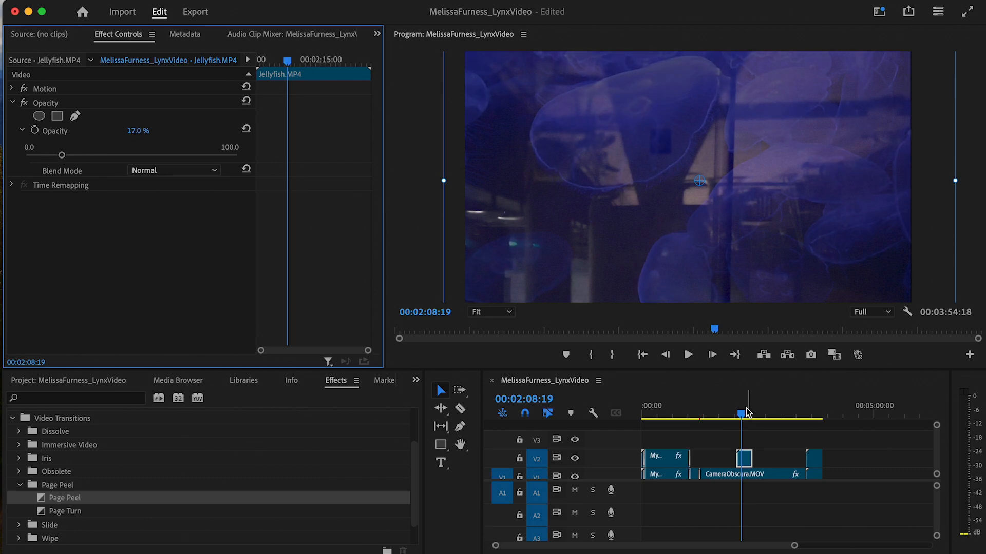
- Play the sequence from just before the overlay to preview the translucent blend
mouse_move(742, 415)
mouse_down()
mouse_move(722, 418)
mouse_move(735, 418)
mouse_up()
key(space)
key(space)
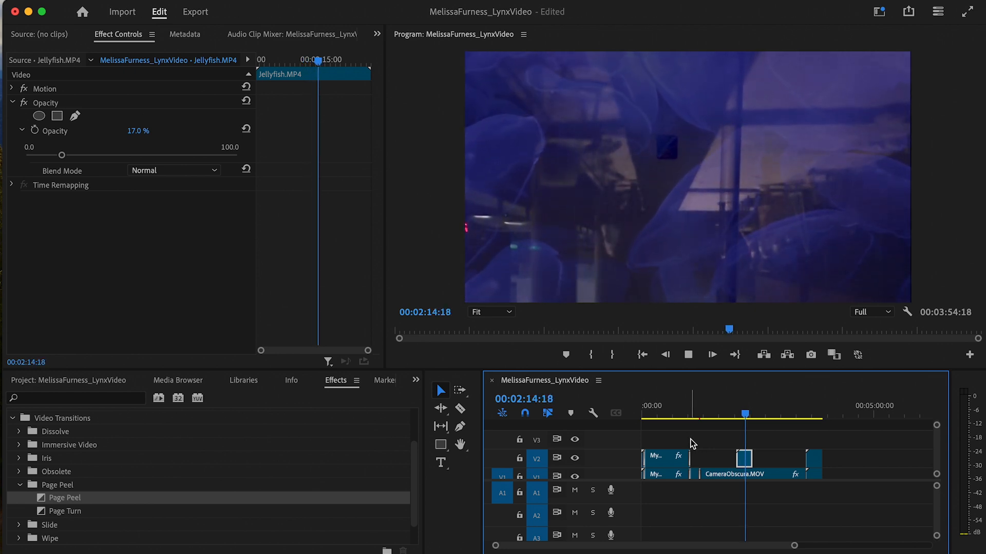
key(space)
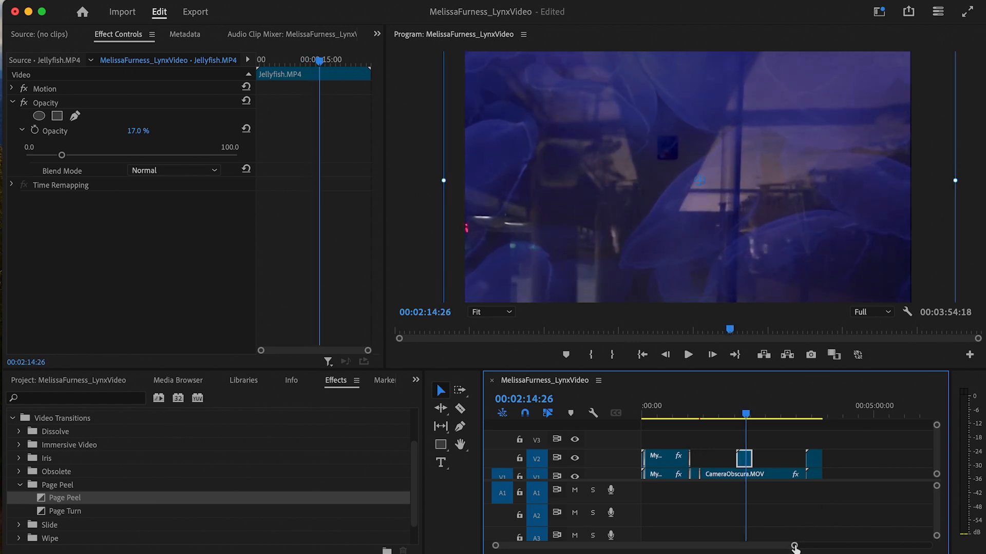
drag(795, 547, 815, 548)
click(439, 395)
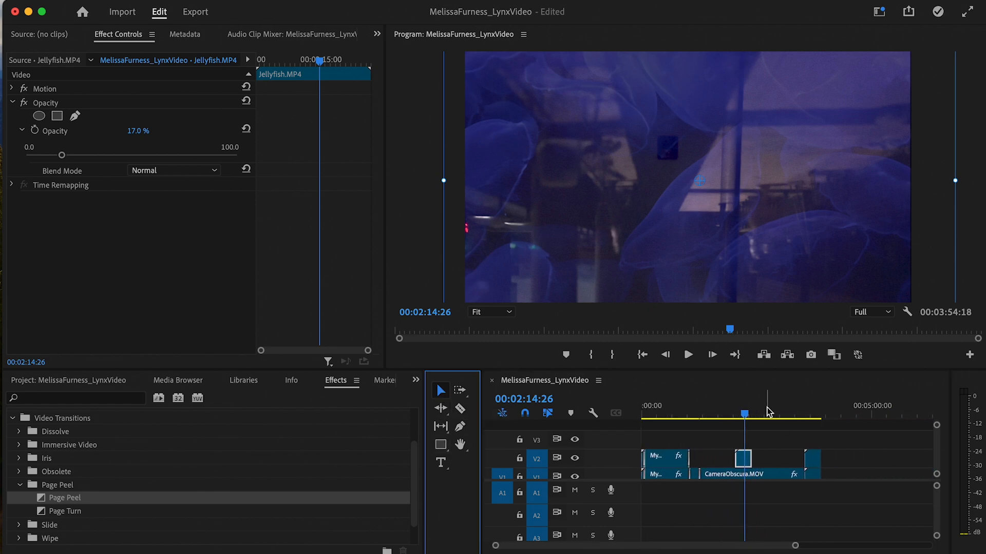
- Split CameraObscura.MOV at the playhead with the Razor tool
drag(744, 417, 767, 422)
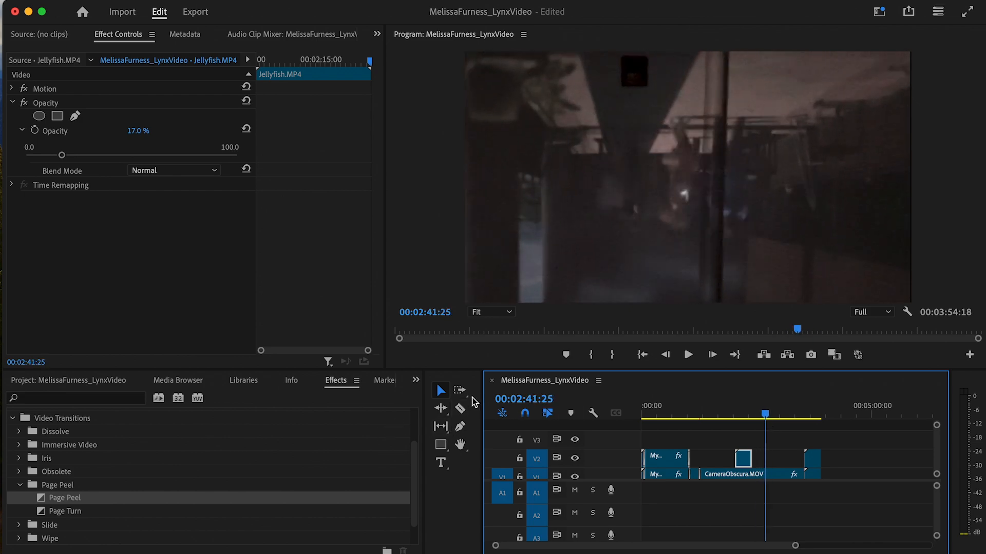
click(461, 411)
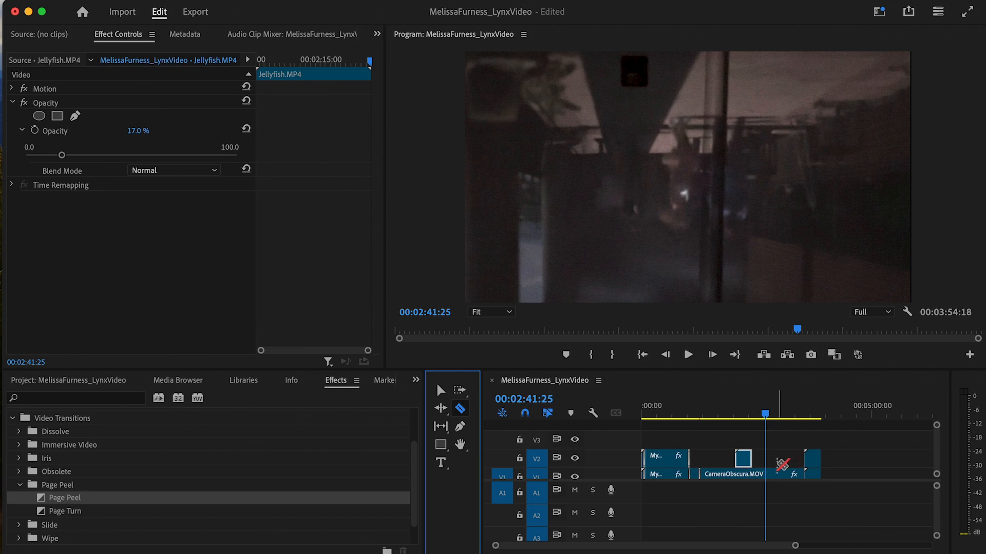
click(768, 475)
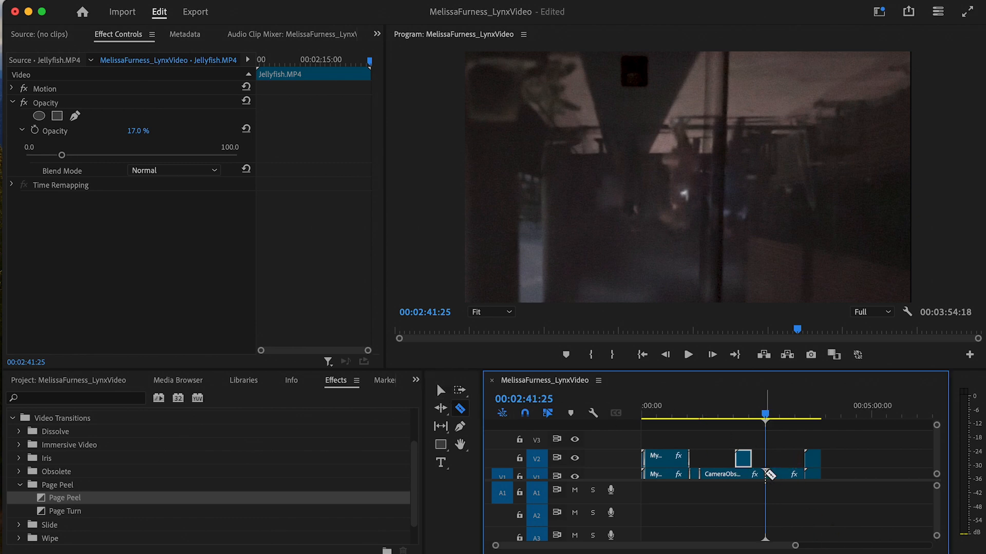
- Move the cut CameraObscura piece up onto V2 near 00:03:04:14 and enlarge the video tracks
click(440, 390)
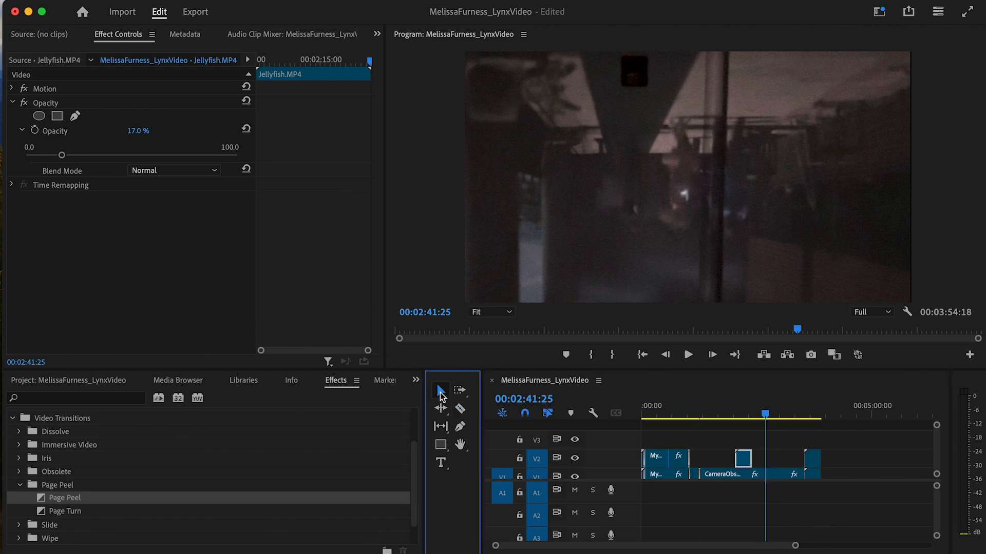
click(774, 417)
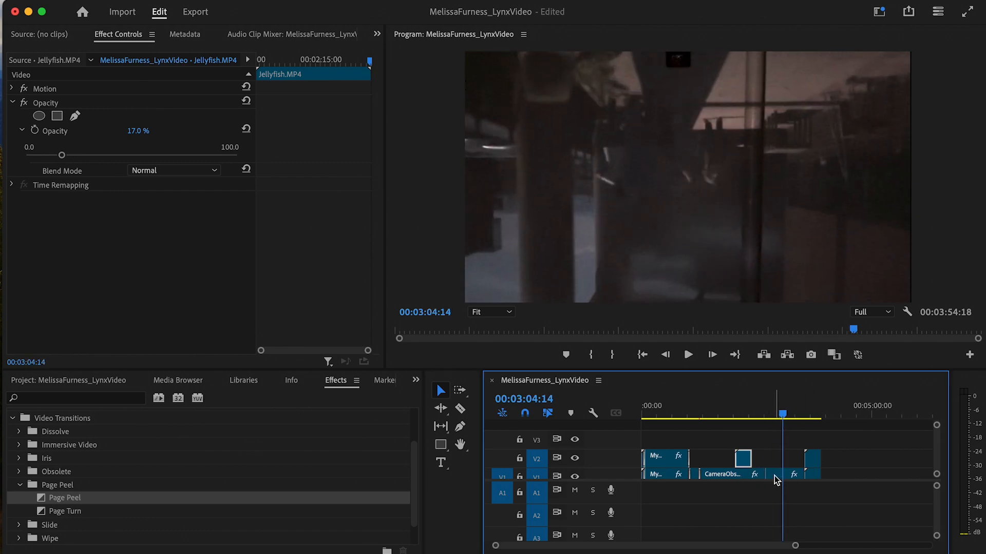
drag(774, 476, 846, 484)
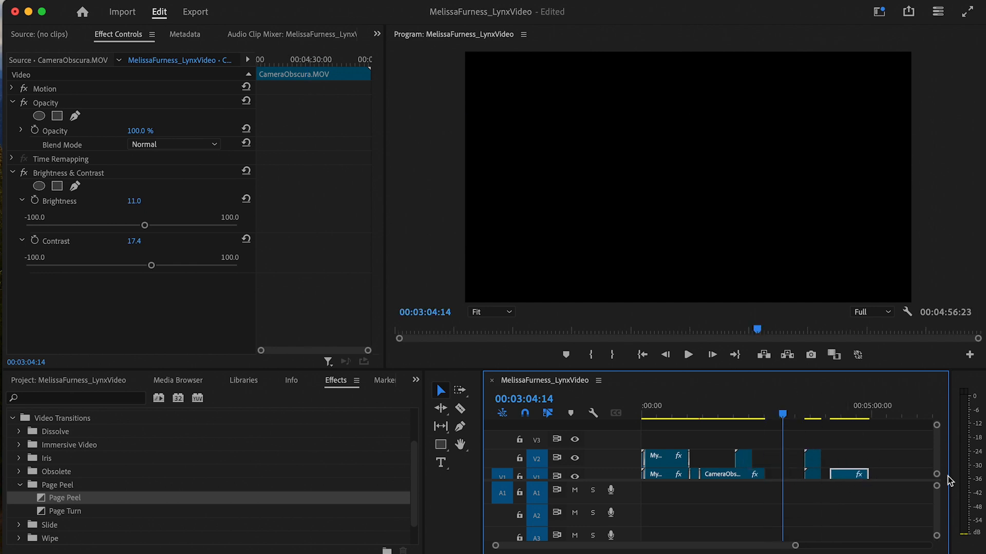
drag(937, 487, 937, 493)
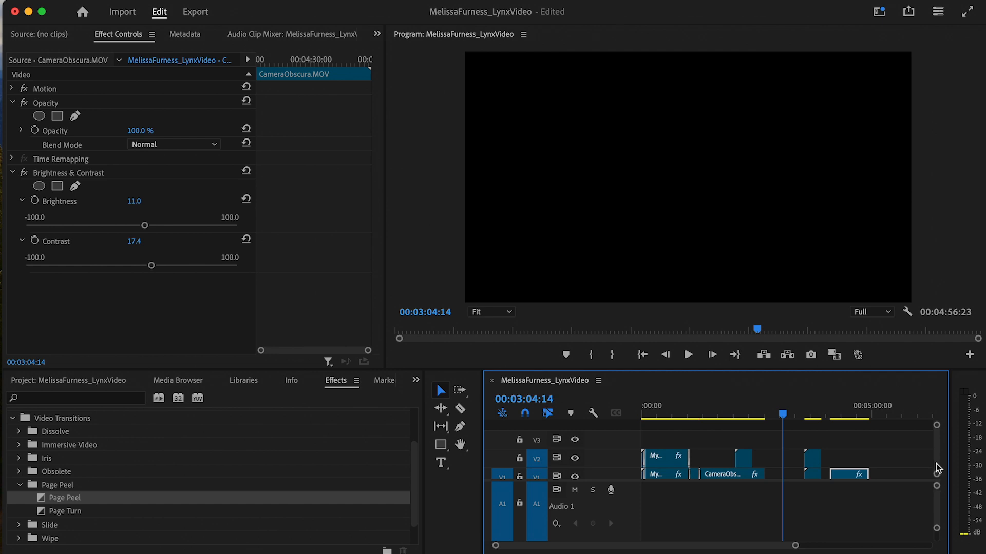
mouse_move(937, 473)
mouse_down()
mouse_move(937, 463)
mouse_move(938, 473)
mouse_up()
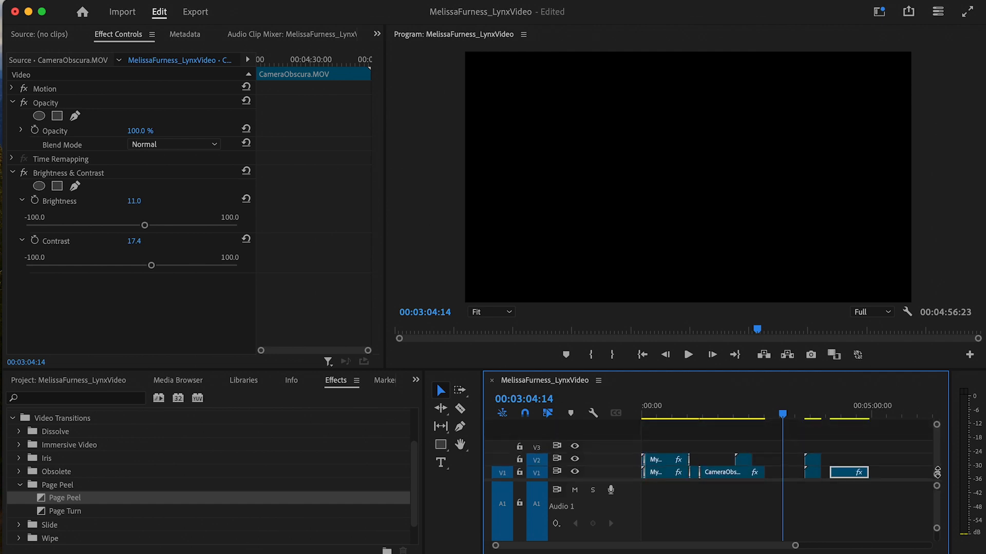
- Ripple-delete the empty gaps on V1 so the later clips close up
click(792, 475)
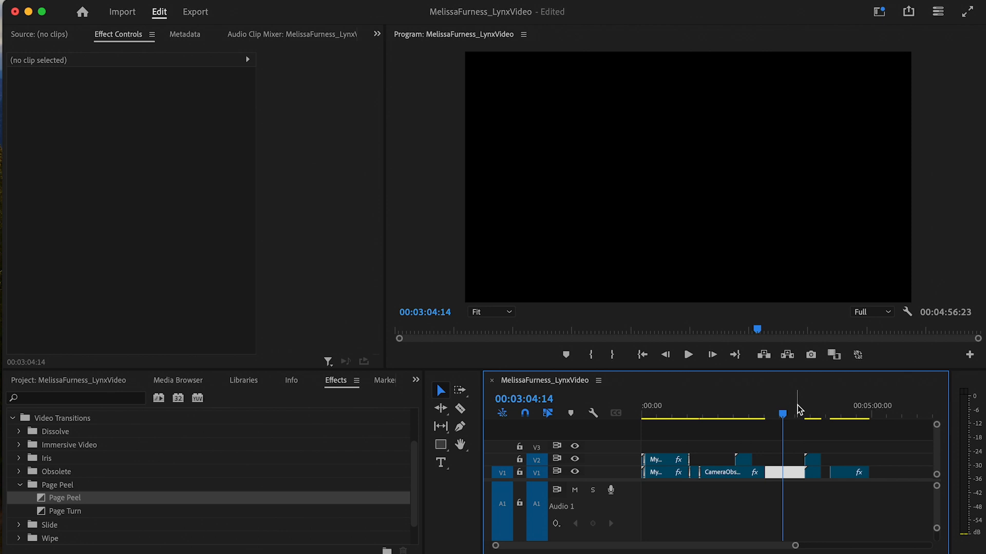
click(789, 473)
click(790, 472)
key(Delete)
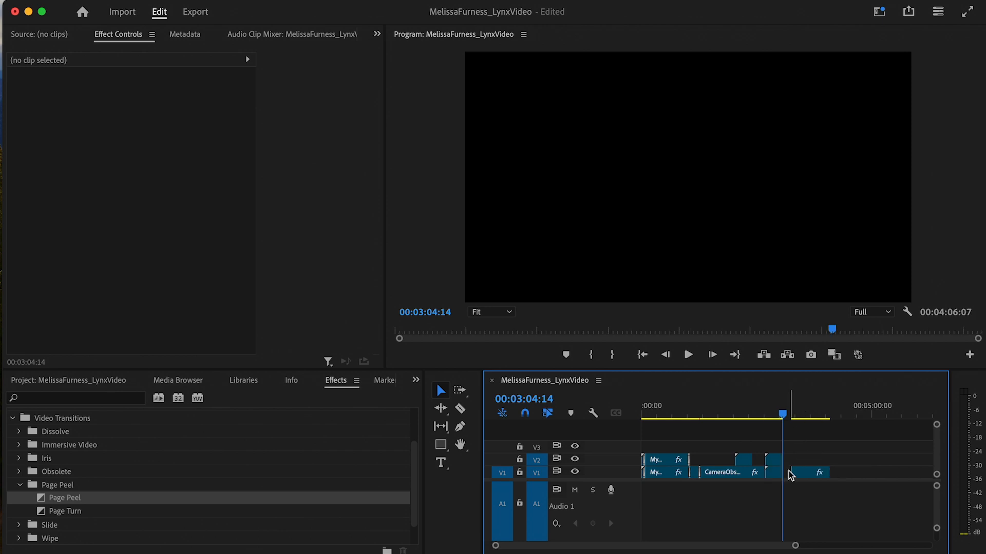
click(790, 473)
key(Delete)
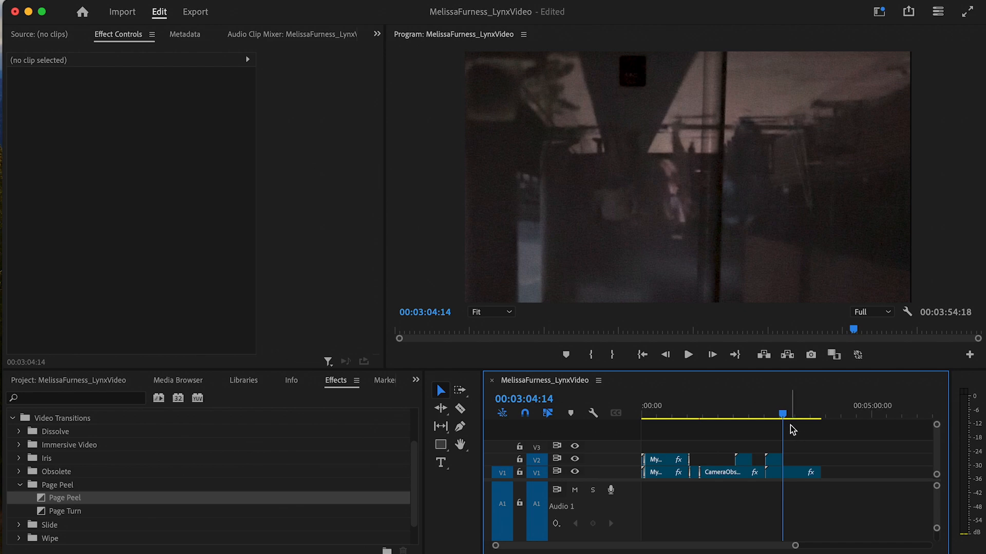
drag(782, 415, 694, 485)
key(space)
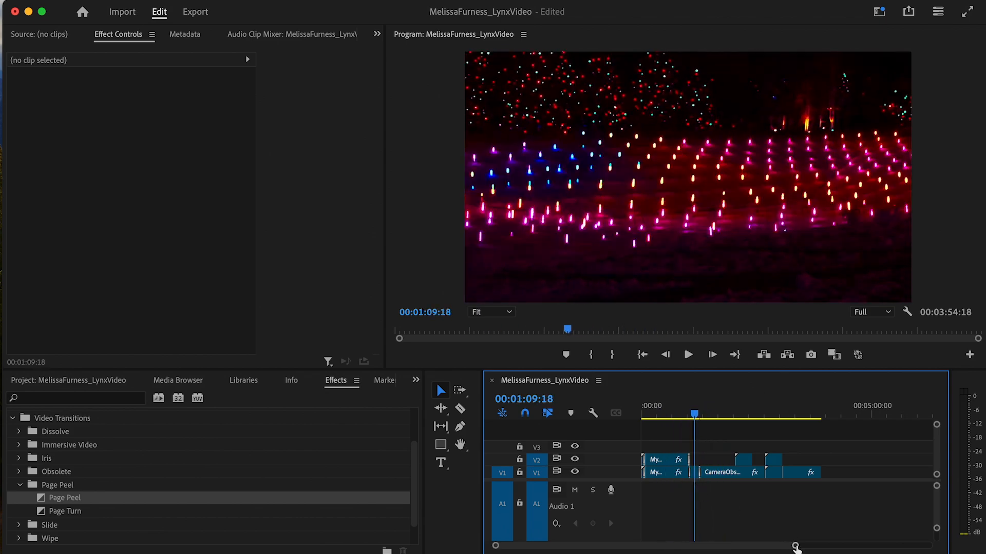
mouse_move(795, 547)
mouse_down()
mouse_move(766, 549)
mouse_move(814, 550)
mouse_move(805, 547)
mouse_up()
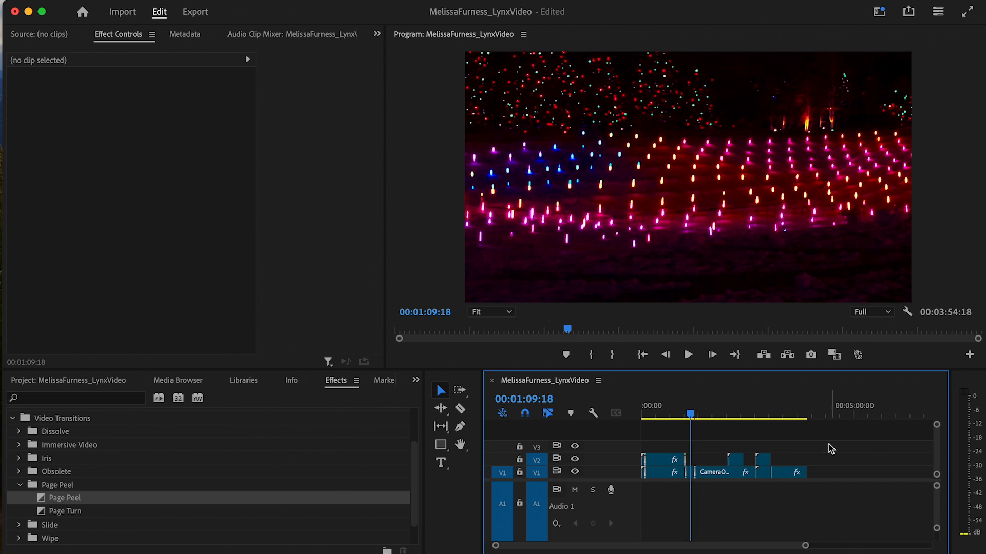
drag(821, 442, 642, 474)
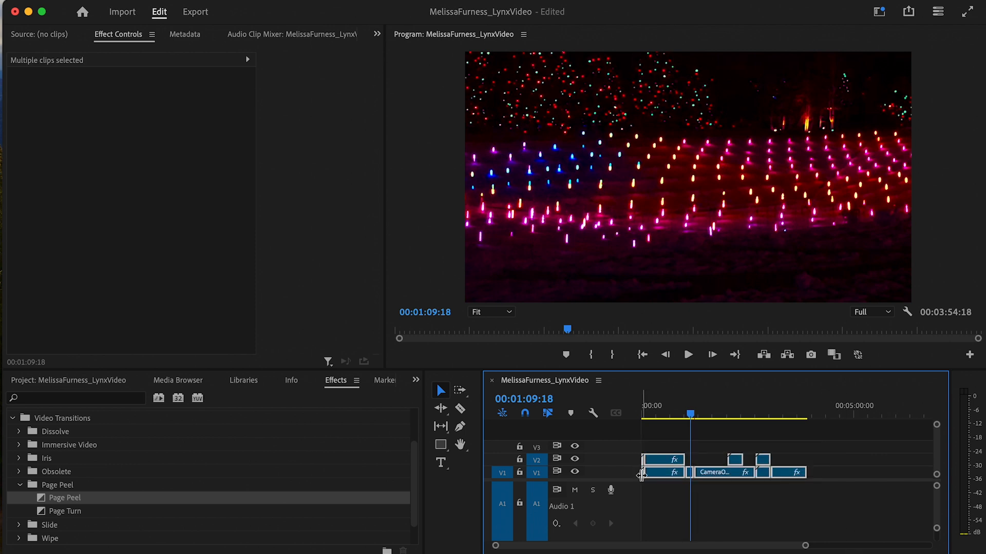
mouse_move(815, 413)
mouse_down()
mouse_move(850, 410)
mouse_move(831, 414)
mouse_up()
key(super+v)
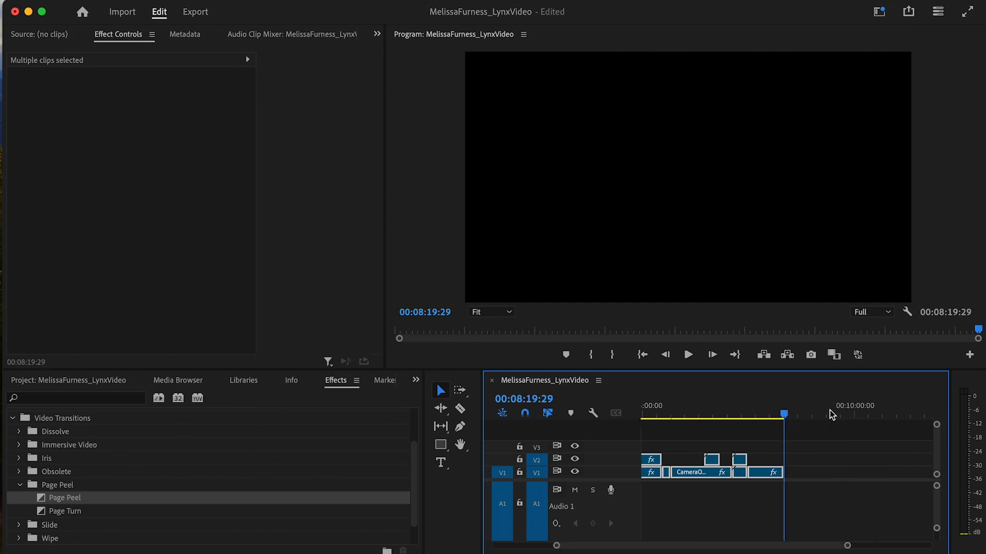
drag(847, 545, 904, 547)
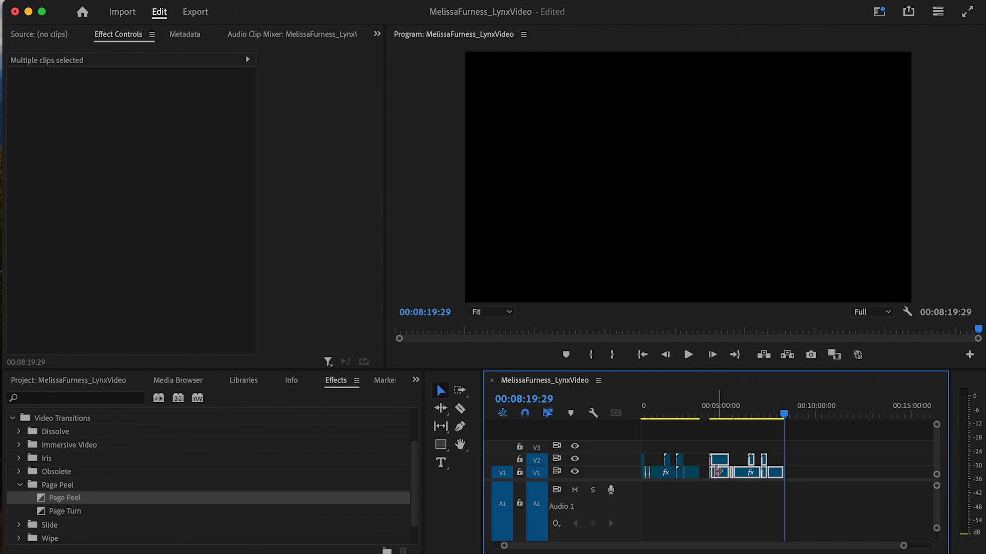
click(704, 473)
key(Delete)
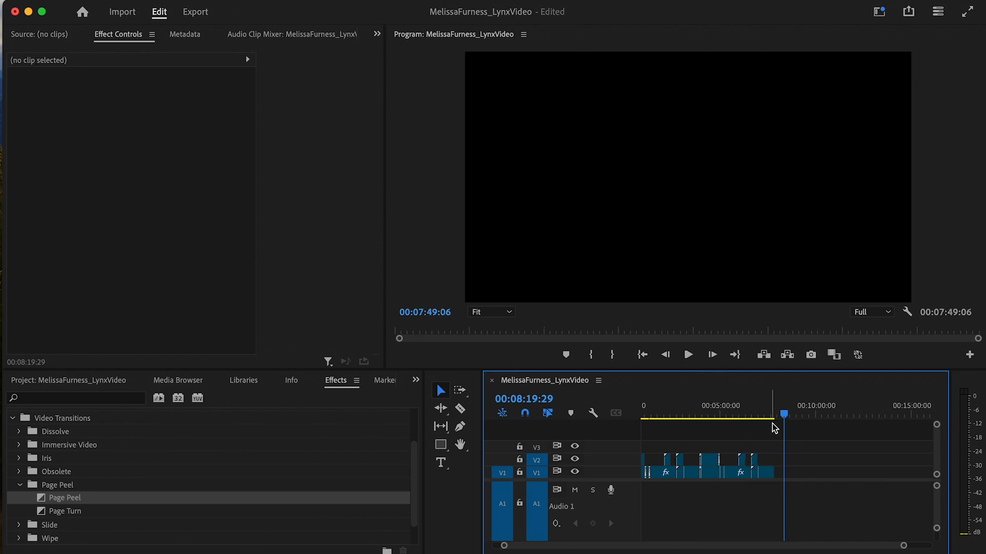
drag(784, 418, 729, 433)
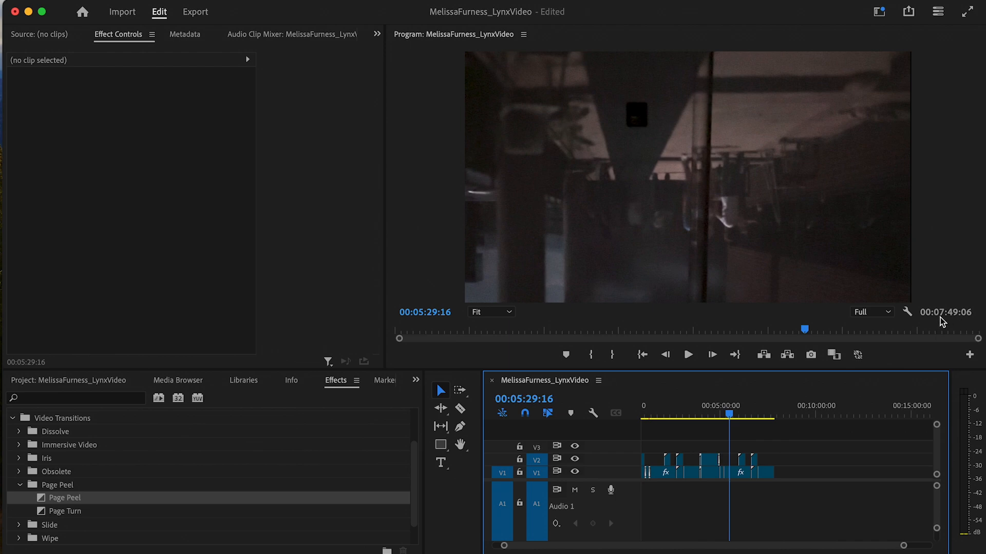
drag(739, 418, 776, 418)
key(Home)
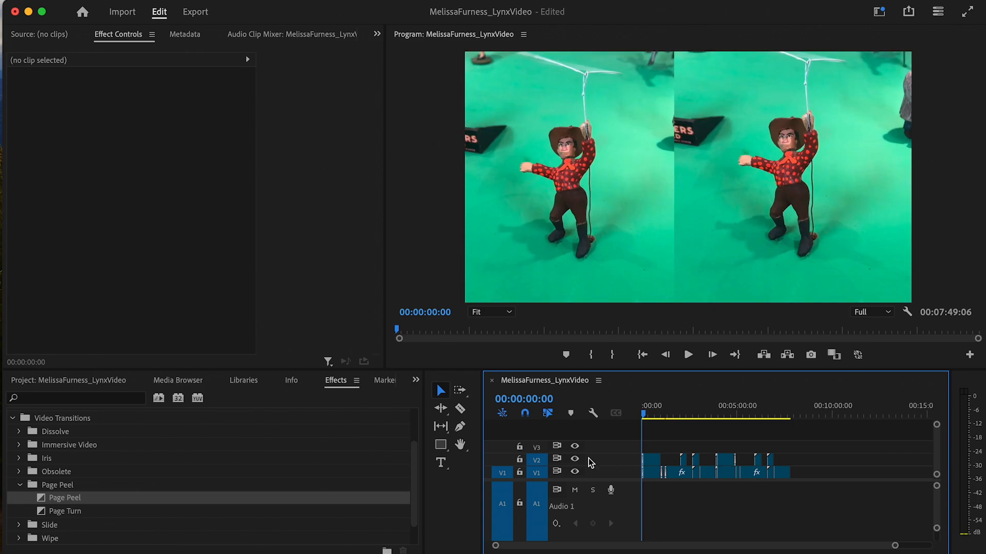
drag(642, 445, 643, 469)
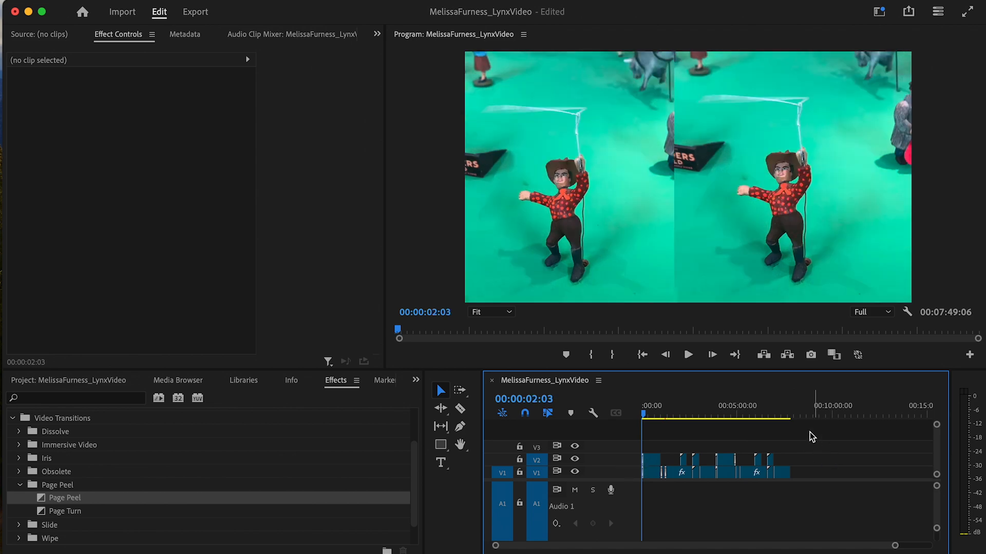
key(super+z)
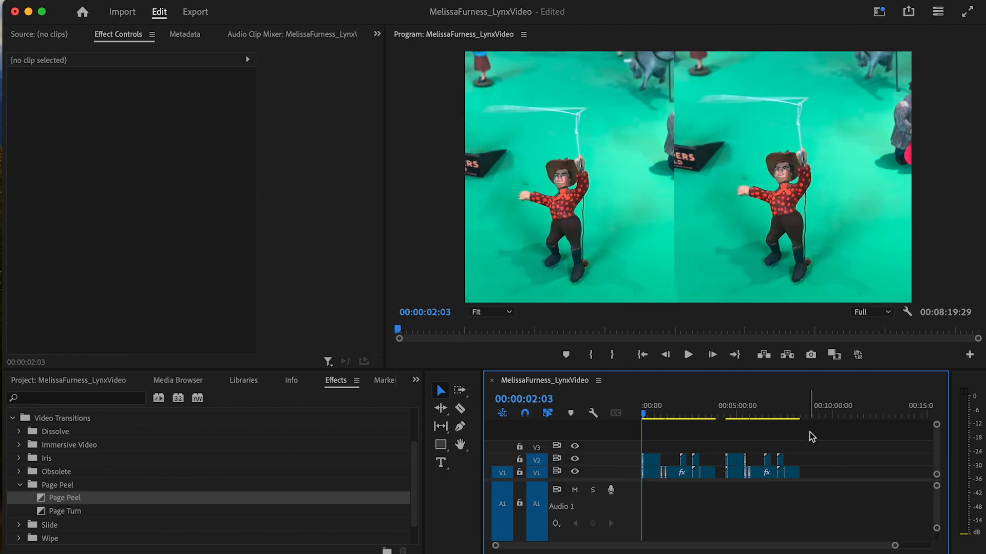
key(super+z)
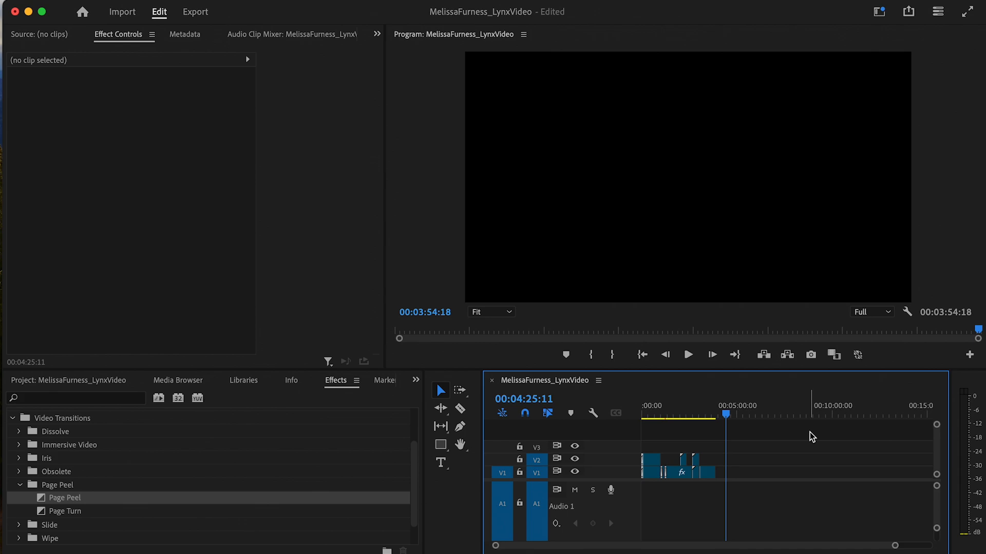
drag(731, 416, 649, 416)
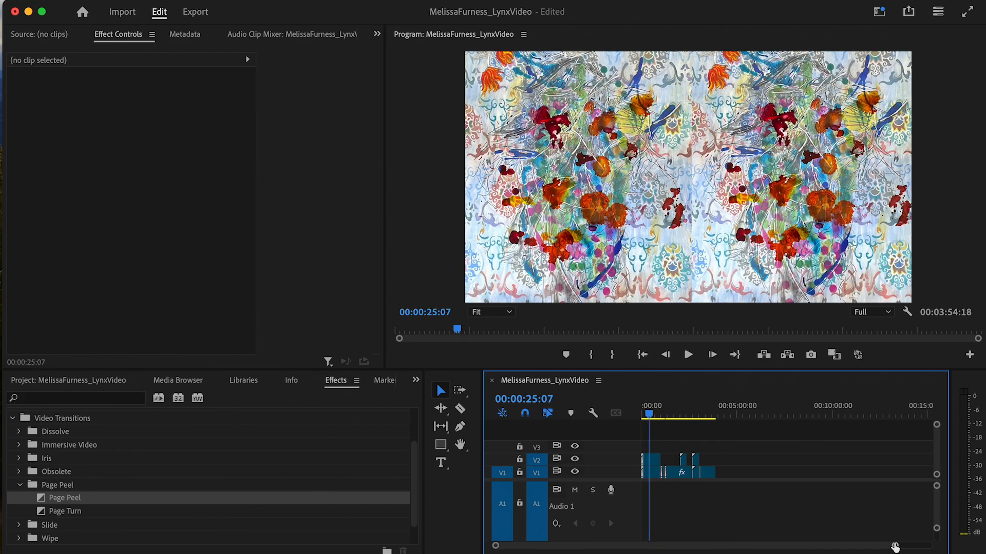
drag(895, 545, 665, 545)
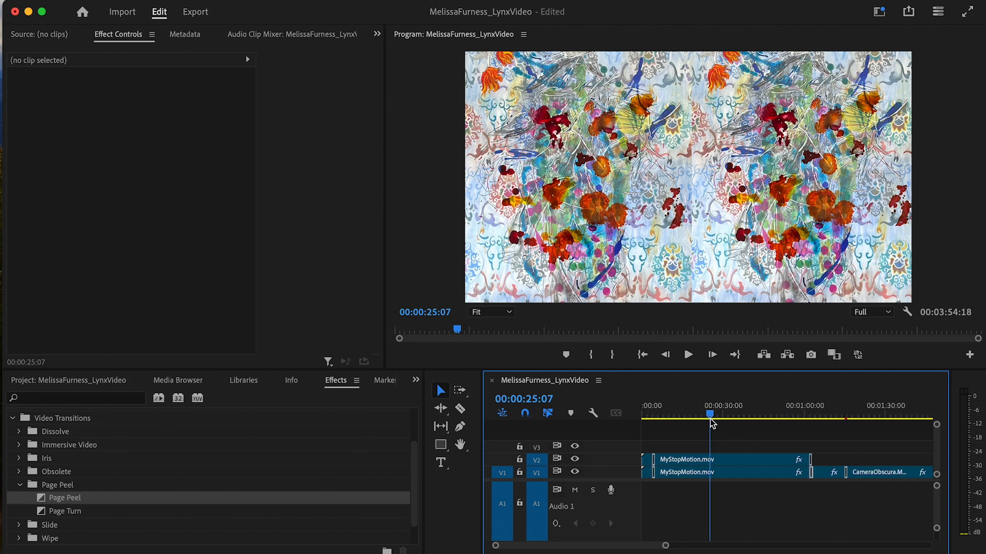
- Razor both stacked MyStopMotion clips at the 28-second mark
drag(710, 418, 719, 487)
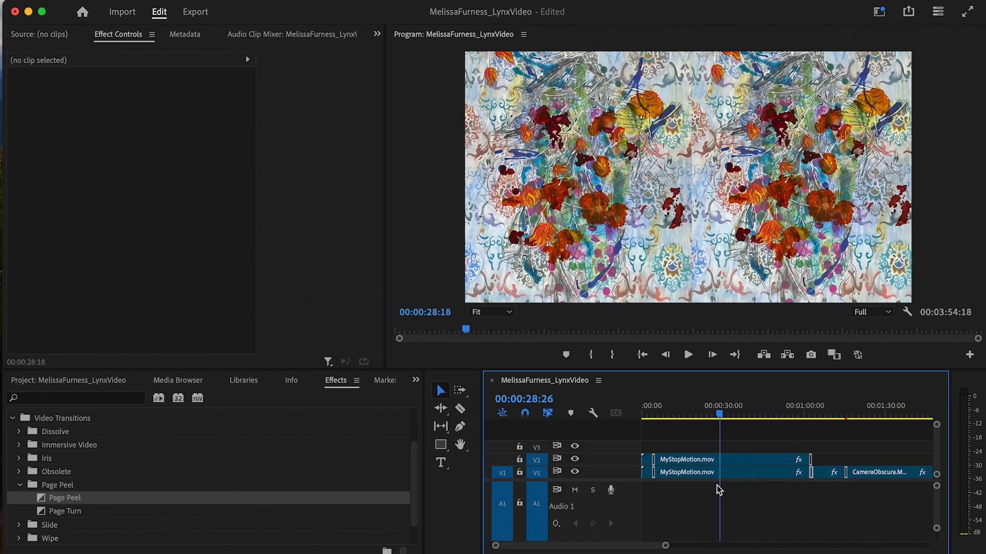
click(459, 409)
click(721, 460)
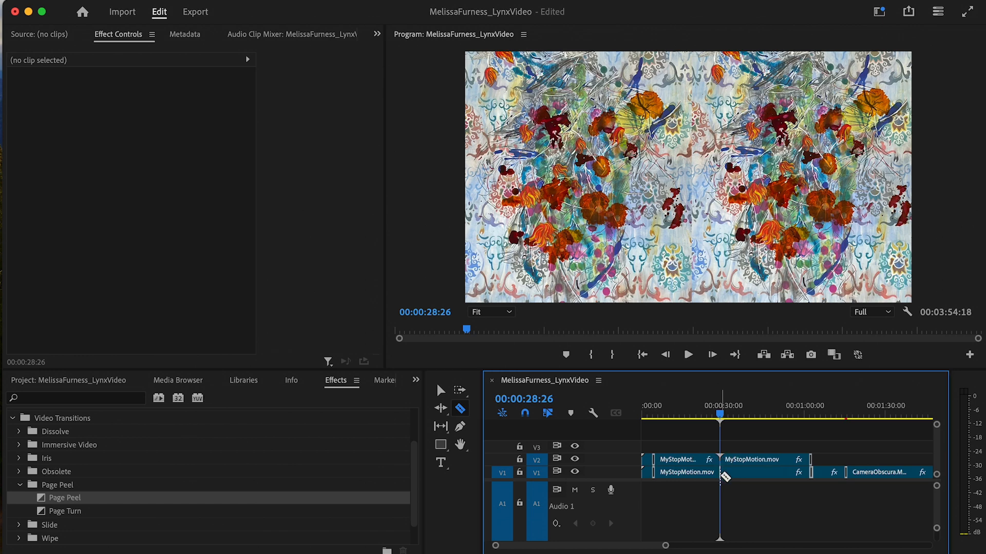
click(720, 472)
- Delete both opening MyStopMotion pieces and ripple-delete the gap at the sequence start
click(443, 391)
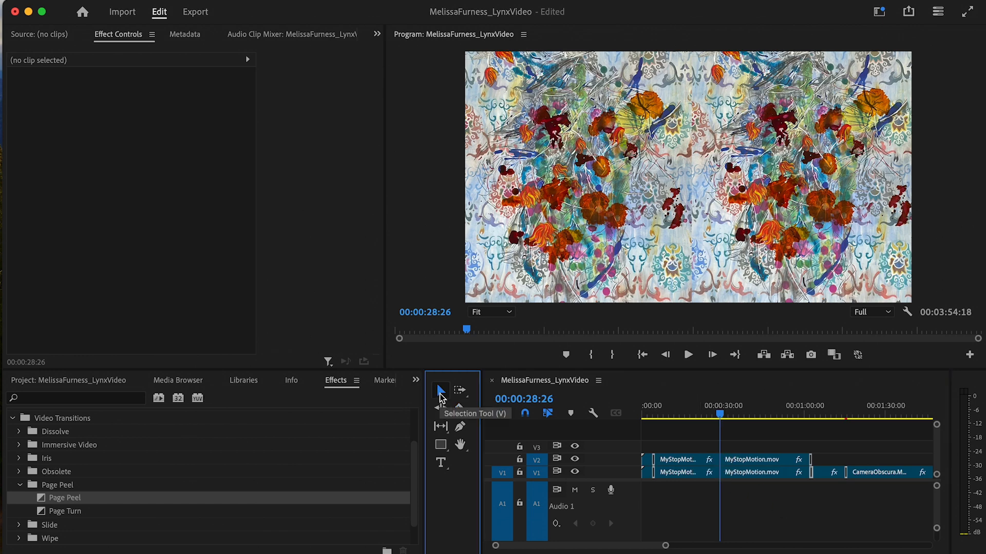
click(701, 460)
shift+click(699, 472)
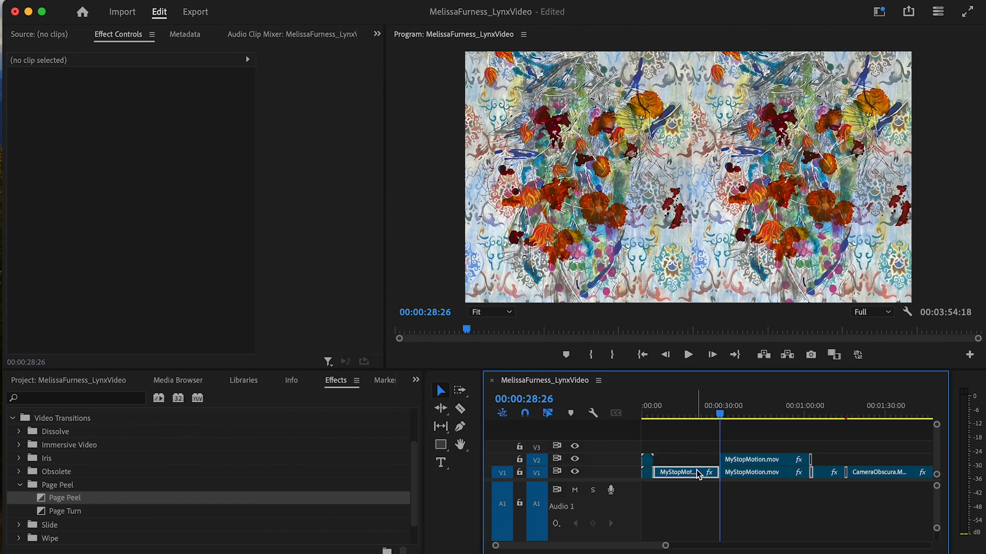
key(Delete)
click(690, 465)
key(Delete)
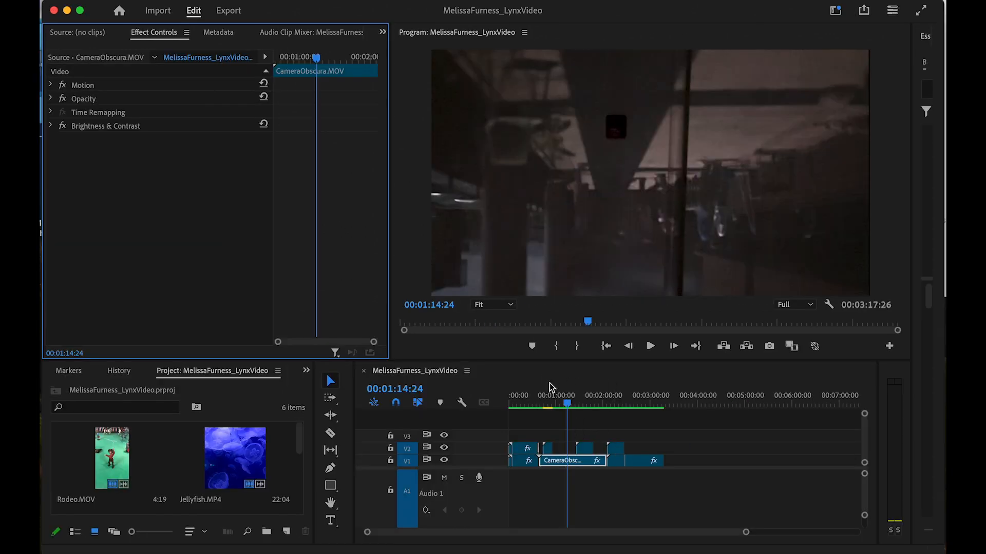
- Drag the CameraObscura Time Remapping speed rubber band in Effect Controls until it reads 230%
drag(569, 405, 562, 417)
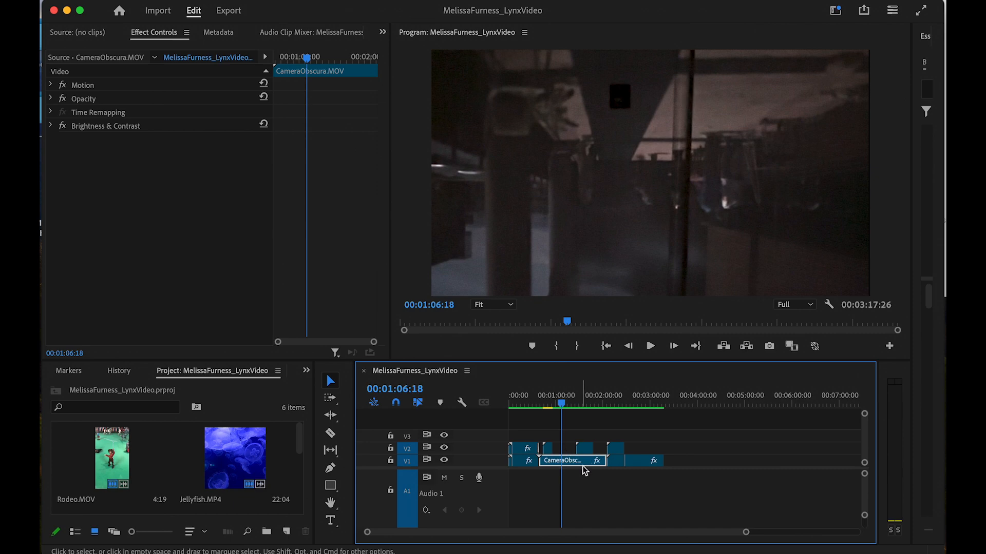
click(51, 112)
click(60, 126)
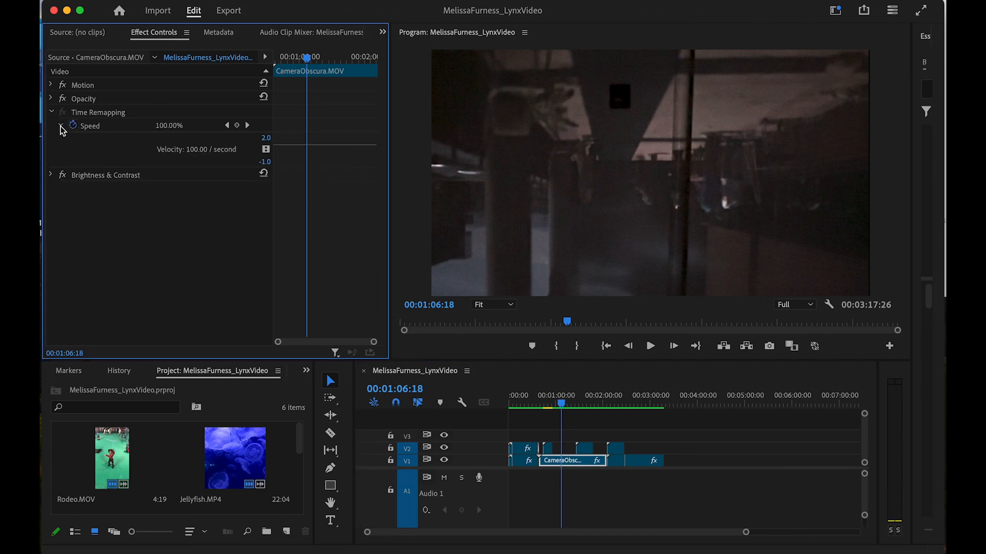
click(581, 466)
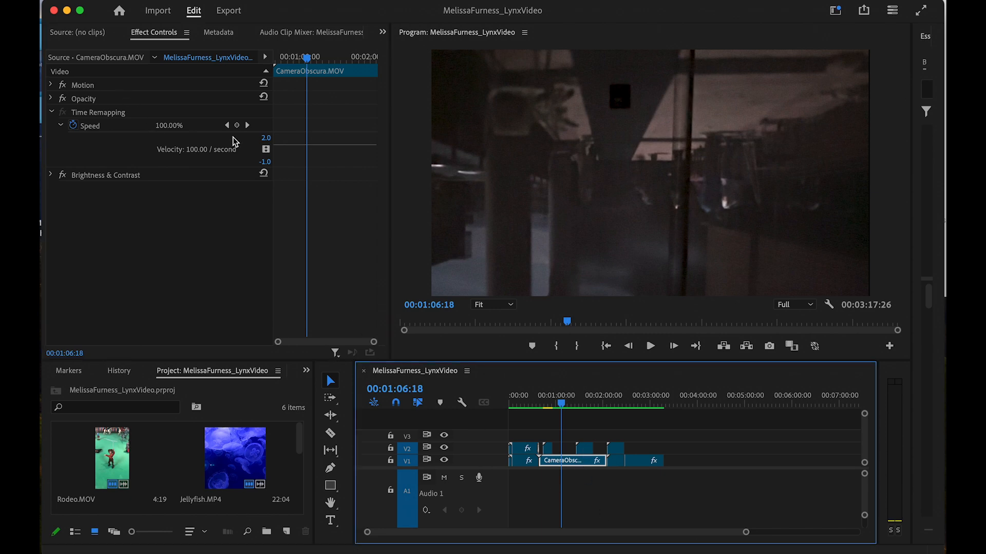
click(61, 132)
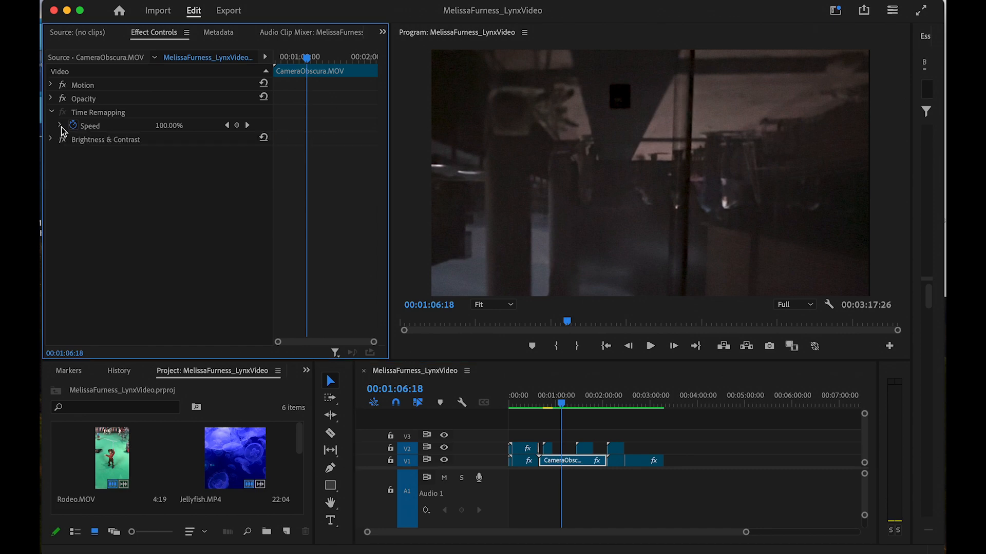
drag(312, 153, 340, 101)
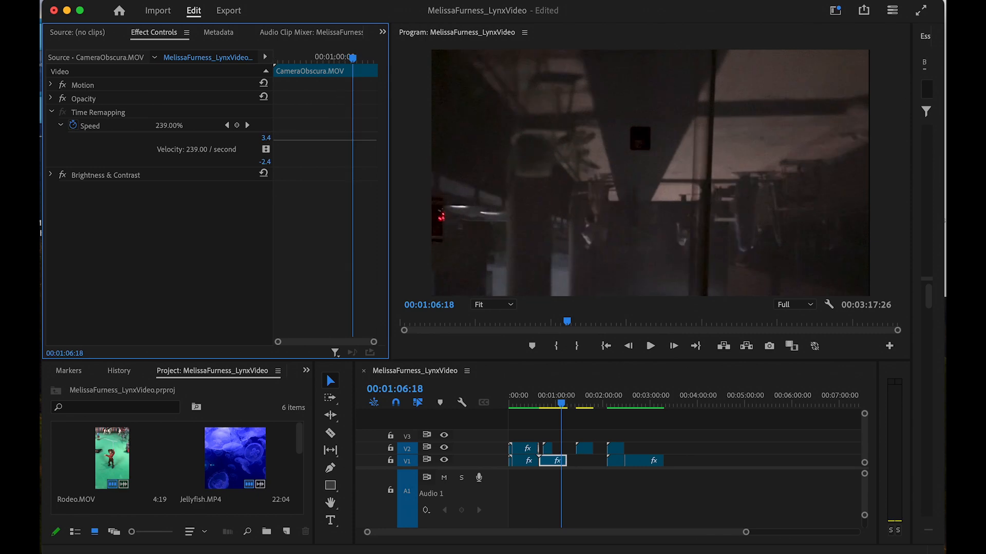
drag(359, 142, 360, 138)
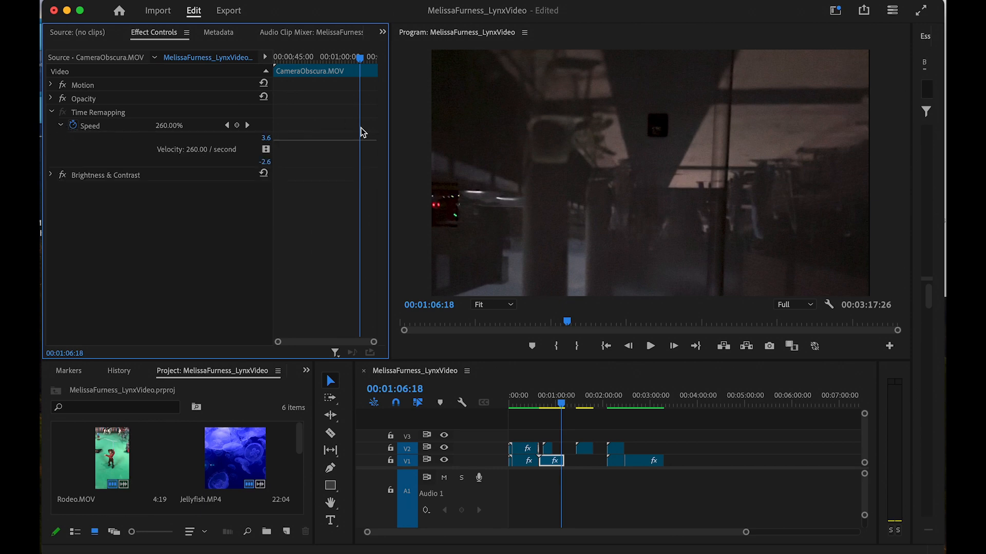
drag(318, 139, 303, 108)
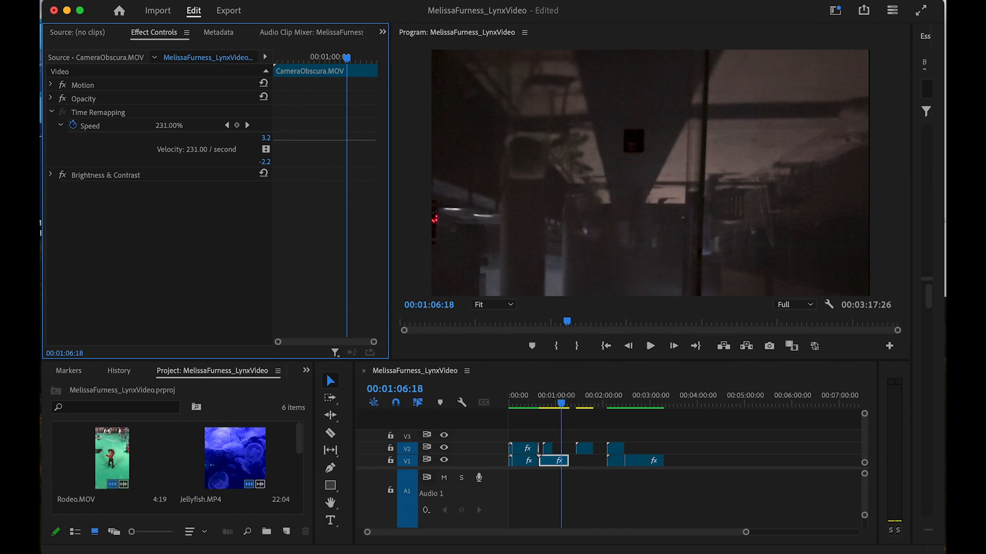
drag(306, 139, 306, 136)
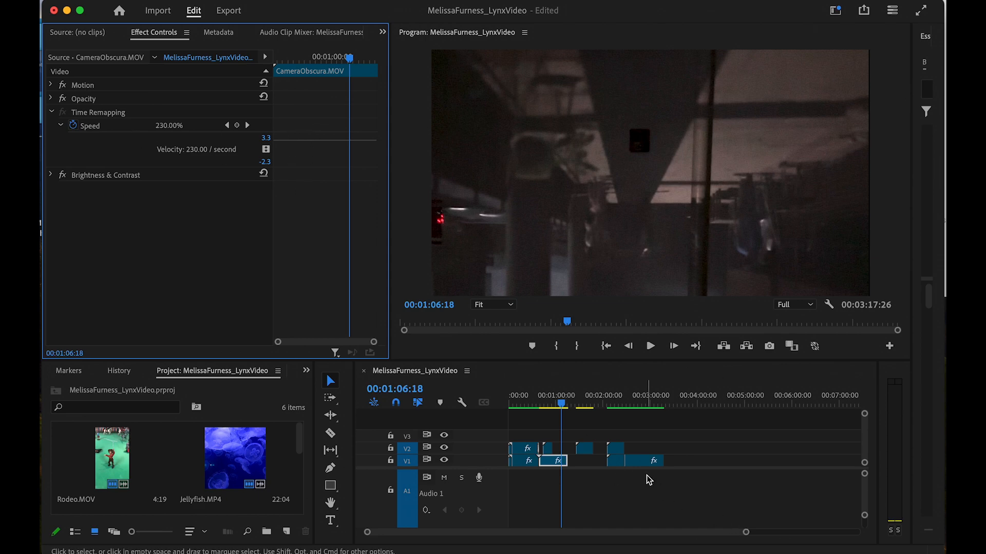
- Trim the start of the Jellyfish overlay on V2 and ripple-delete the V1 gap
click(584, 451)
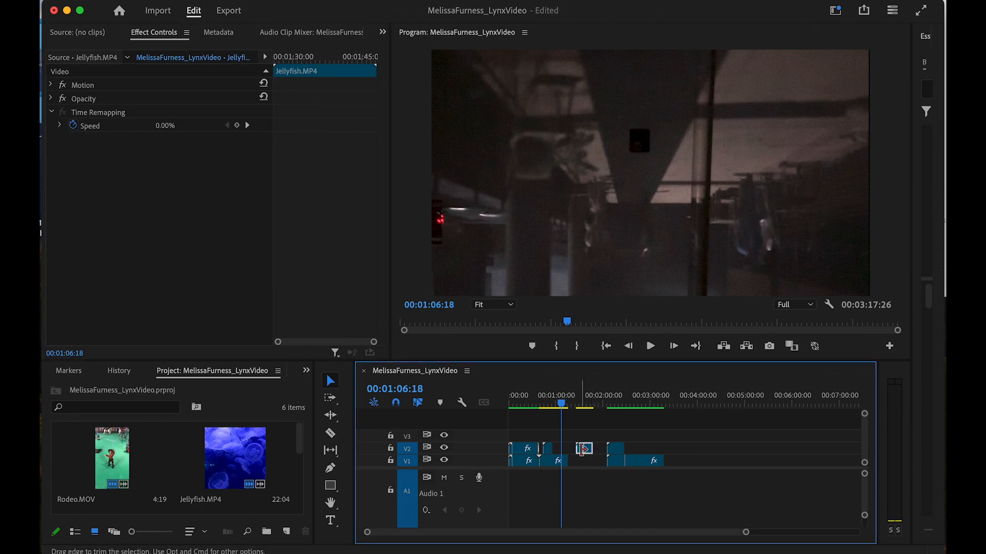
drag(576, 449, 562, 452)
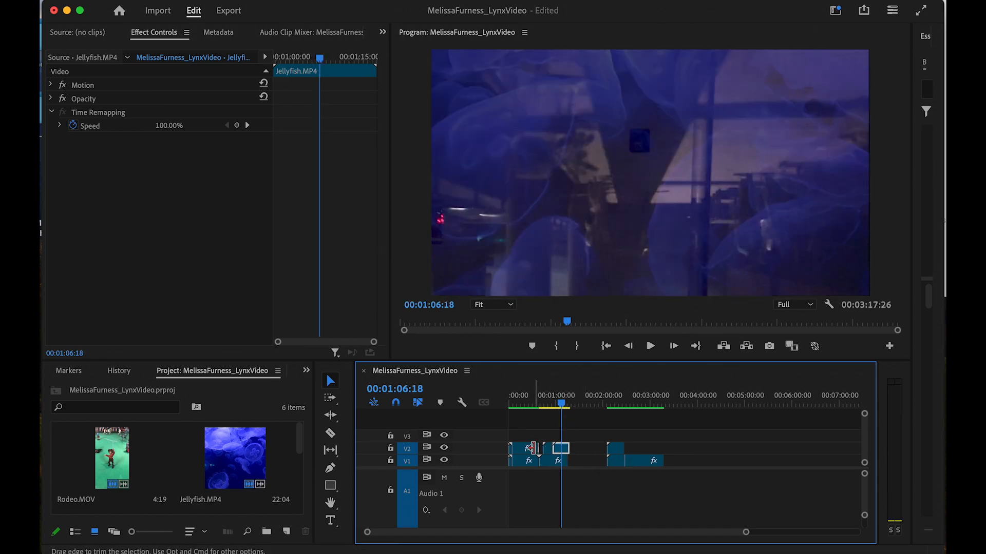
click(590, 462)
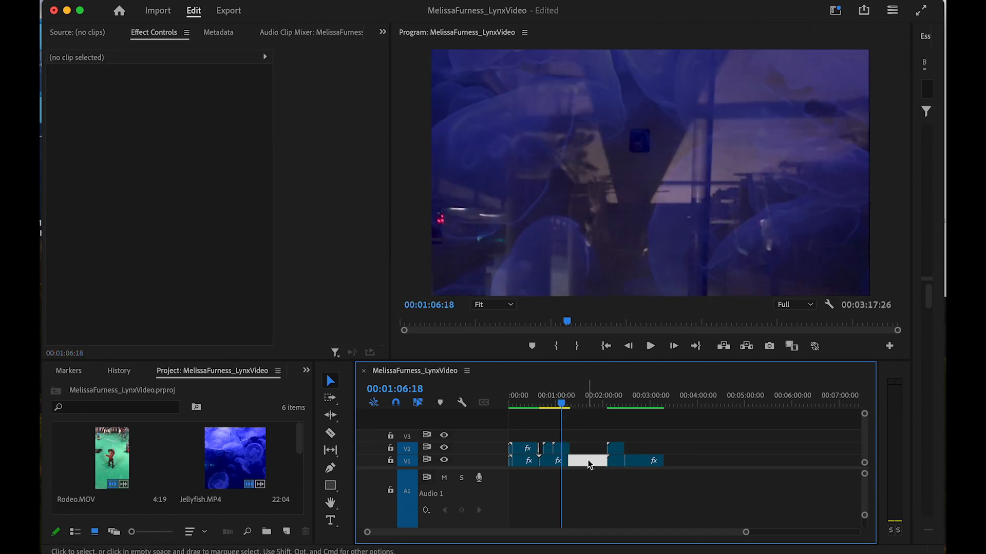
key(Delete)
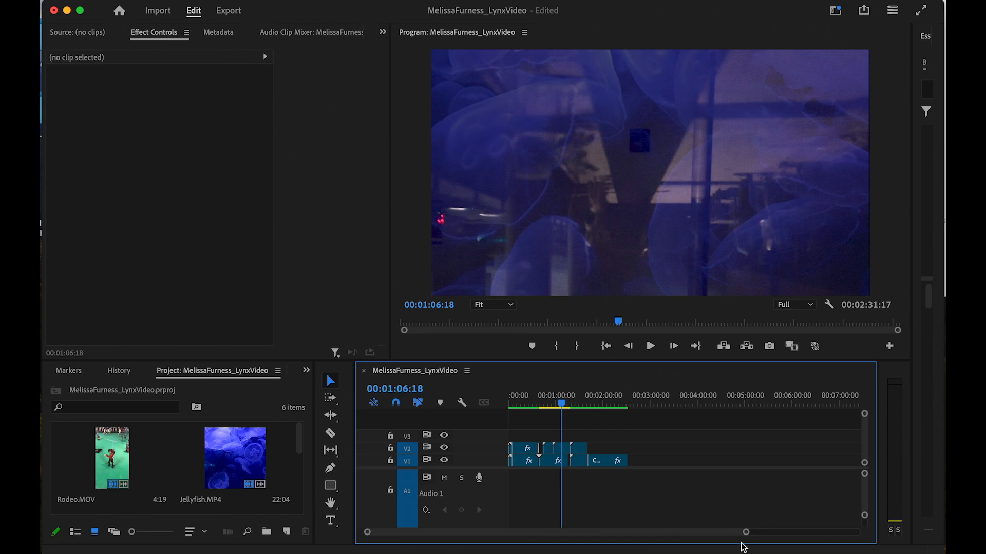
- Slide a V2 clip left to meet MyStopMotion, delete the remaining V1 gap, and review
drag(746, 533, 675, 546)
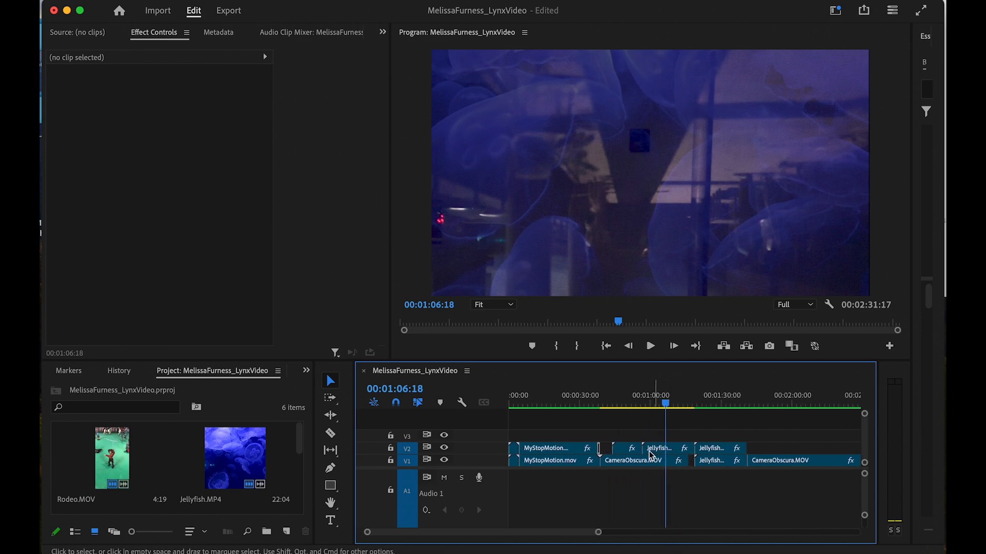
drag(626, 447, 666, 453)
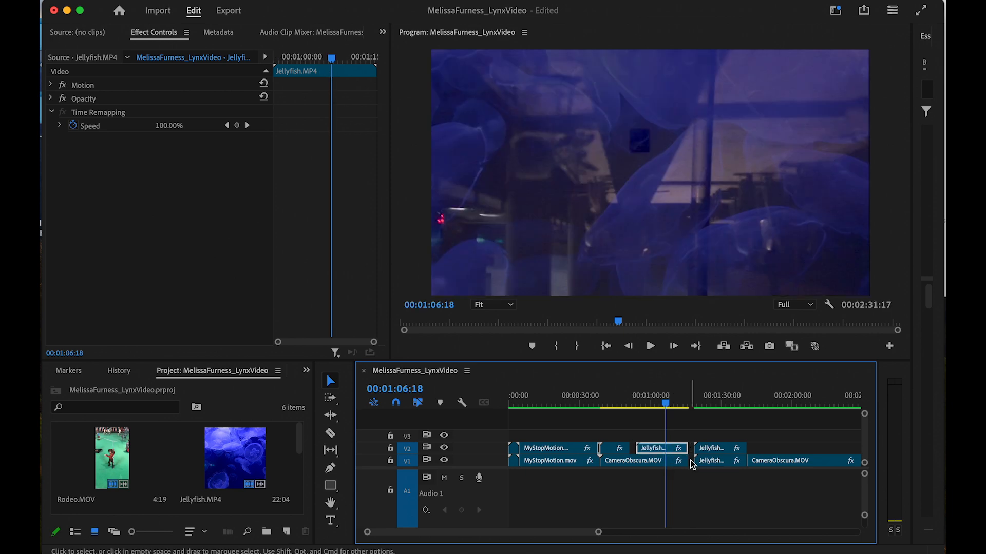
click(690, 461)
key(Delete)
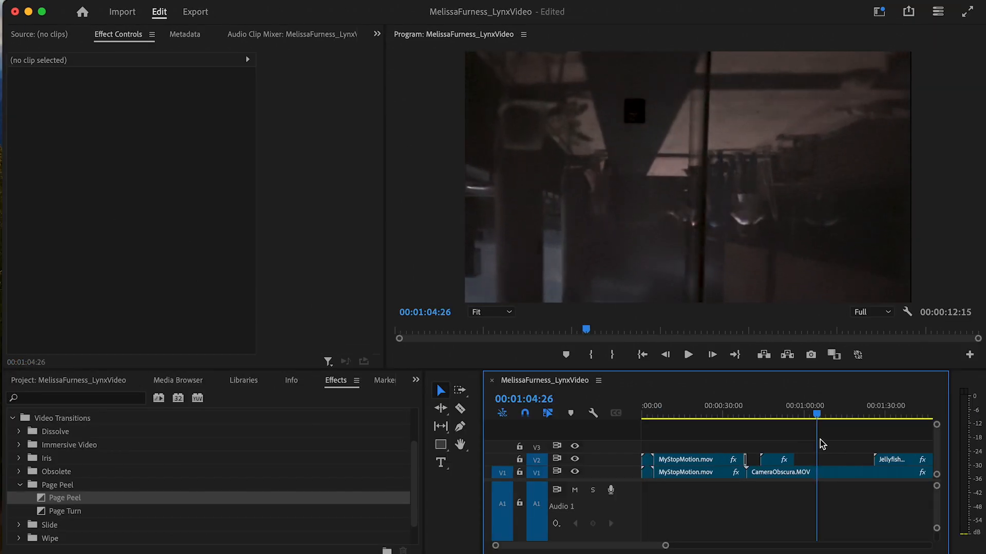
drag(819, 444, 899, 446)
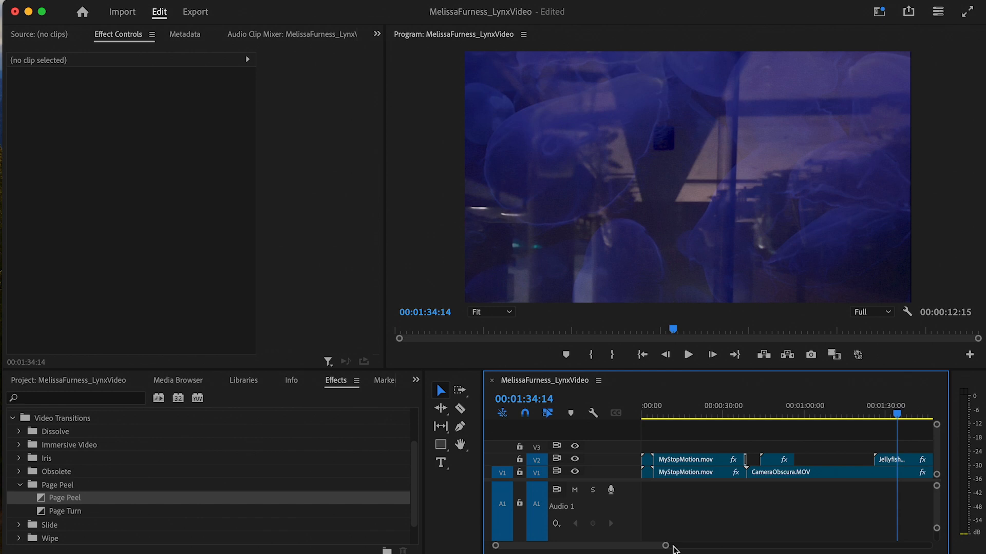
drag(666, 545, 759, 544)
drag(718, 414, 614, 461)
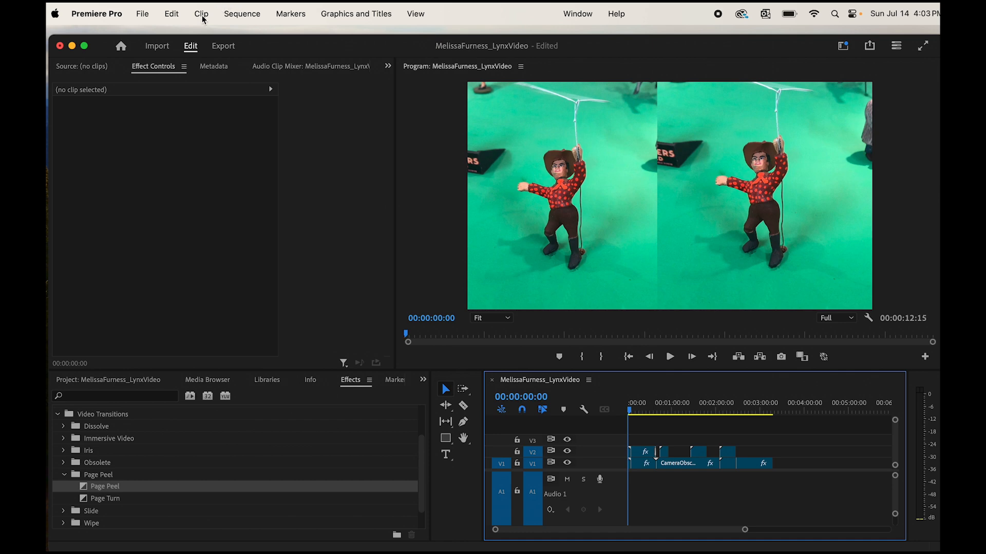
- Run Sequence > Render In to Out to build the previews
click(241, 14)
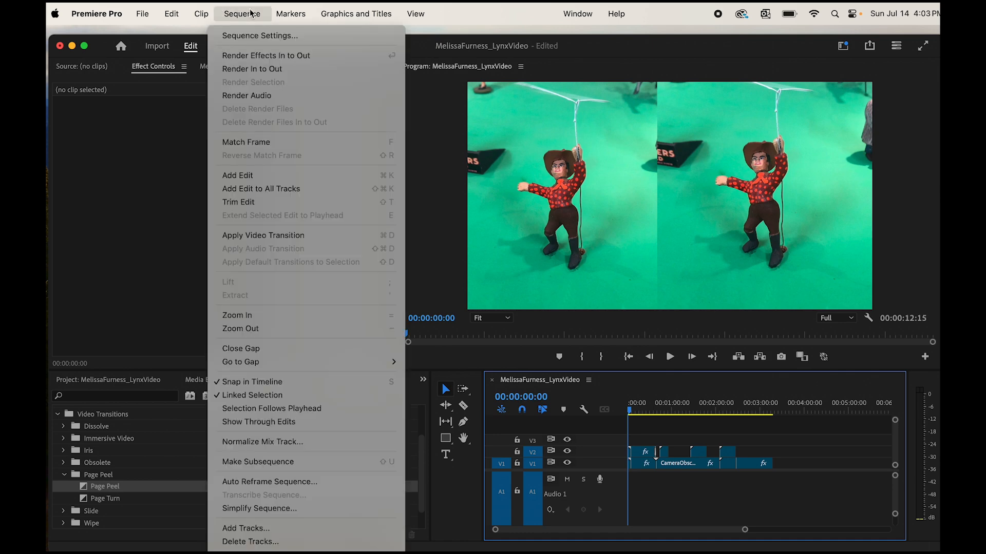
click(253, 75)
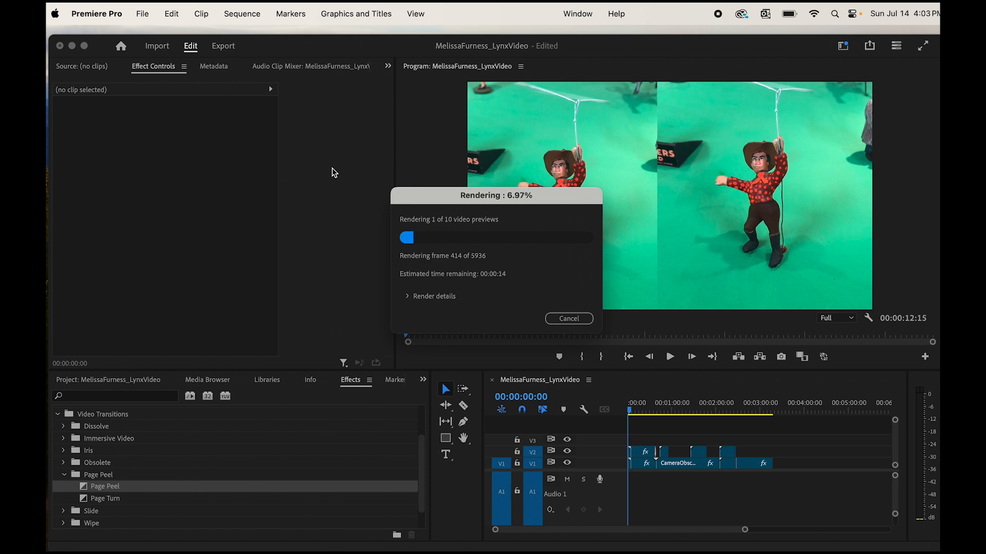
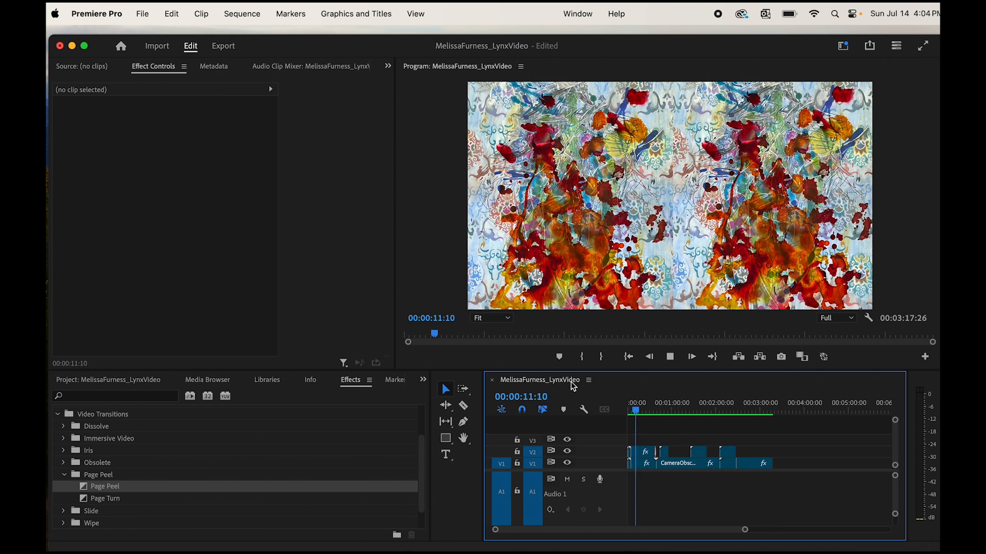
- Stop playback at 00:00:13:03 and inspect the Dissolve transition in the Effect Controls panel
key(space)
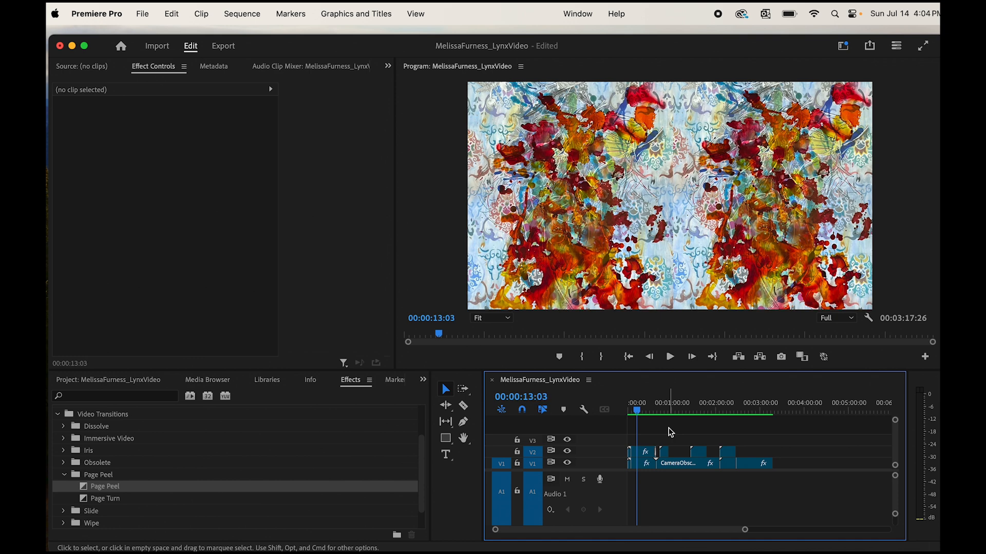
click(328, 224)
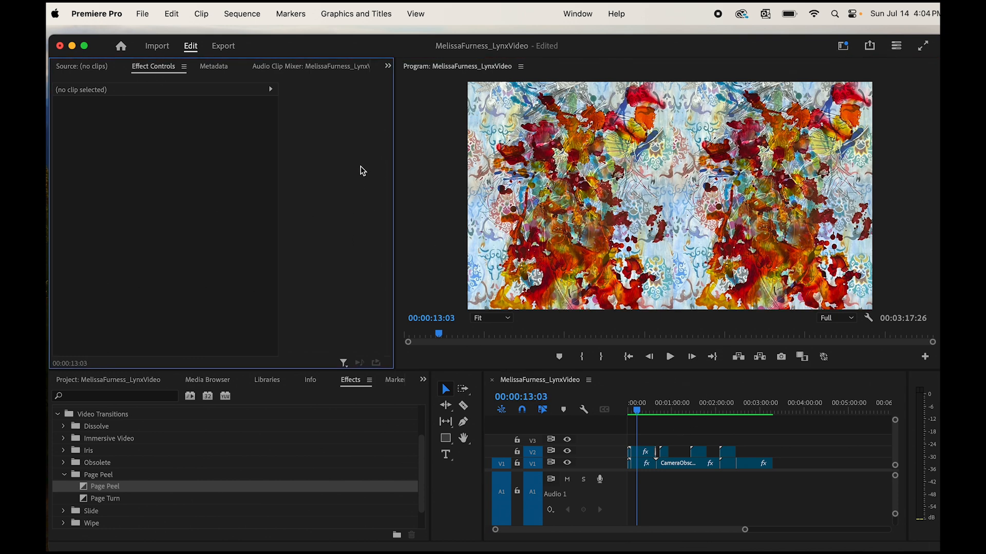
click(350, 425)
click(426, 255)
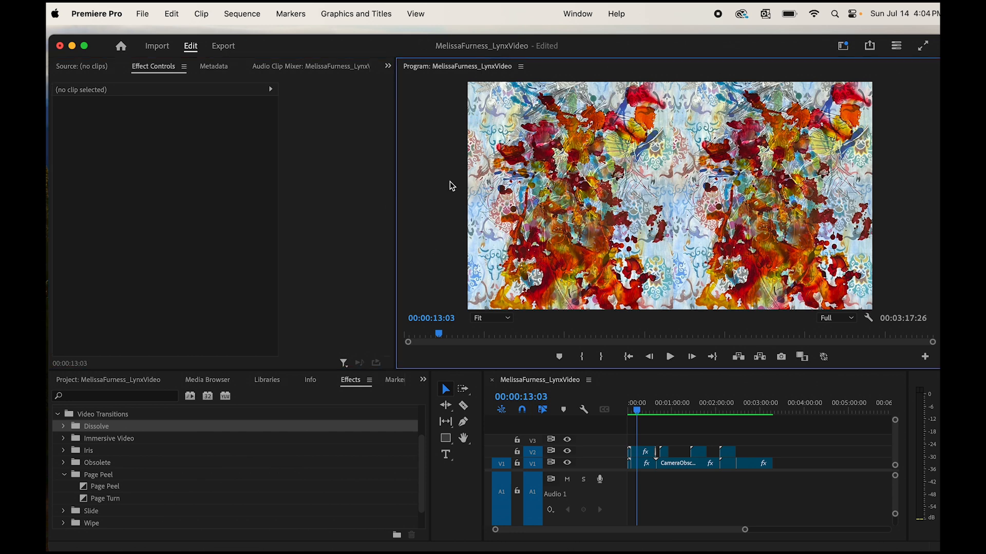
click(382, 405)
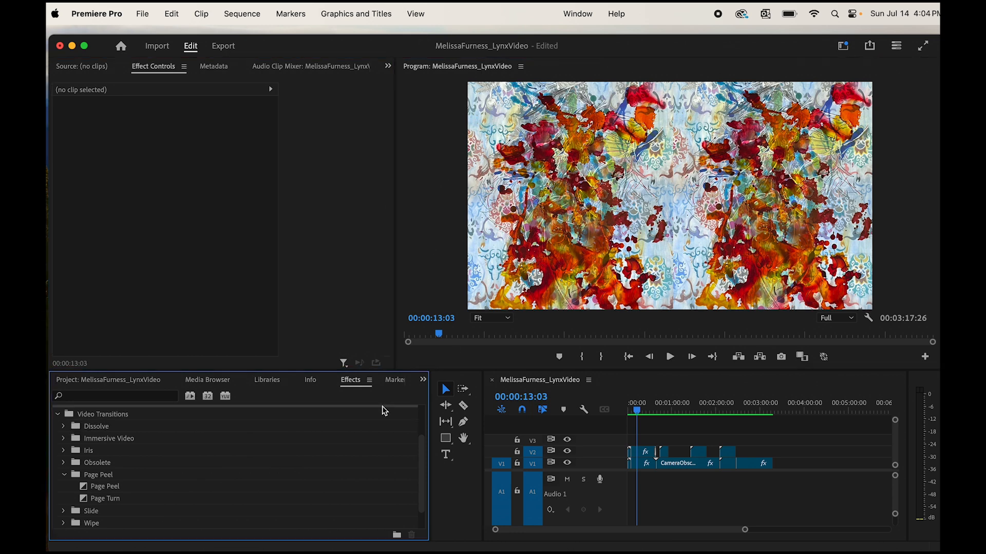
click(610, 393)
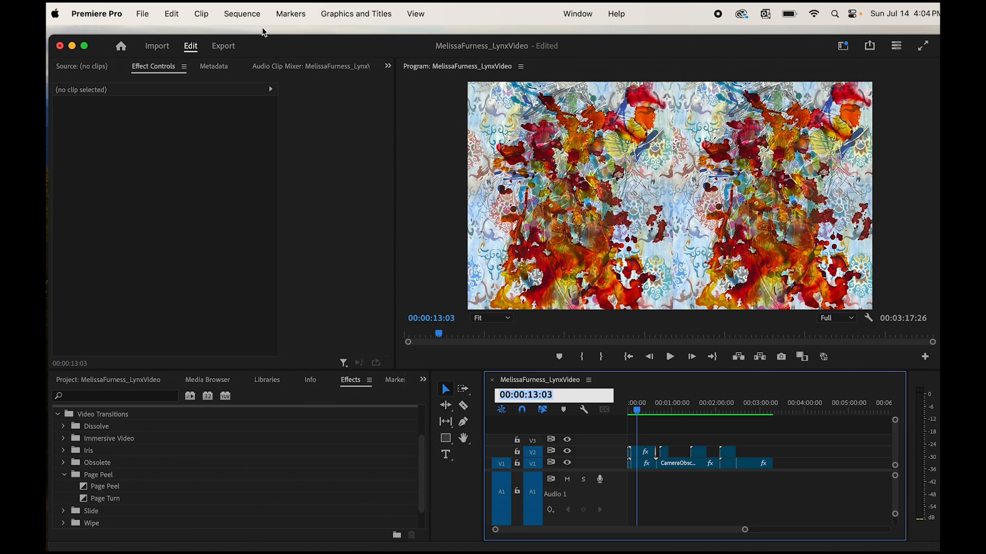
- Open File > Export > Media for the Lynx video sequence
click(172, 12)
mouse_move(141, 15)
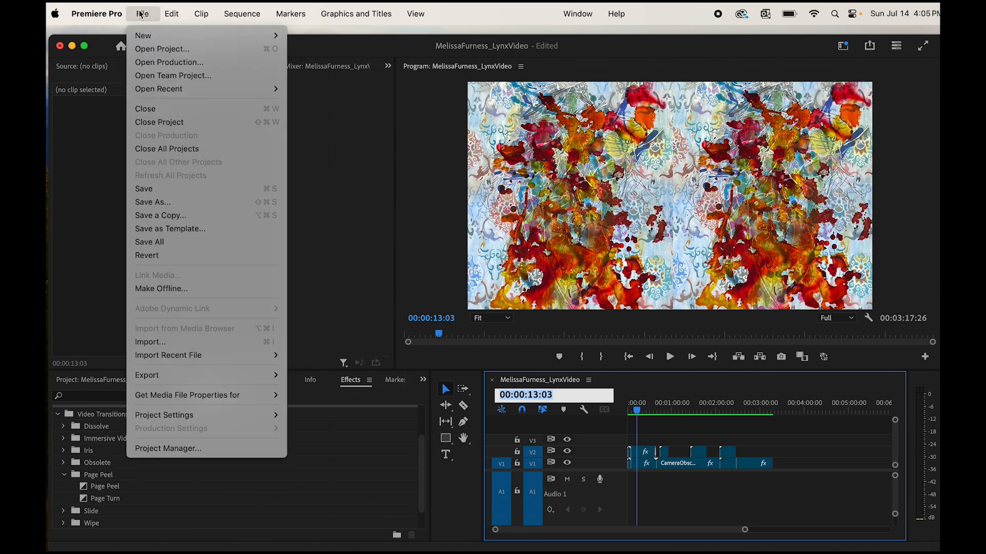
mouse_move(208, 377)
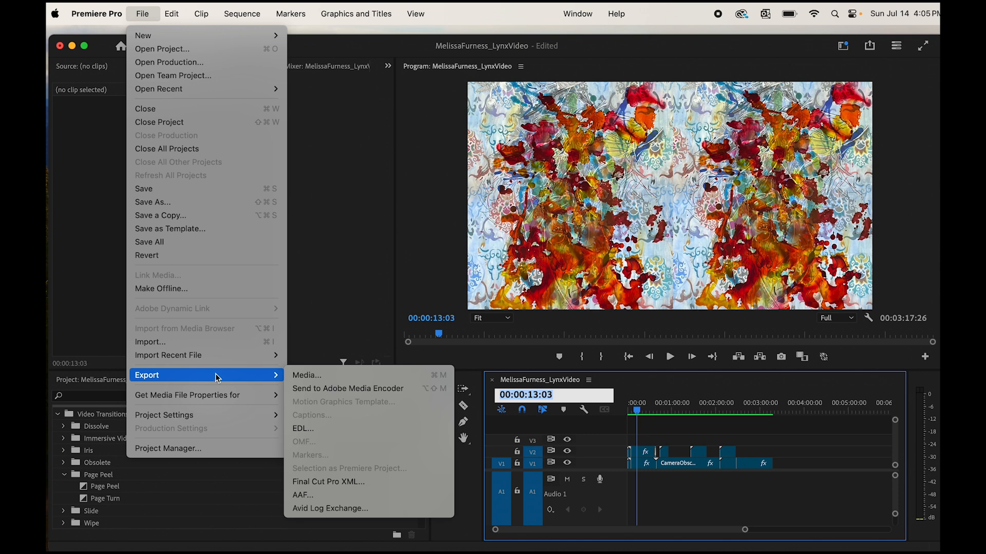
click(340, 377)
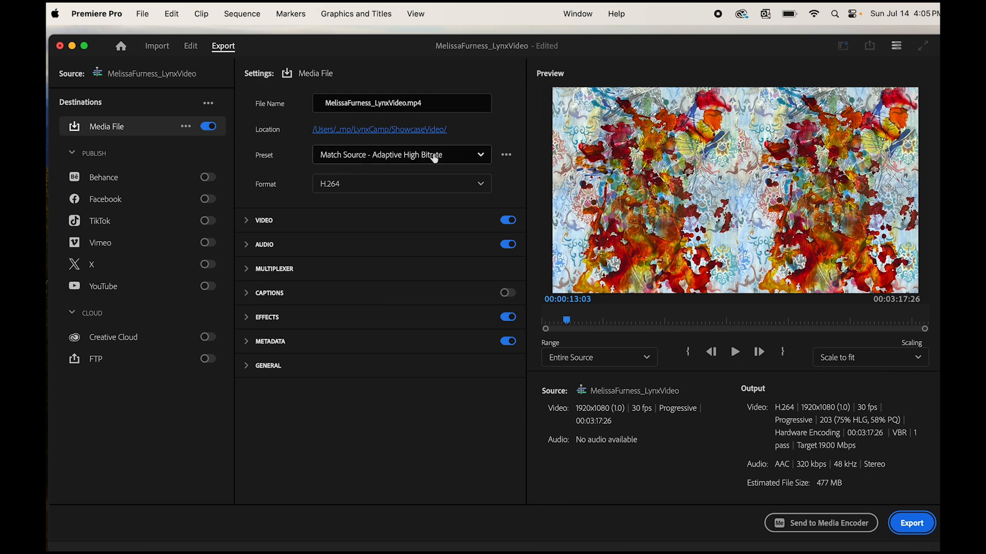
- Set the output location to the Desktop LynxCamp folder and export the H.264 MP4
click(428, 136)
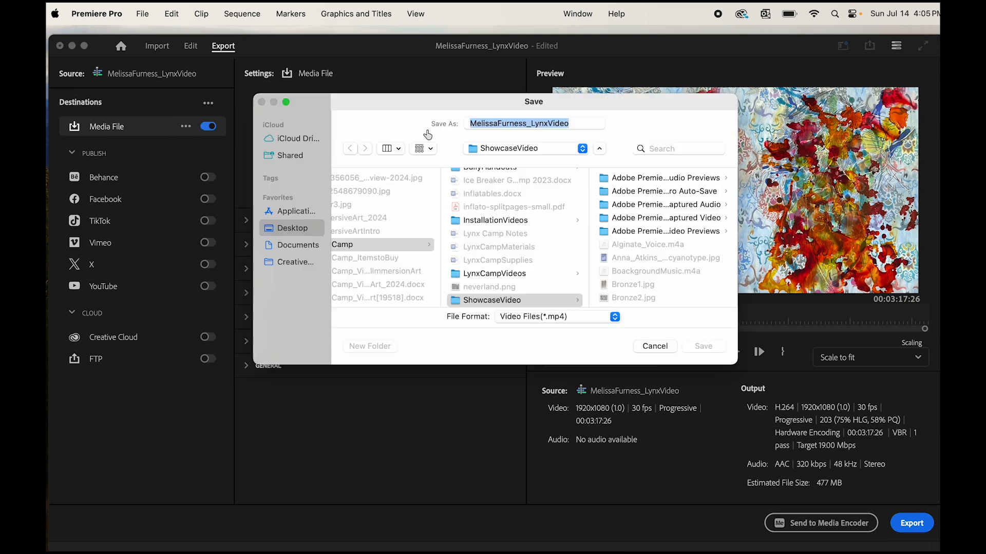
click(558, 149)
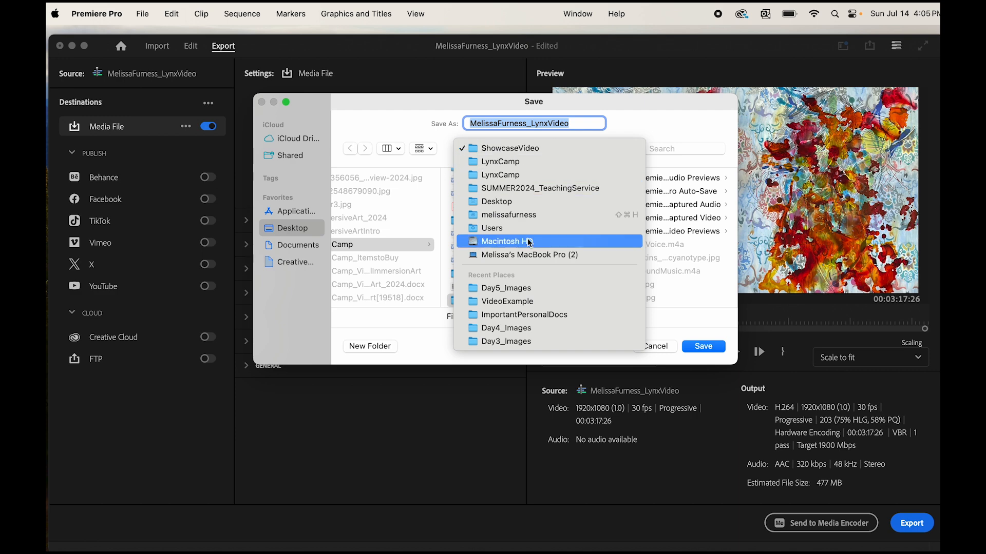
click(575, 202)
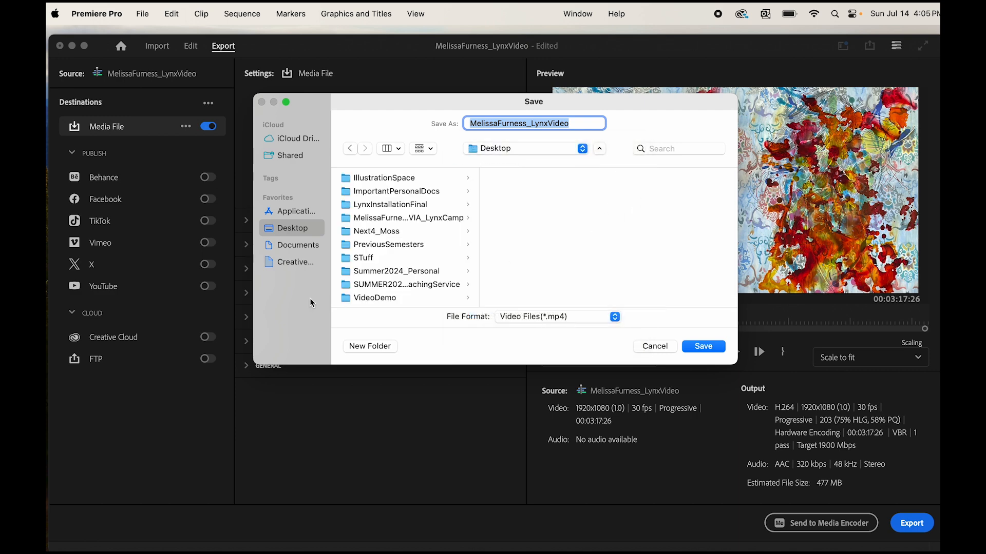
click(392, 219)
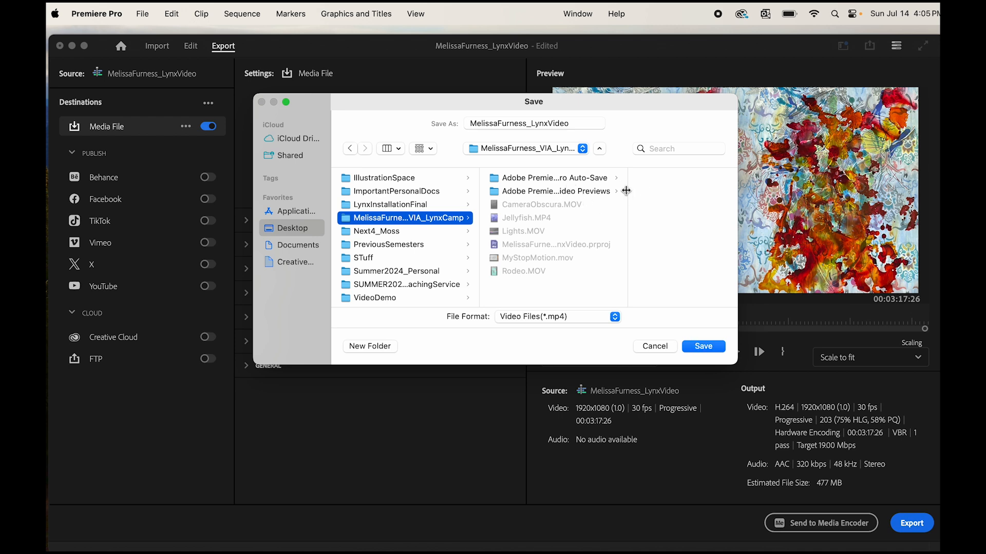
drag(627, 191, 677, 191)
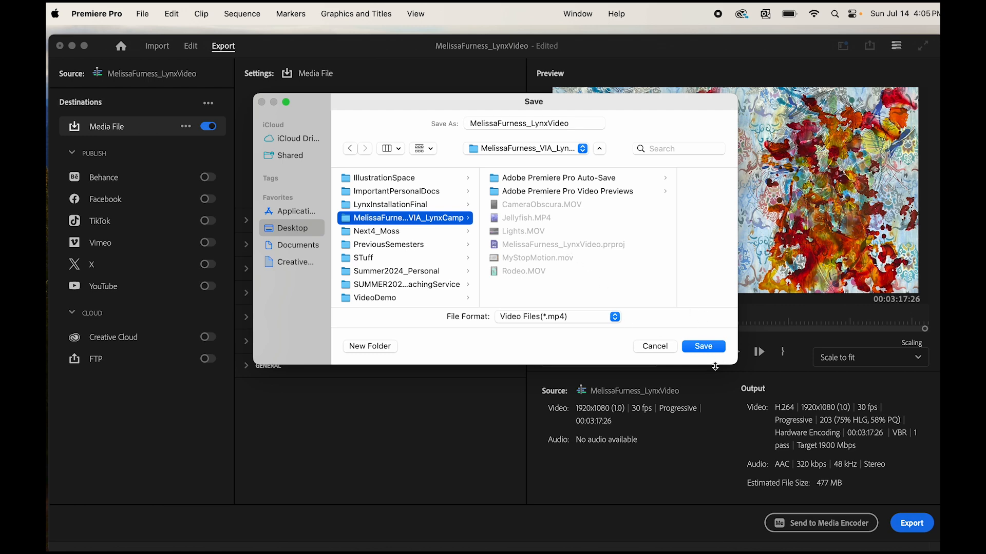
click(703, 346)
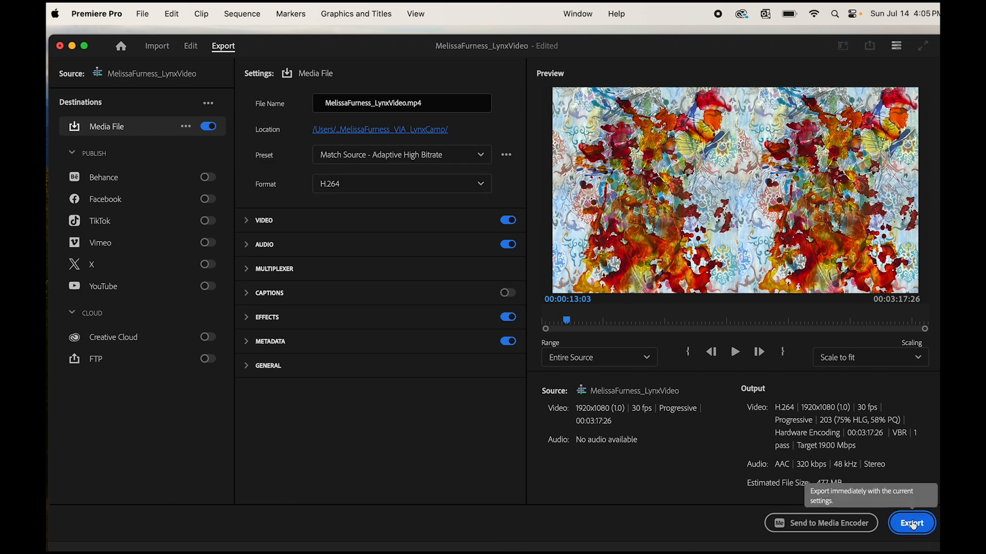
click(913, 524)
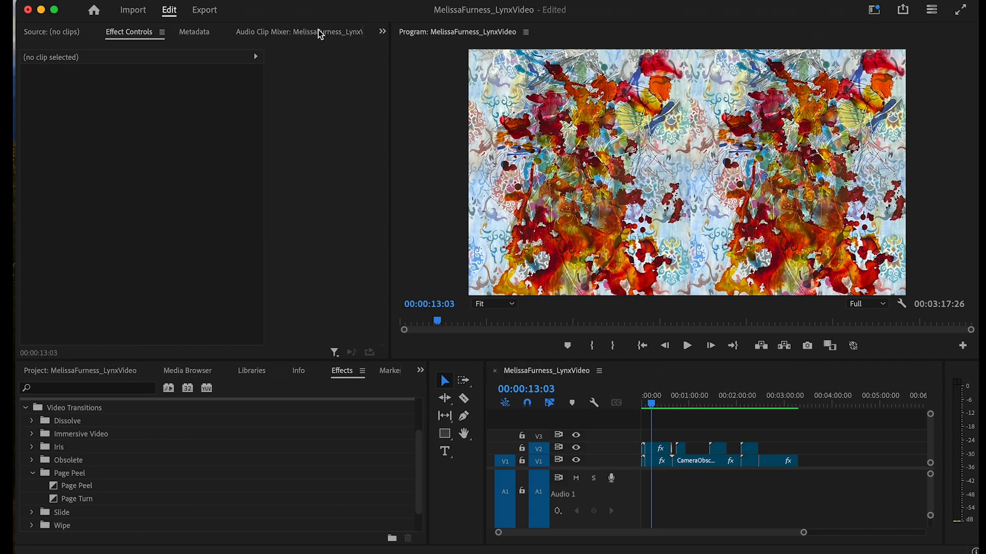
- Save the project after the export finishes and hide Premiere Pro
click(114, 0)
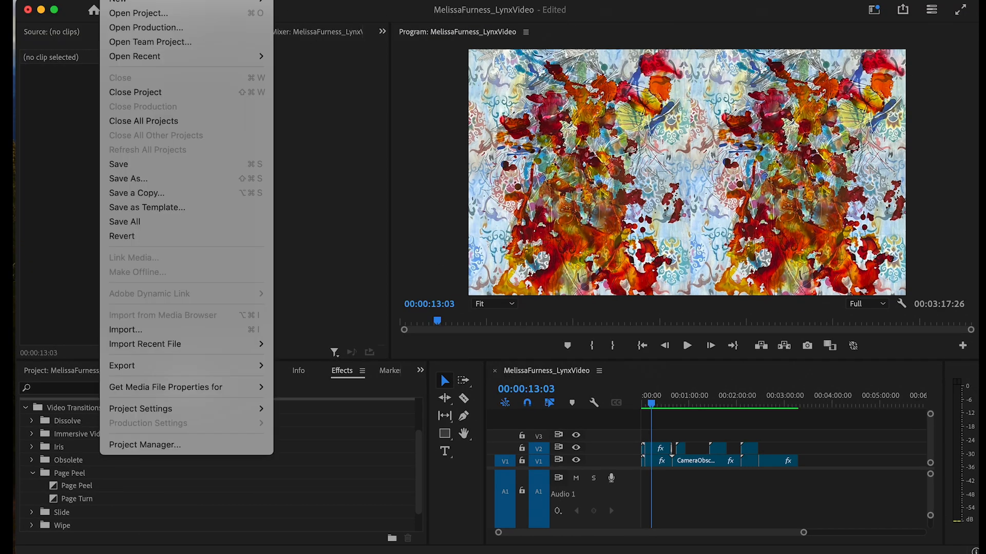
click(149, 164)
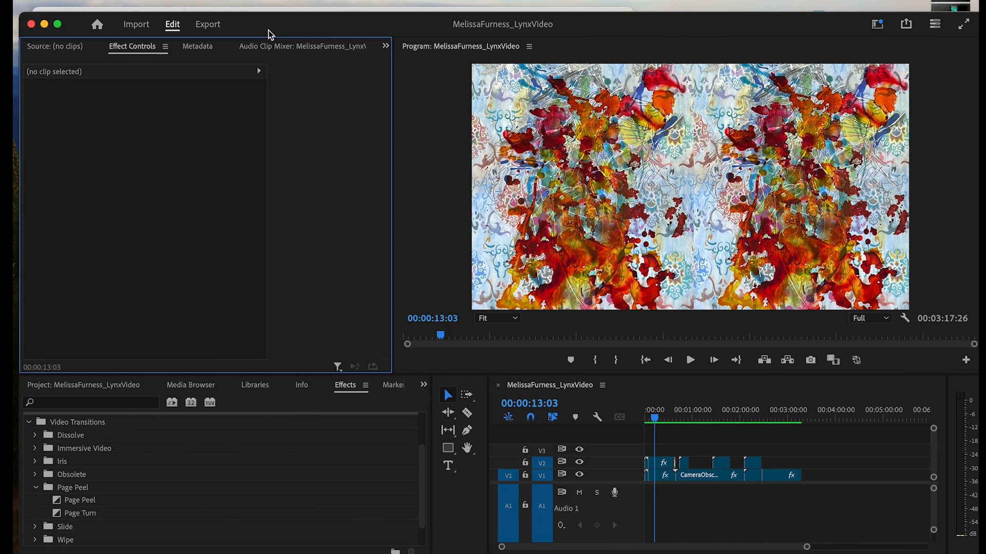
key(super+Tab)
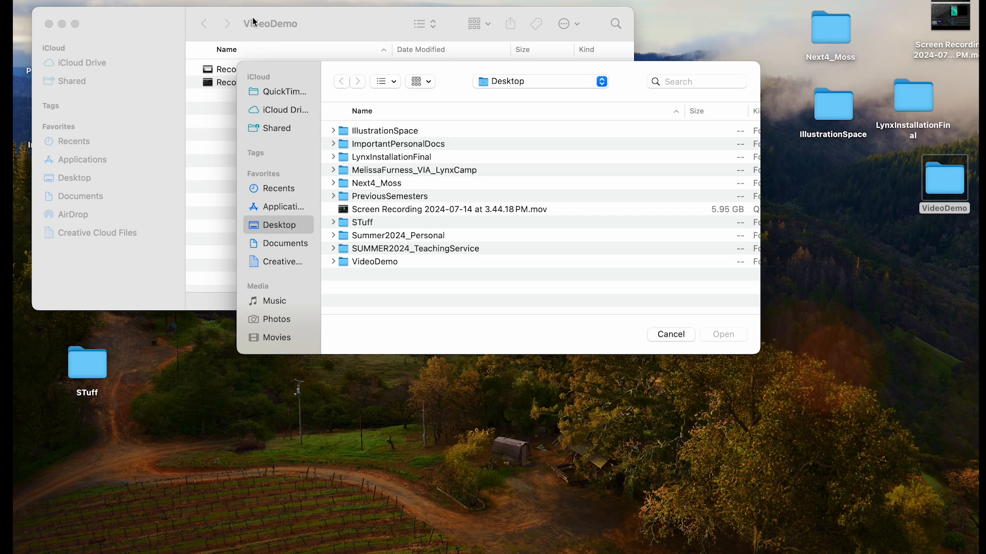
- Close the VideoDemo folder window and dismiss the leftover Open dialog
click(339, 27)
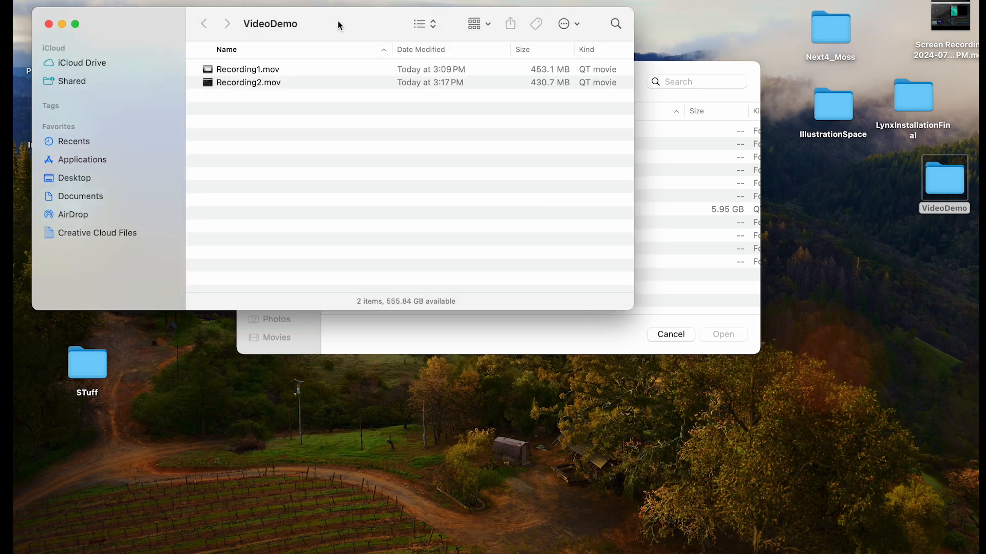
click(47, 24)
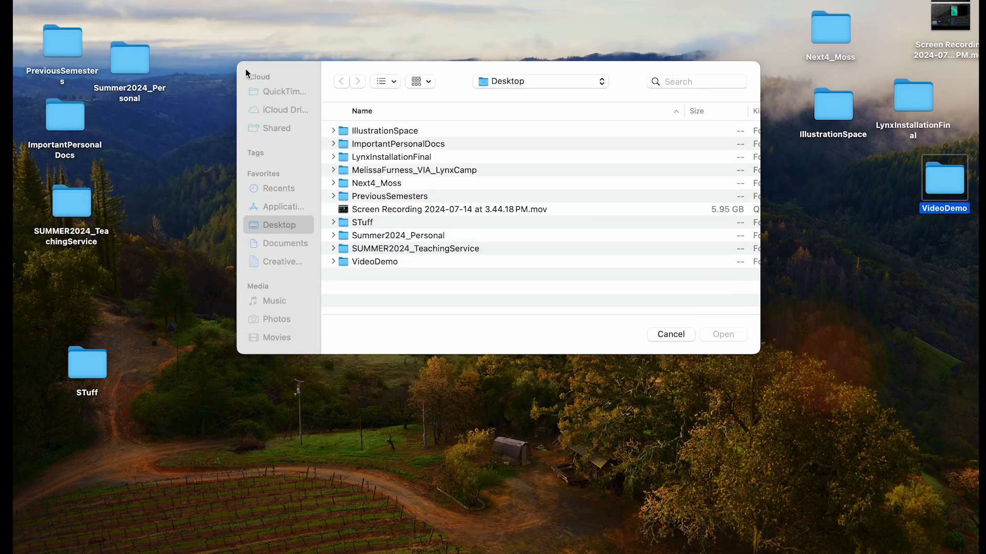
click(672, 263)
click(839, 264)
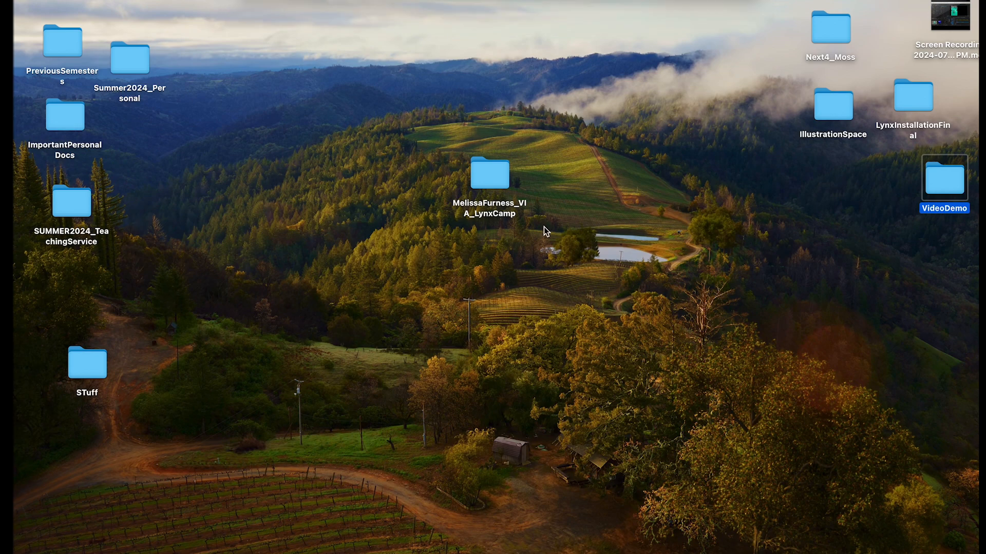
- Open the LynxCamp folder and launch the newly exported 476.7 MB MP4
double_click(485, 177)
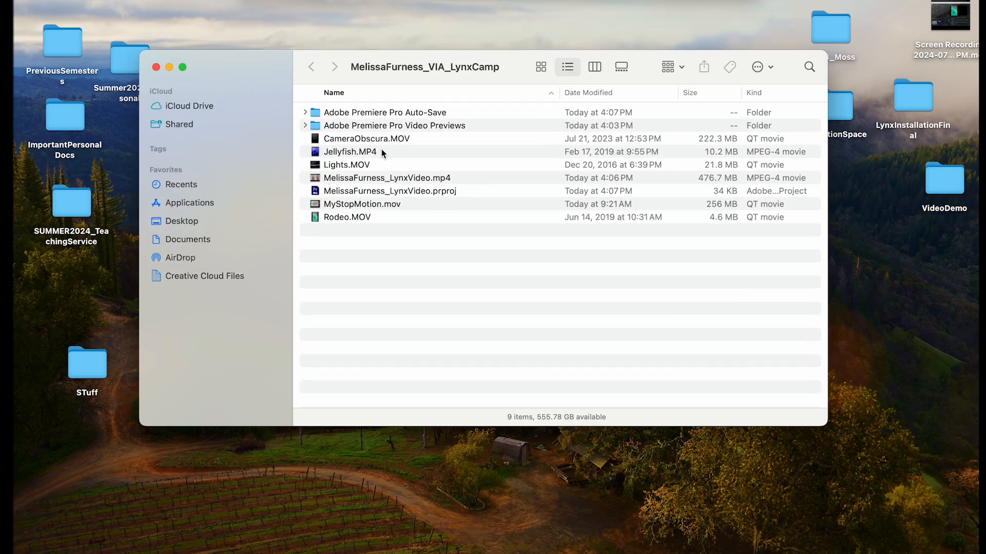
click(426, 178)
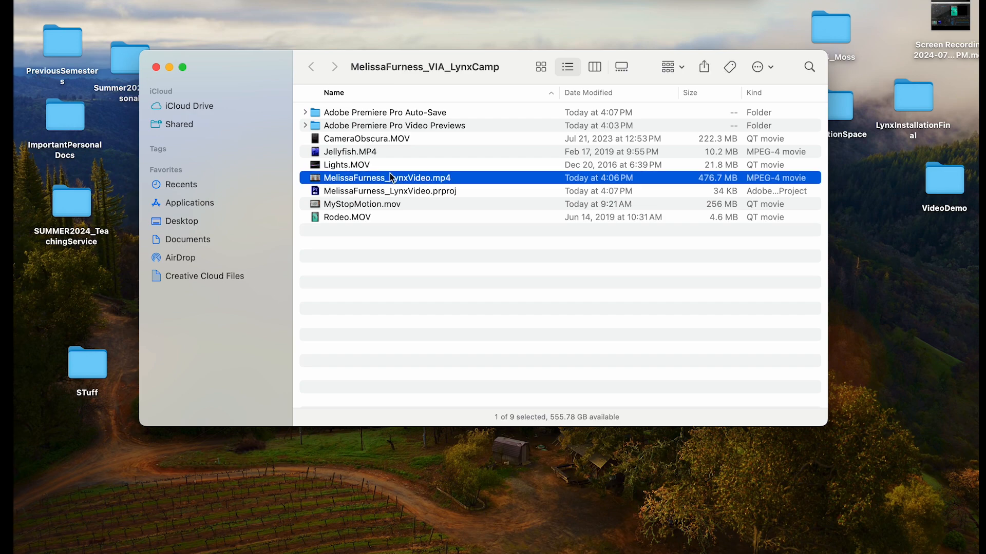
double_click(316, 179)
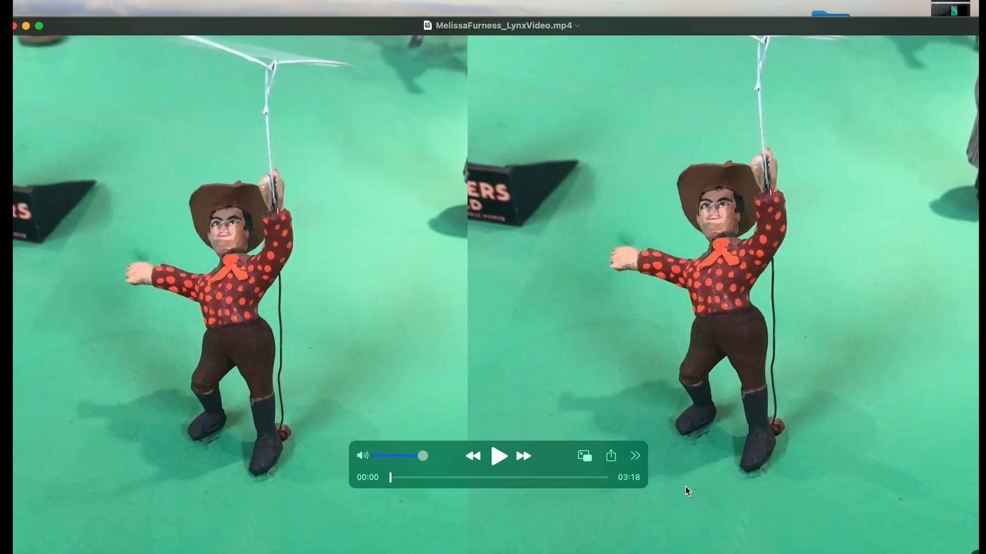
- Shrink and reposition the QuickTime window, then scrub to 01:21 to review the export
drag(975, 552, 967, 511)
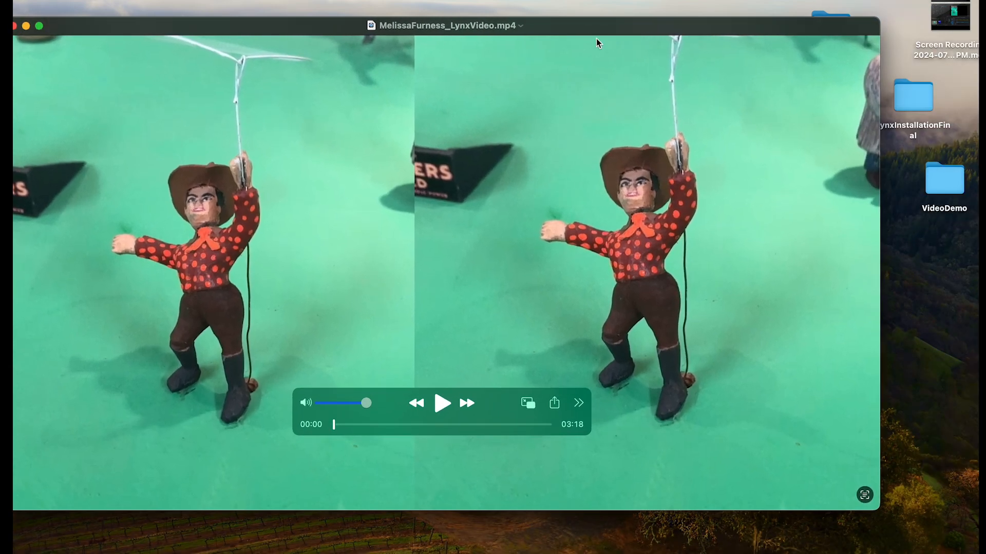
drag(595, 26, 628, 37)
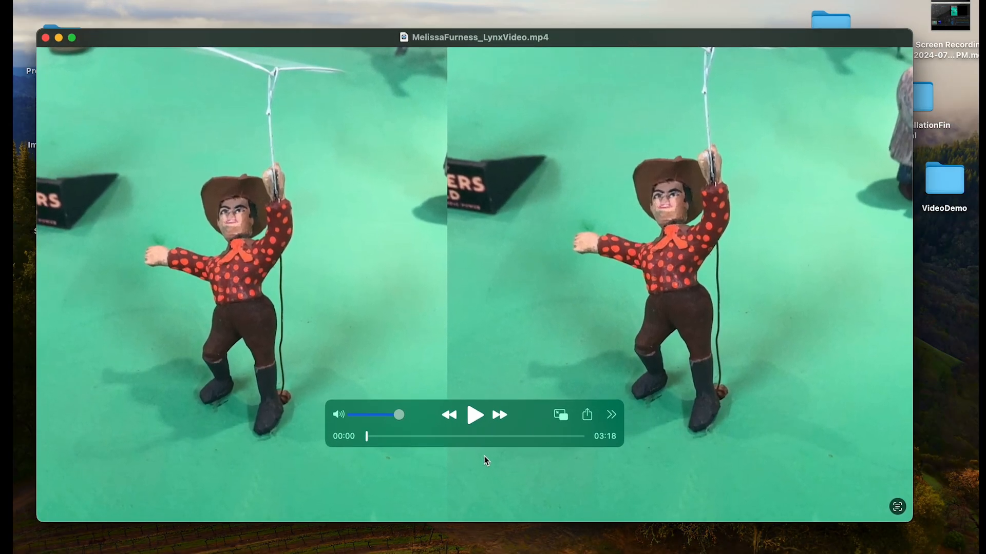
mouse_move(365, 441)
mouse_down()
mouse_move(592, 462)
mouse_move(517, 441)
mouse_move(354, 436)
mouse_up()
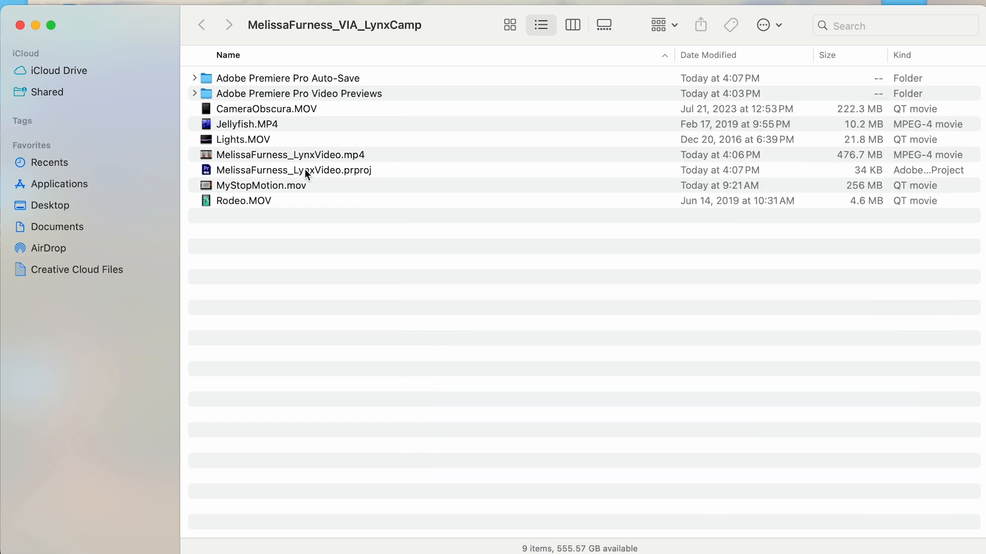
- Open the LynxVideo .prproj file from the LynxCamp folder in Premiere Pro
click(303, 169)
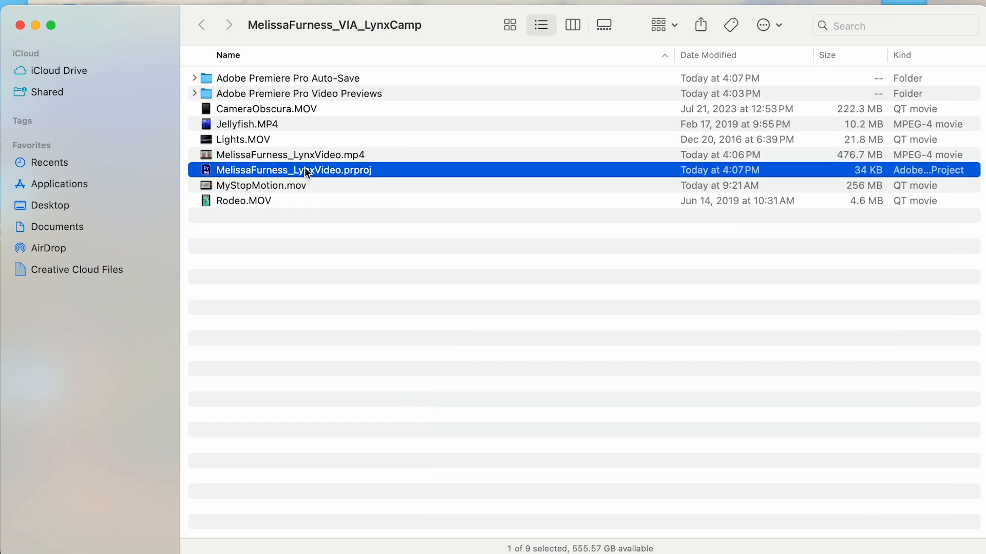
double_click(218, 170)
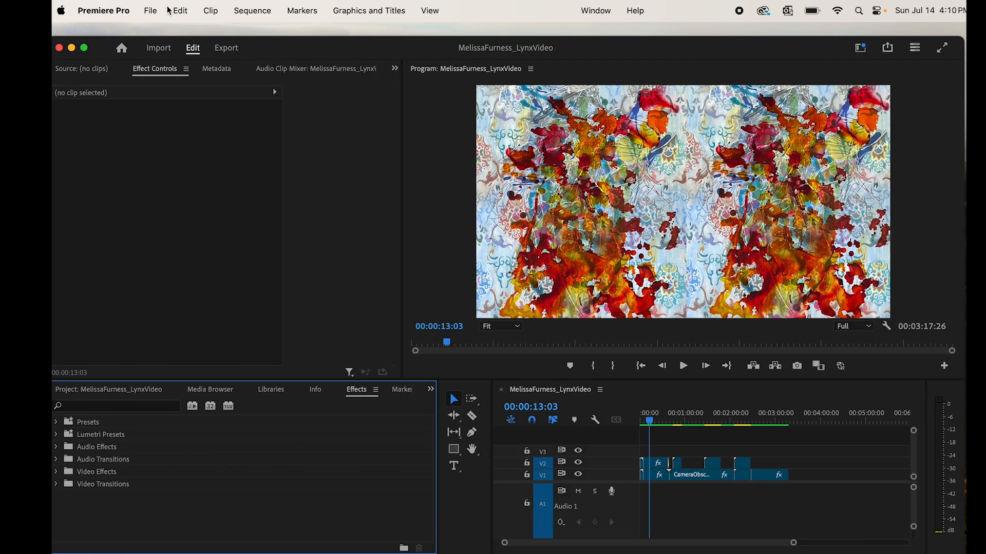
- Save As a copy with '_Clocktower' appended to the project file name
click(154, 11)
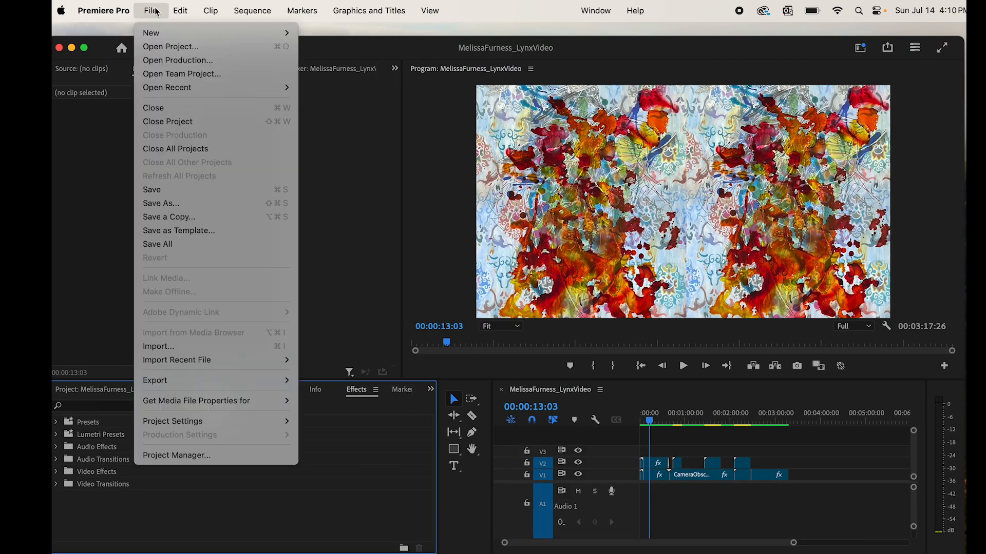
click(205, 206)
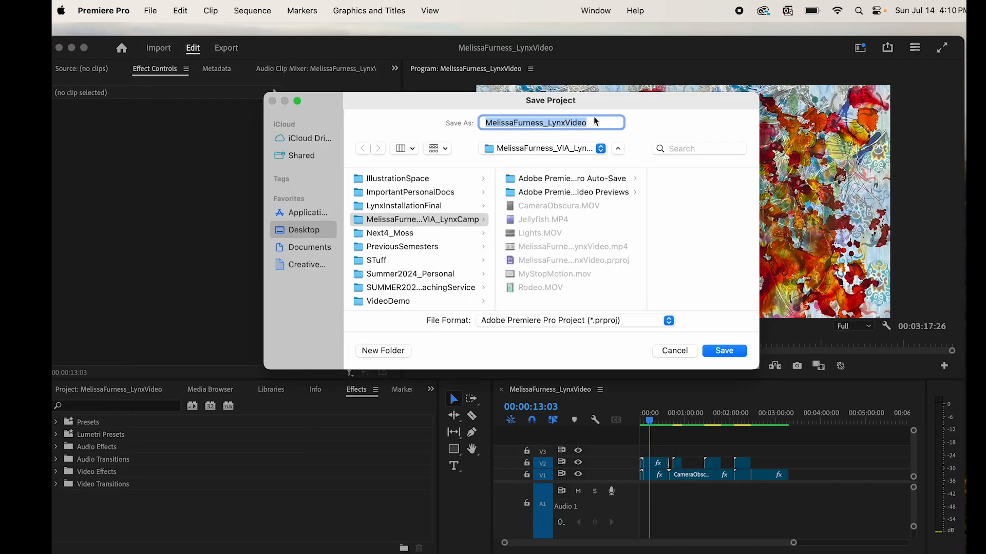
click(603, 122)
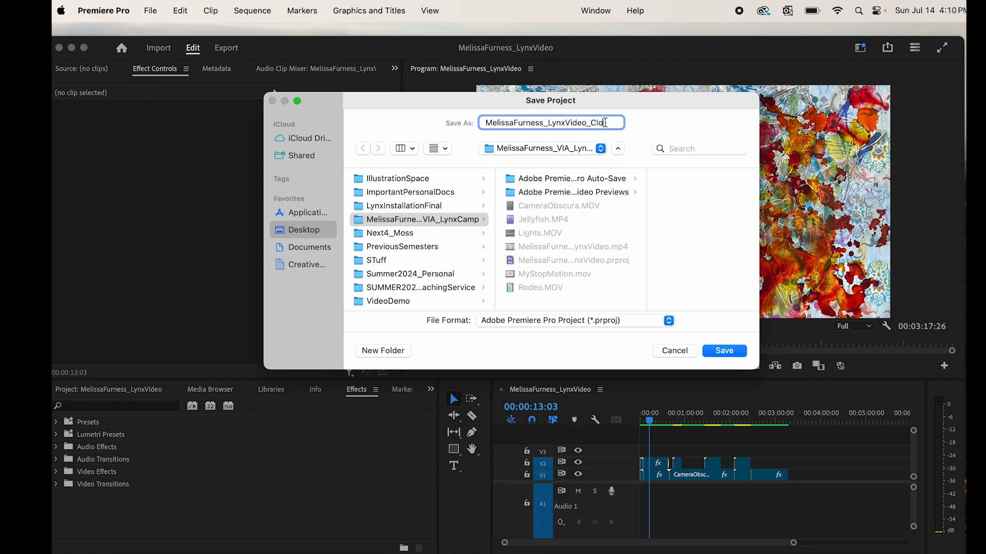
text(_Clocktower)
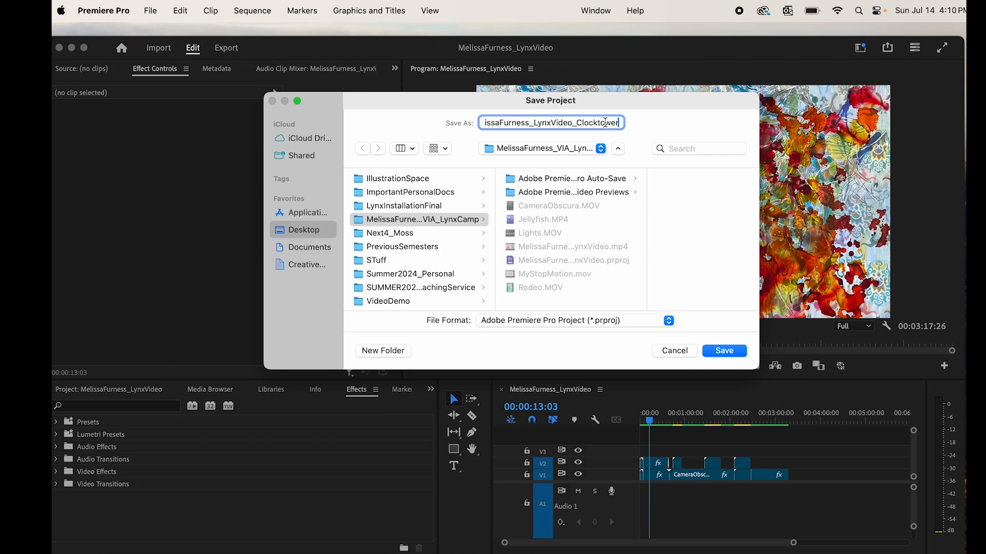
click(724, 349)
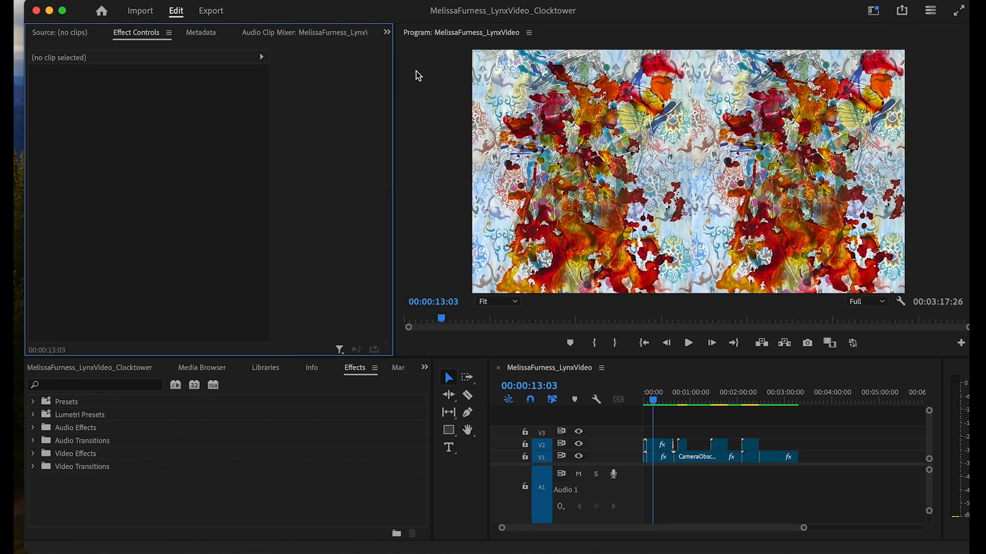
- Change the sequence frame size to 3438 × 1080 and accept deleting the previews
click(429, 78)
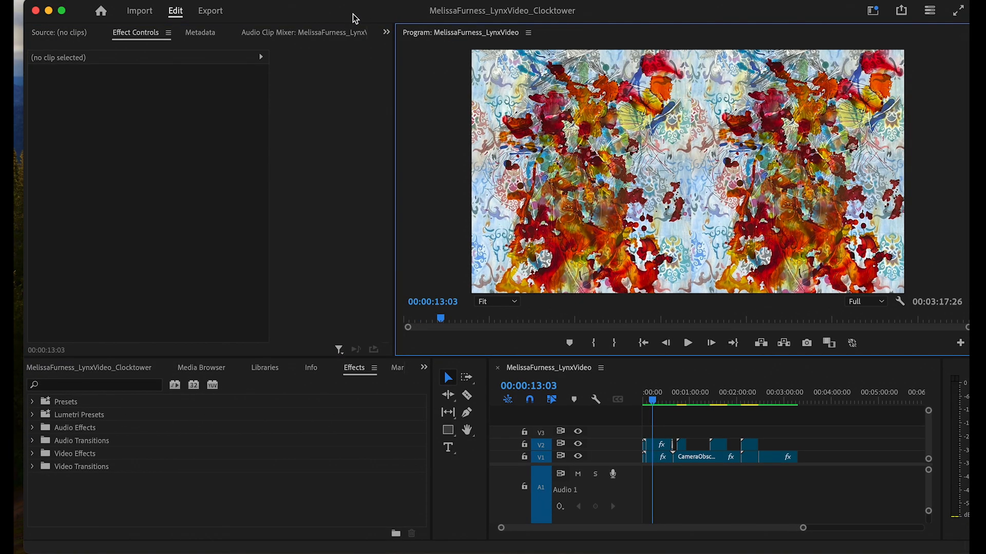
click(211, 0)
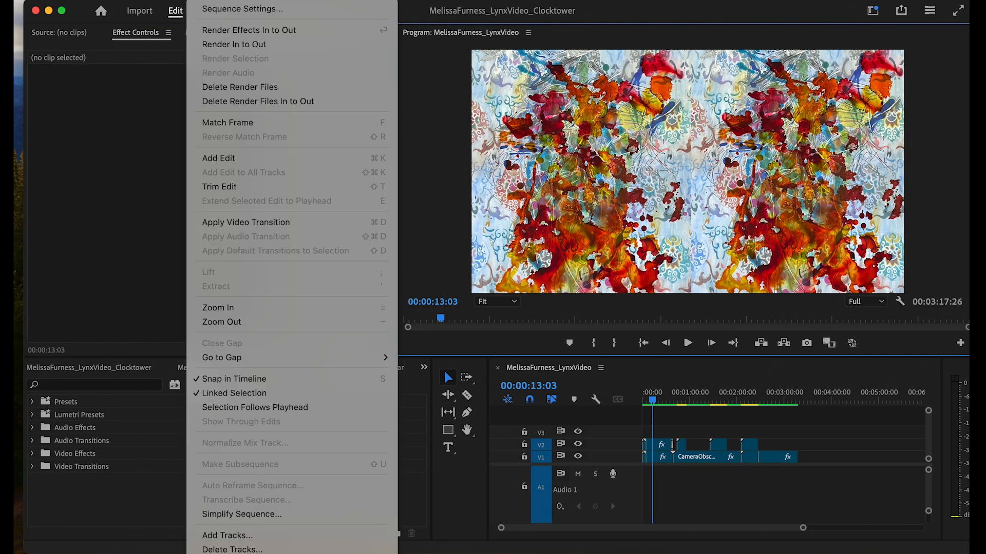
click(233, 9)
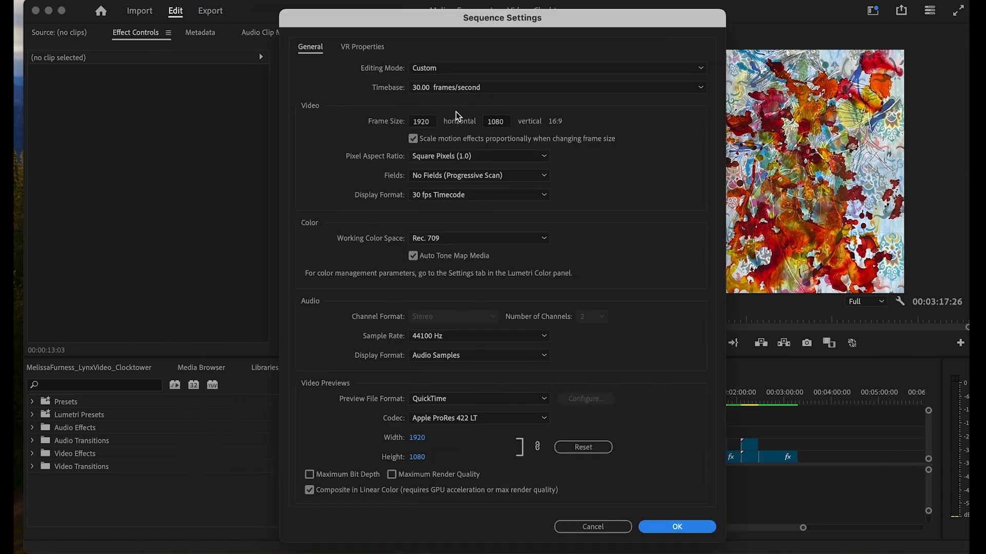
click(411, 122)
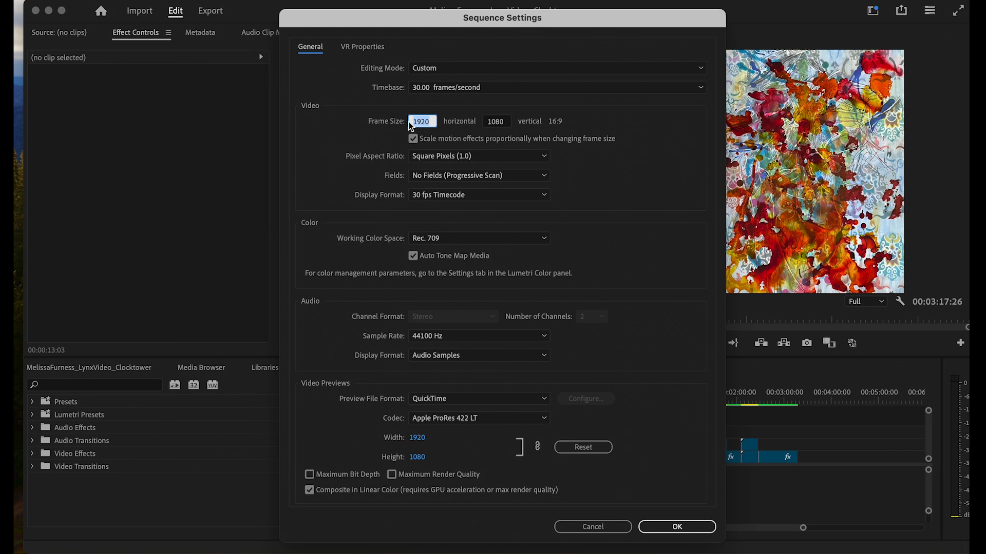
text(3438)
click(705, 531)
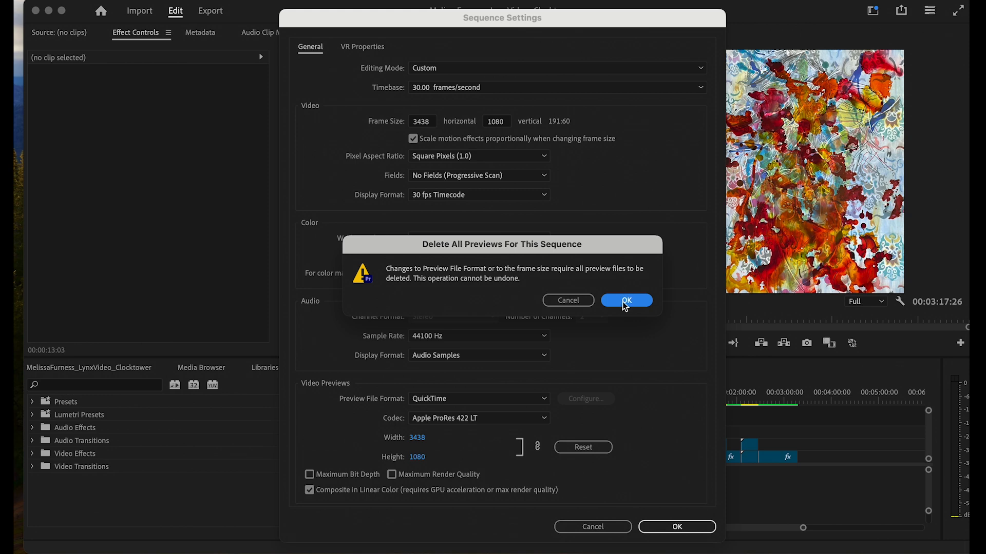
click(626, 302)
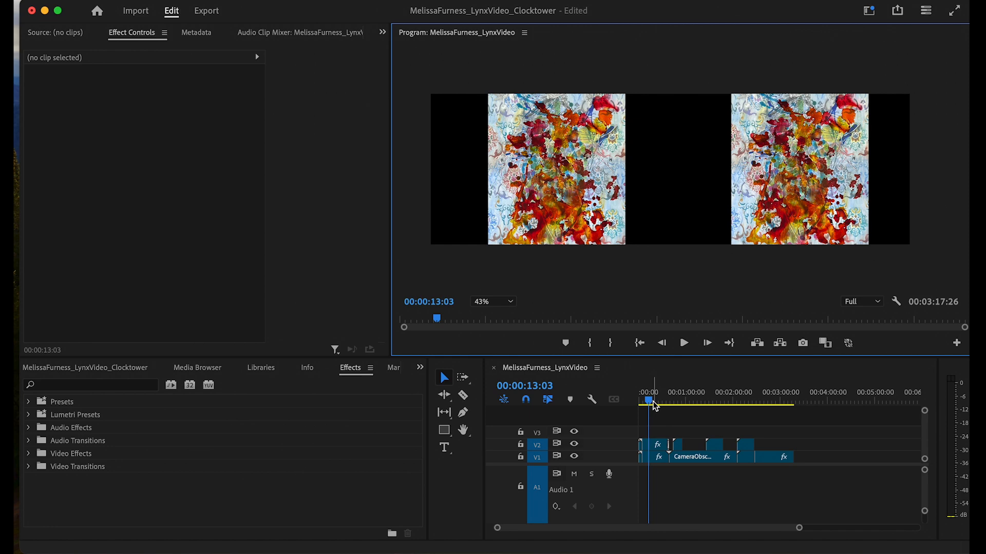
- Review the wider frame, save the project, and return the playhead to 00:00:00:00
mouse_move(655, 406)
mouse_down()
mouse_move(640, 405)
mouse_move(653, 407)
mouse_up()
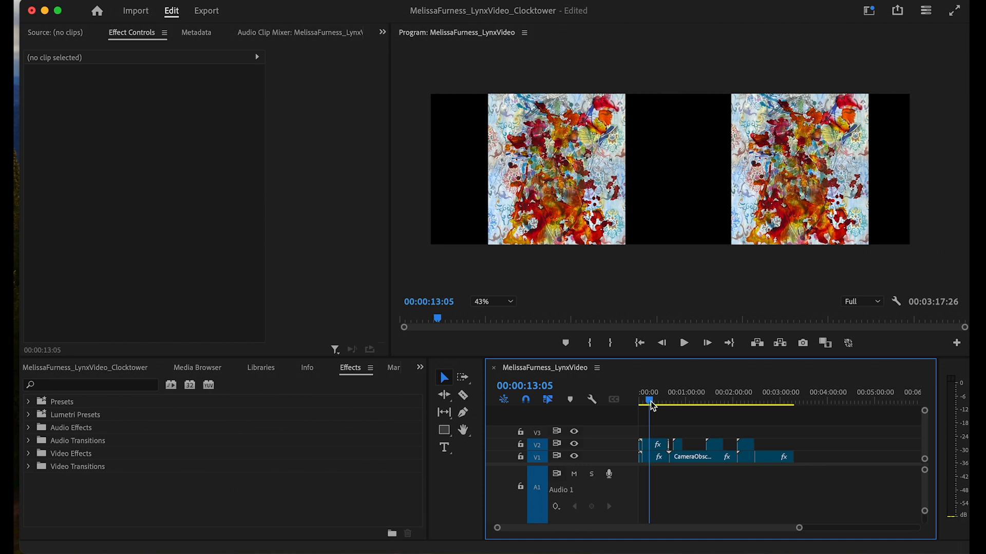
drag(653, 407, 649, 436)
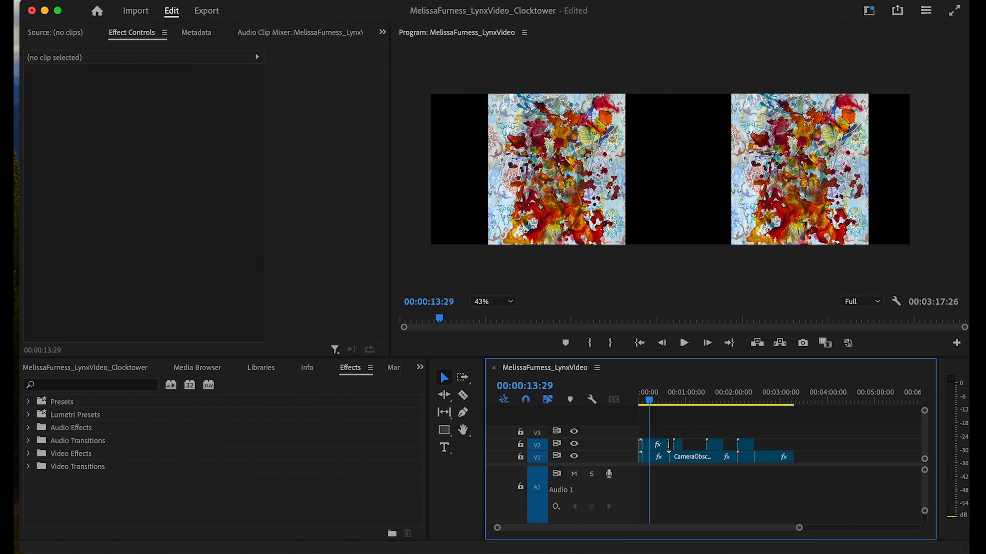
click(109, 0)
click(155, 172)
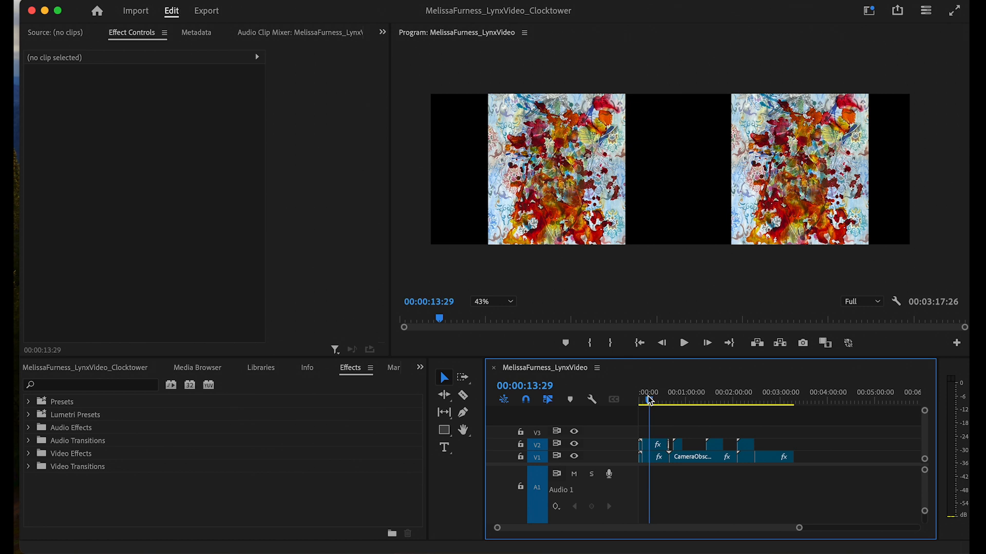
drag(648, 406, 638, 403)
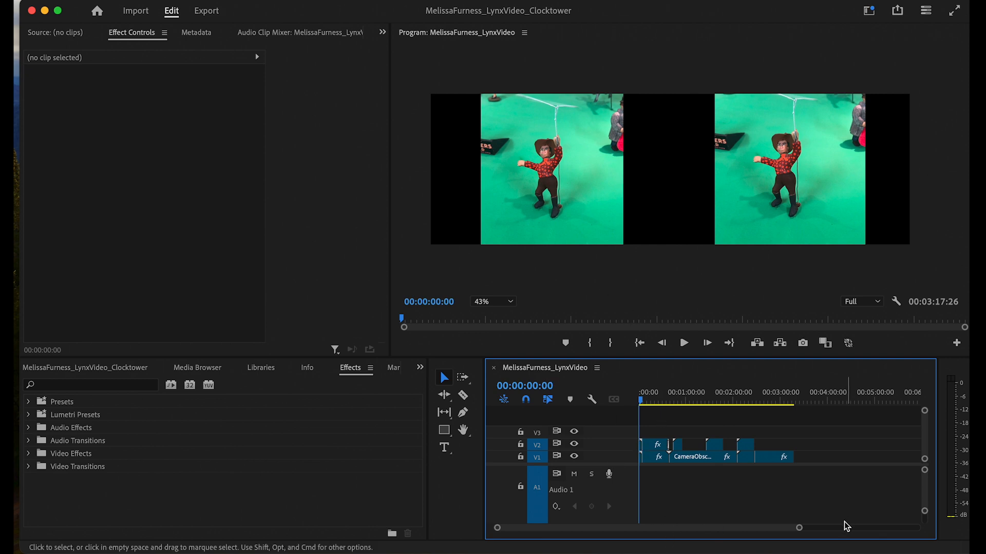
drag(799, 530, 685, 528)
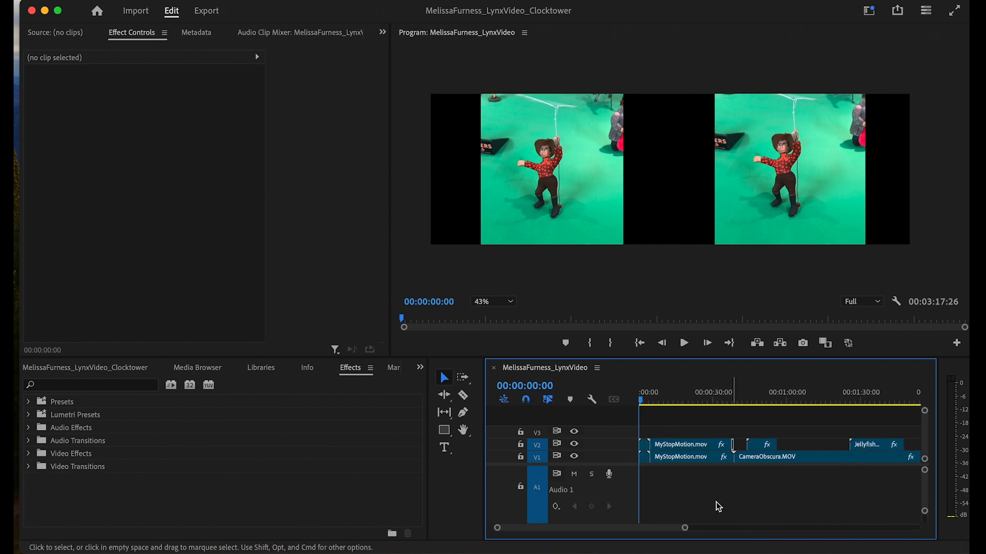
- Rotate the V2 Rodeo clip 90° and shift it left and up in the frame
click(645, 447)
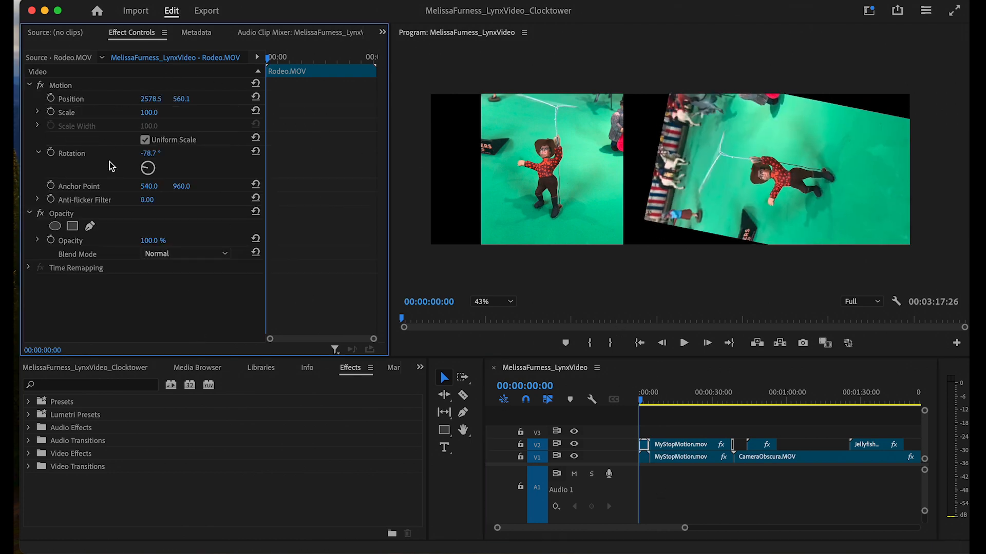
drag(108, 161, 105, 165)
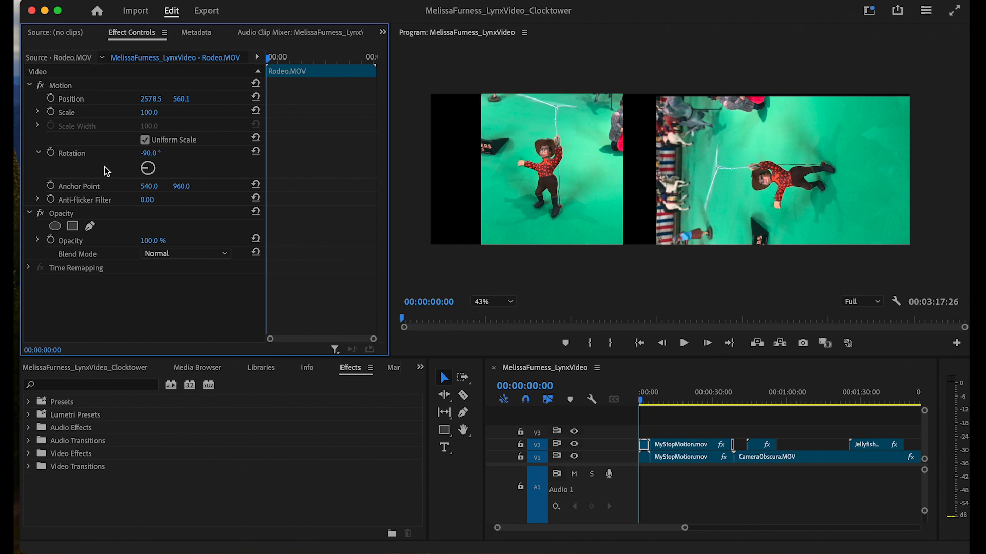
click(106, 103)
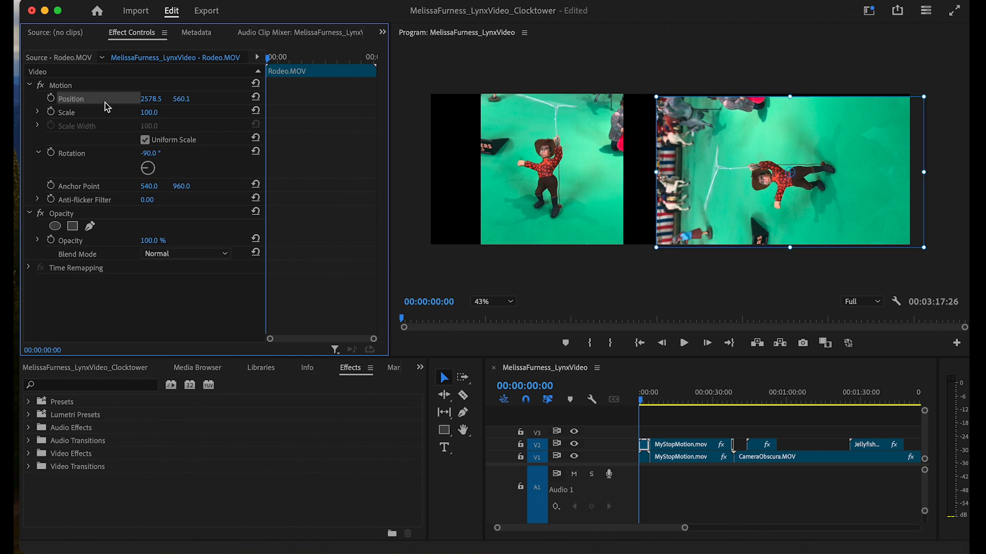
drag(817, 177, 803, 174)
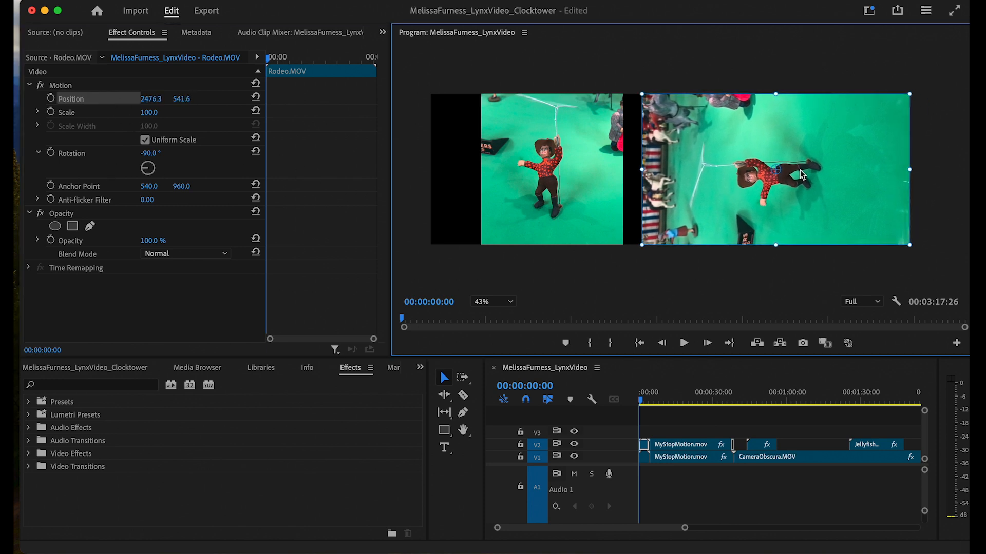
click(642, 458)
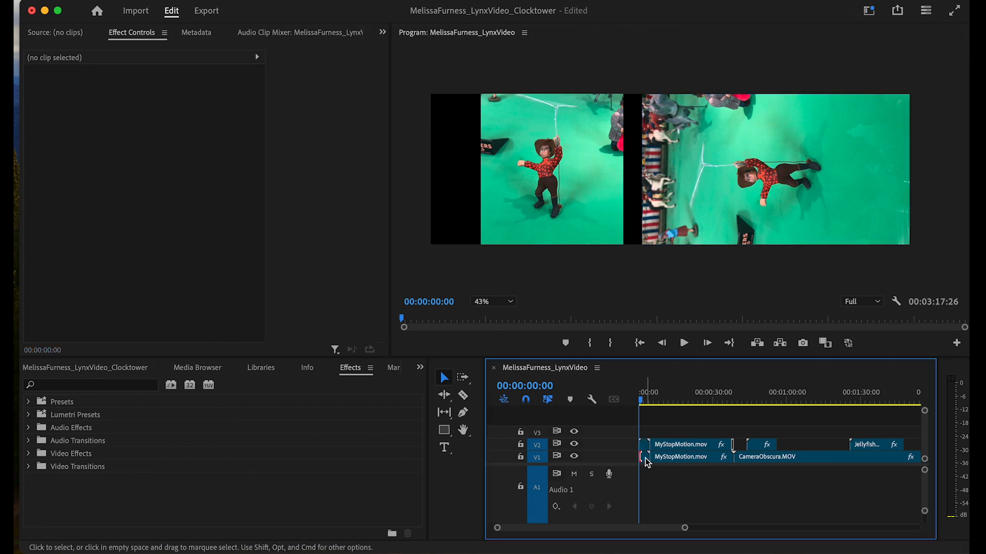
click(643, 456)
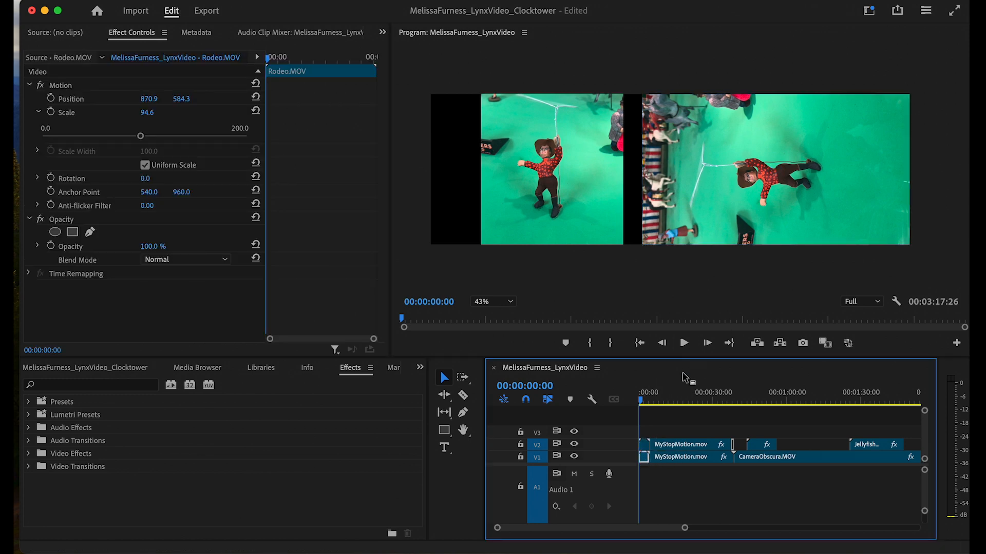
click(651, 441)
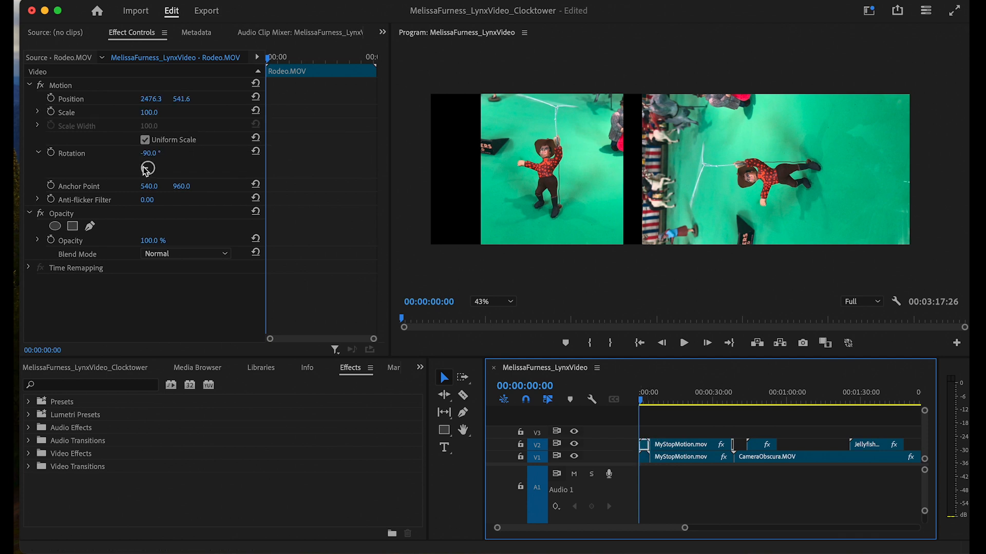
drag(147, 169, 169, 175)
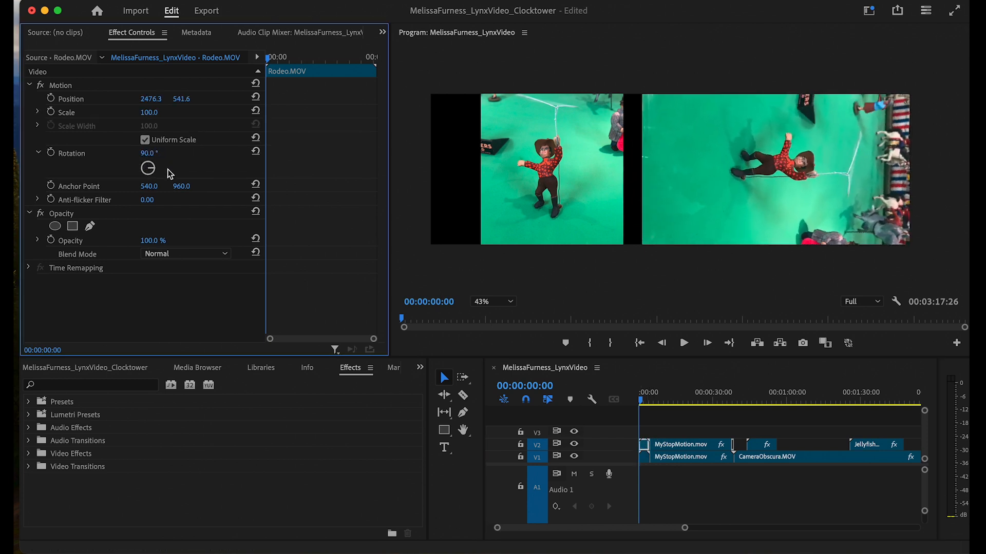
- Move the Rodeo clip to 531.8, 570.4 to fill the left half, then play to check
click(643, 458)
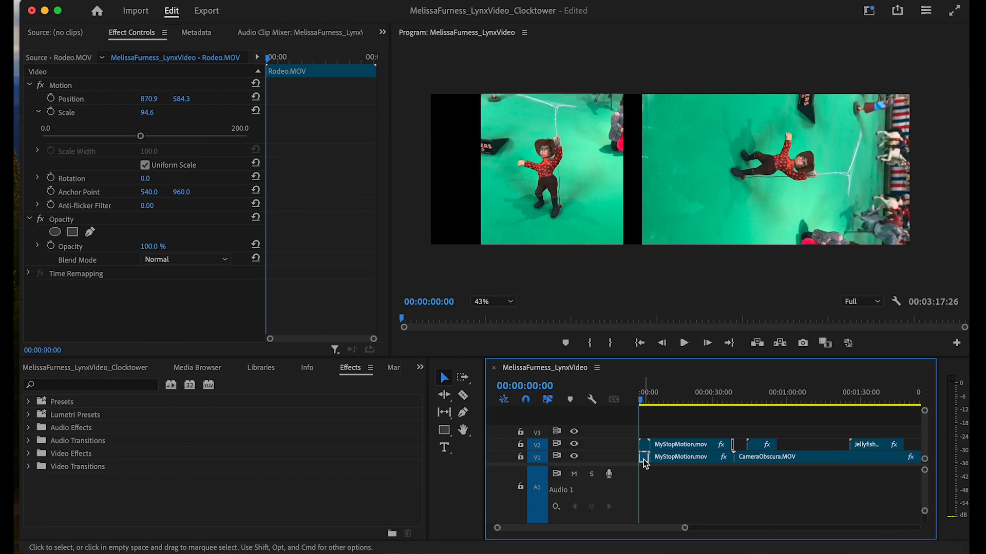
click(99, 97)
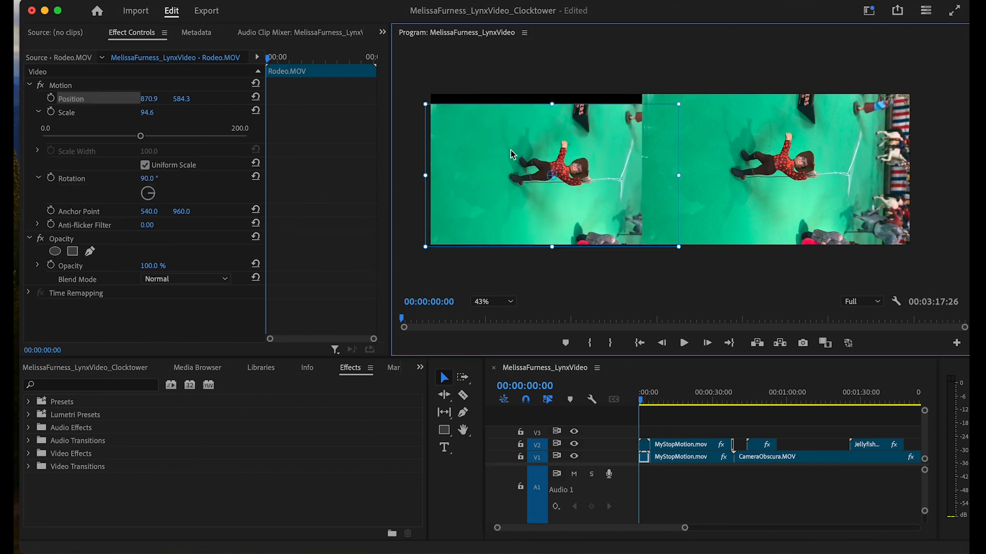
mouse_move(511, 155)
mouse_down()
mouse_move(509, 136)
mouse_move(507, 149)
mouse_up()
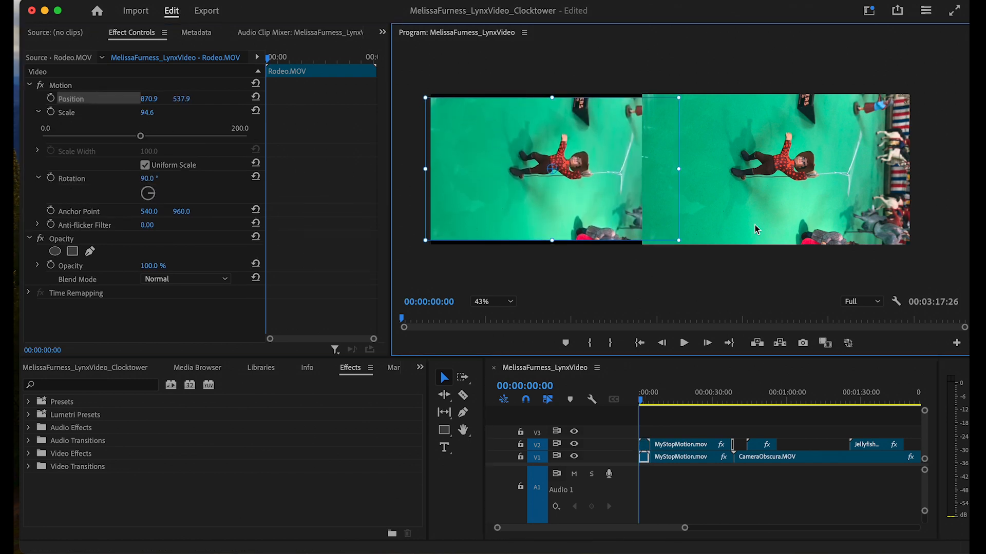
mouse_move(678, 245)
mouse_down()
mouse_move(691, 248)
mouse_move(669, 231)
mouse_move(692, 247)
mouse_up()
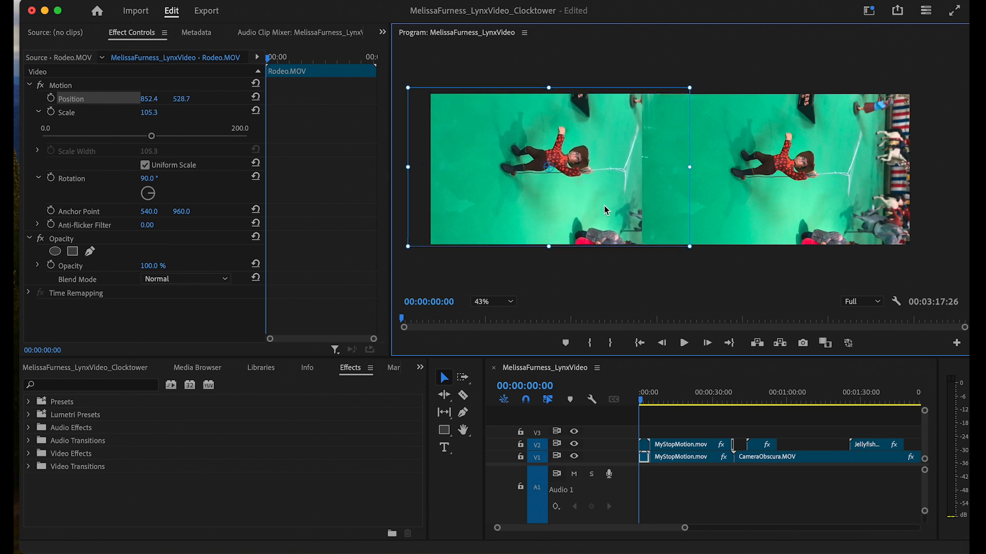
drag(606, 207, 561, 215)
key(space)
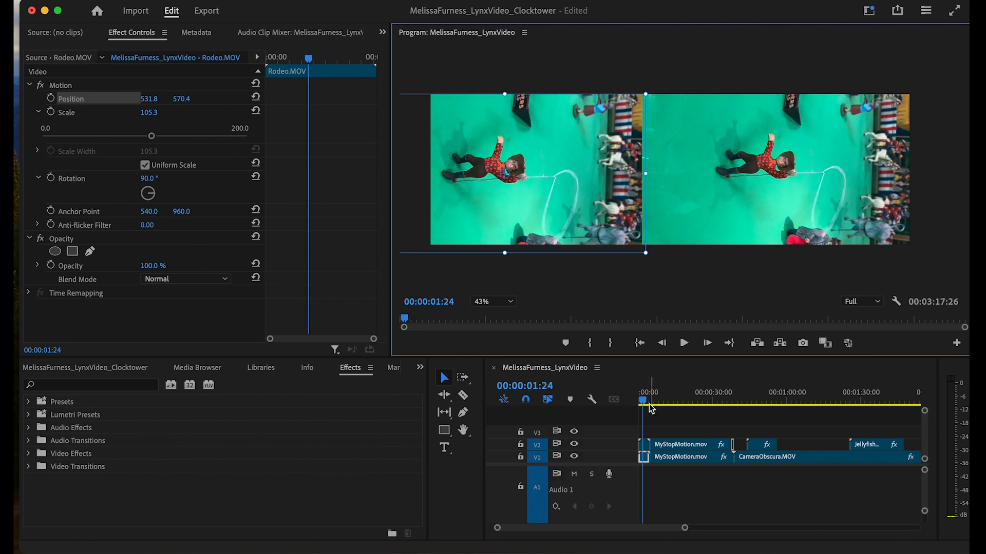
click(666, 400)
- Rotate the V2 MyStopMotion.mov clip, move it down in the frame and scale it to 58.7
click(694, 445)
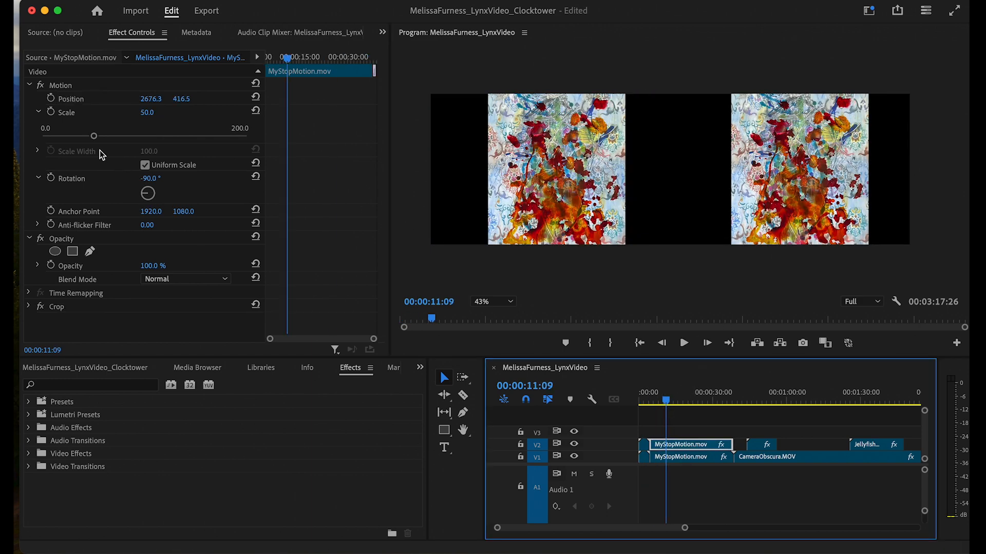
drag(146, 194, 148, 192)
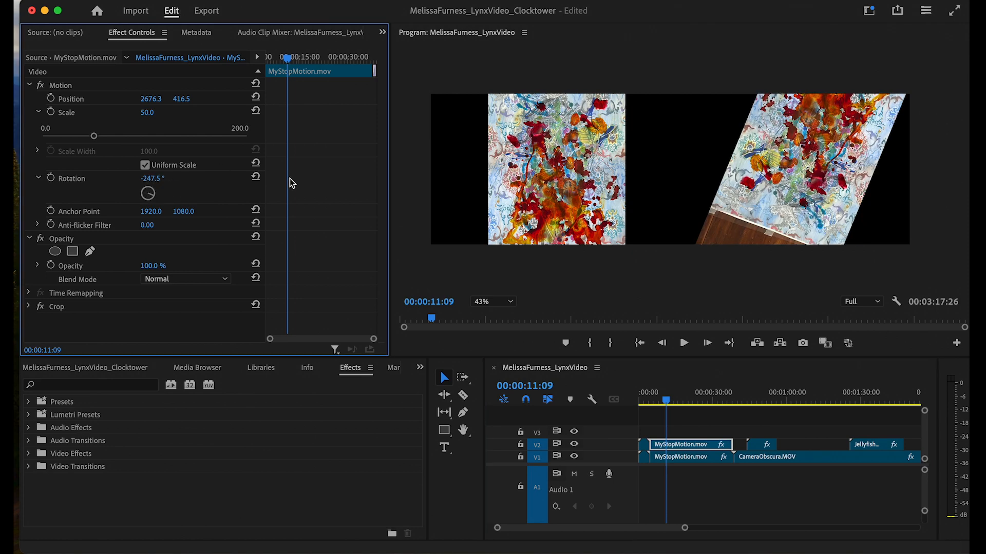
drag(159, 197, 157, 157)
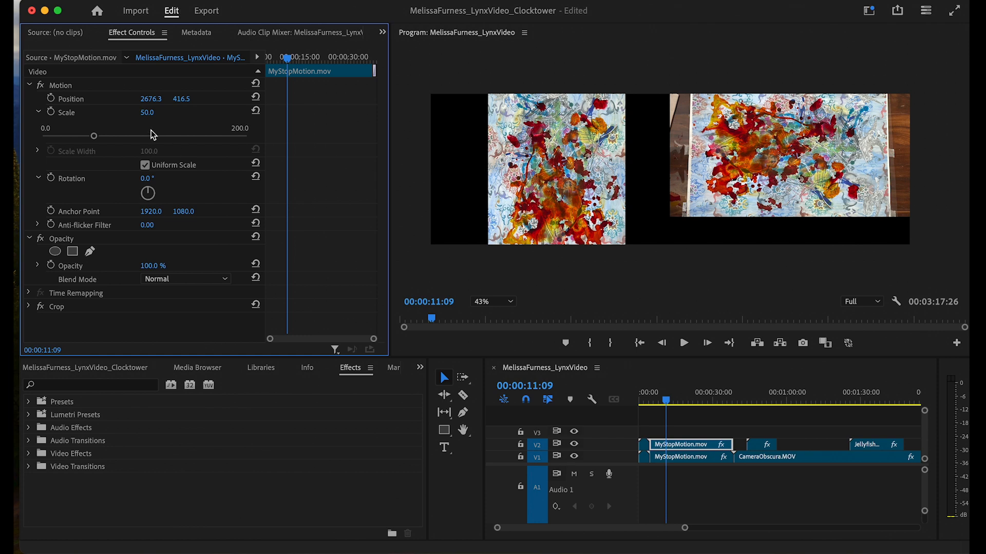
click(108, 101)
drag(800, 144, 798, 163)
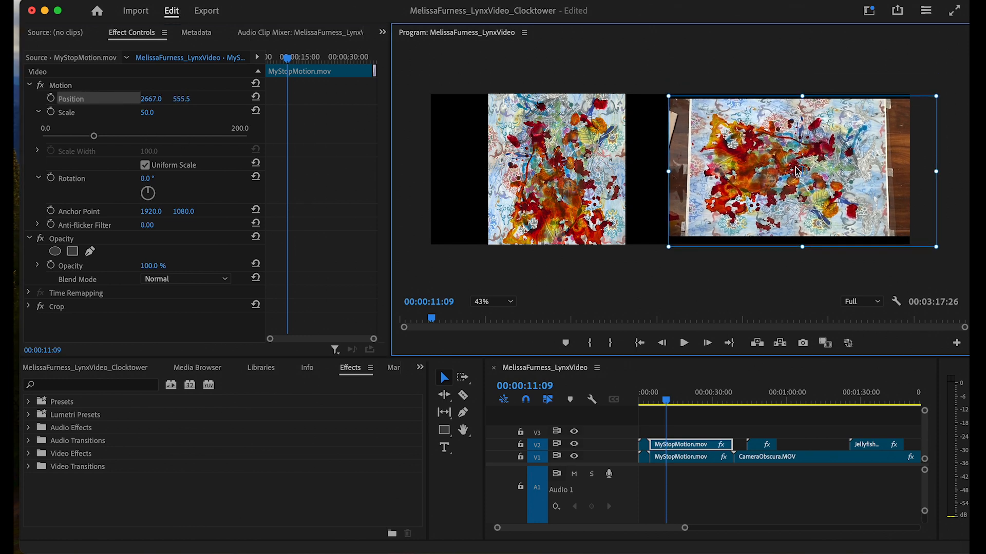
drag(93, 136, 102, 136)
drag(725, 177, 728, 183)
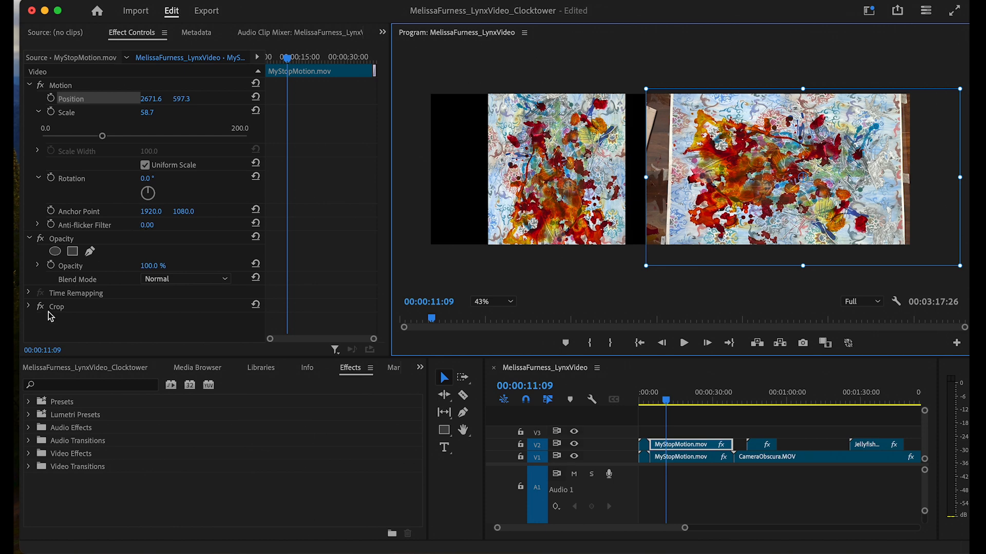
- Crop the right-hand clip's left edge to 9.1%
click(29, 307)
scroll(58, 317, down, 5)
scroll(58, 317, down, 1)
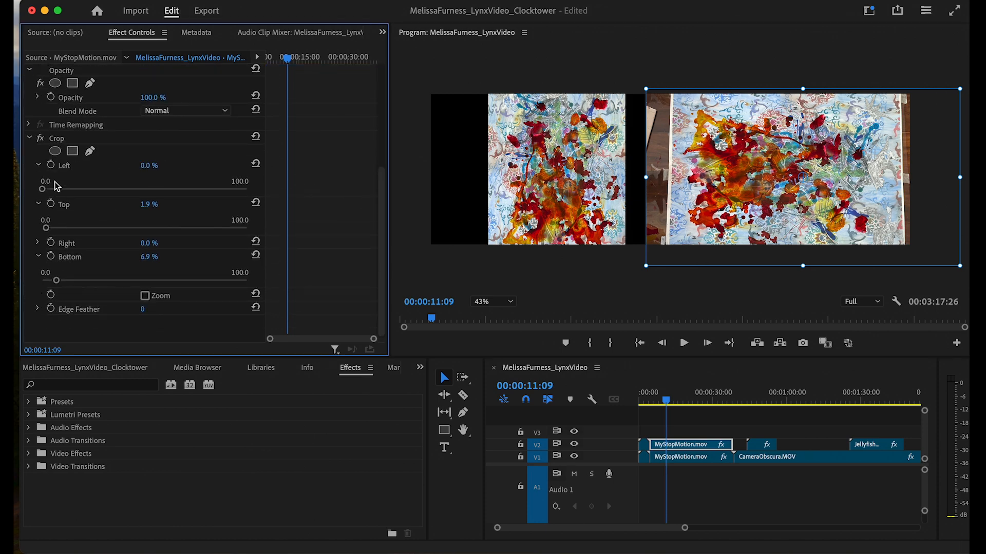
drag(43, 189, 61, 189)
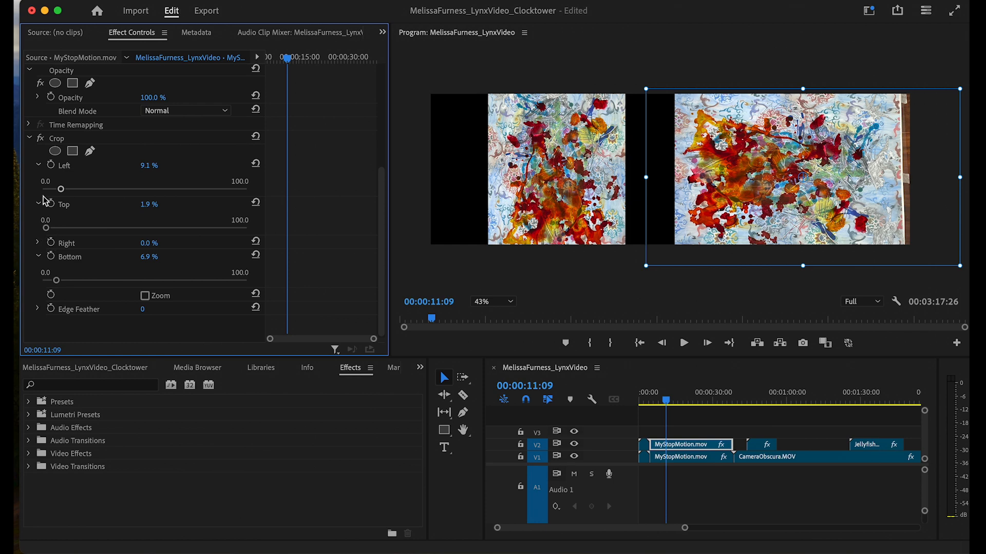
click(38, 243)
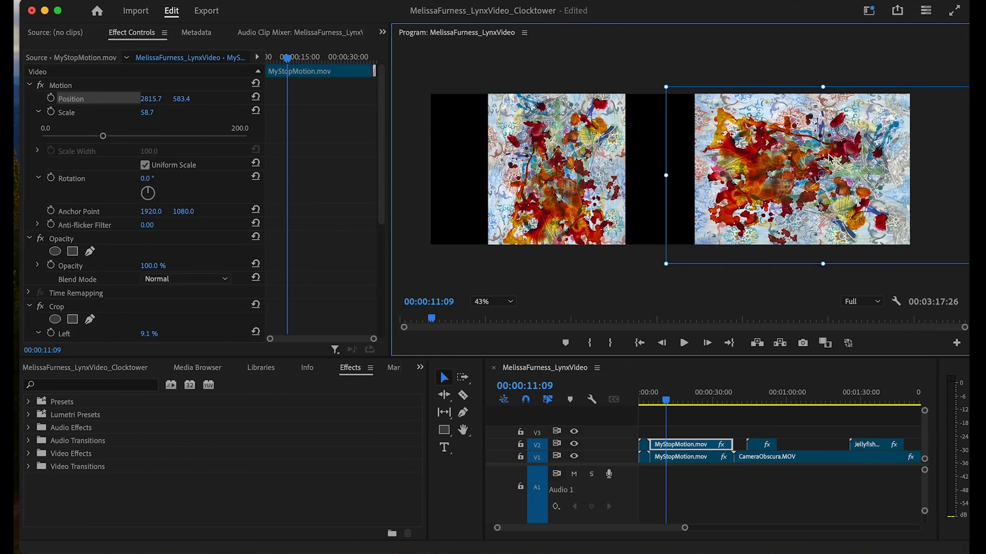
- Rotate the V1 stop-motion clip upright to 0°, then reposition and enlarge it
click(693, 457)
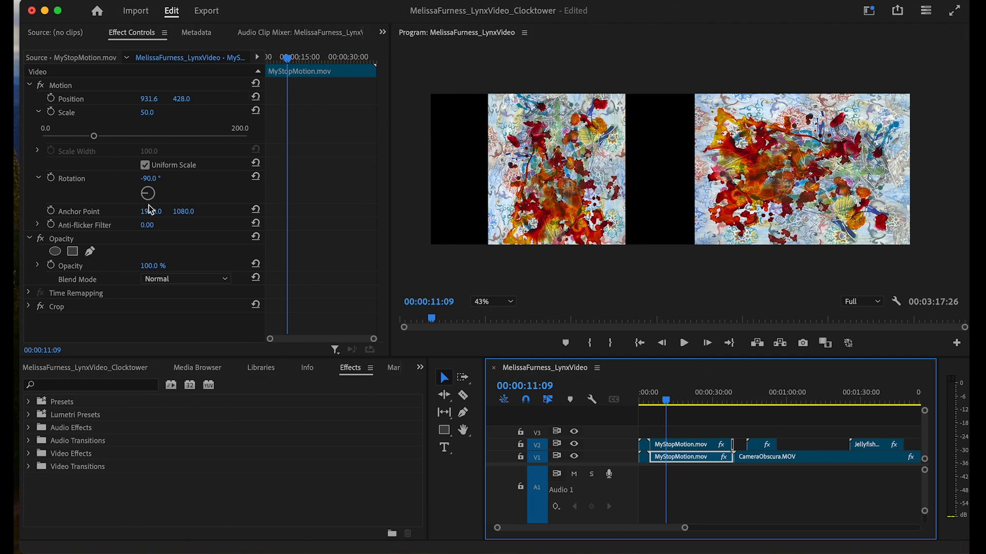
drag(143, 193, 148, 159)
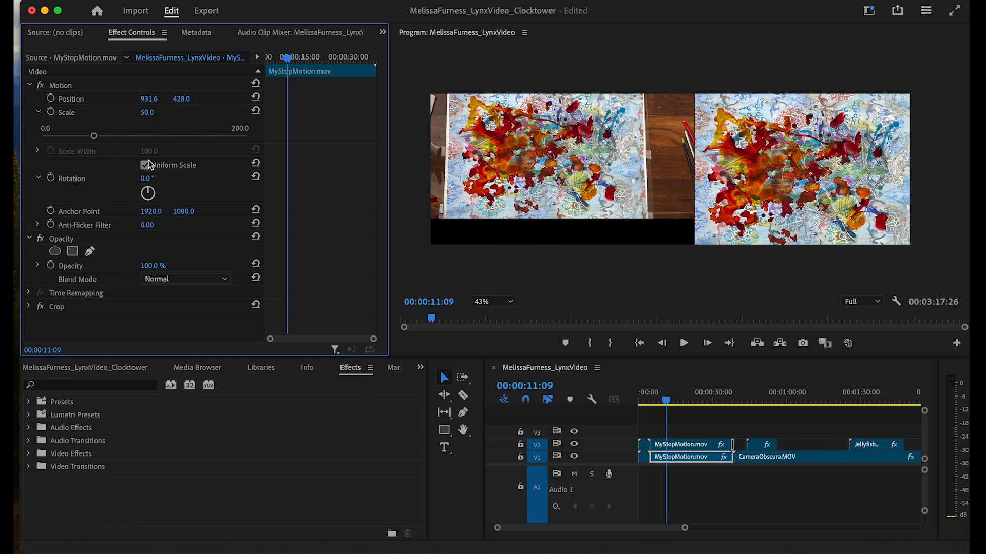
click(101, 100)
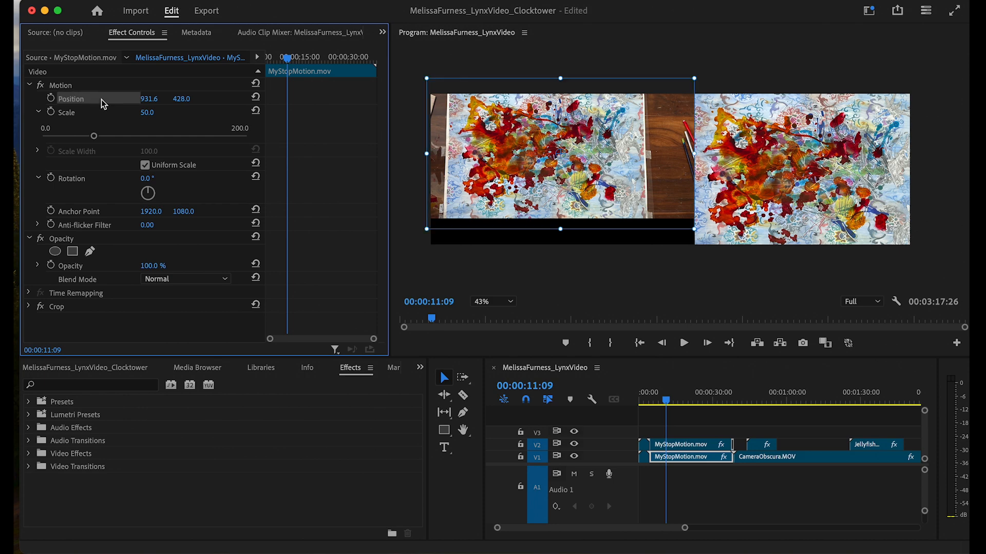
mouse_move(577, 169)
mouse_down()
mouse_move(578, 194)
mouse_move(580, 184)
mouse_up()
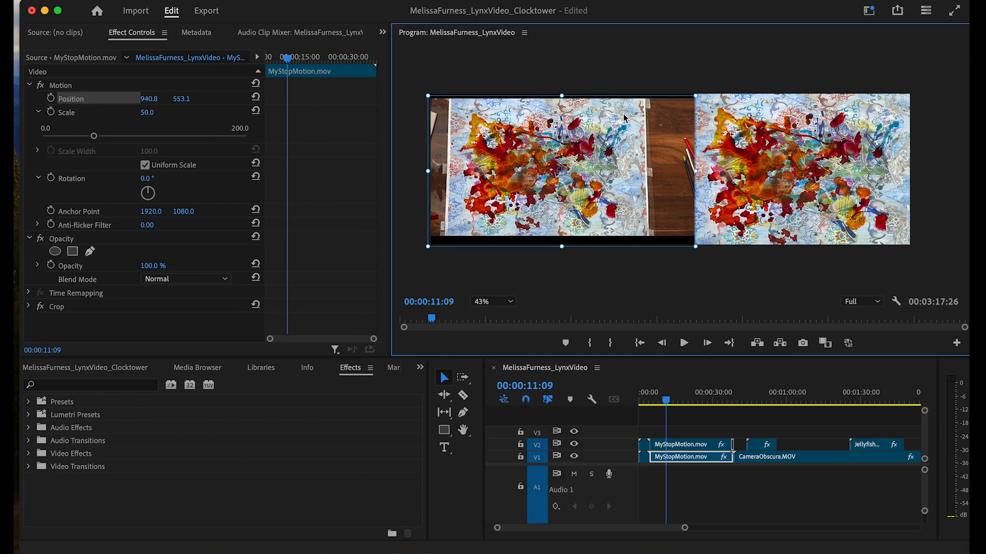
drag(693, 99, 716, 94)
drag(582, 158, 596, 153)
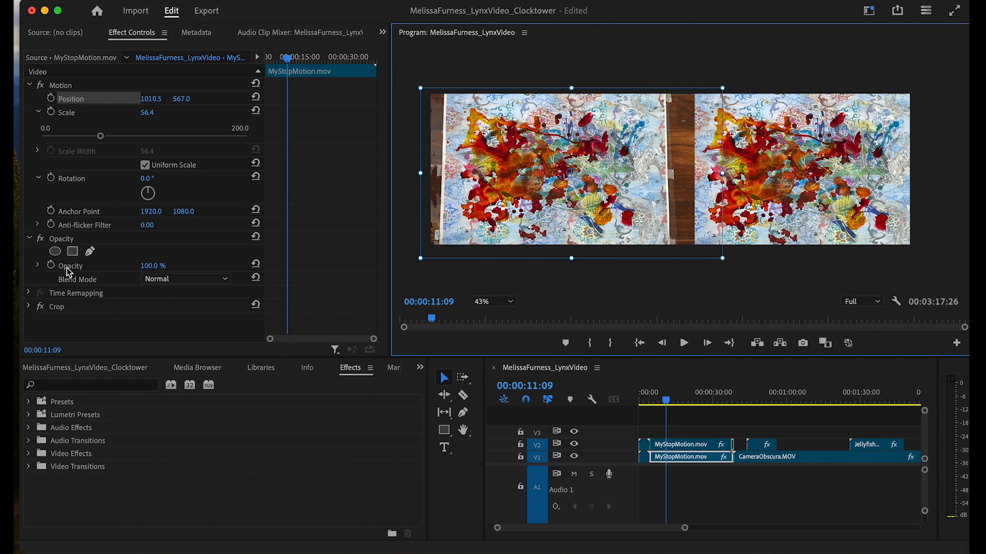
- Crop the left clip's right edge to 12.3% and scale it to 70%
click(27, 306)
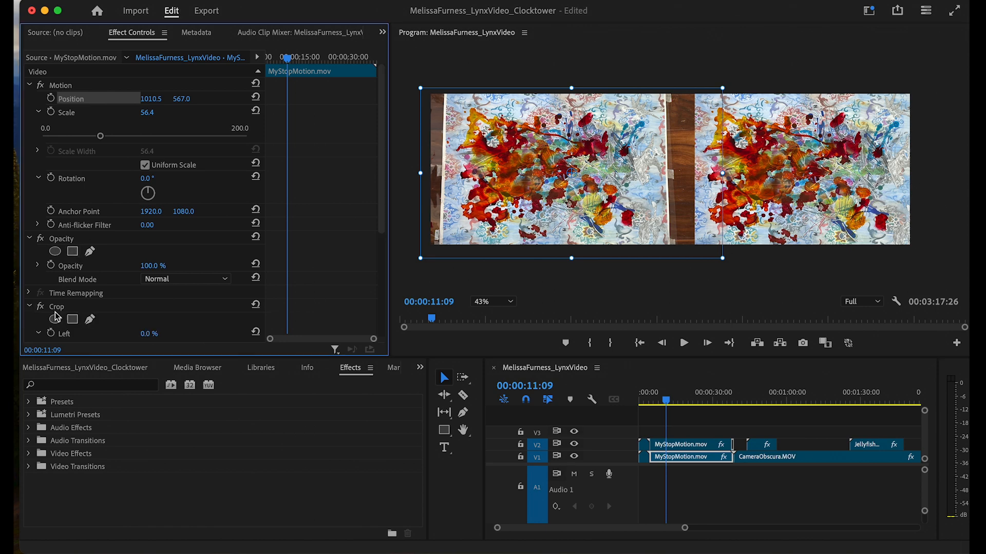
scroll(75, 317, down, 5)
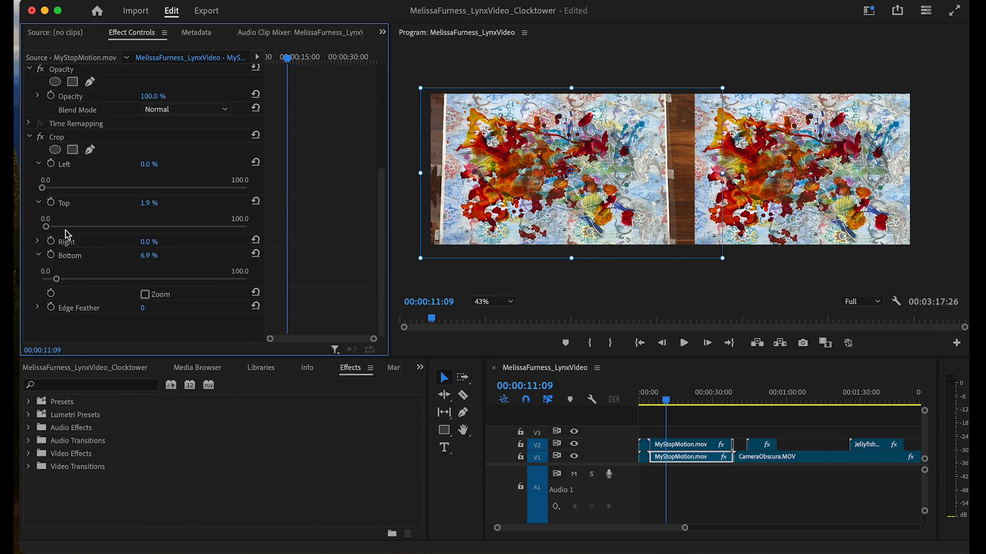
click(37, 241)
drag(43, 266, 69, 267)
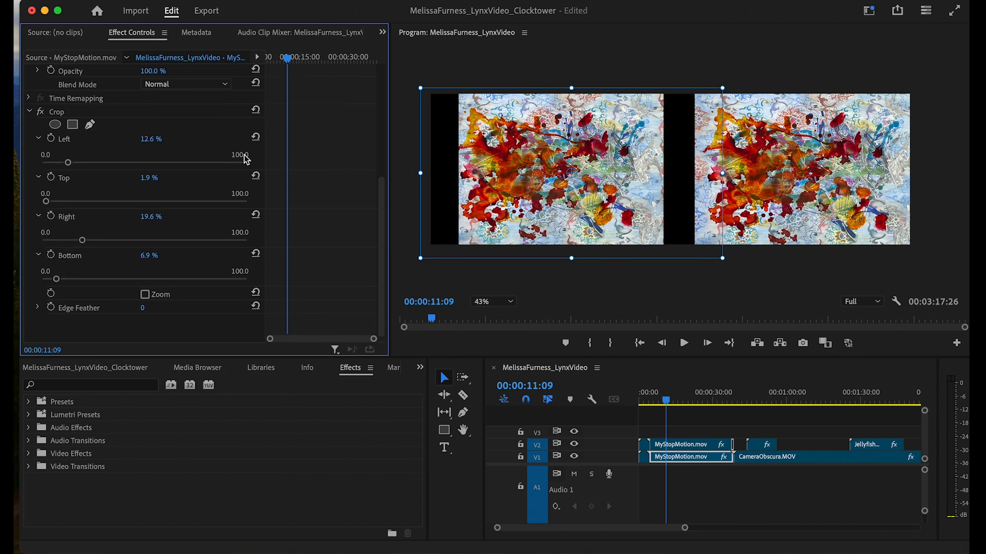
scroll(246, 160, up, 5)
drag(106, 136, 114, 137)
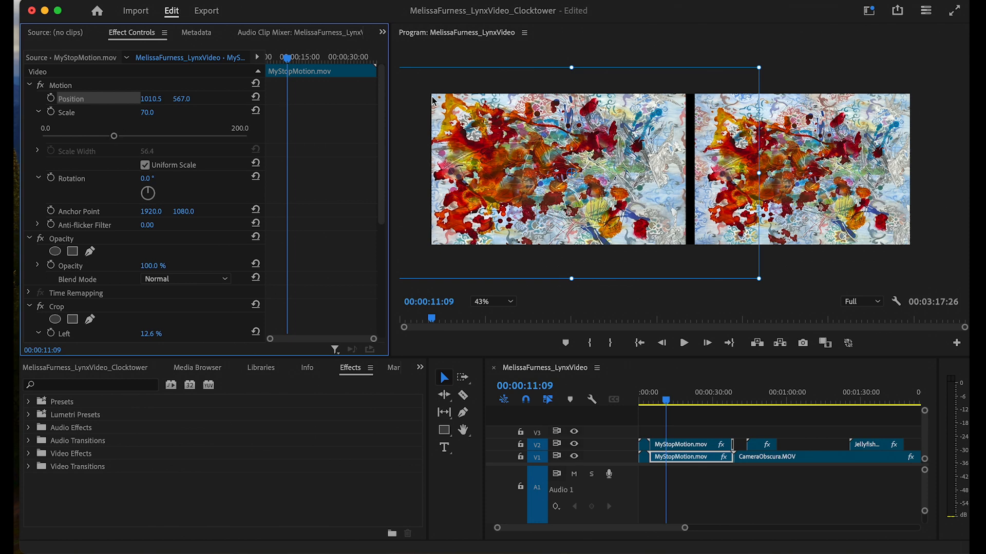
- Enlarge the V2 clip to fill its half and crop its right edge to 27.8%
click(693, 445)
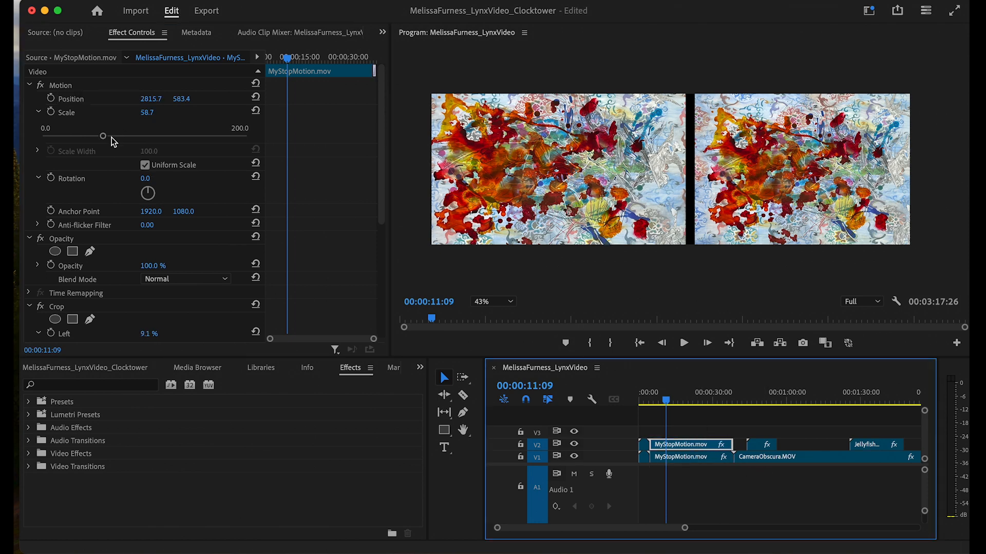
drag(114, 143, 136, 145)
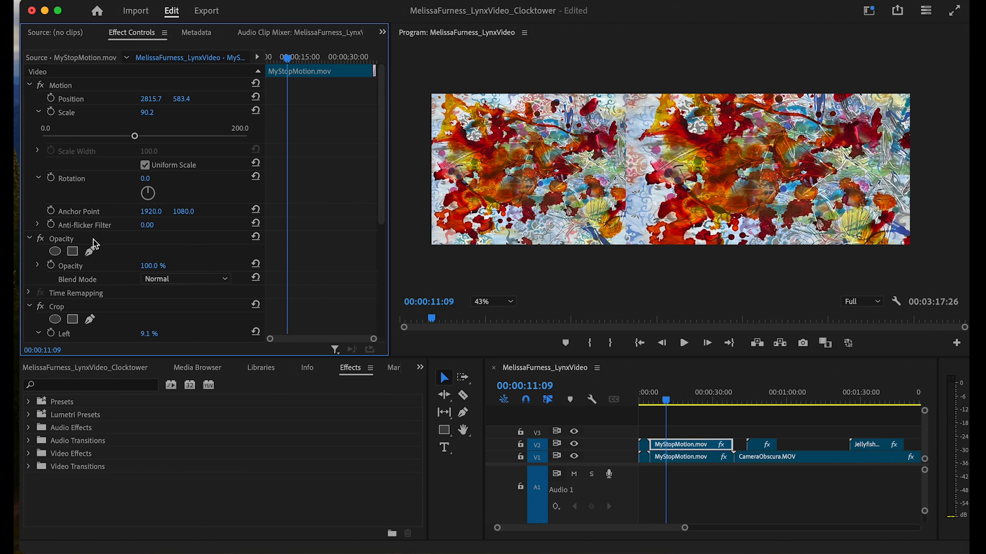
scroll(93, 233, down, 5)
drag(87, 241, 121, 241)
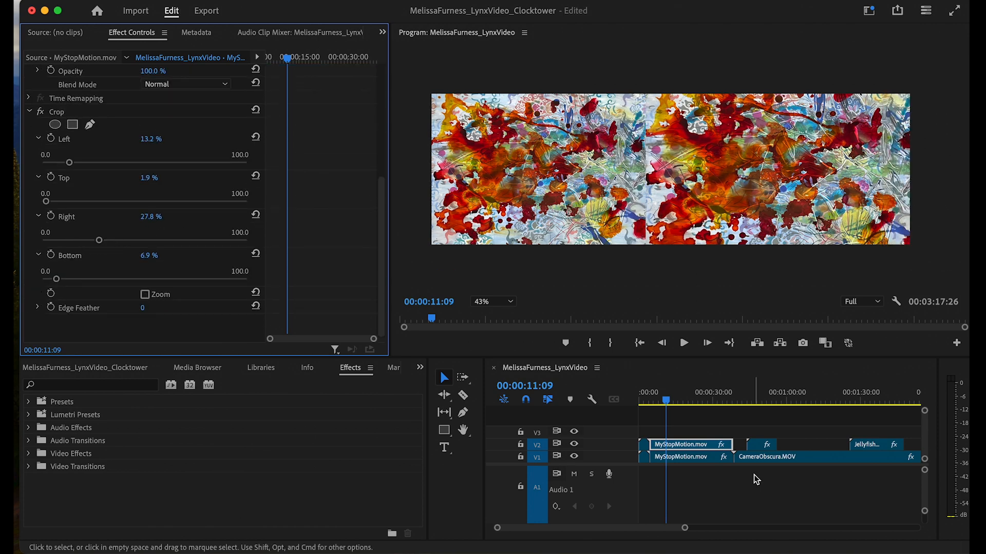
click(721, 404)
- Return the playhead to 00:00:00:00 and run Sequence > Render In to Out
drag(722, 407, 747, 461)
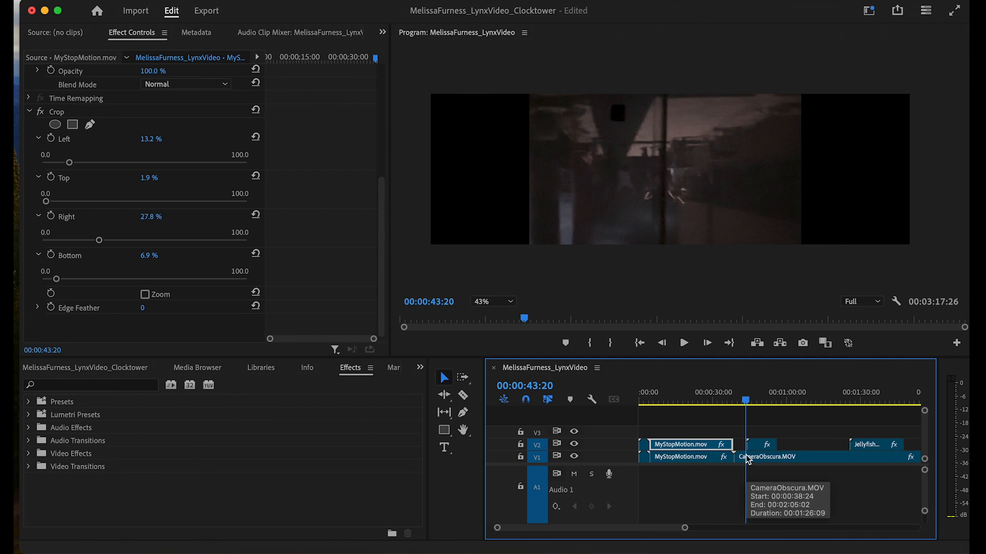
drag(751, 406, 636, 393)
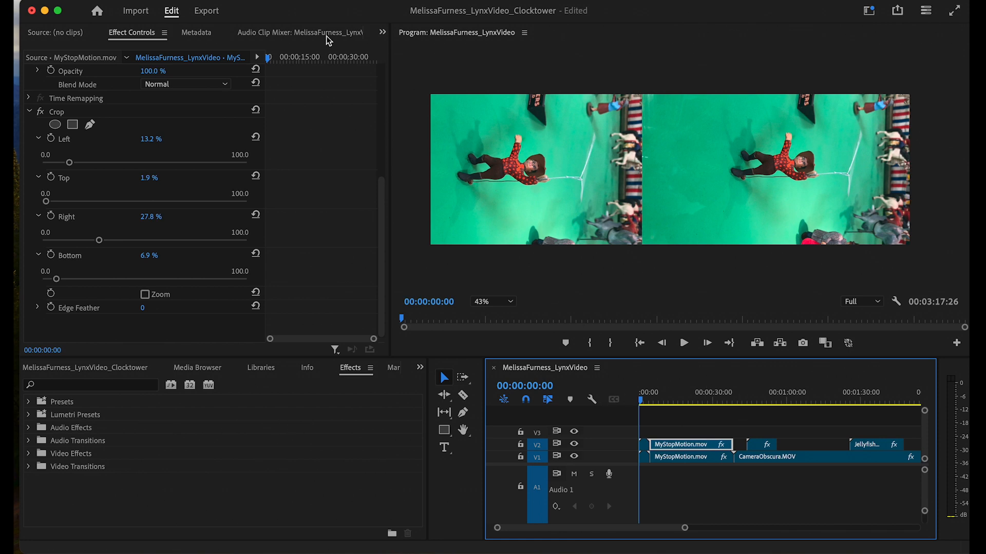
click(210, 0)
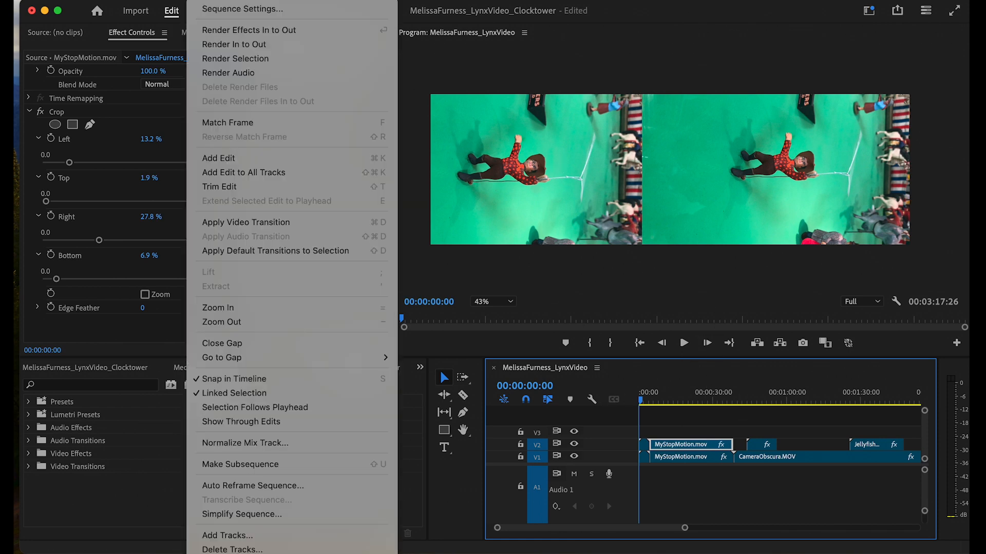
click(234, 44)
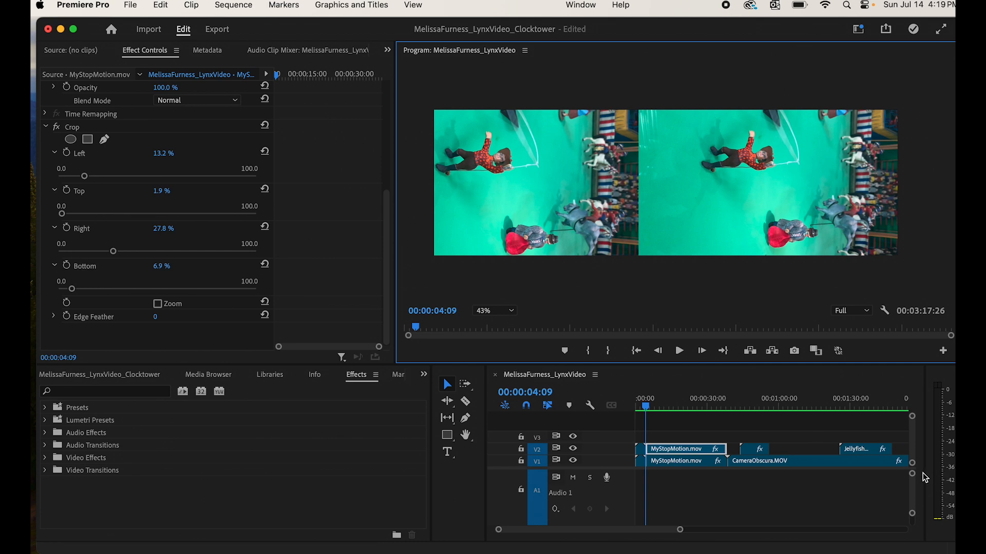
drag(912, 475, 913, 486)
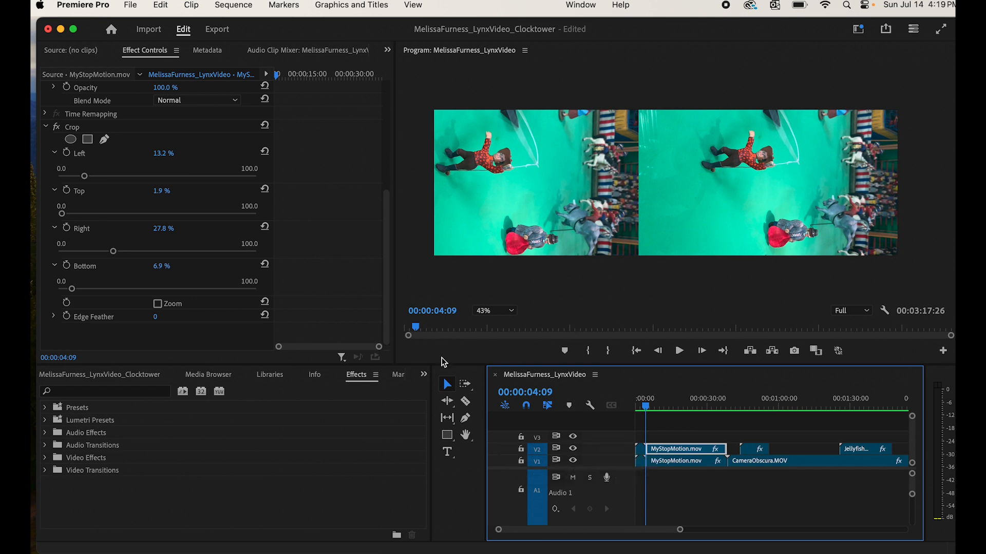
- Export media as H.264, replacing the file name's trailing 1 with 'Clocktower'
click(129, 4)
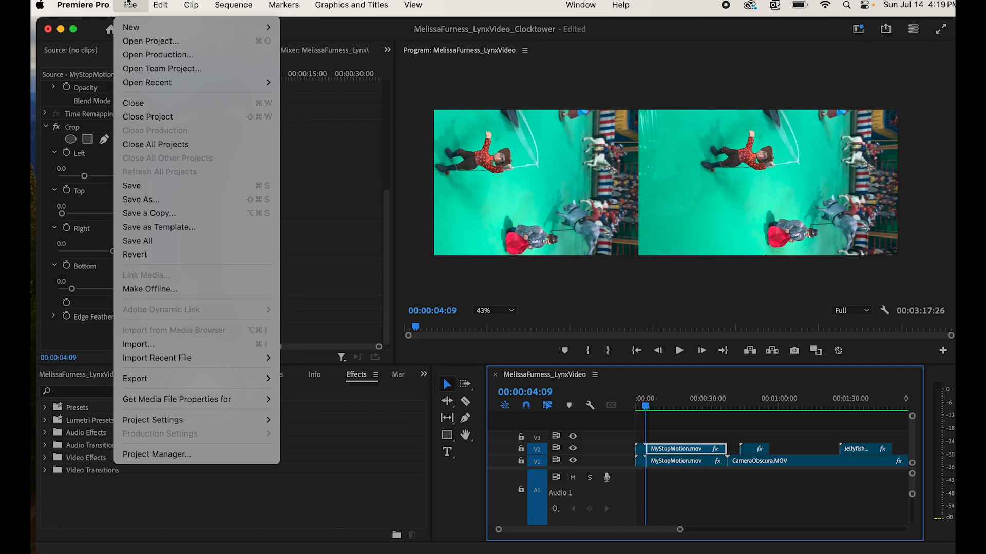
mouse_move(241, 379)
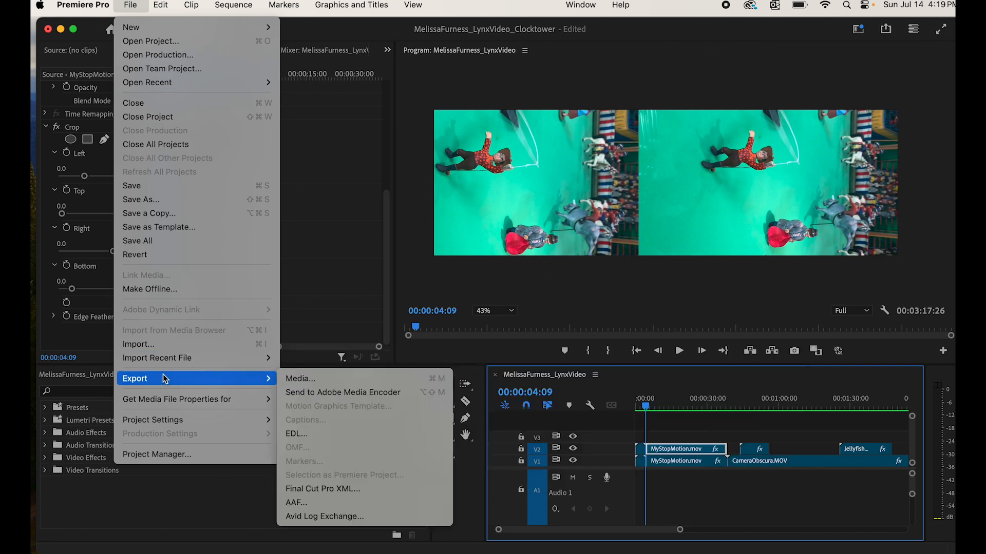
click(323, 378)
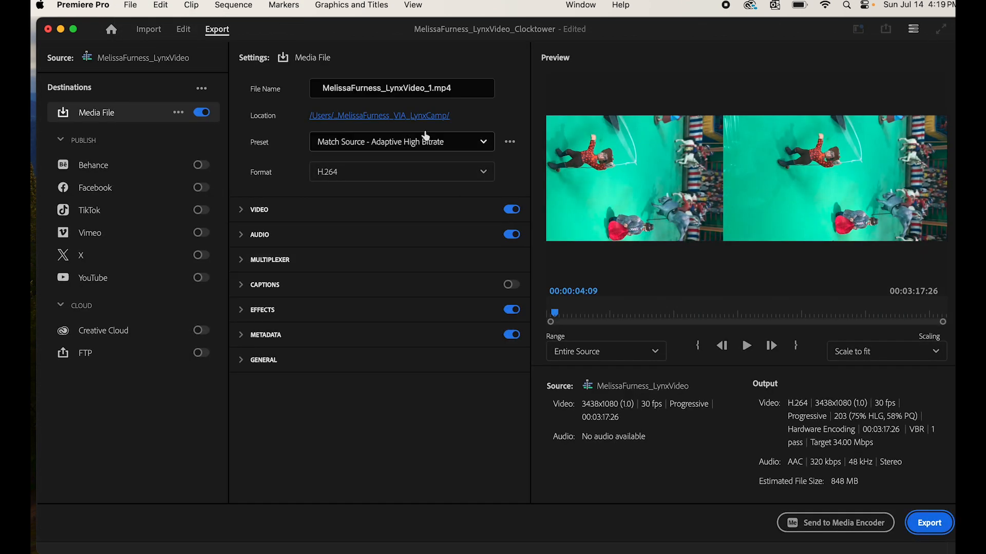
click(428, 88)
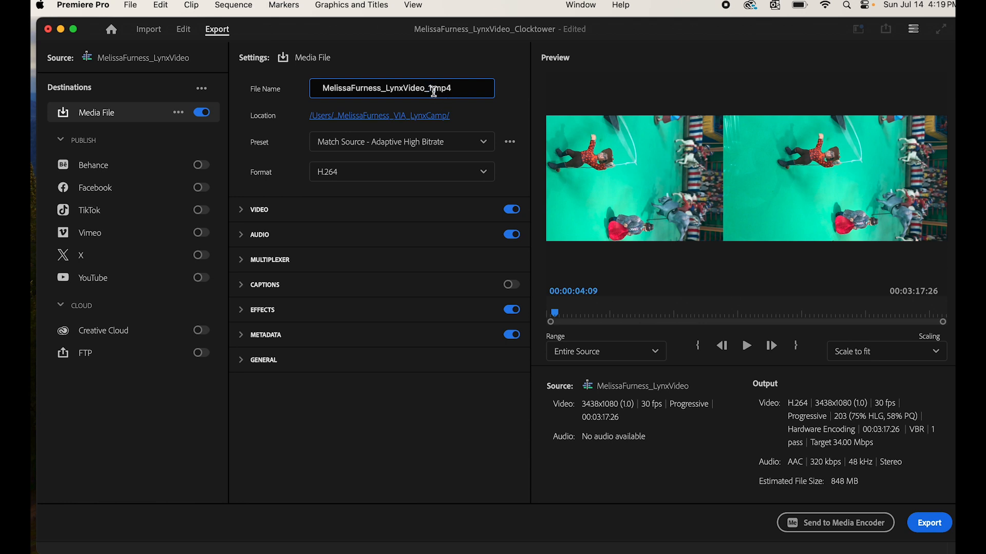
key(BackSpace)
text(Clocktower)
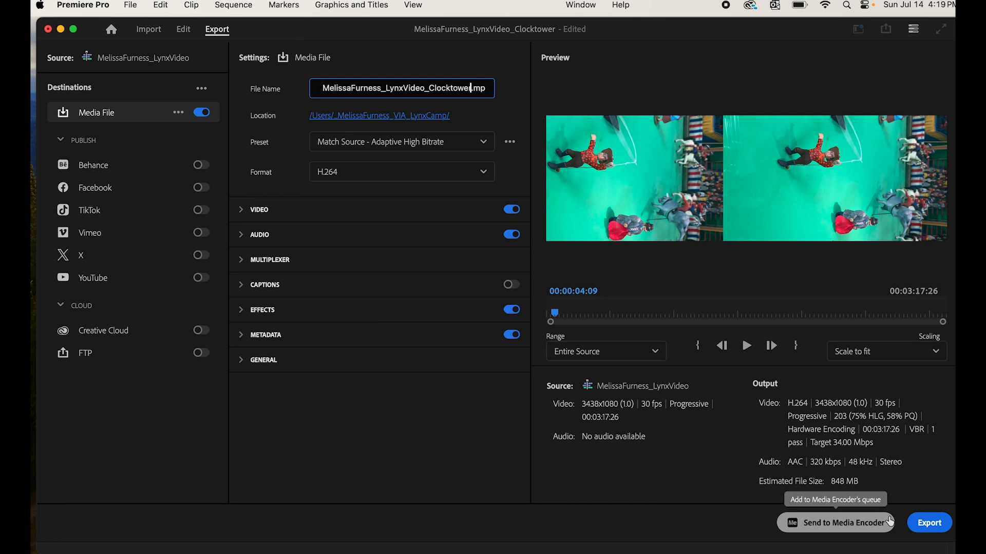
click(929, 523)
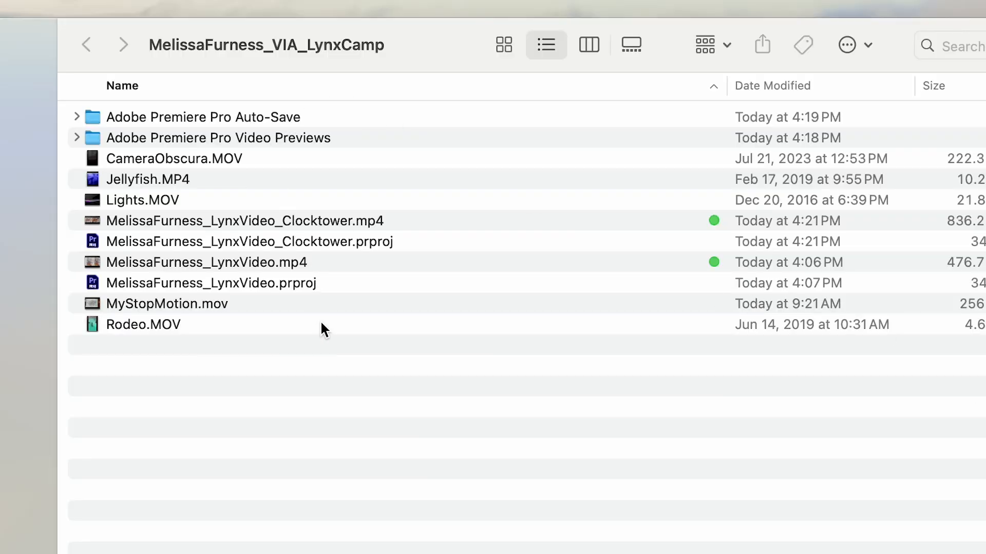
- Compare the Clocktower MP4 (836.2 MB) and project file with the original LynxVideo export and project
click(372, 222)
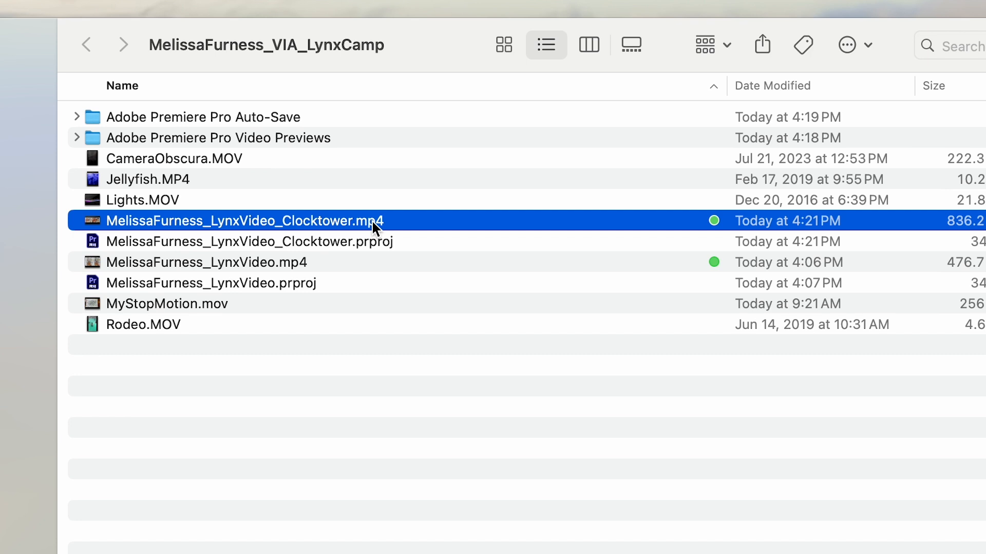
click(319, 261)
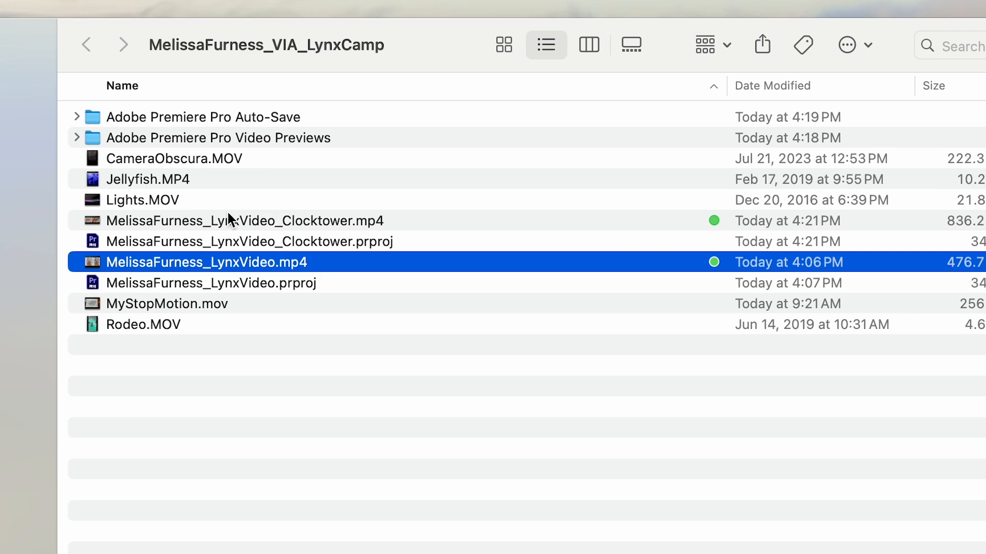
click(122, 243)
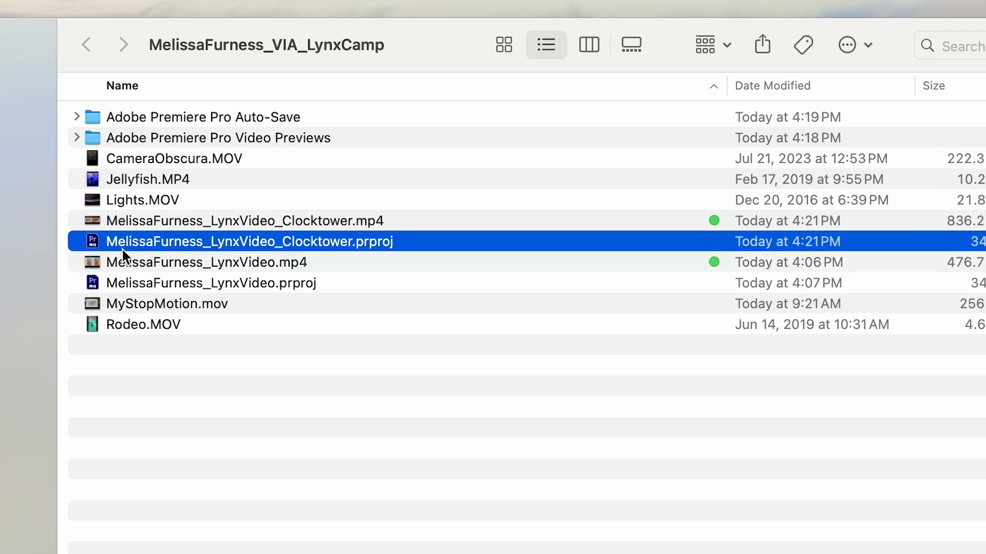
click(122, 280)
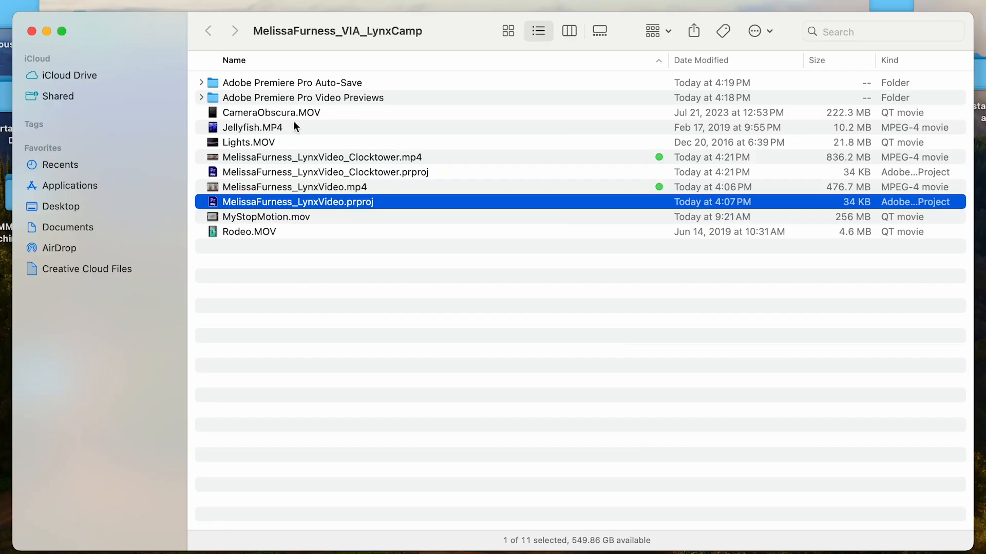
click(41, 0)
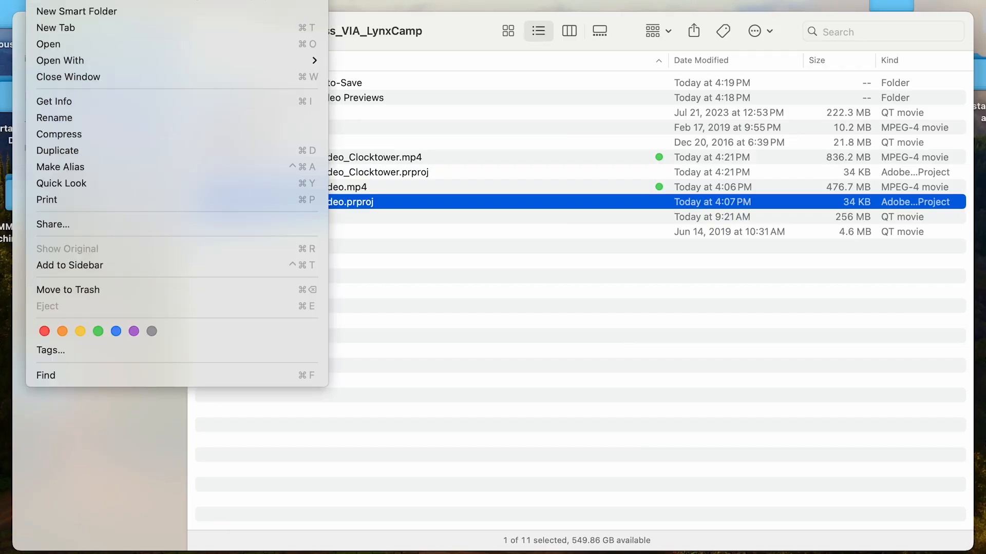